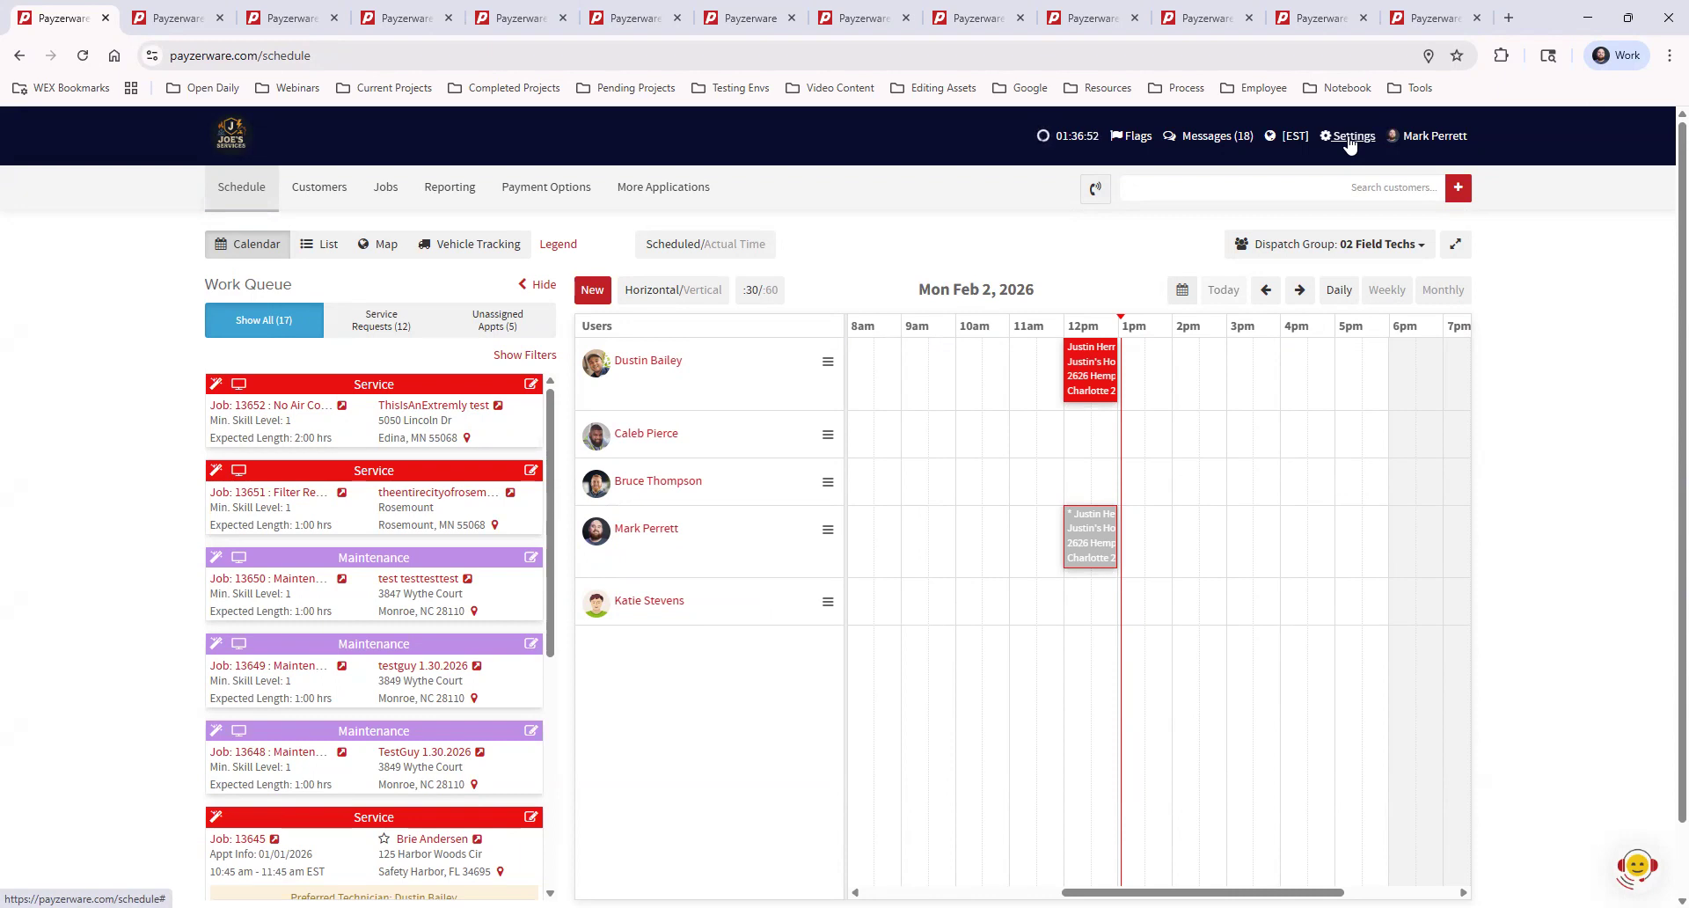
Step: Open the Users list in the User Management settings
click(1349, 141)
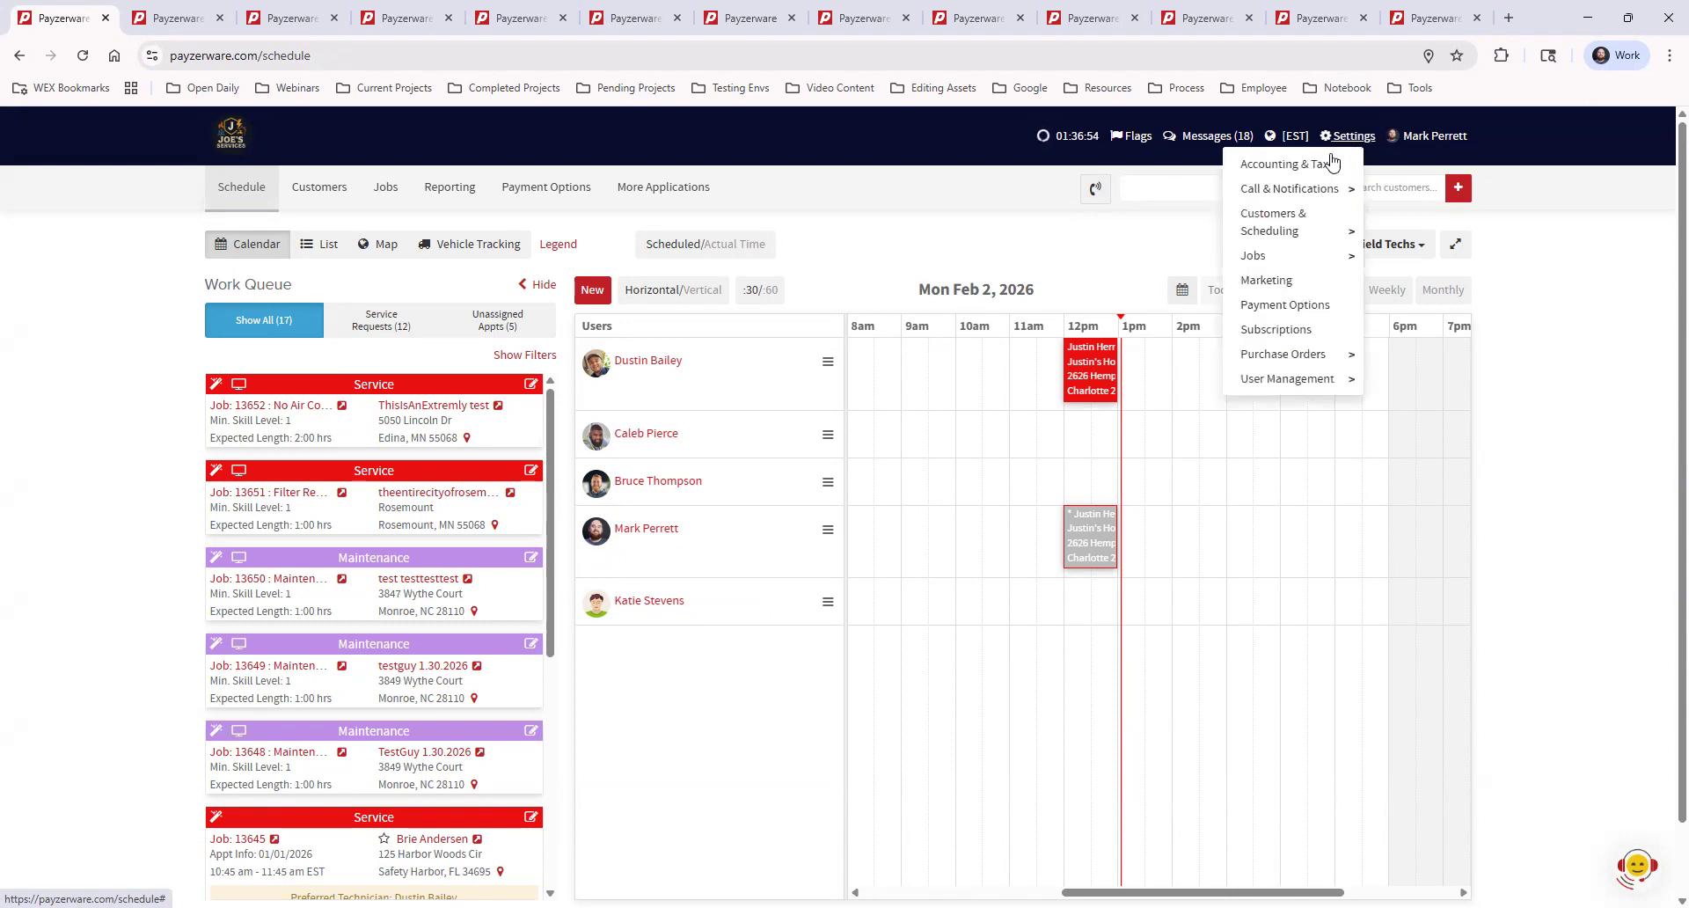
mouse_move(1263, 385)
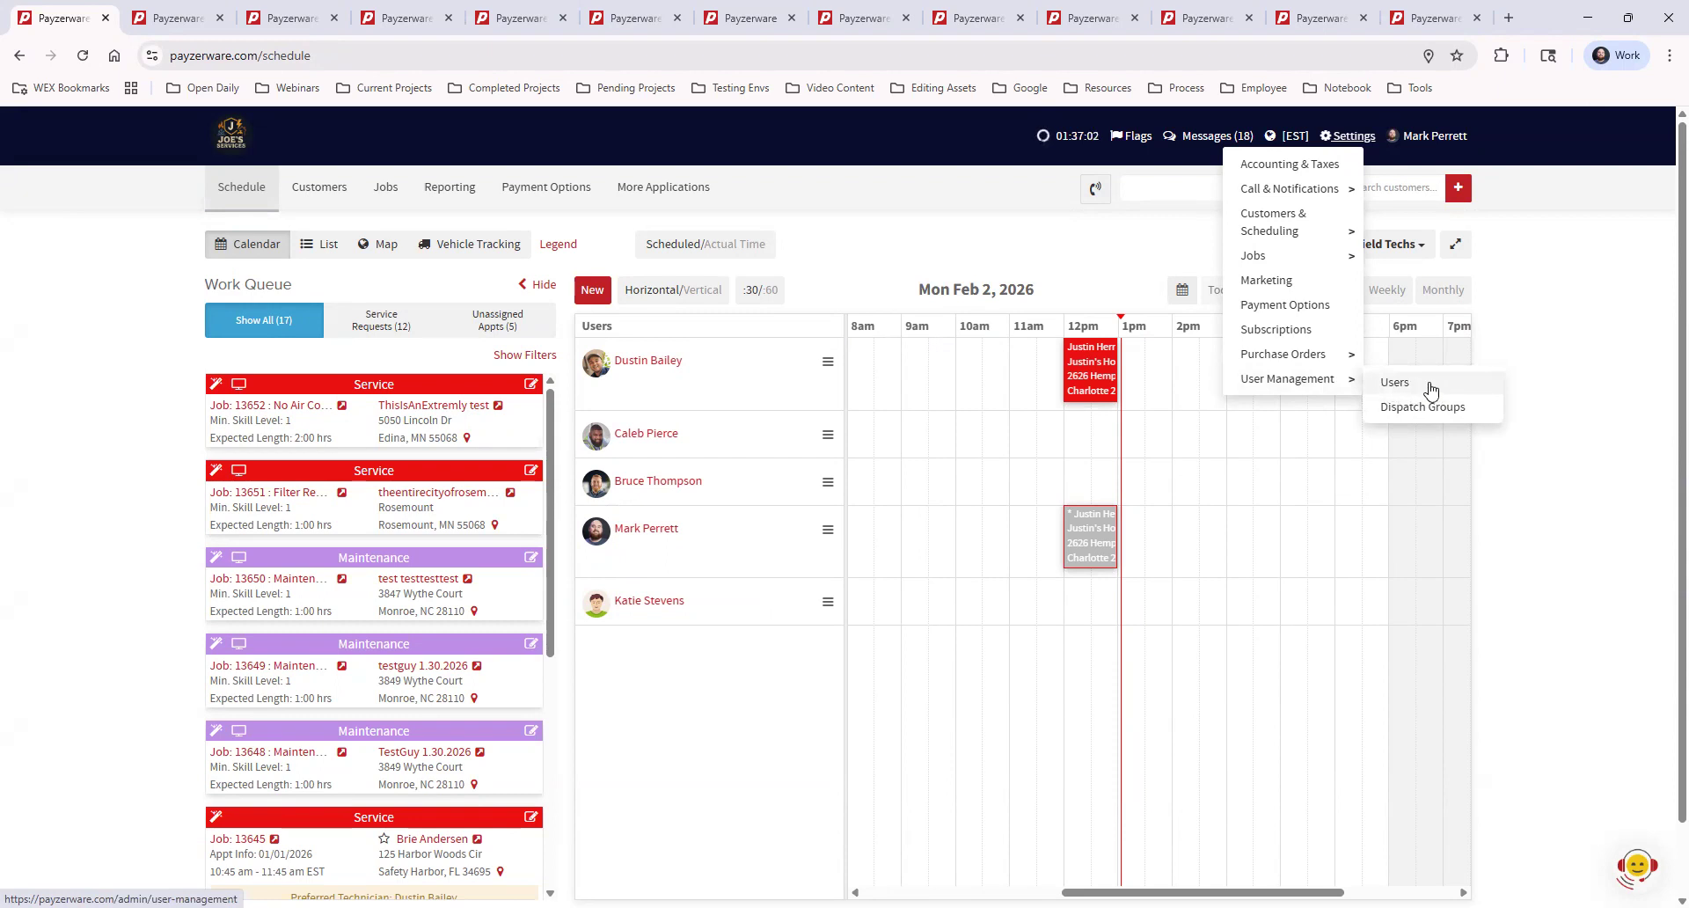
click(181, 23)
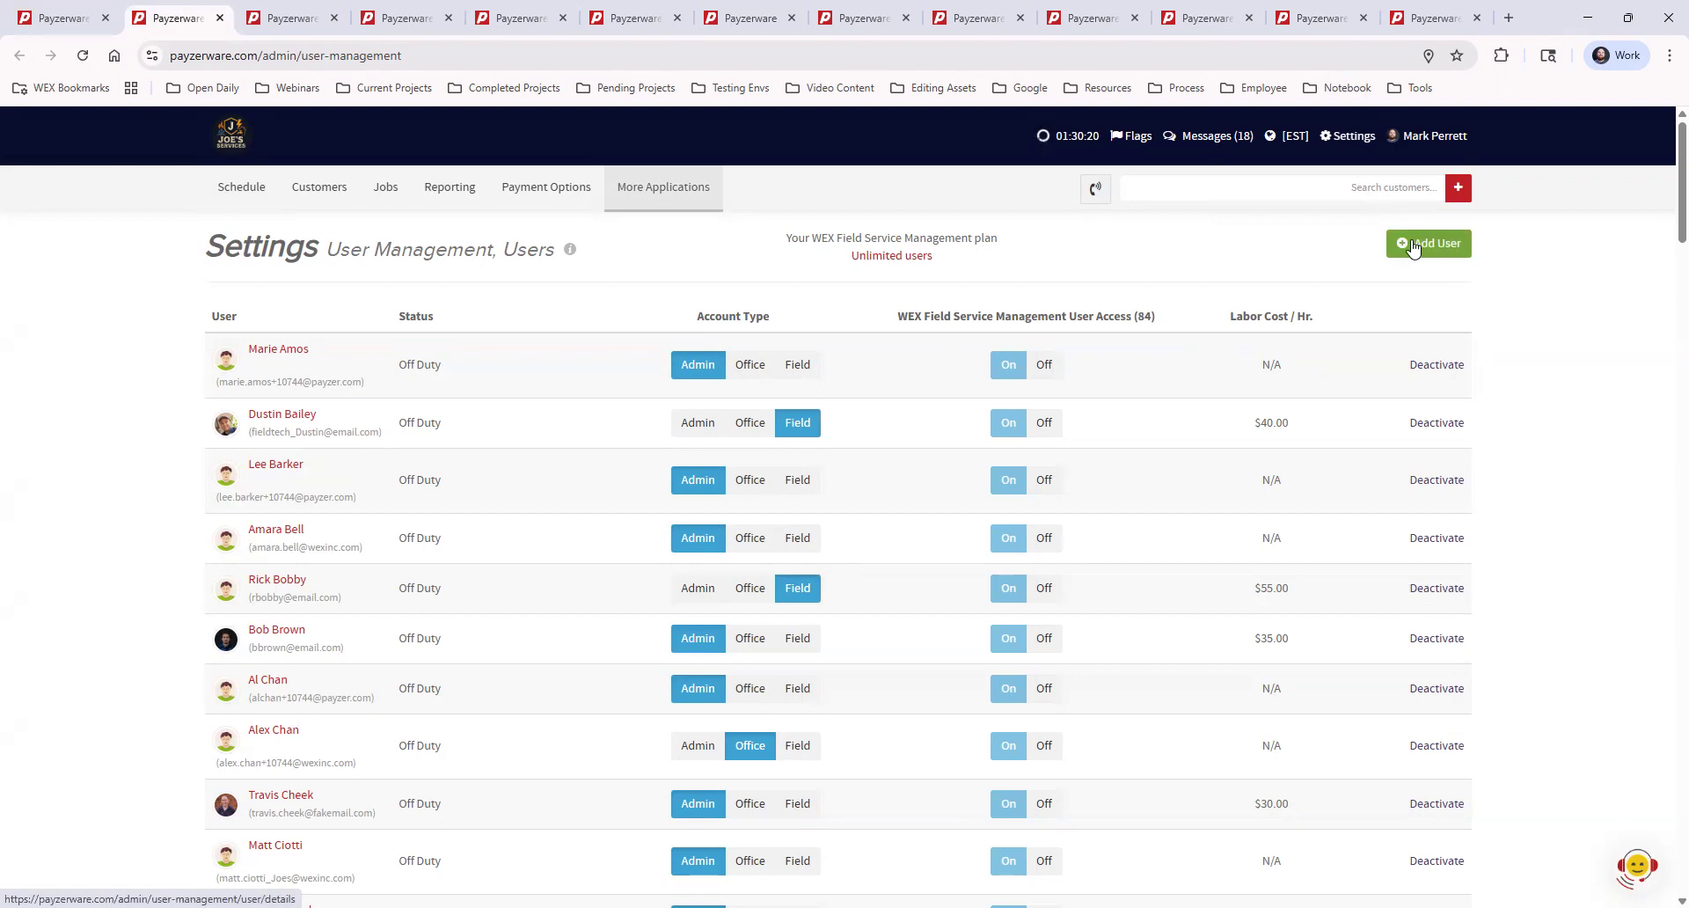
Step: Open a blank new-user form, review its details and permissions fields, and cancel it
click(1440, 249)
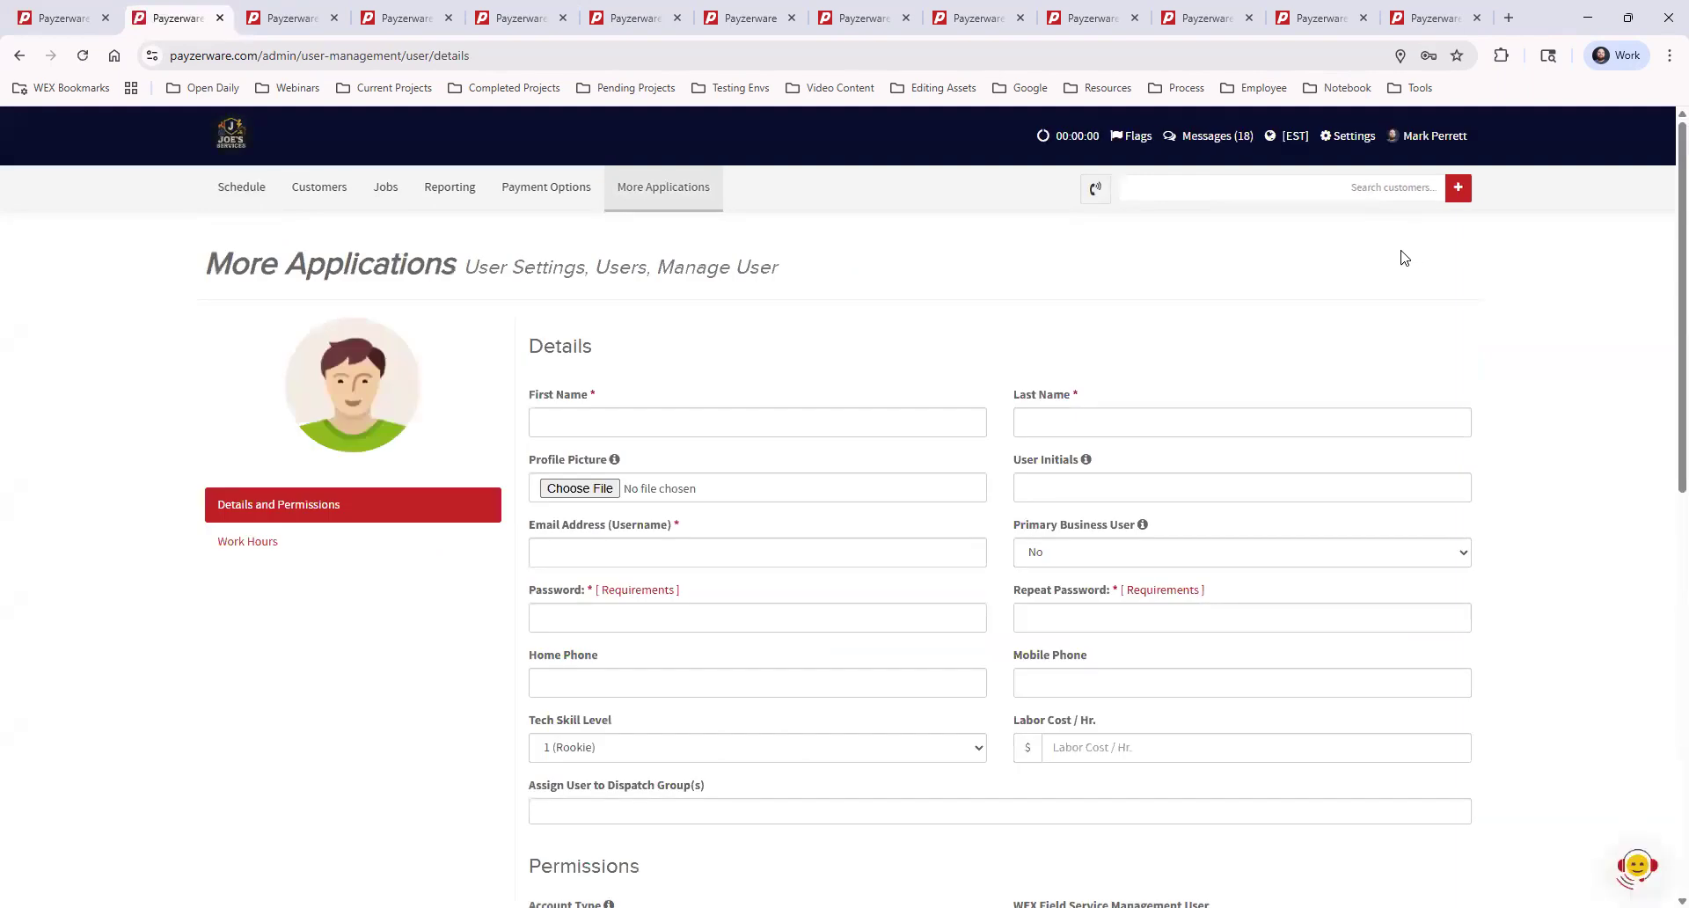
scroll(1270, 470, down, 7)
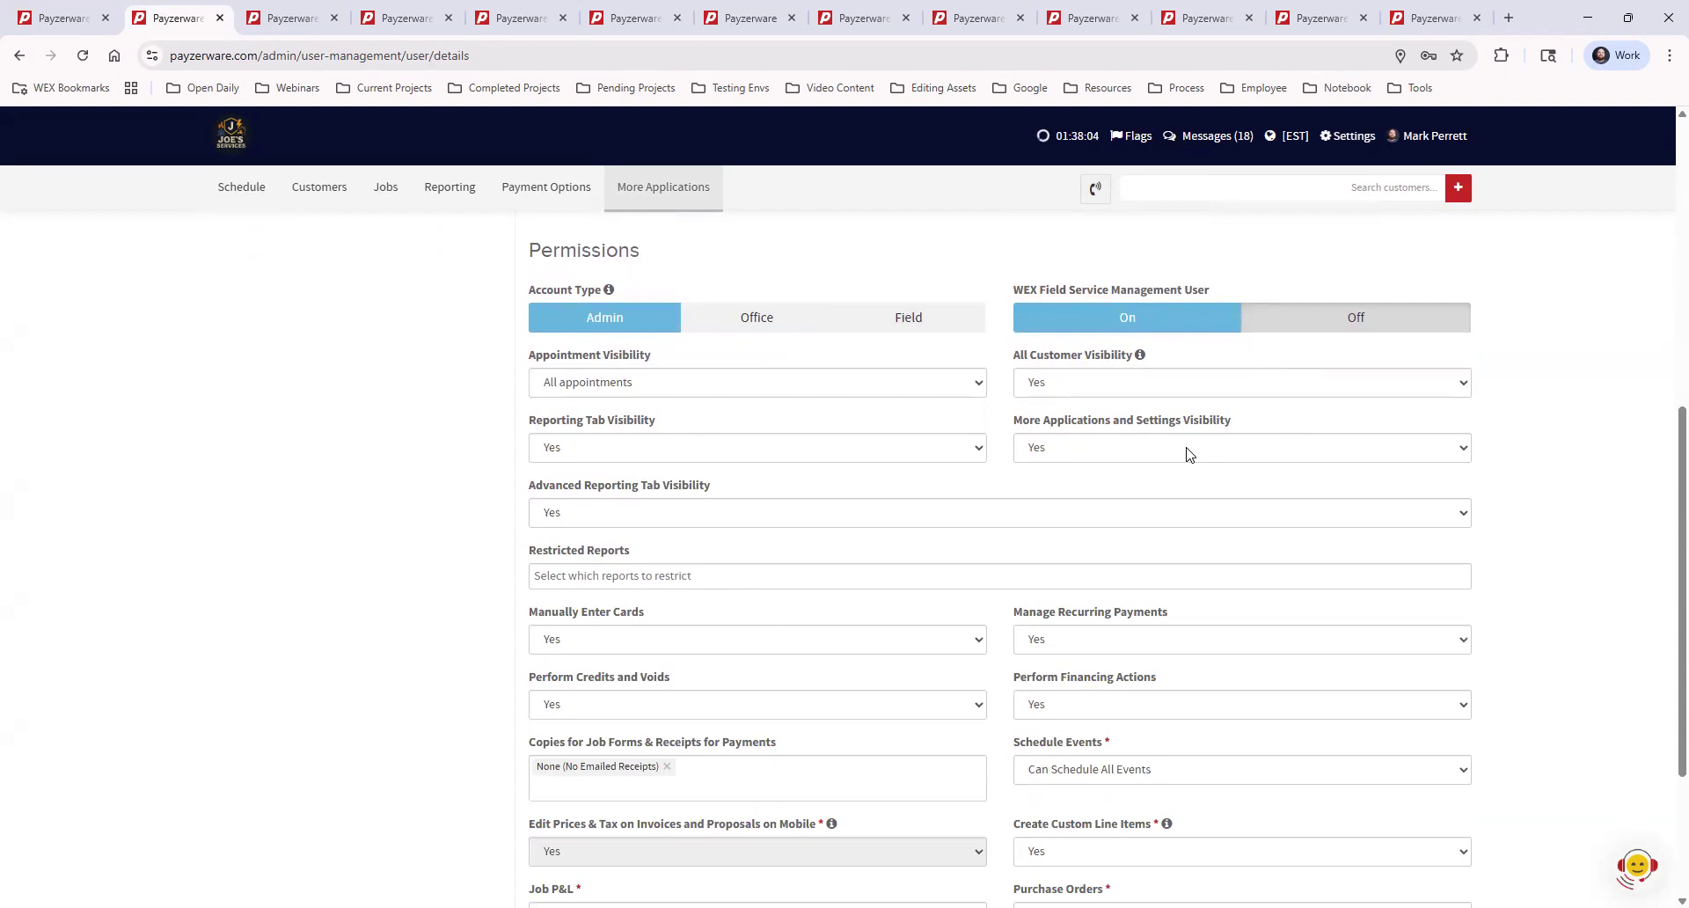
scroll(1190, 481, down, 3)
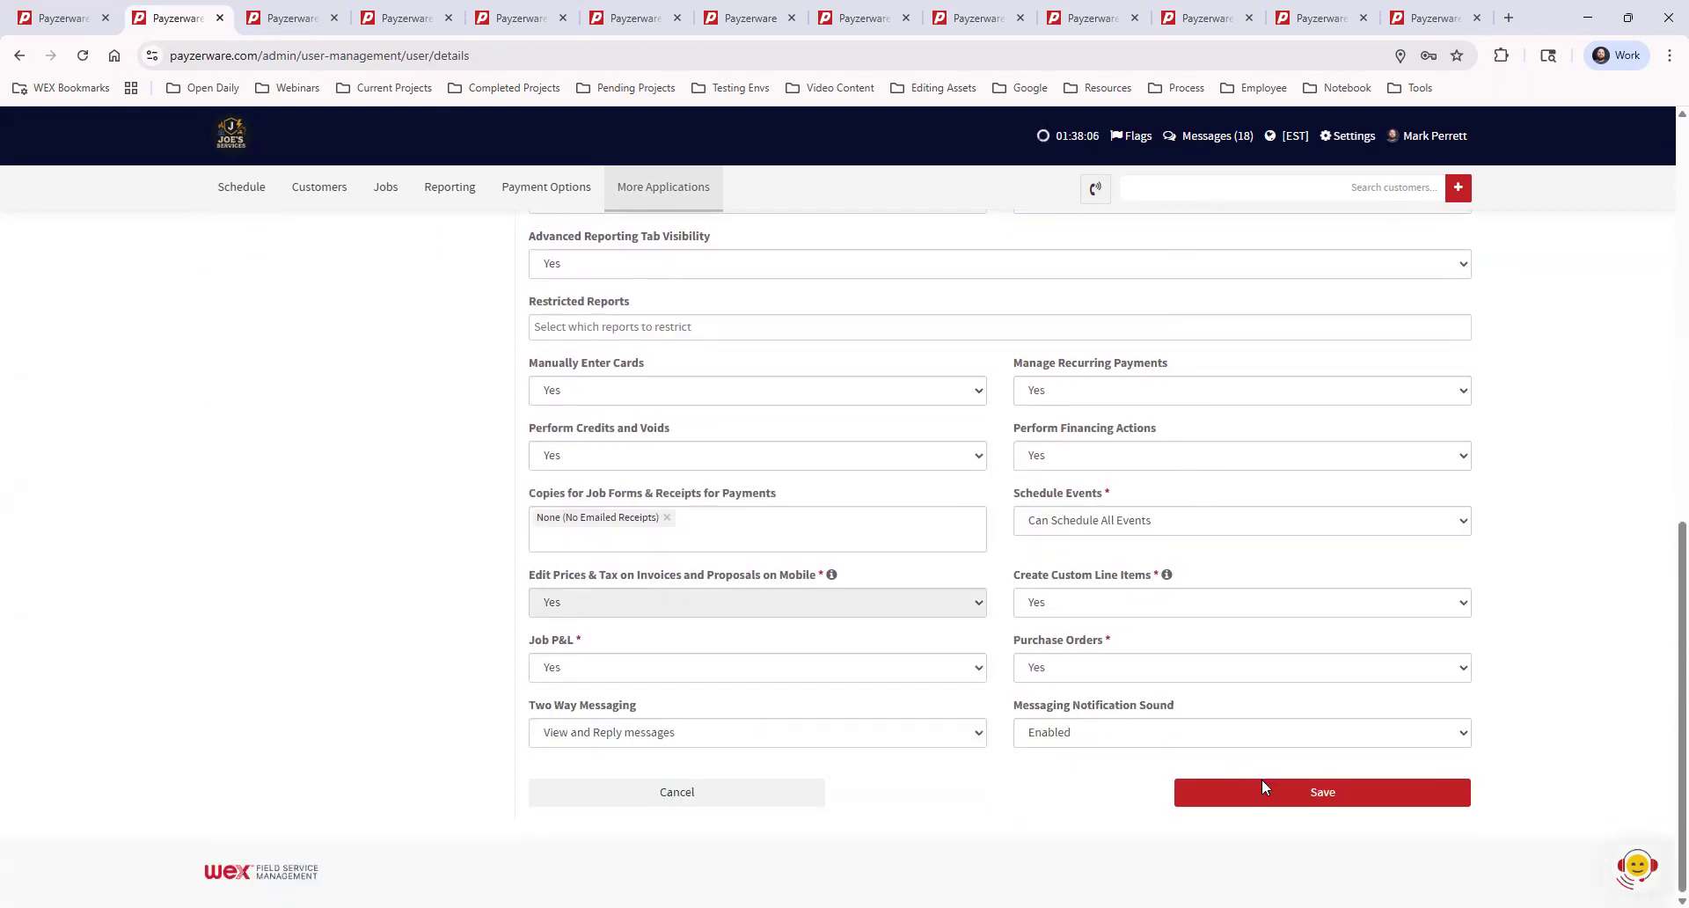
click(728, 795)
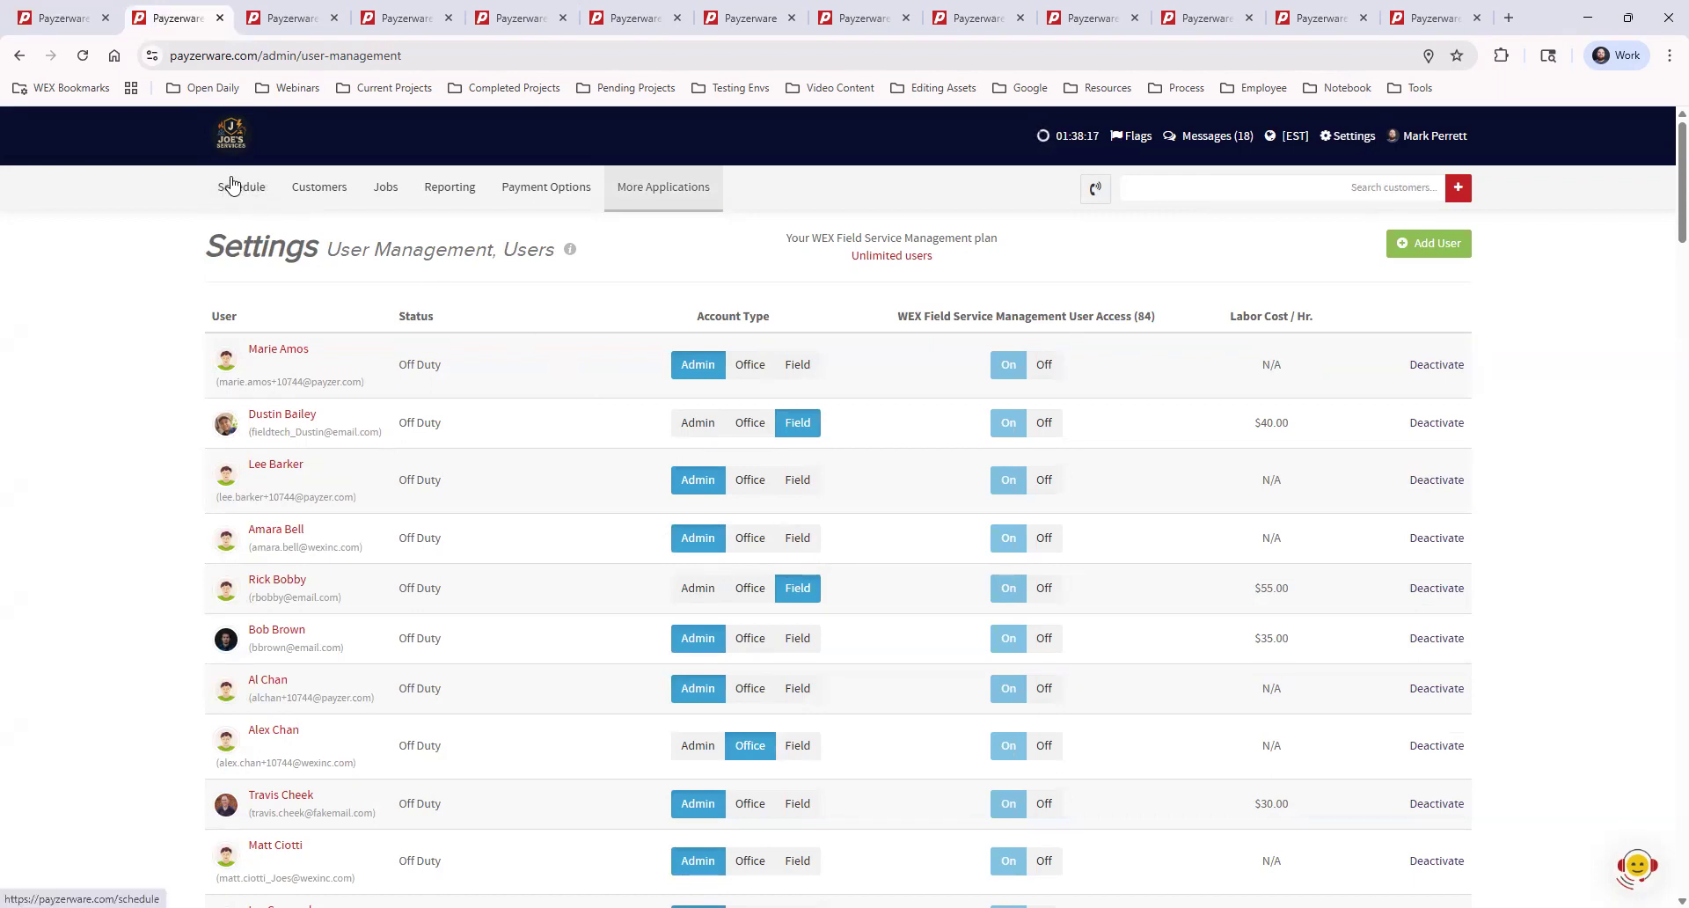
Step: Open the profile of the field user with the $40.00 labor cost and review the available tech skill levels
click(296, 417)
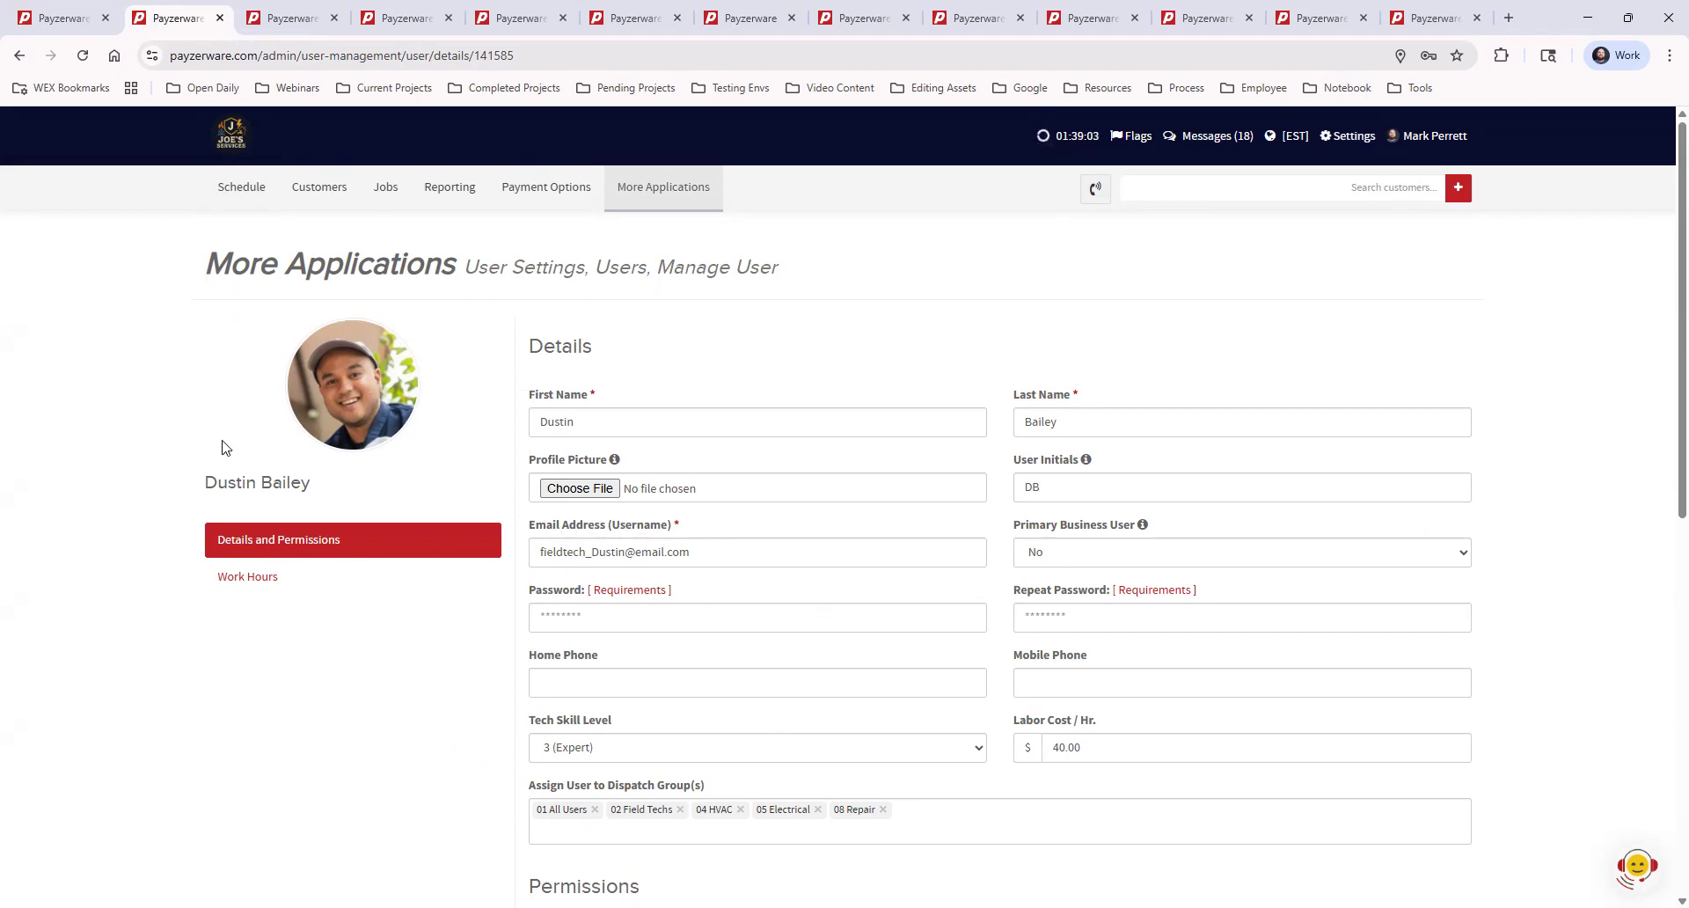
drag(530, 720, 629, 725)
click(633, 725)
click(592, 749)
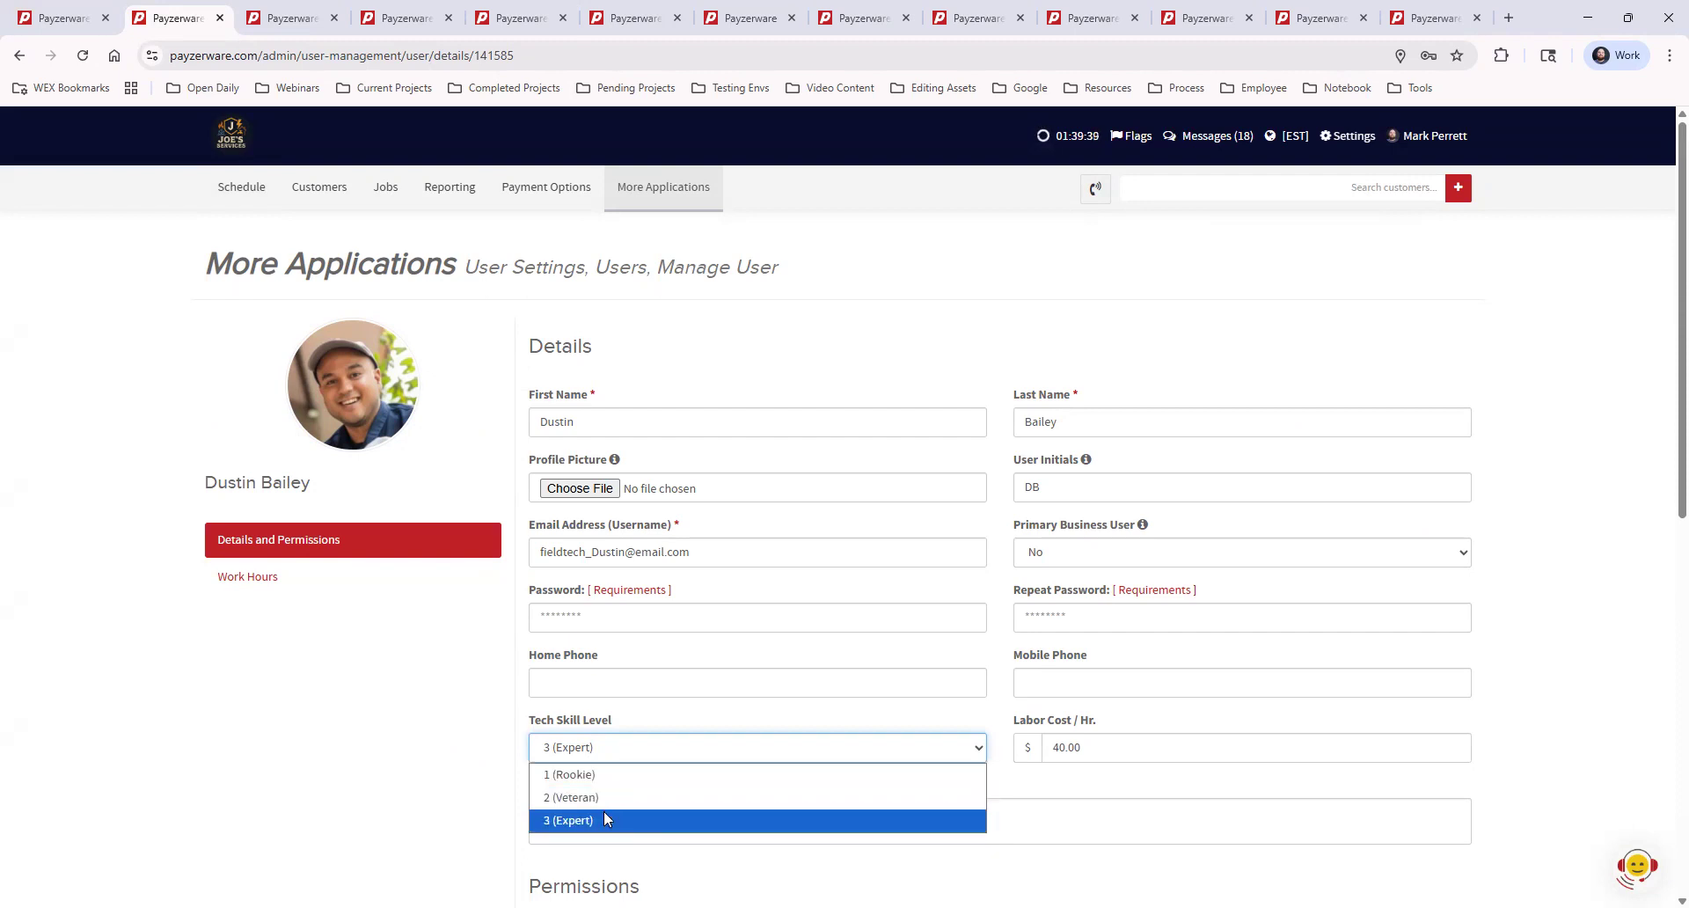
click(452, 773)
Step: Examine the Labor Cost / Hr. field in the technician's details
drag(1104, 720, 1017, 723)
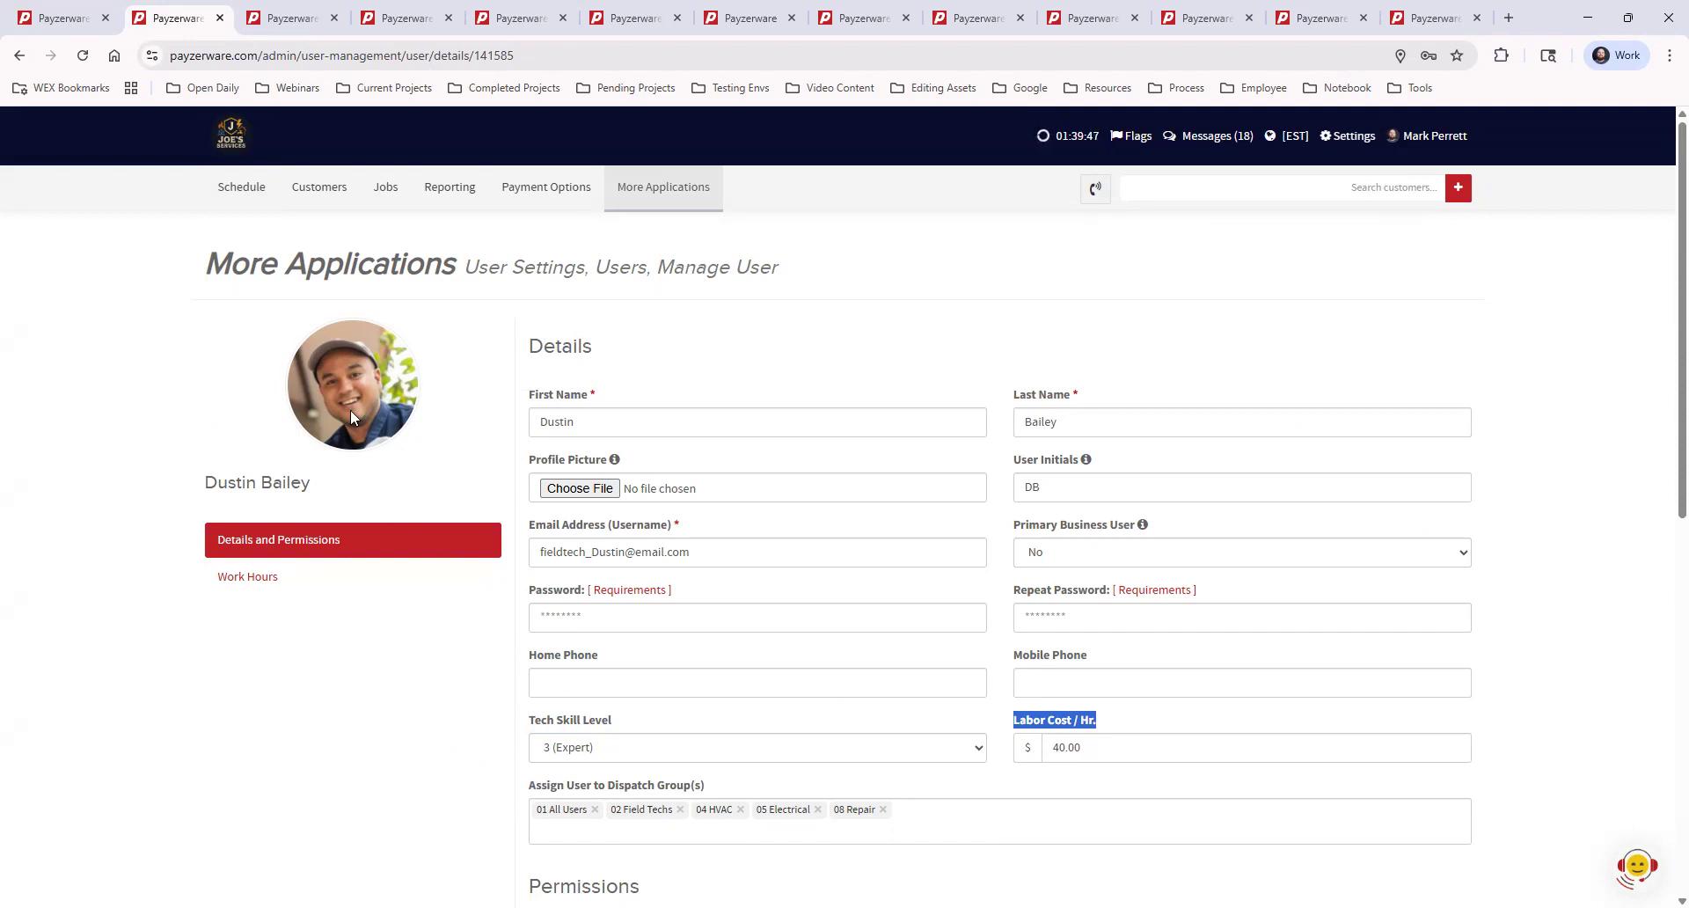
click(1140, 726)
drag(1090, 747, 1055, 745)
click(1114, 744)
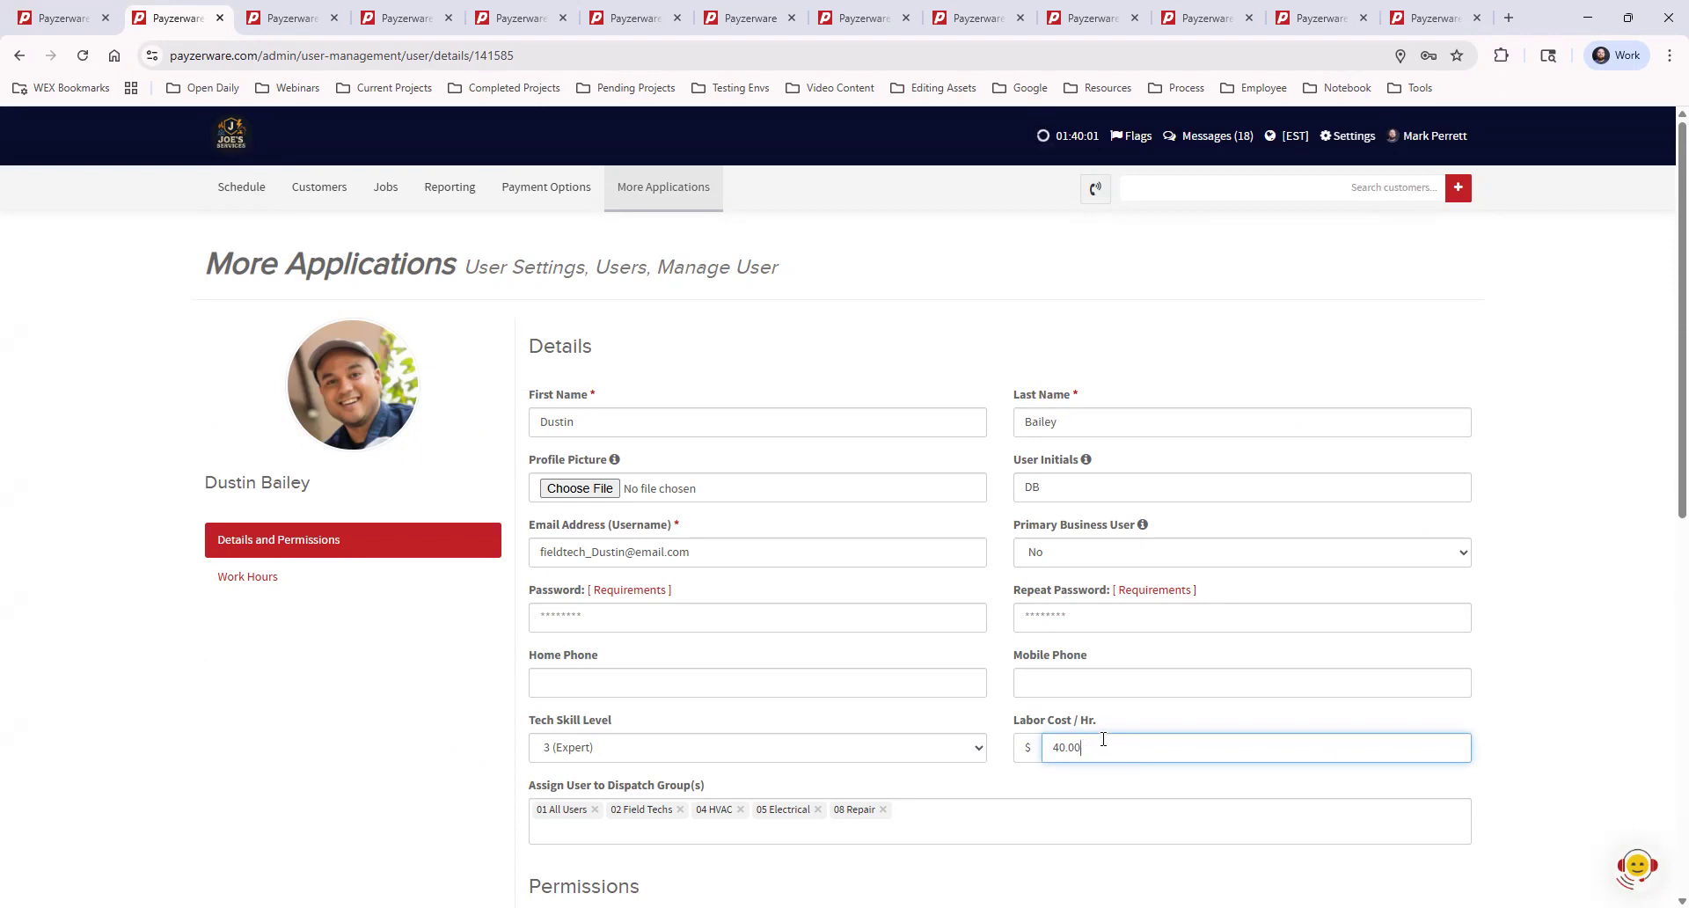
click(1075, 782)
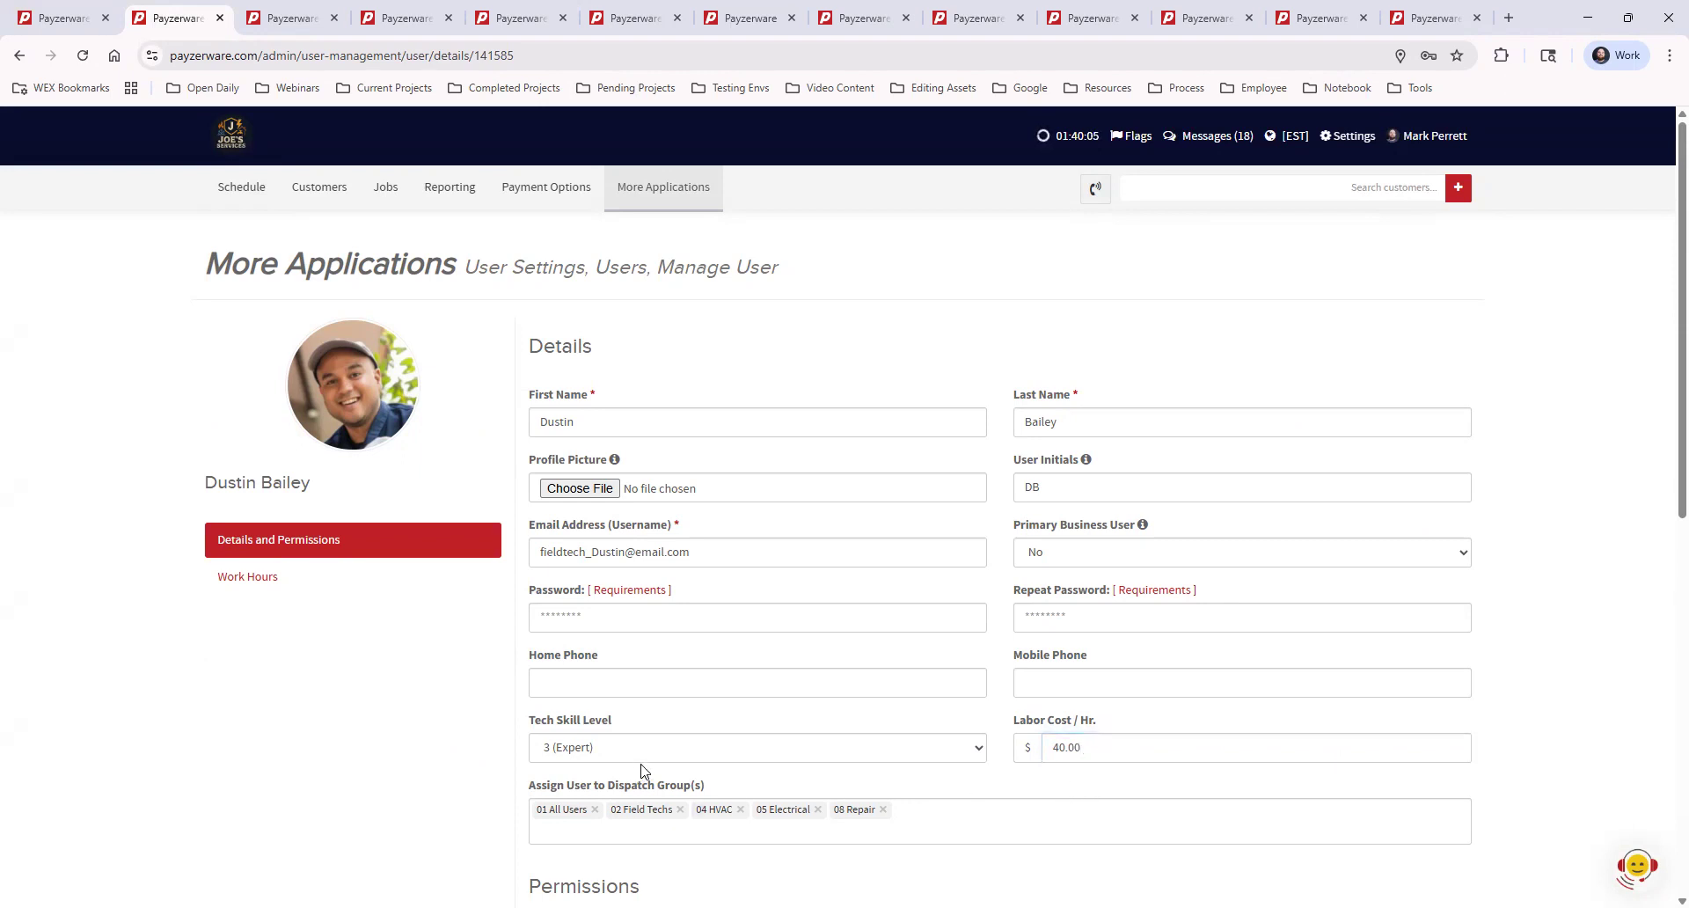
Step: Examine the technician's dispatch group assignments and the User Management options in the settings
scroll(644, 770, down, 1)
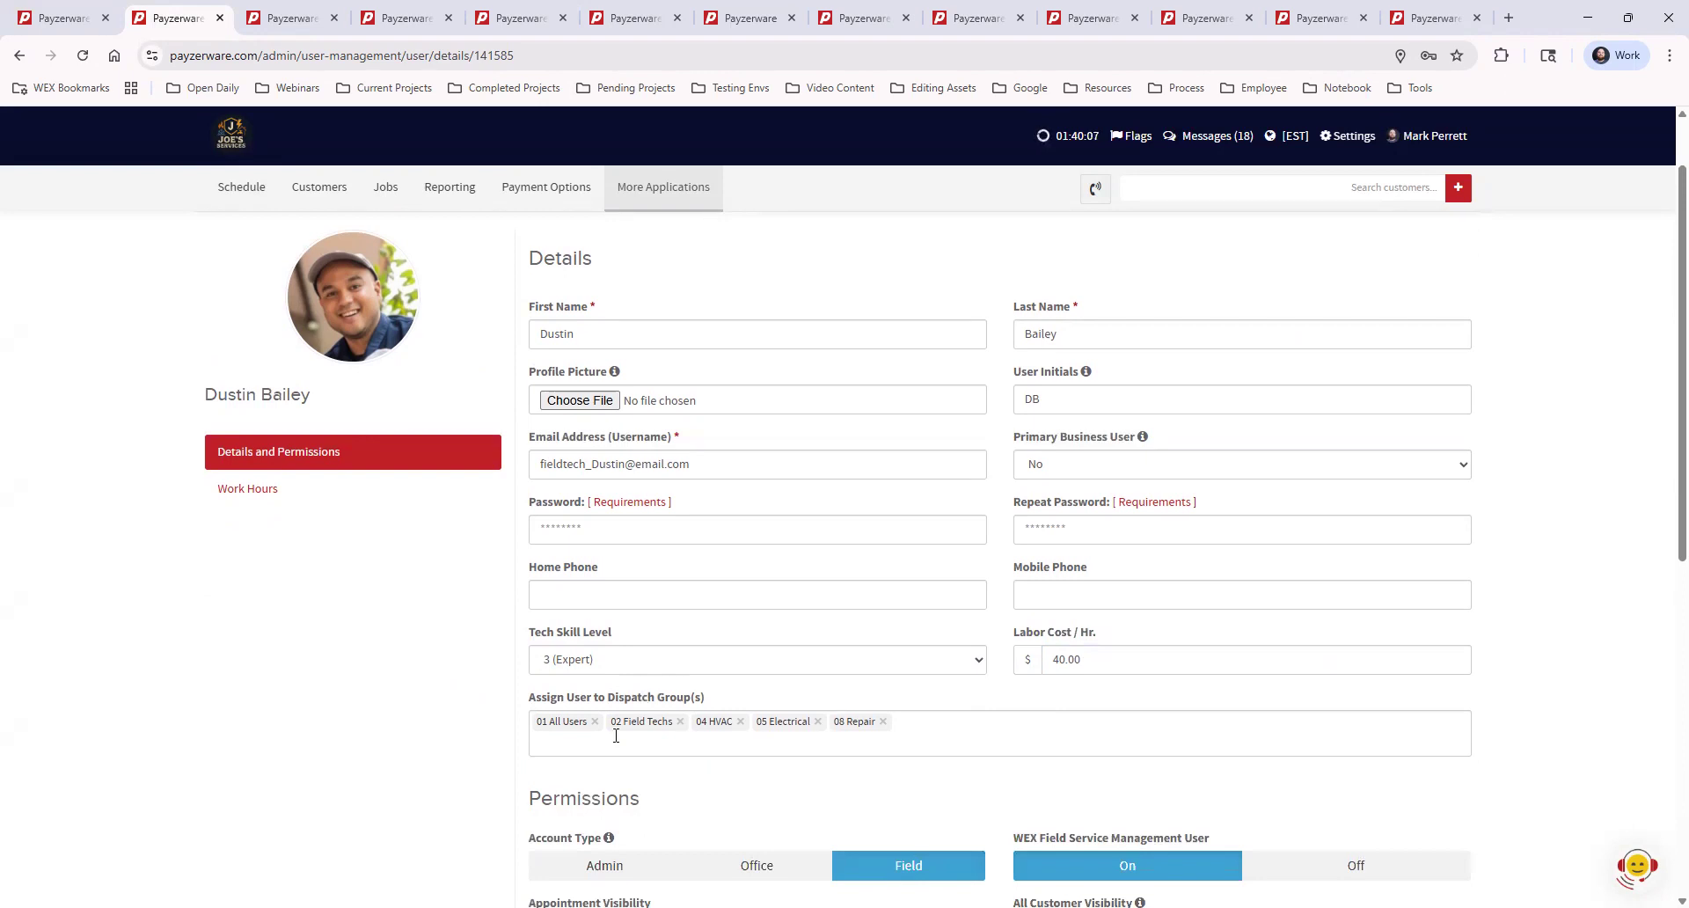
drag(526, 703, 730, 697)
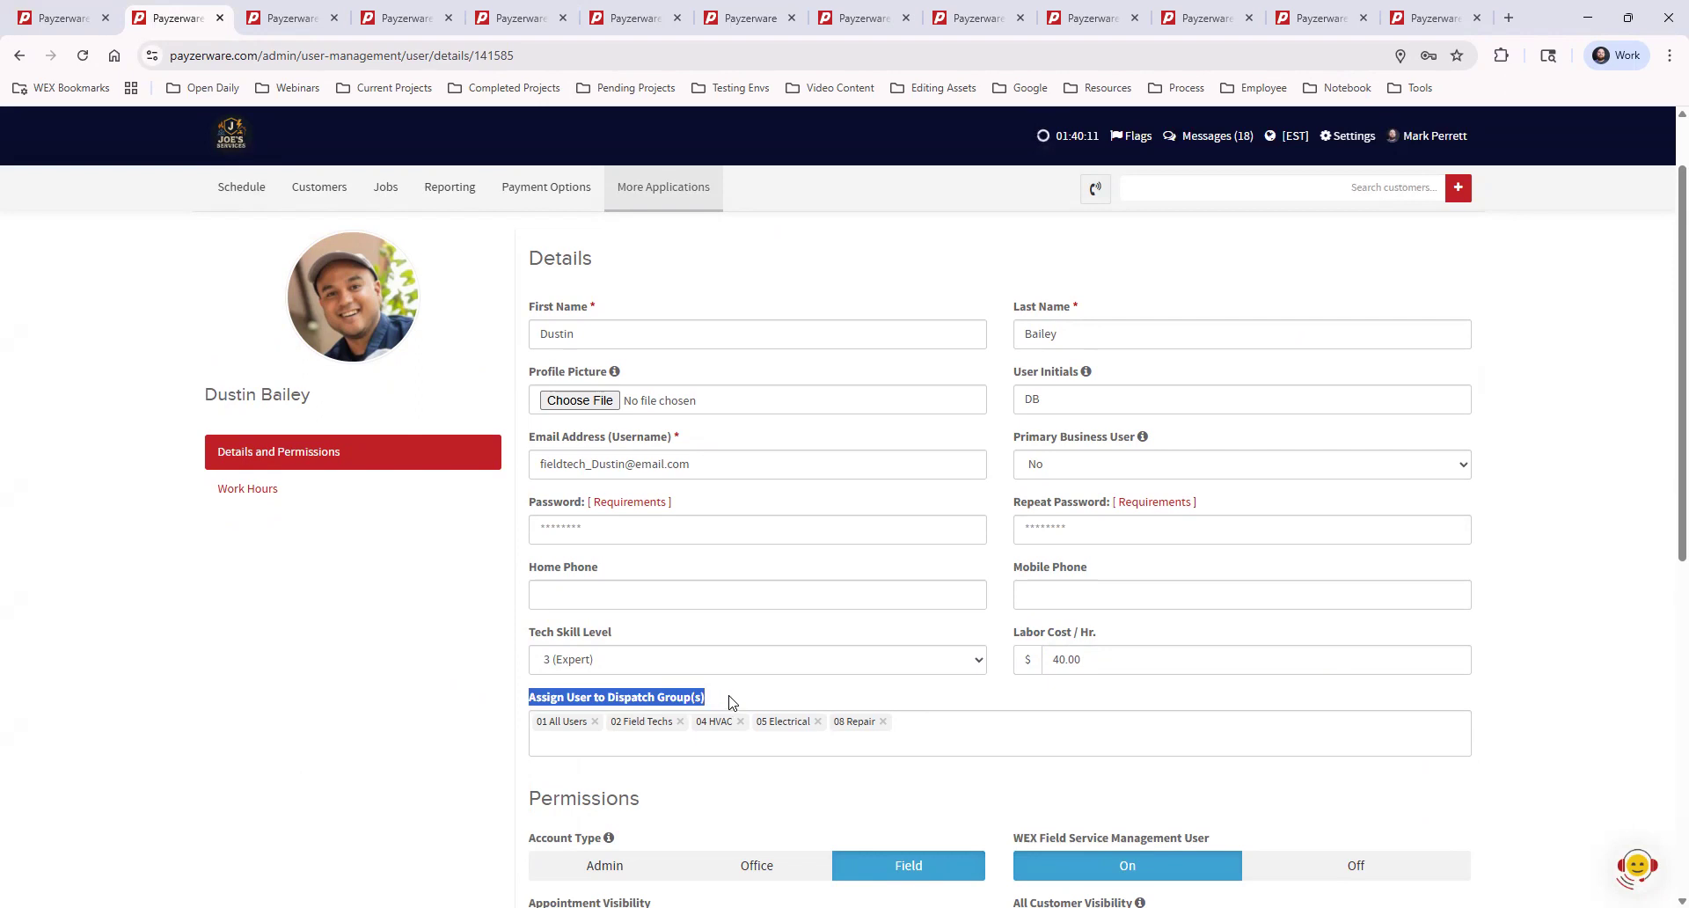
click(730, 697)
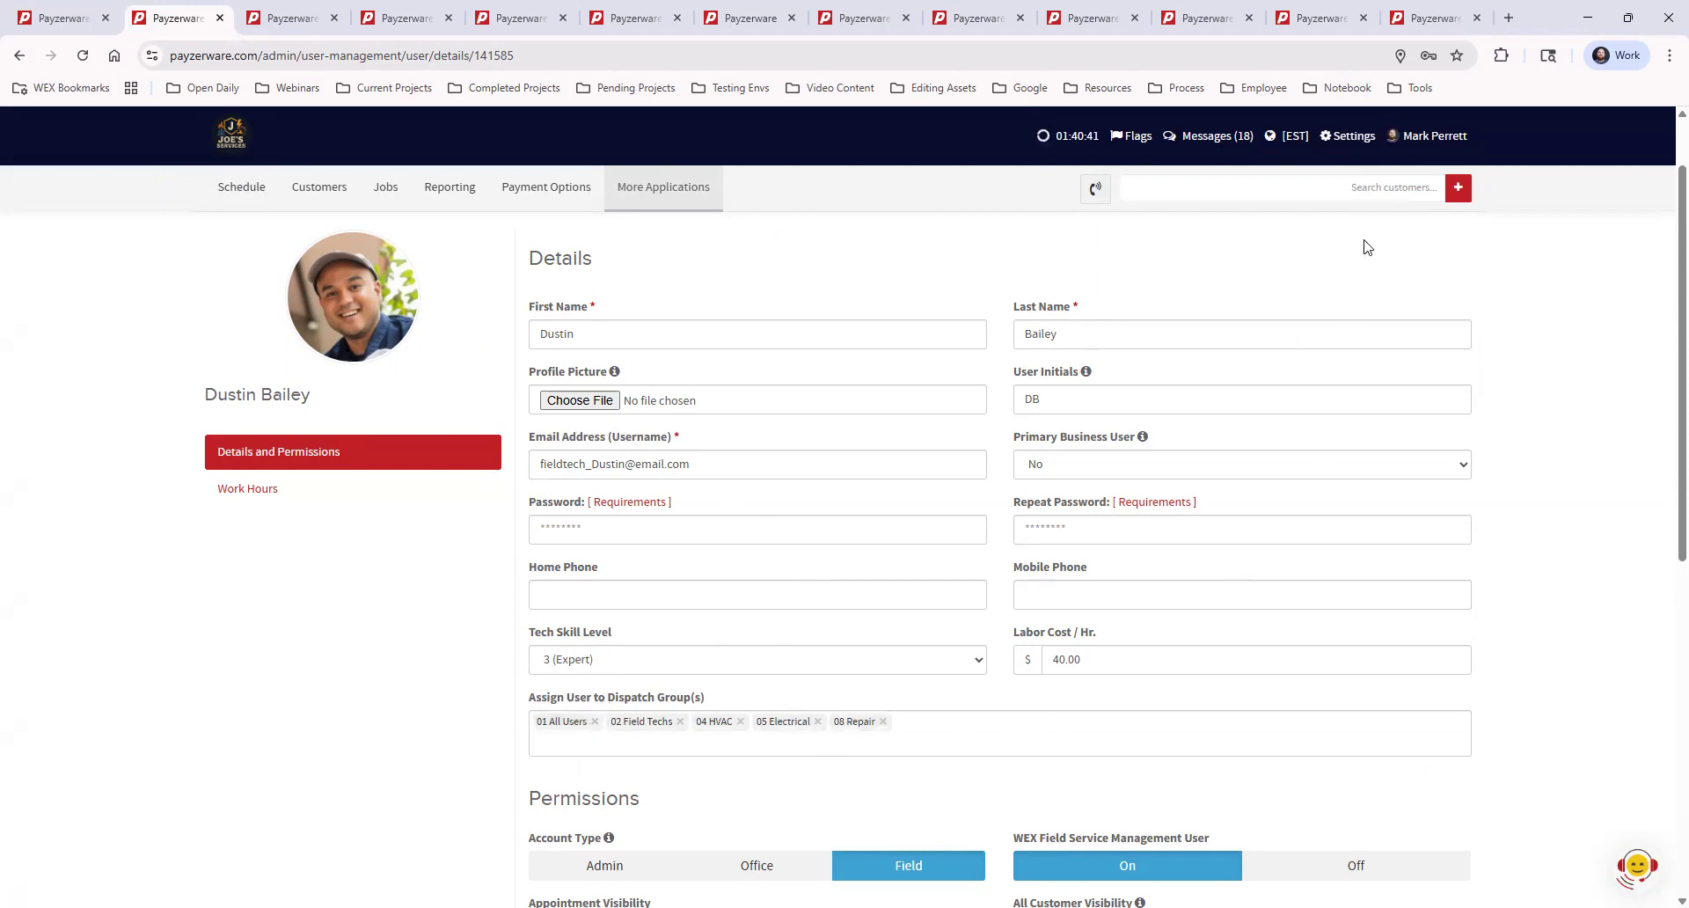
click(1353, 141)
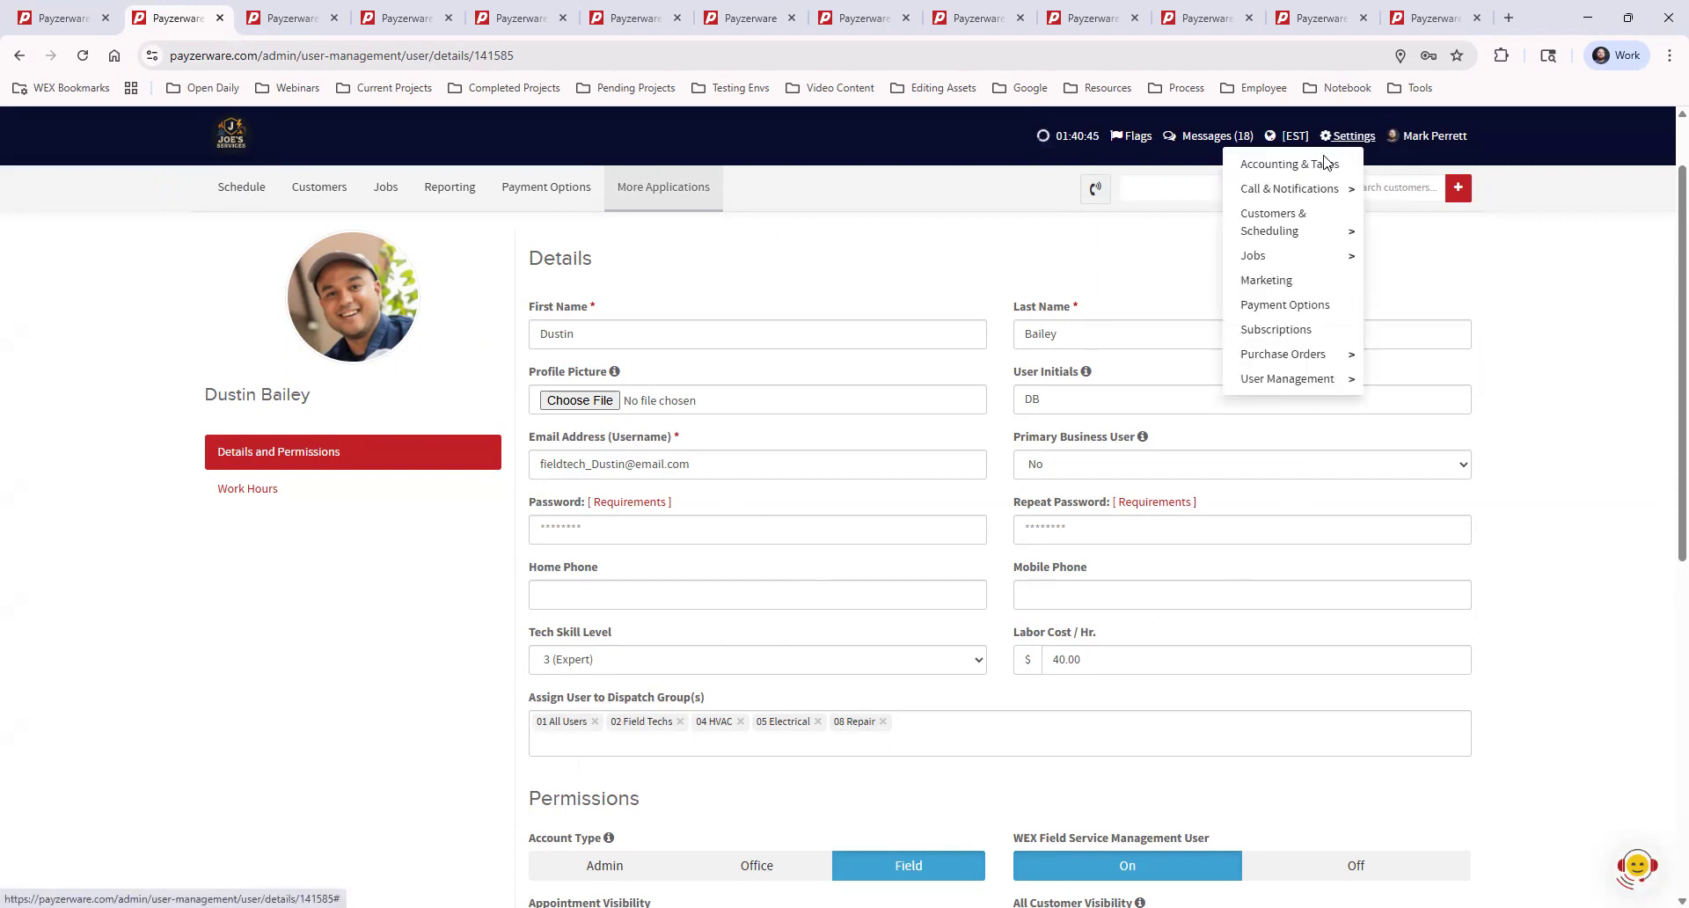
mouse_move(1298, 387)
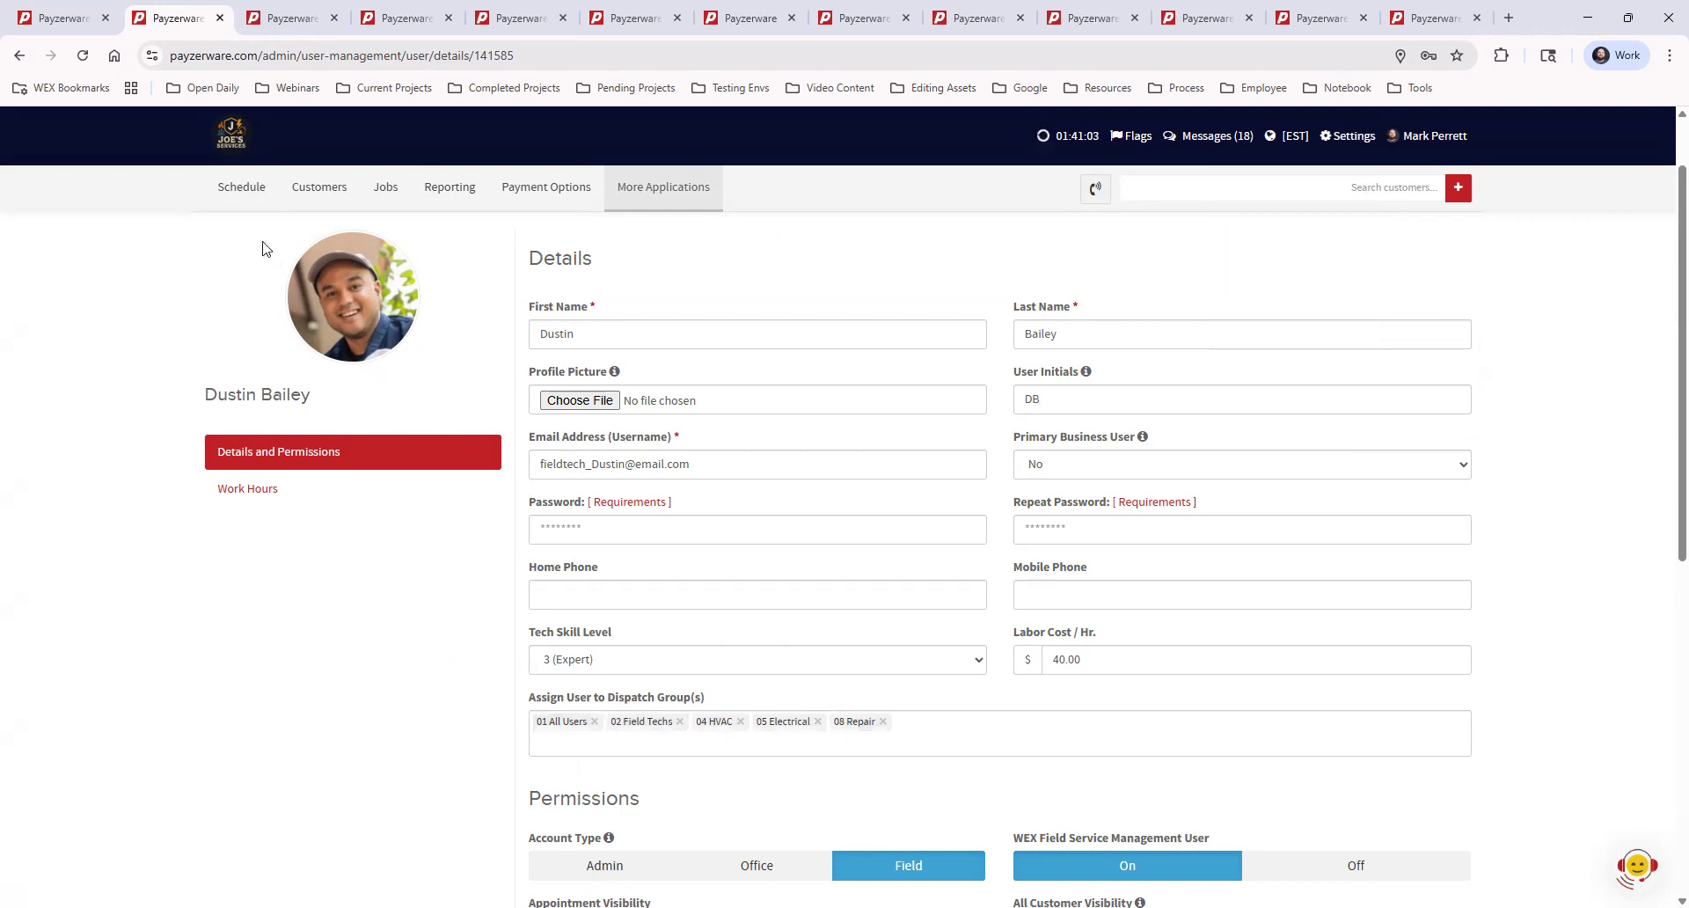
Step: Open the schedule in a separate browser tab and view dispatch group 01 All Users before returning to 02 Field Techs
middle_click(231, 187)
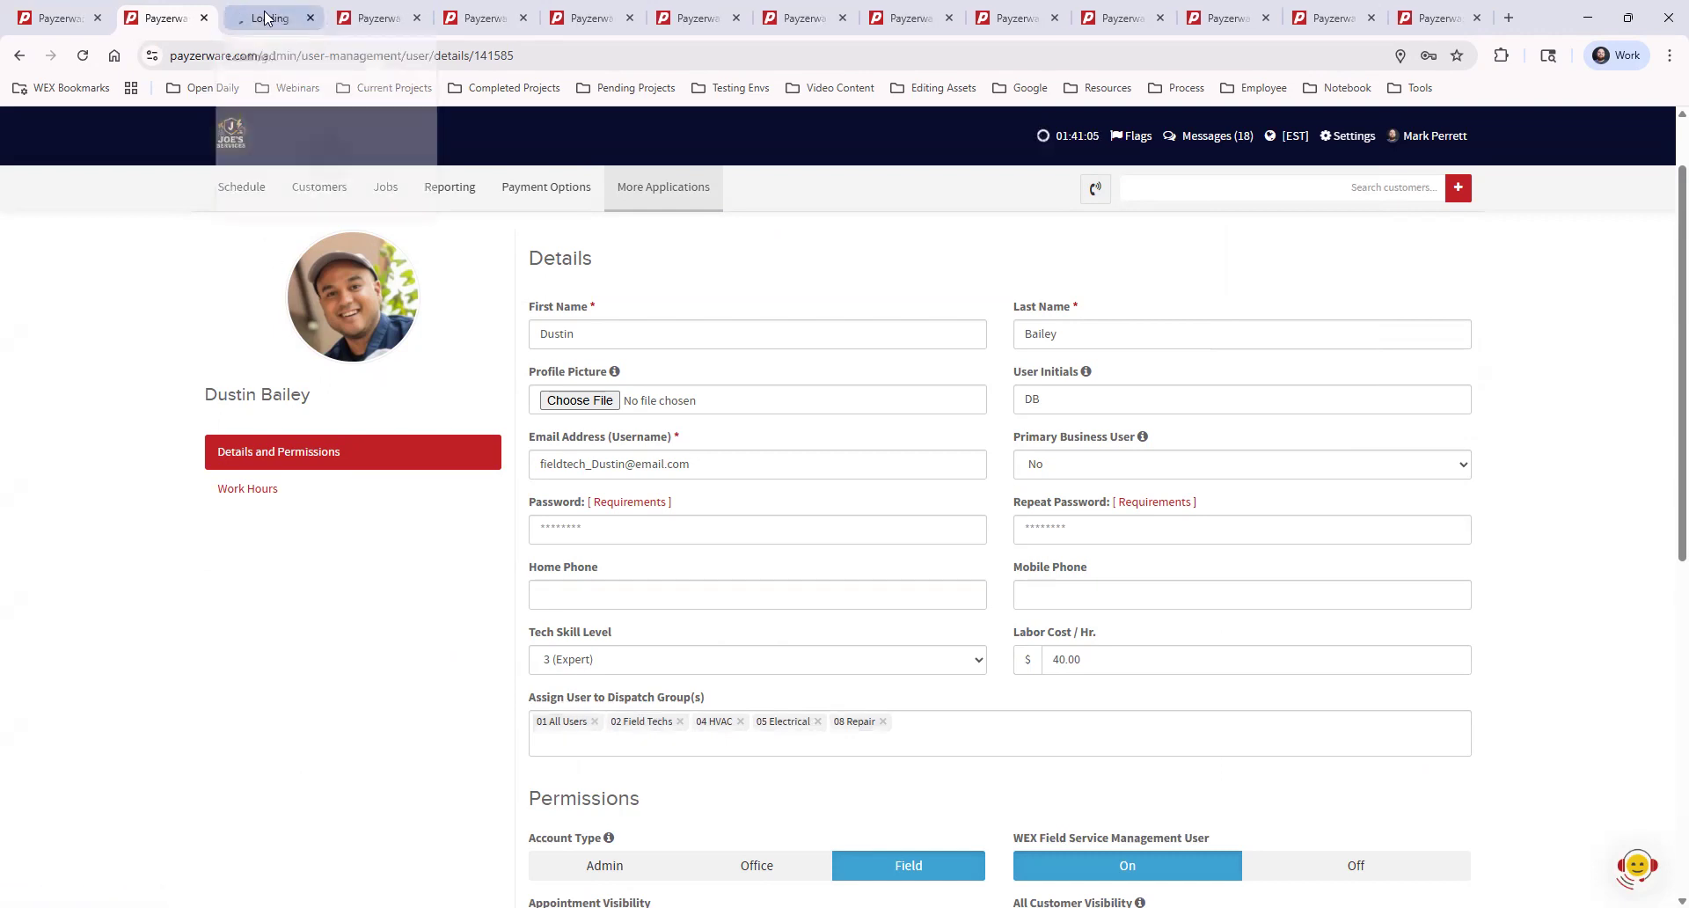
click(264, 12)
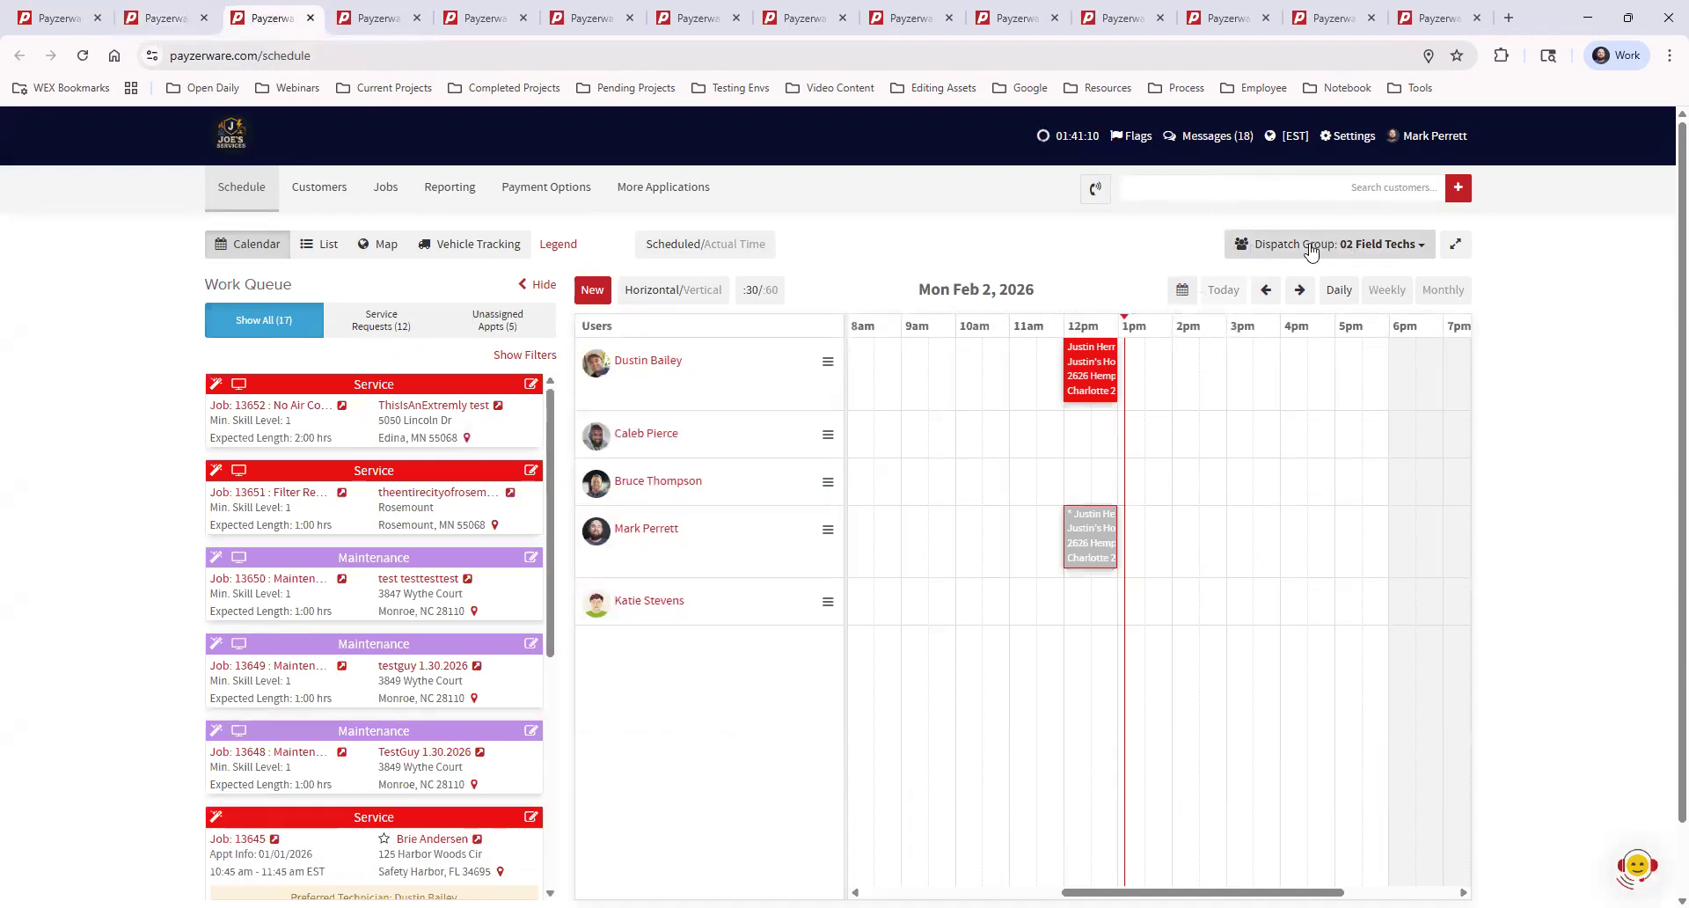
click(1377, 253)
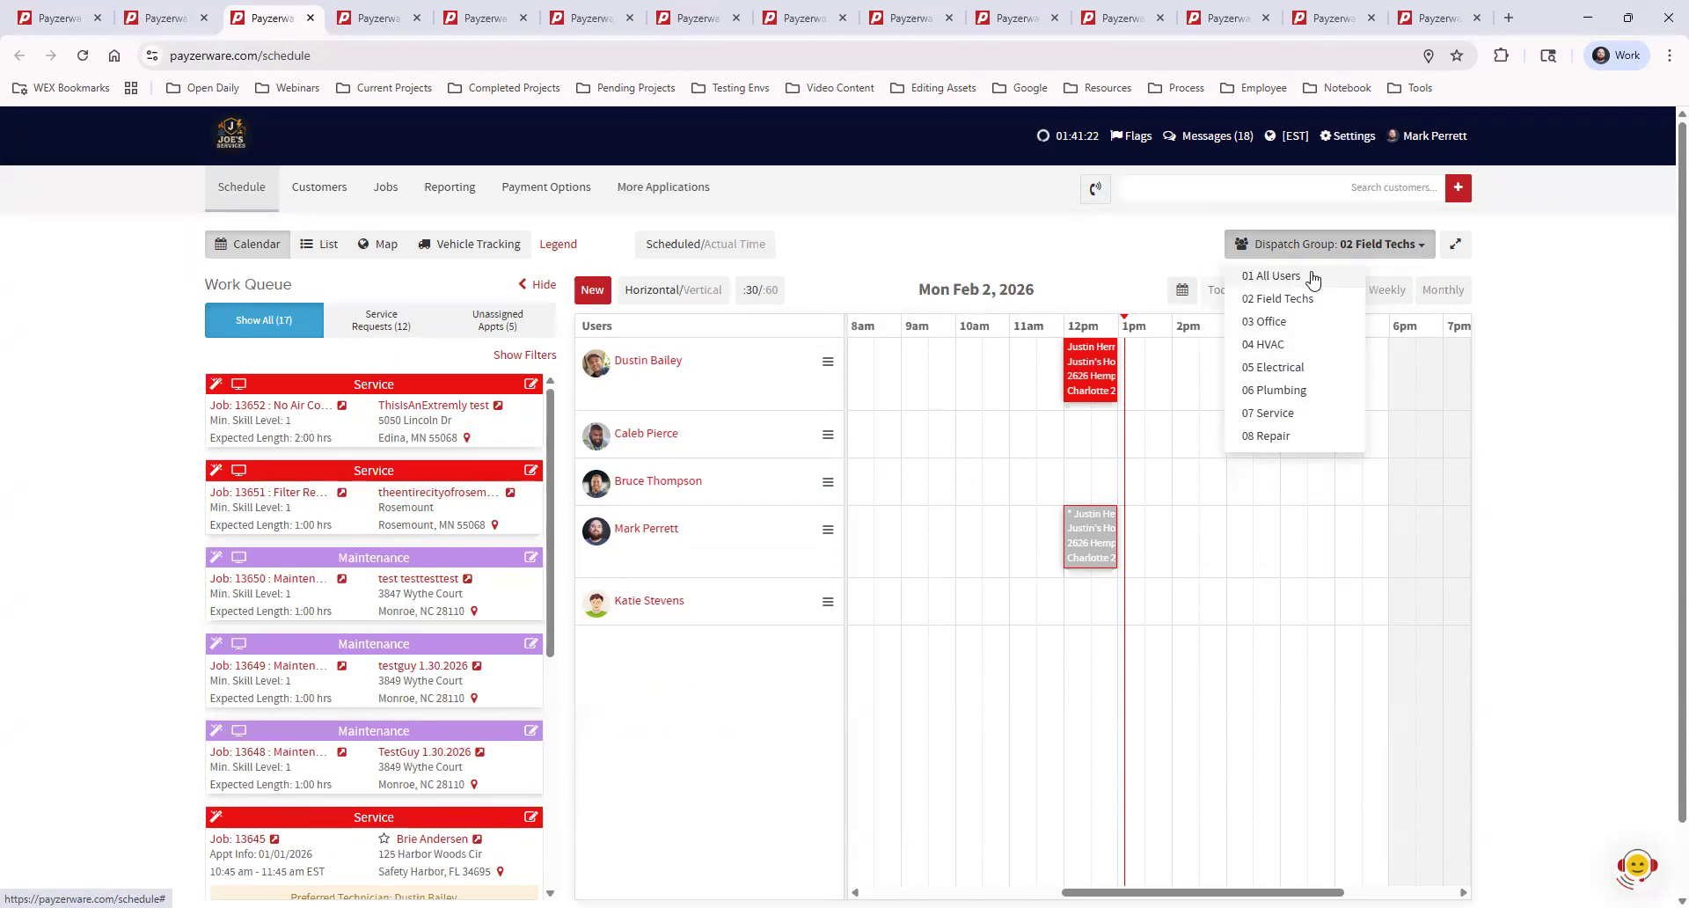
click(1287, 276)
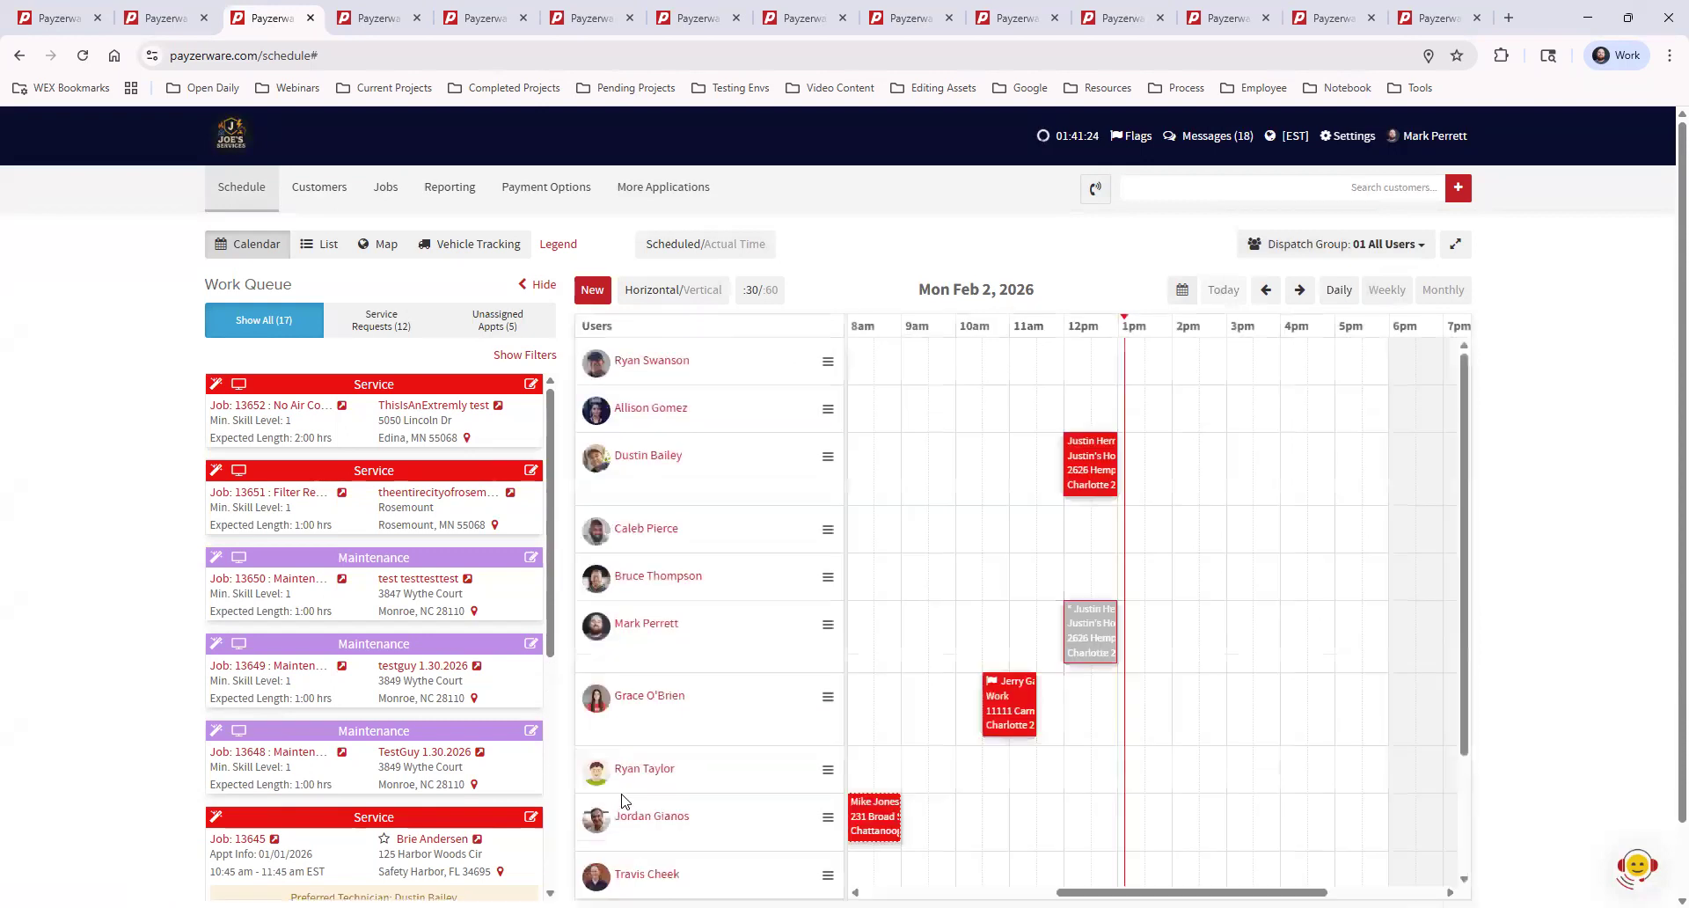
click(1302, 250)
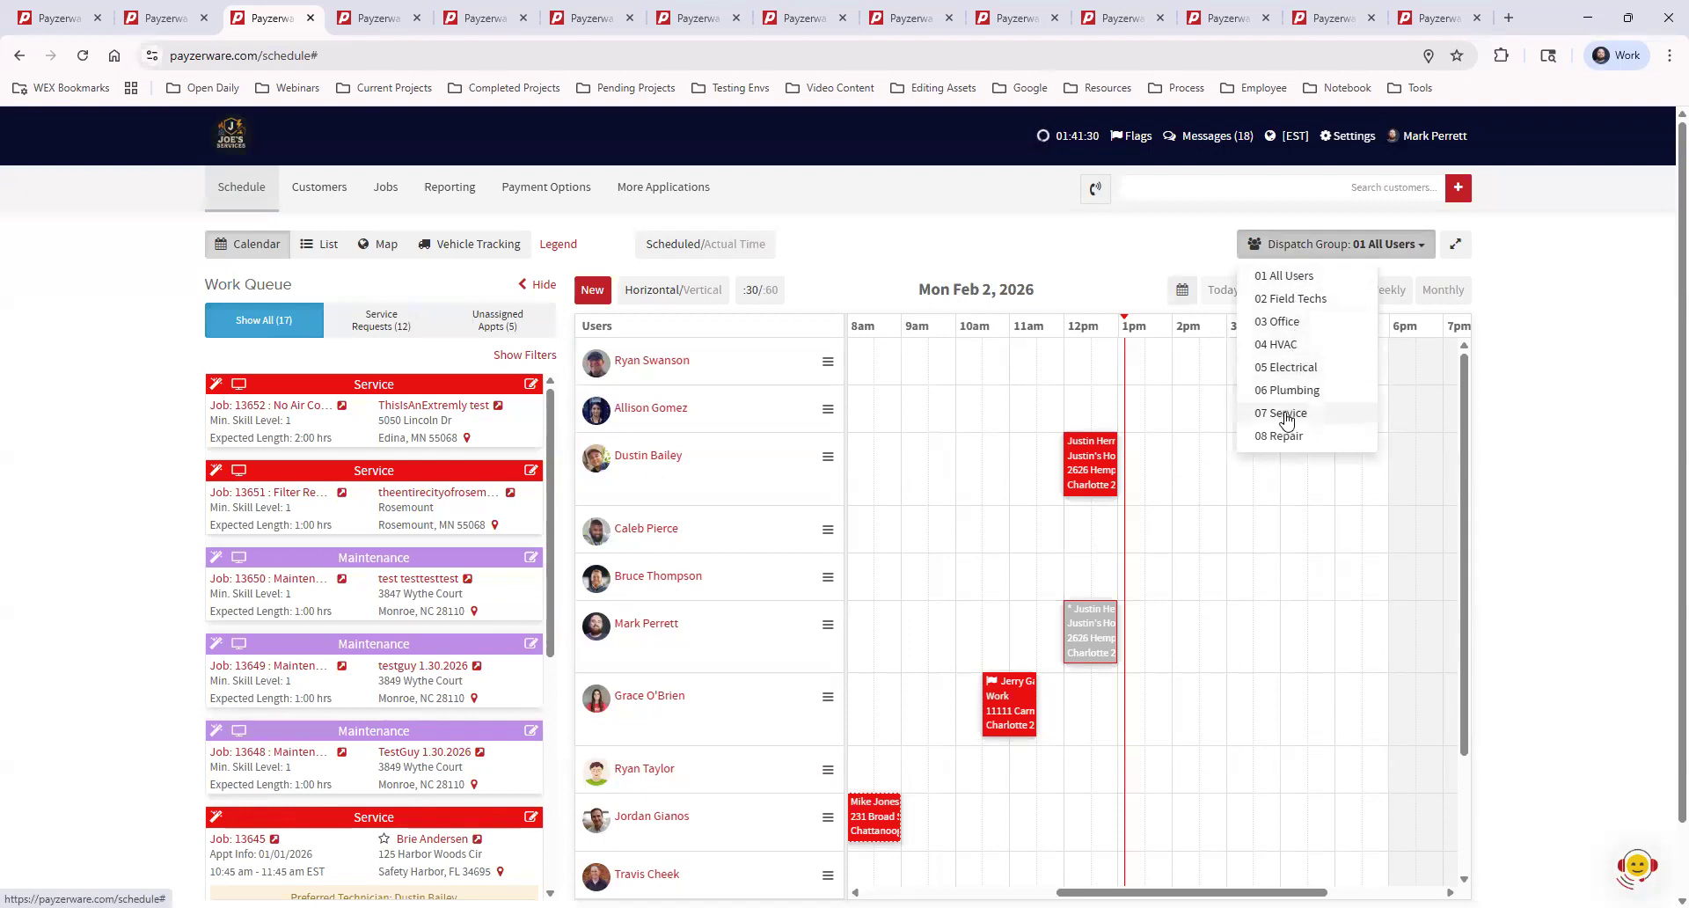
click(1320, 301)
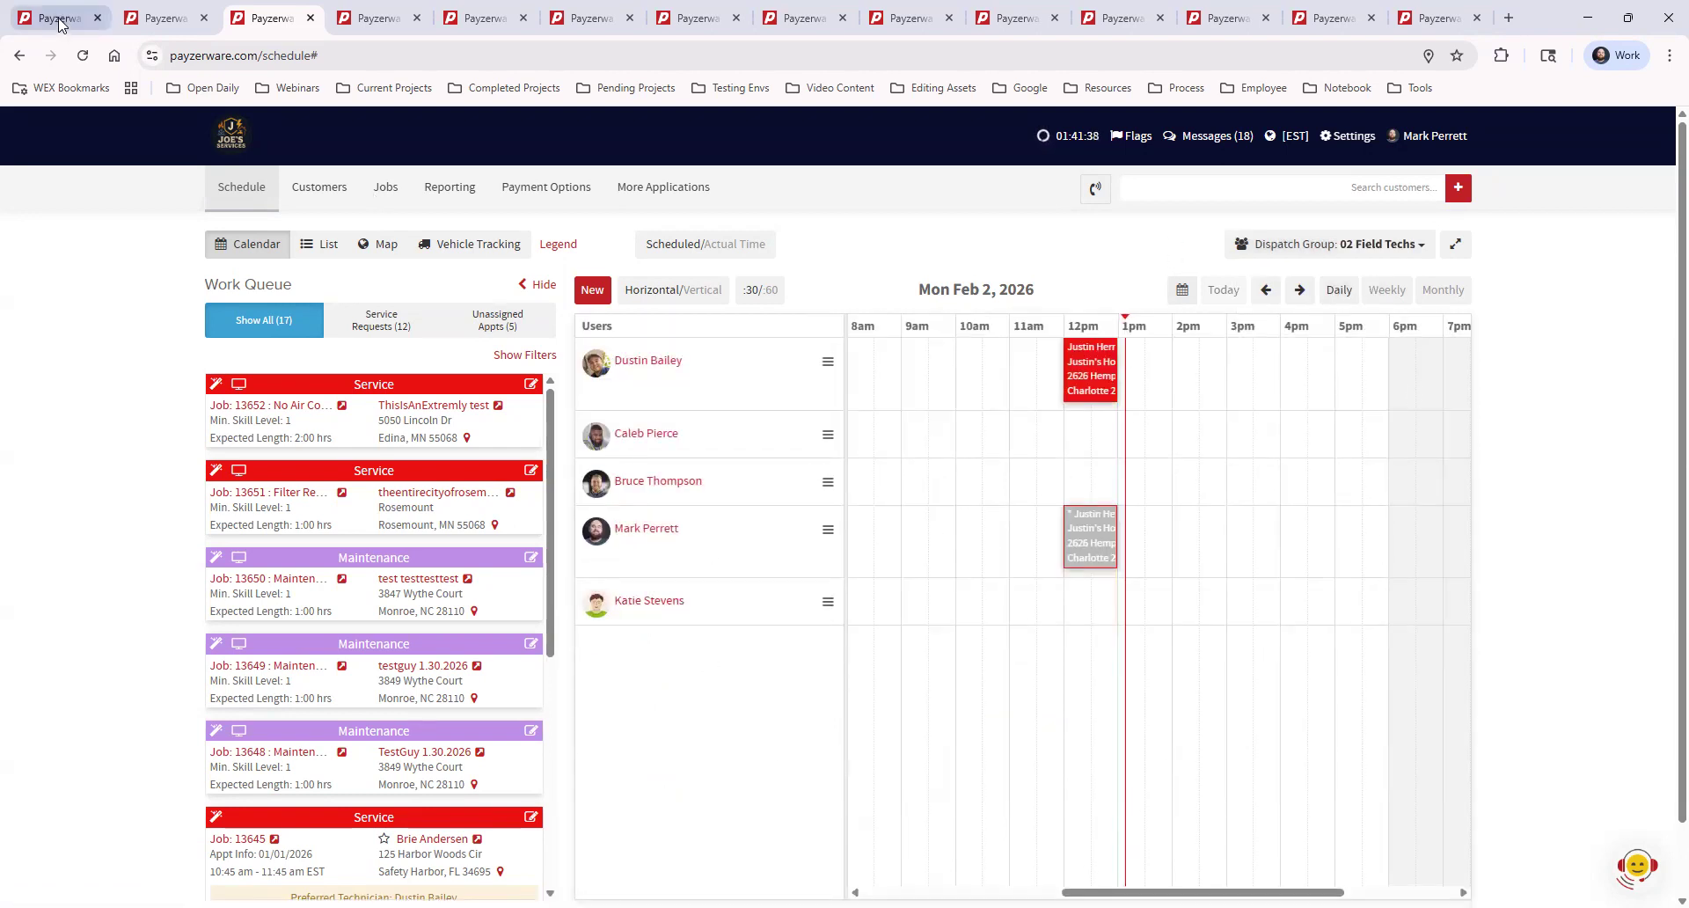
Step: Return to the field technician's profile and bring up its Permissions section
click(152, 20)
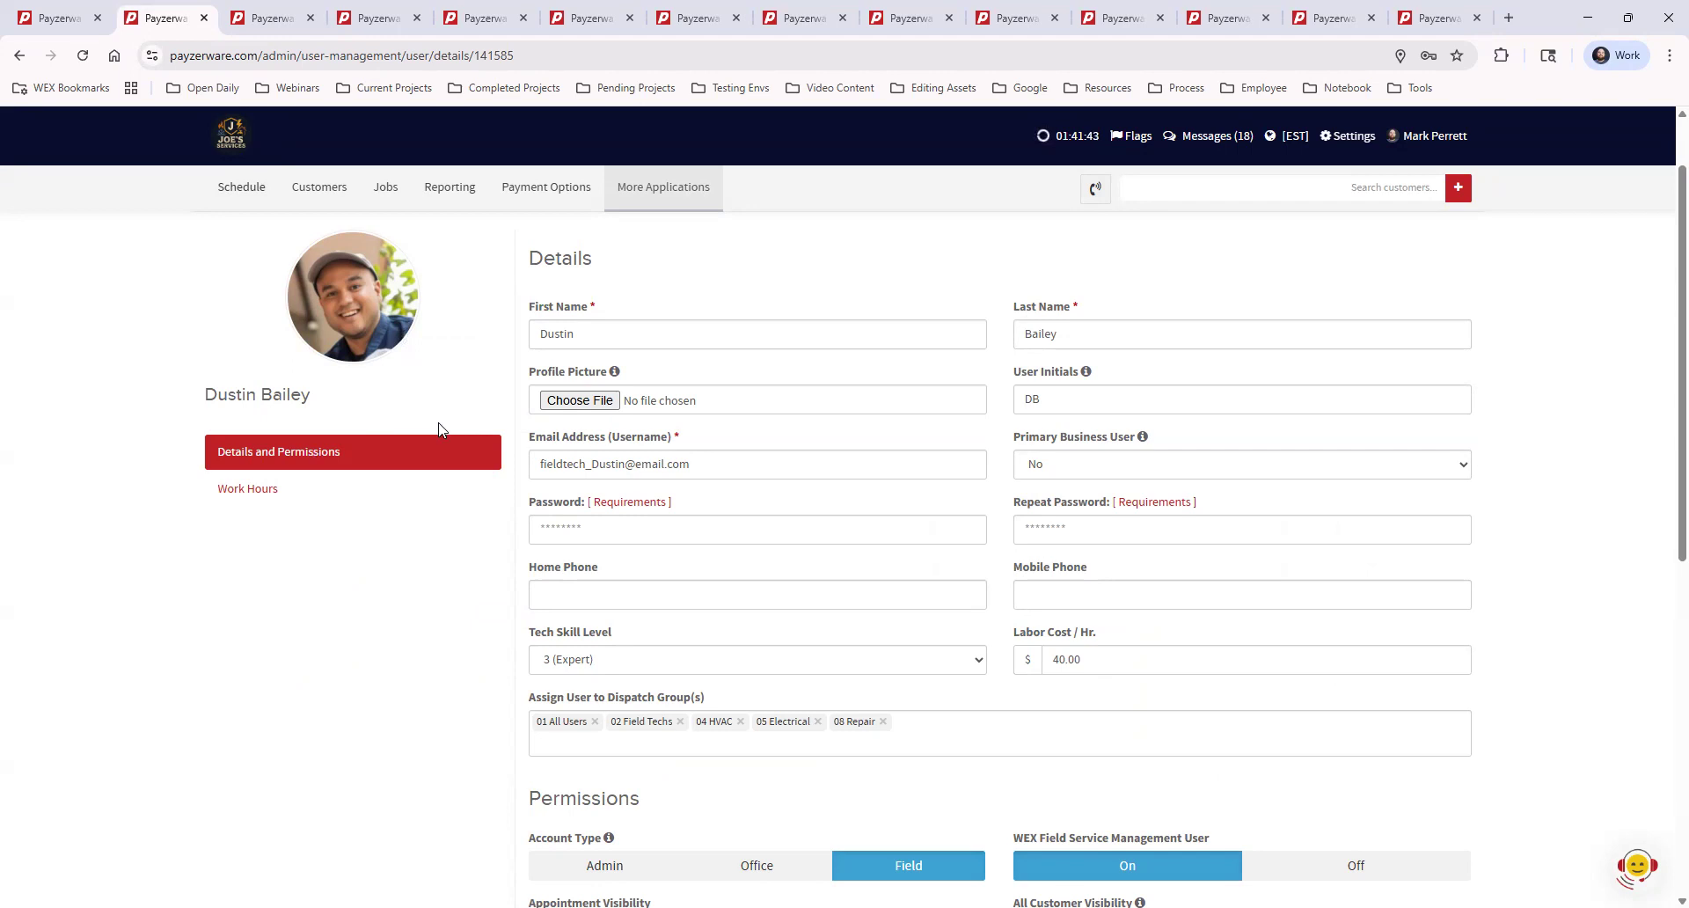
scroll(405, 678, down, 2)
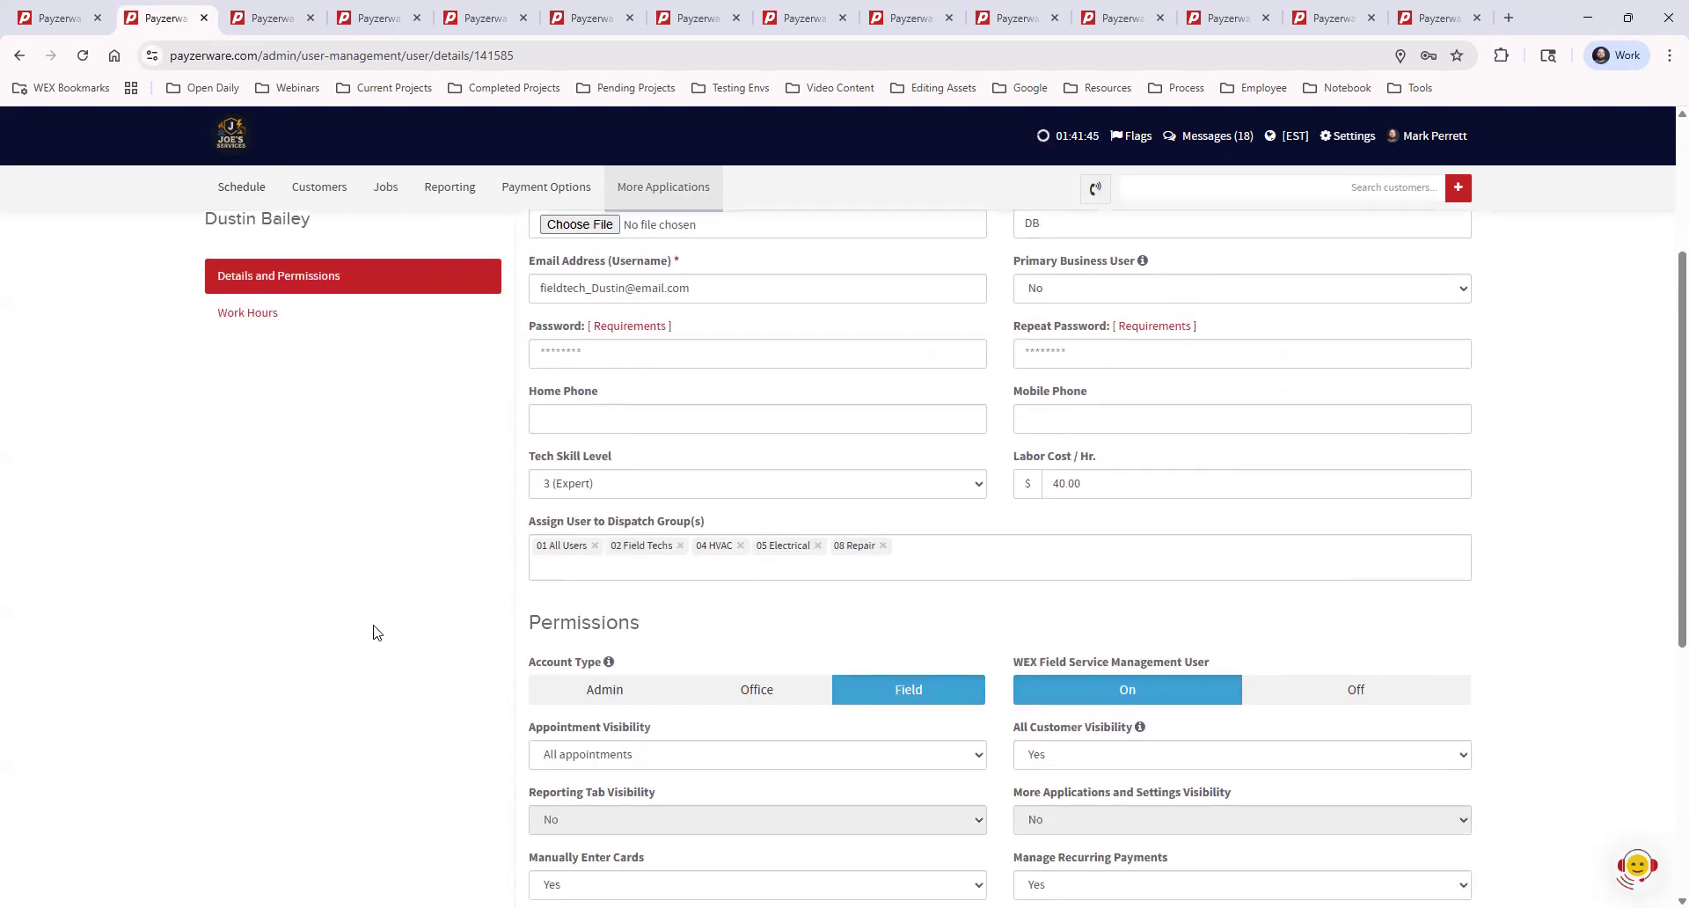
scroll(378, 638, down, 2)
scroll(381, 630, down, 2)
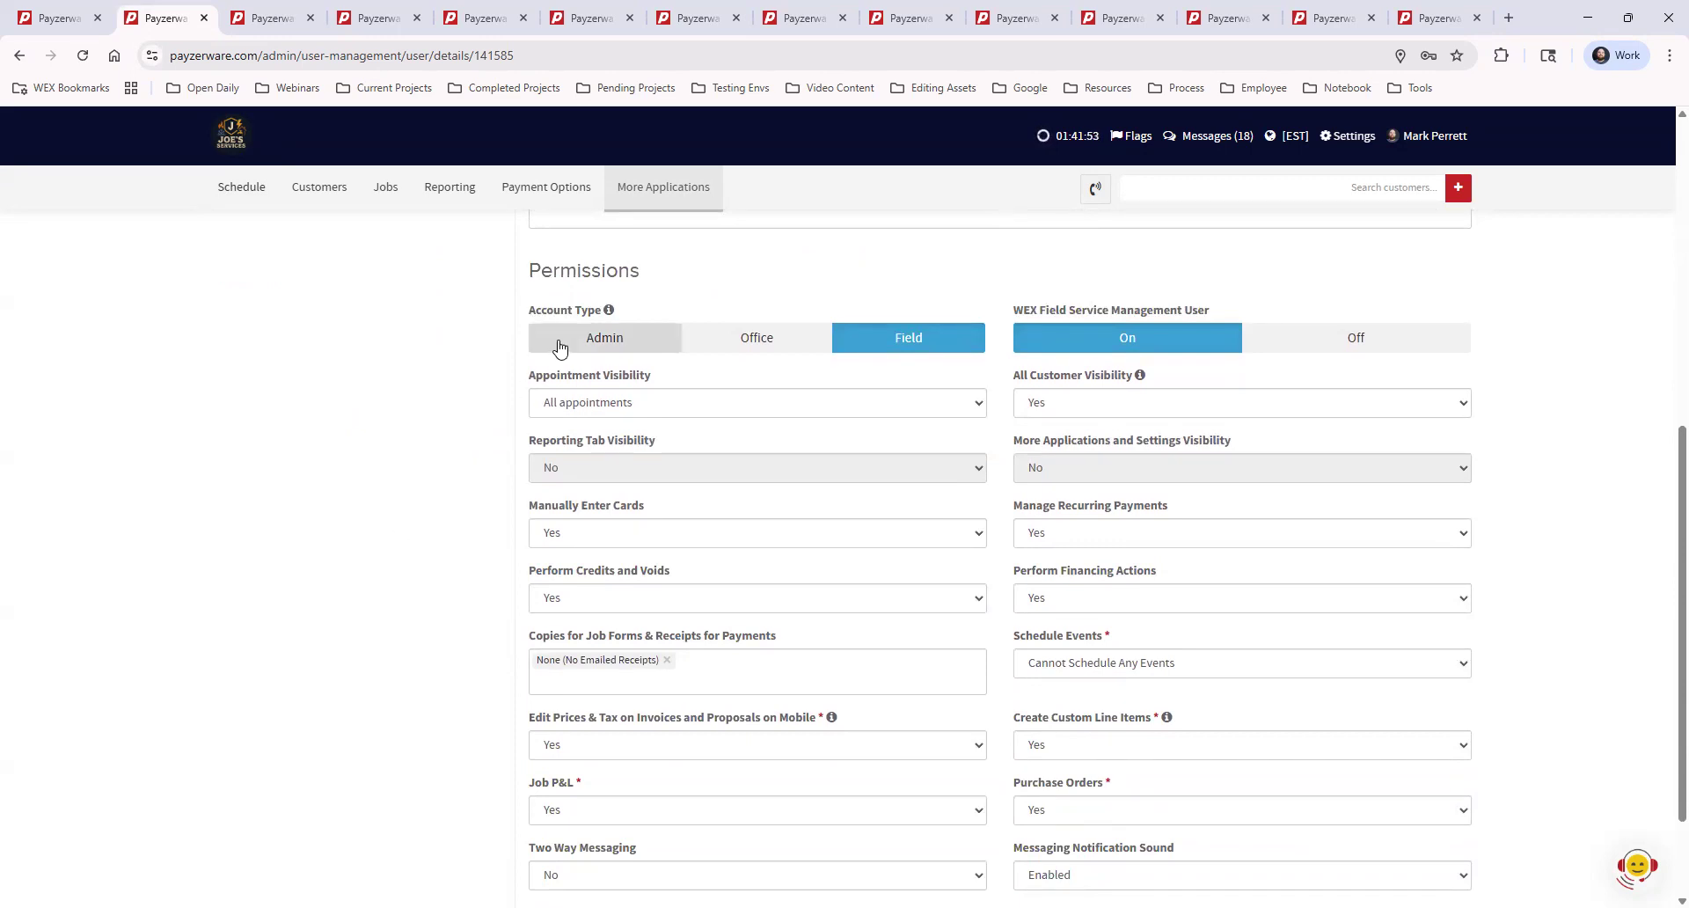
Step: Set the technician's account type to Admin and look over the Settings and More Applications options
click(611, 342)
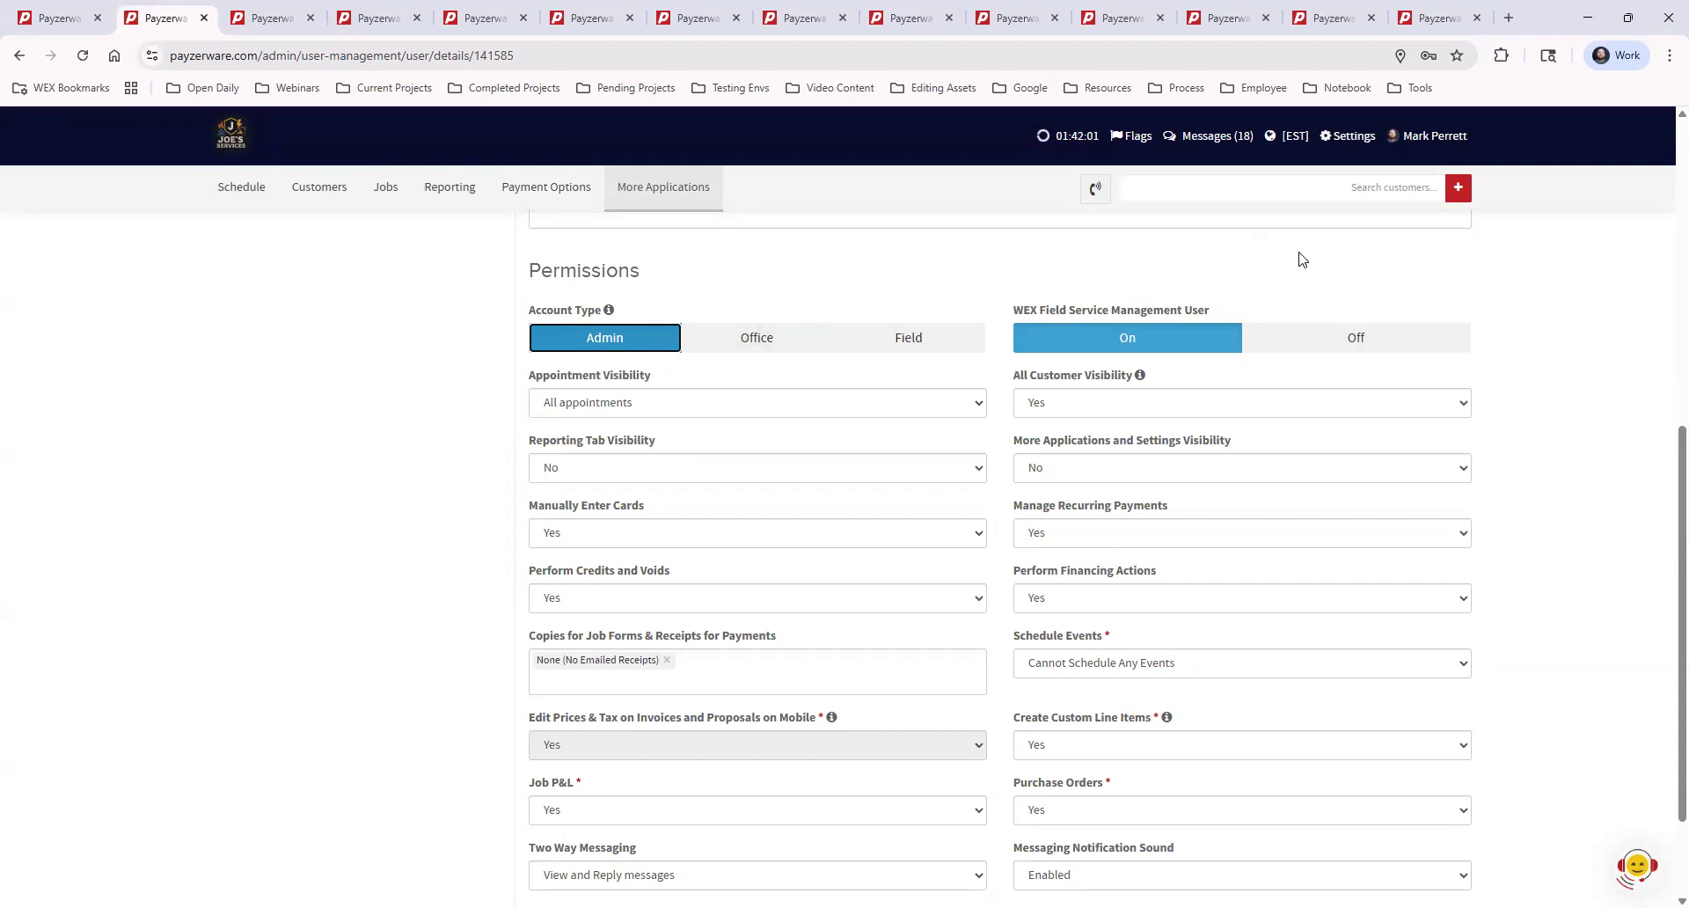
click(1351, 140)
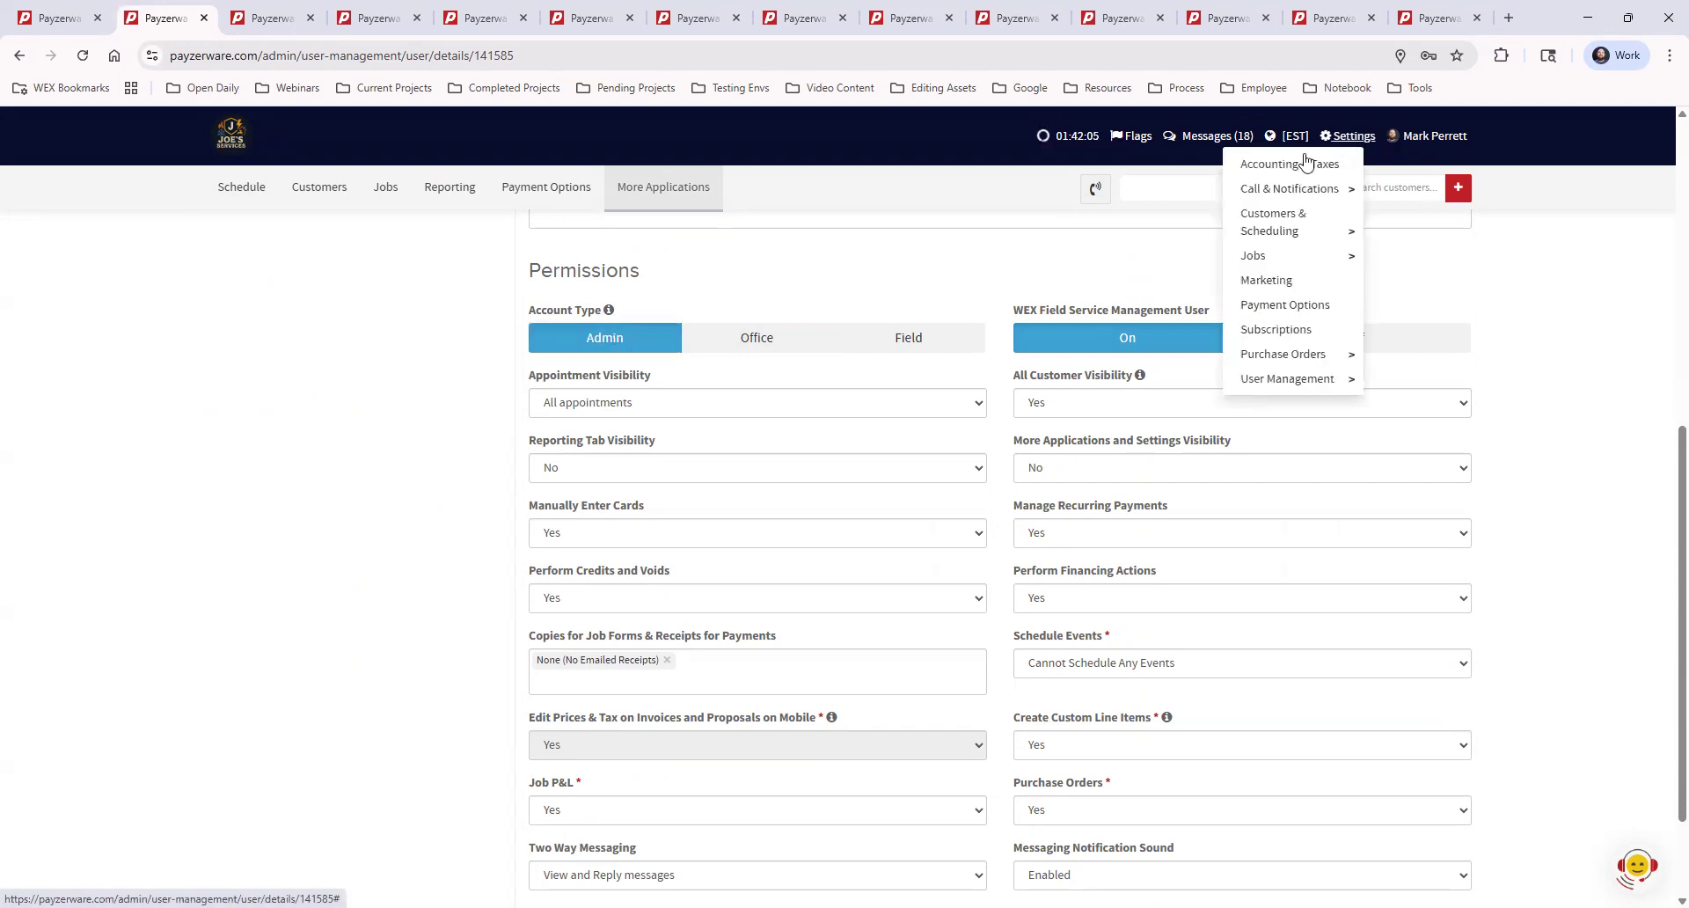
mouse_move(630, 195)
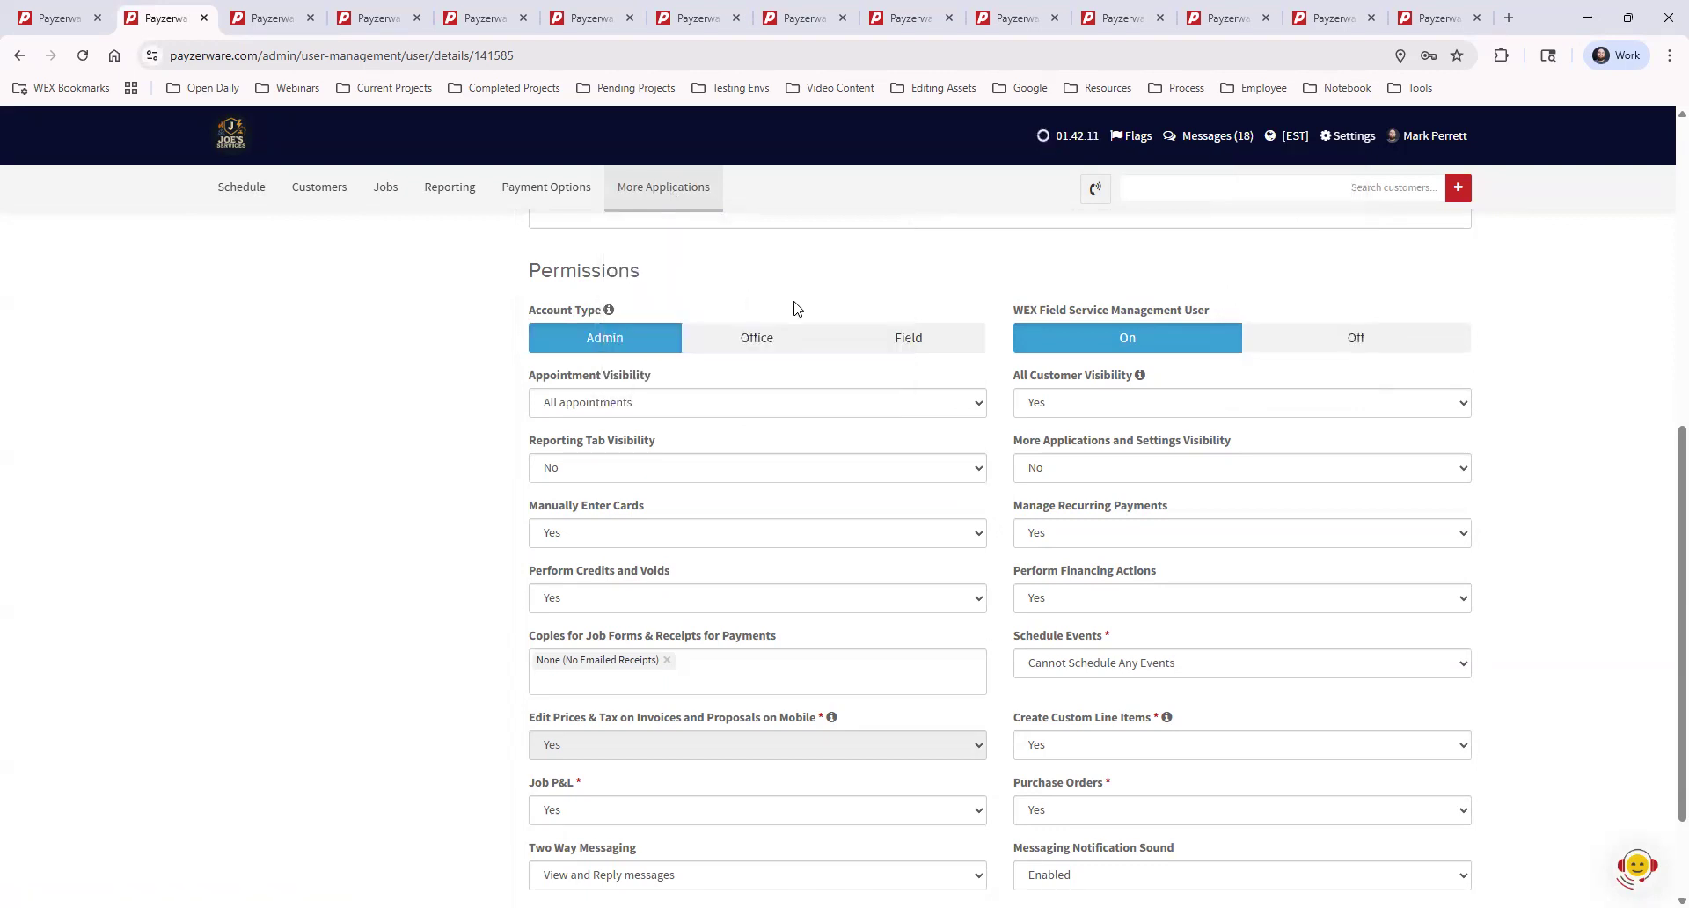
Step: Set the technician's account type to Office and turn Reporting Tab Visibility to Yes
click(754, 343)
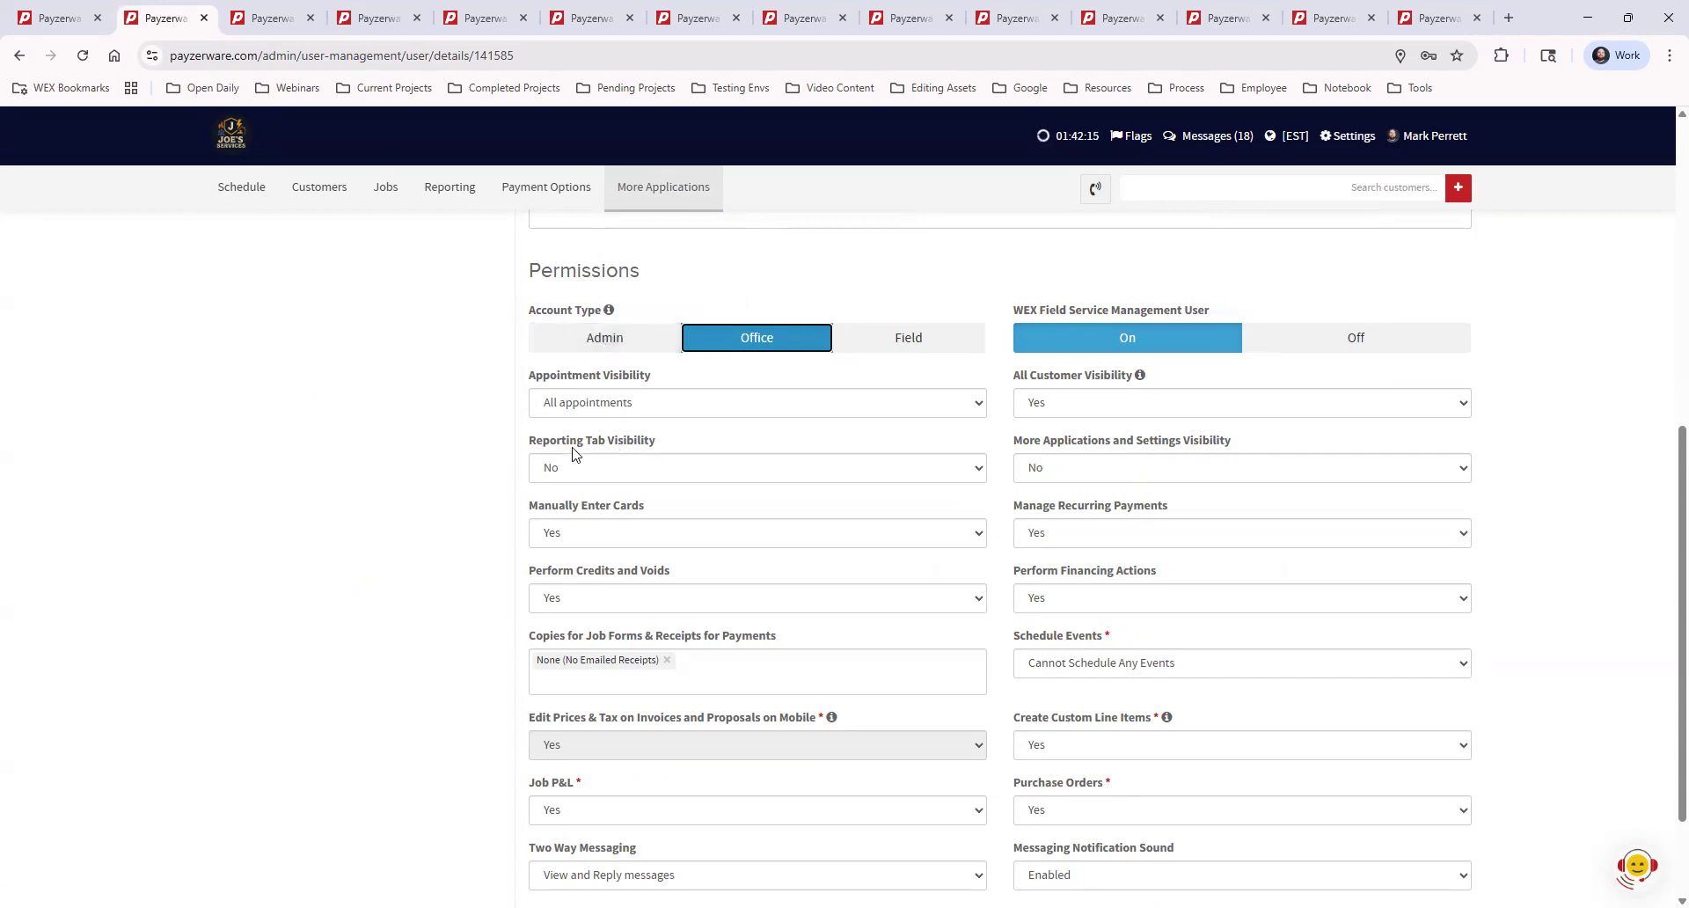
click(655, 470)
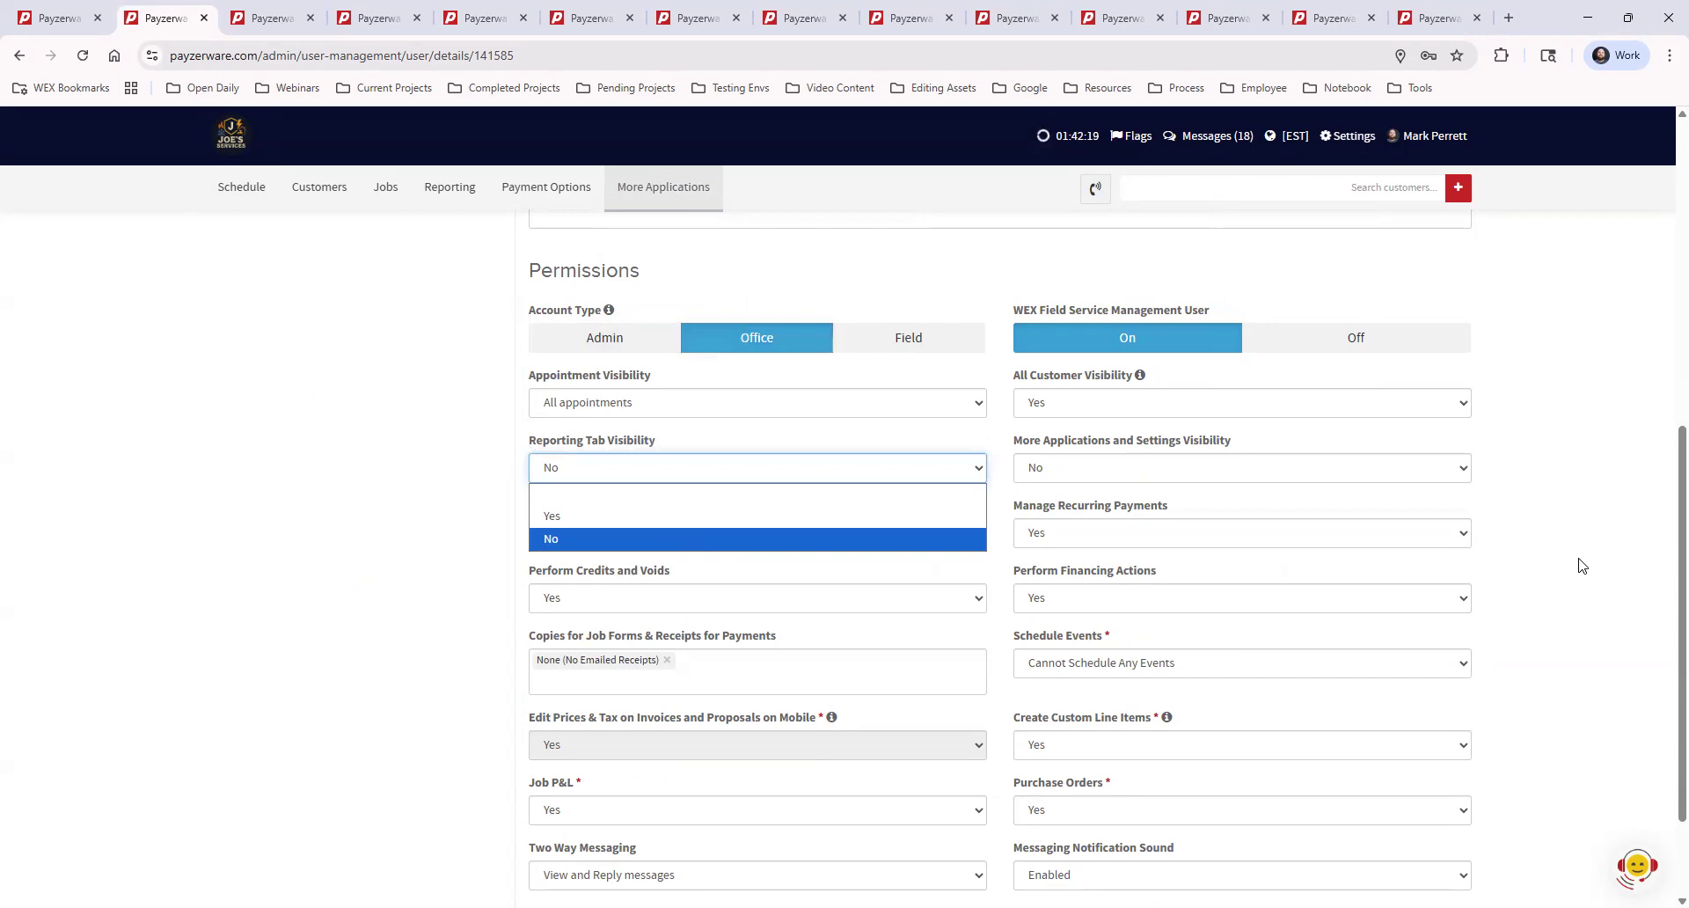
click(1311, 561)
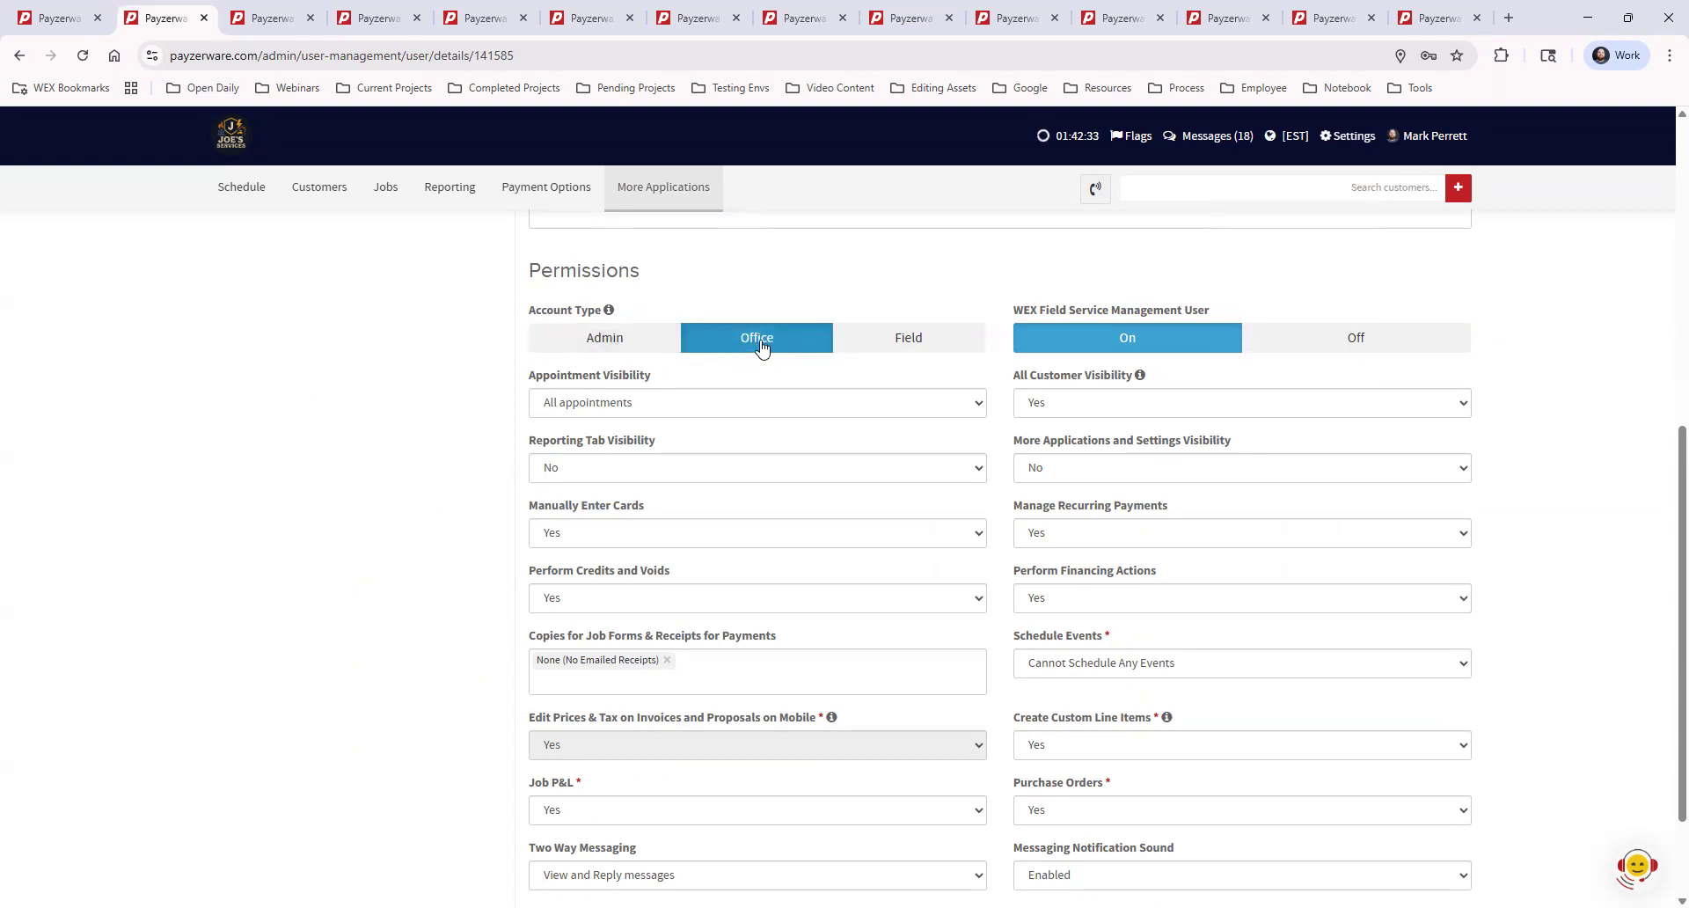
click(580, 471)
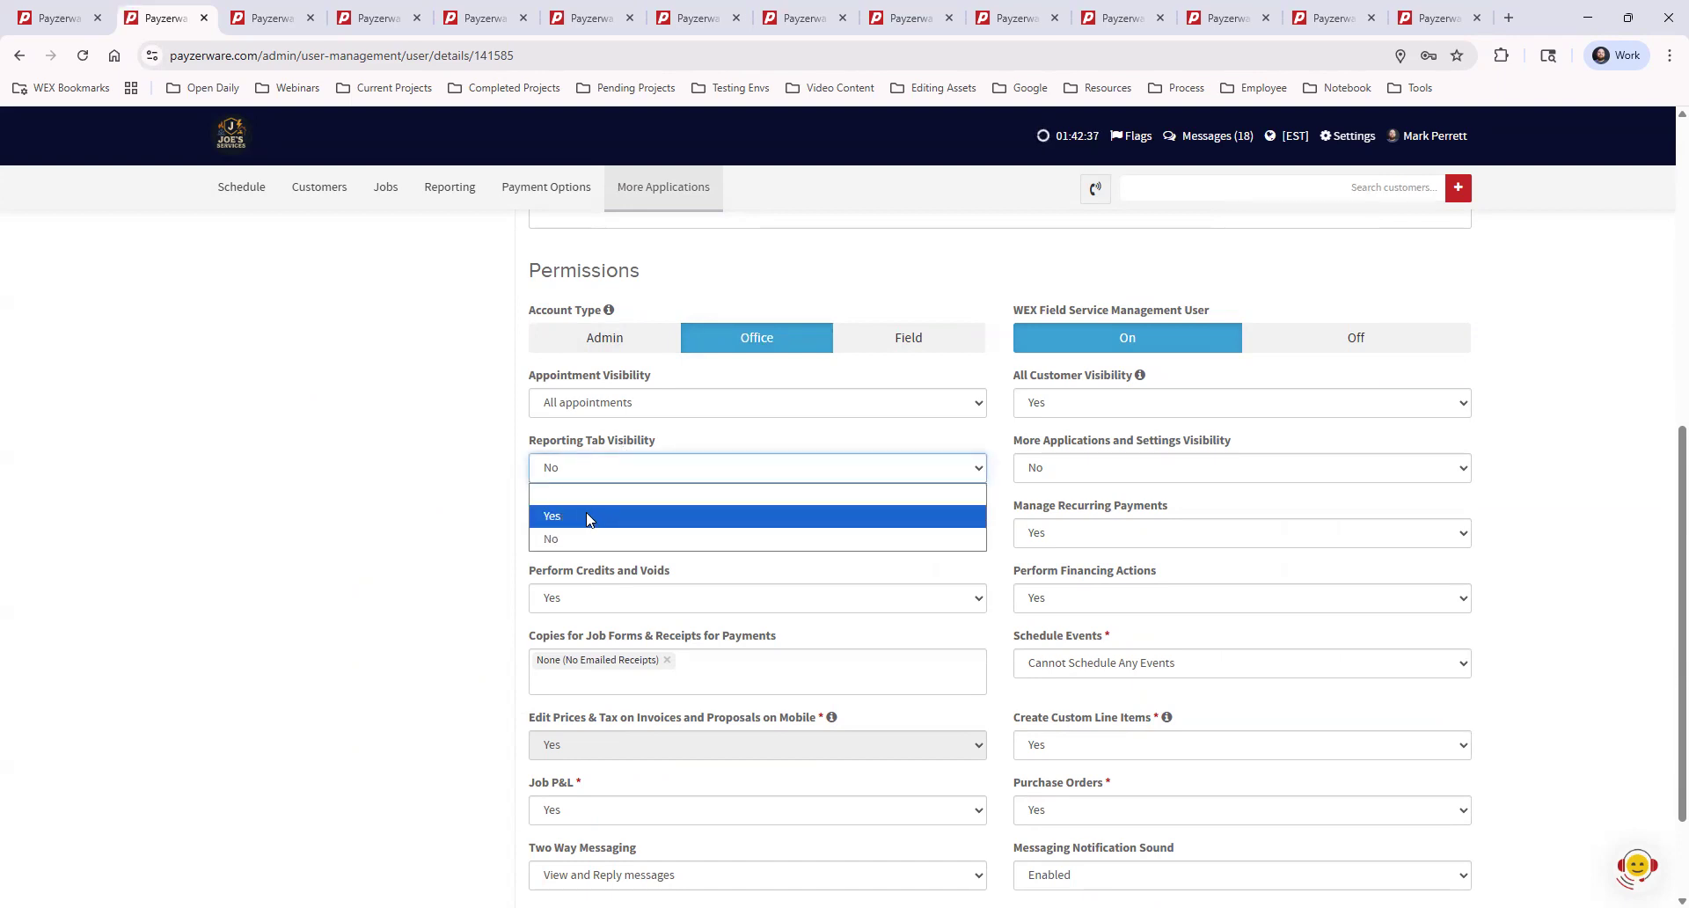
click(466, 501)
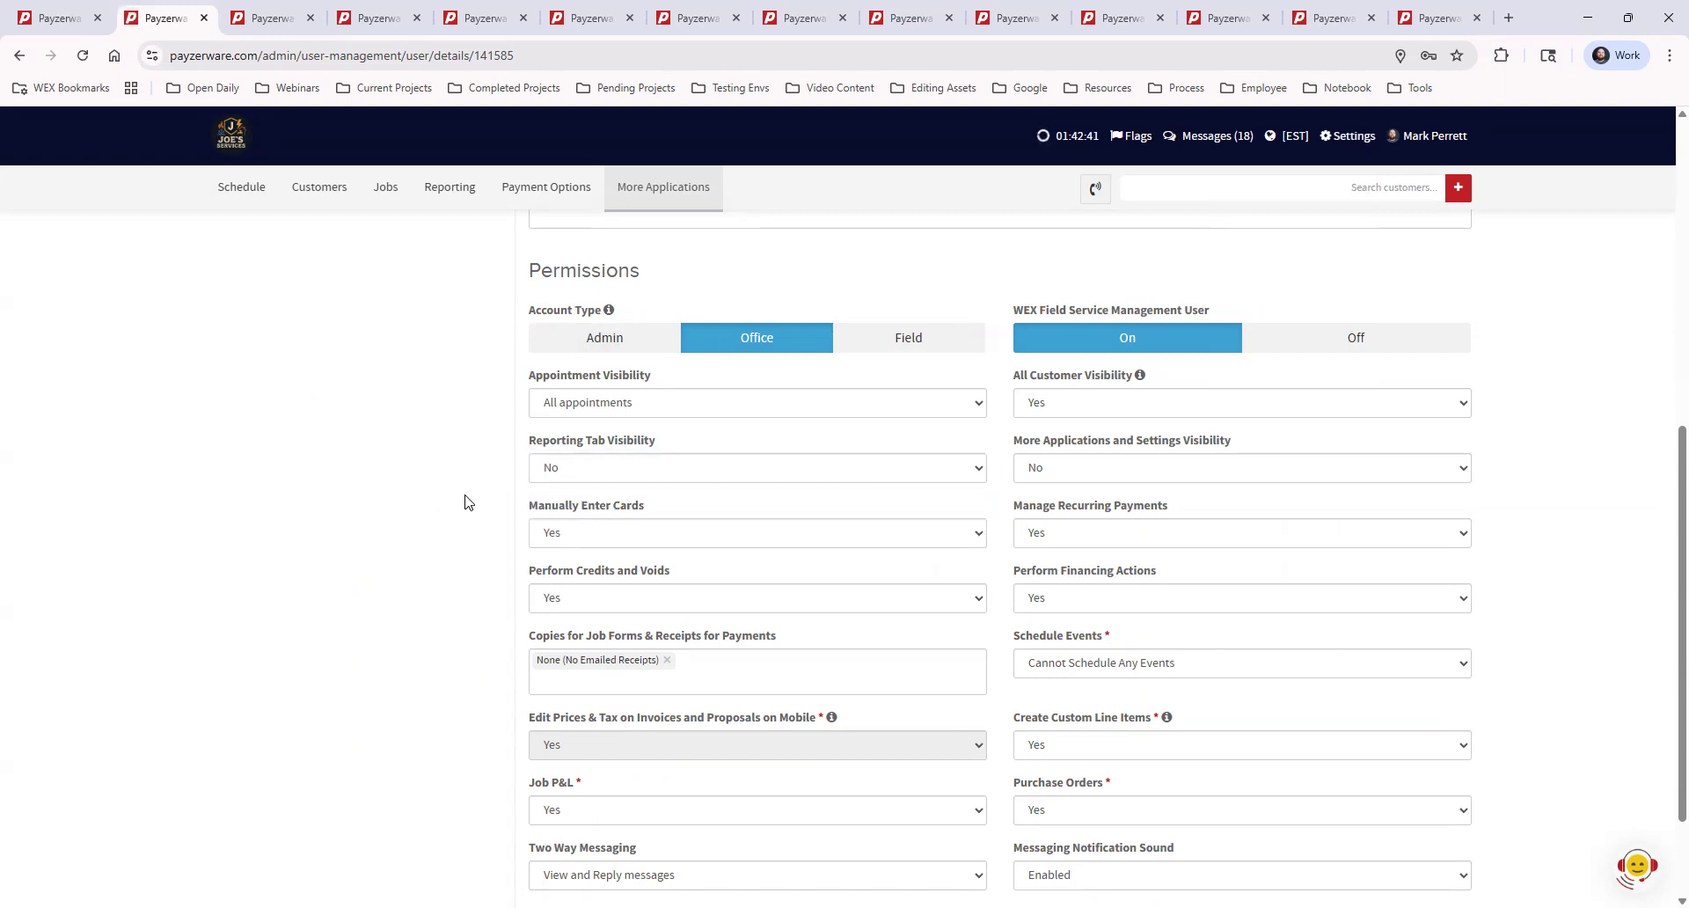
click(714, 475)
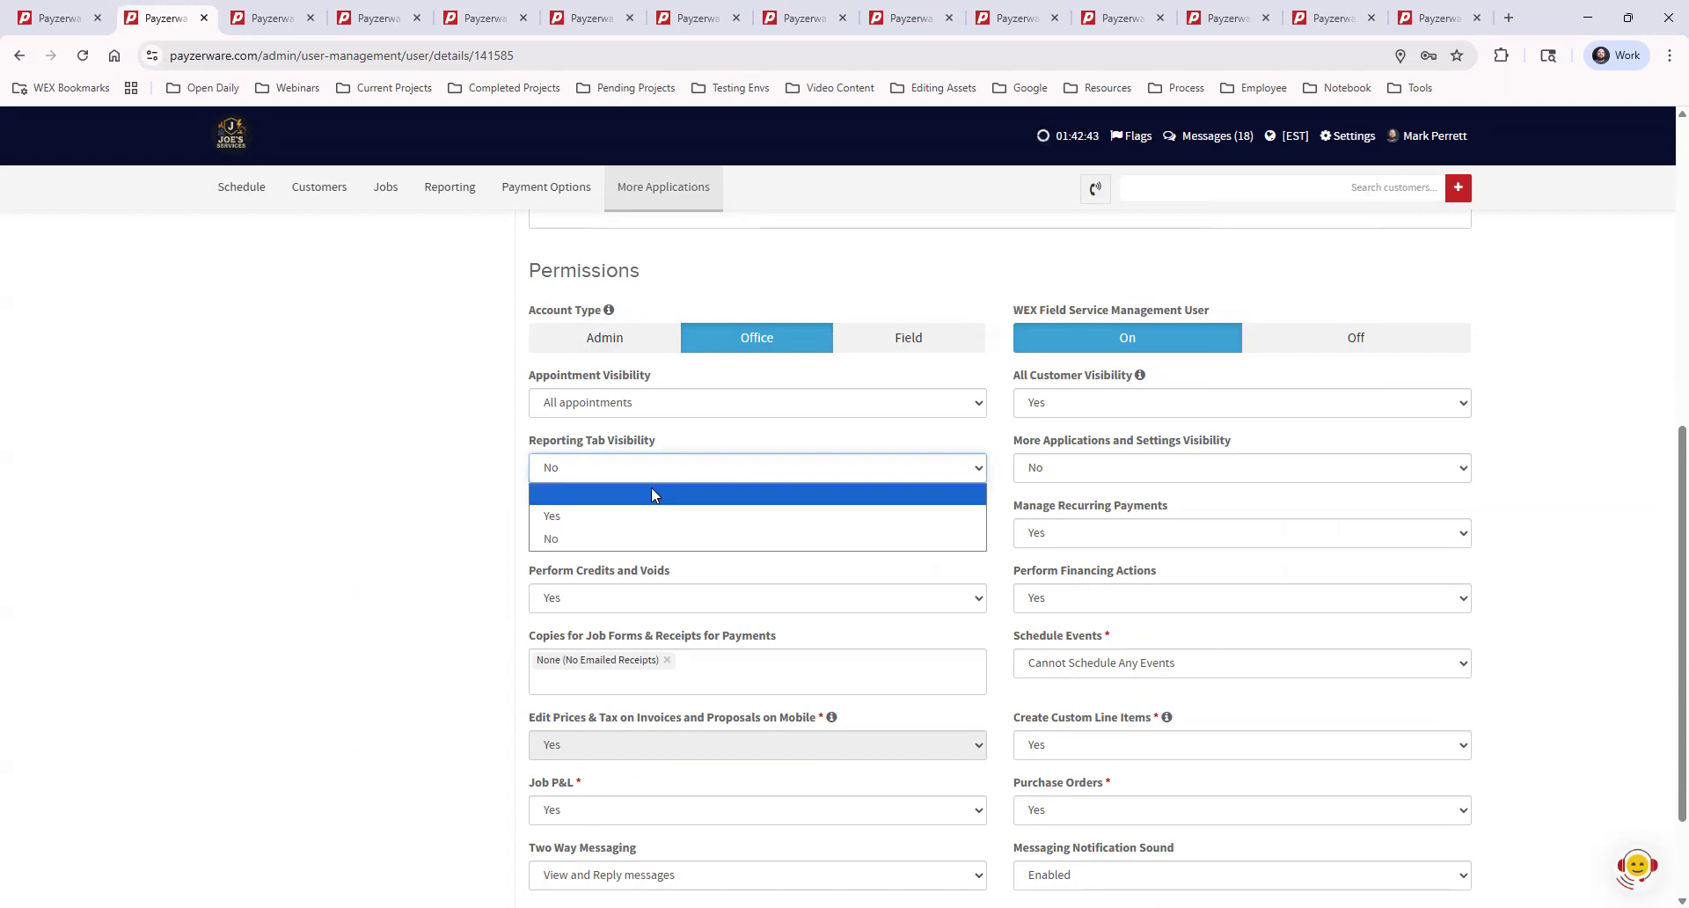
click(598, 519)
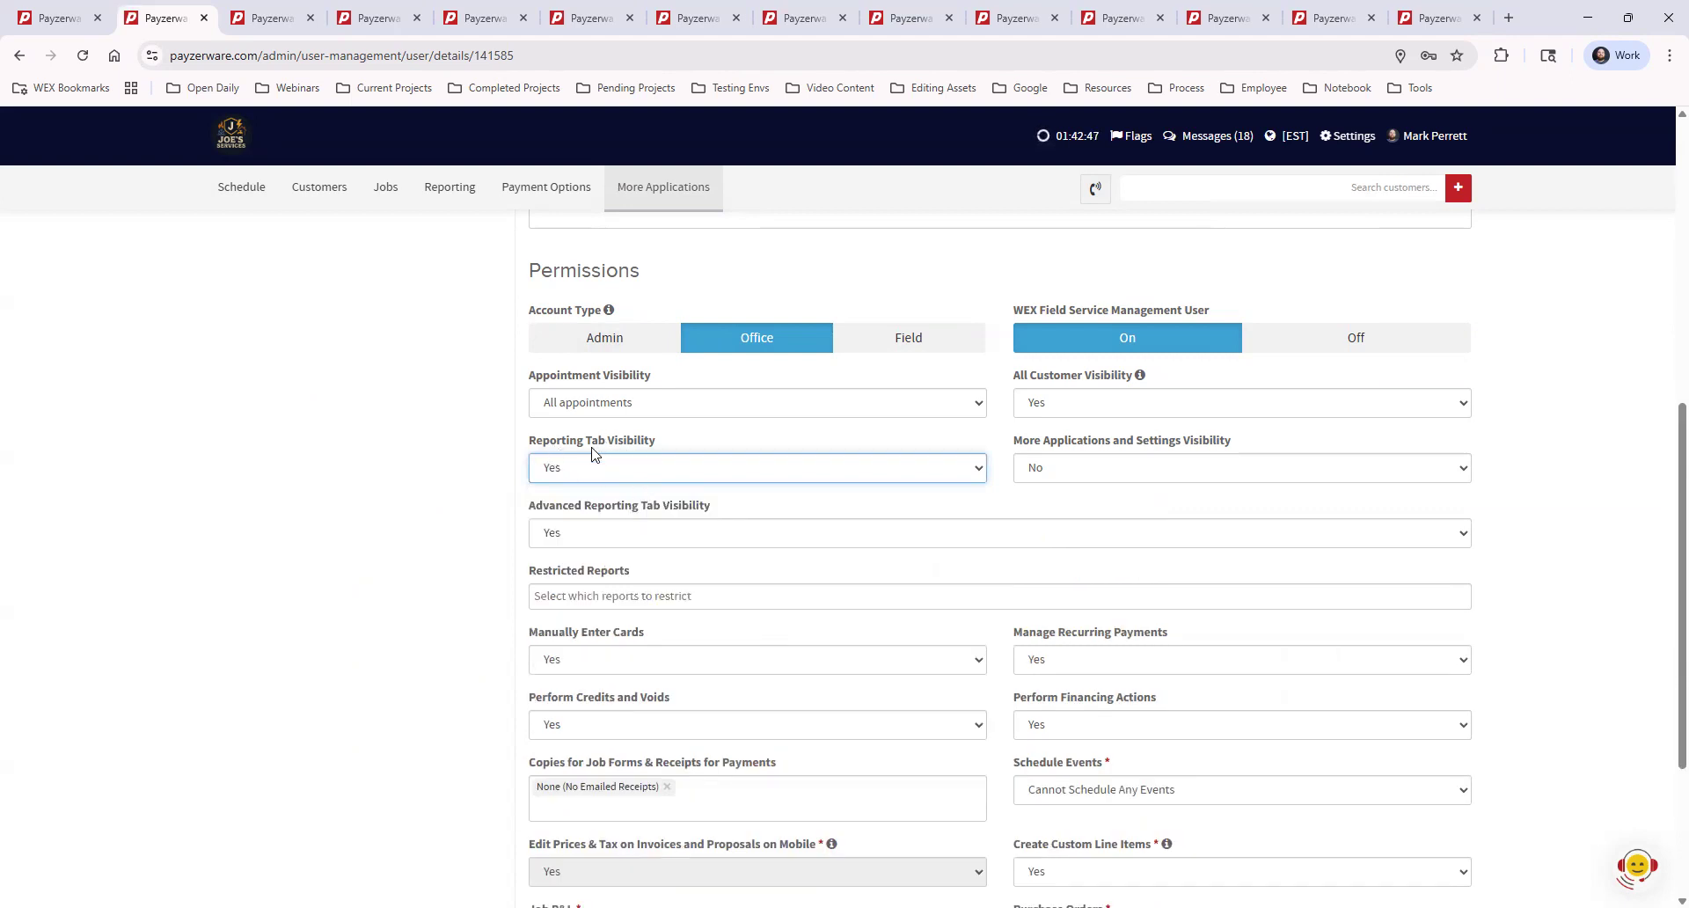
Step: Look over the Advanced Reporting Tab Visibility choices and the reports that can be restricted for the office account
click(603, 533)
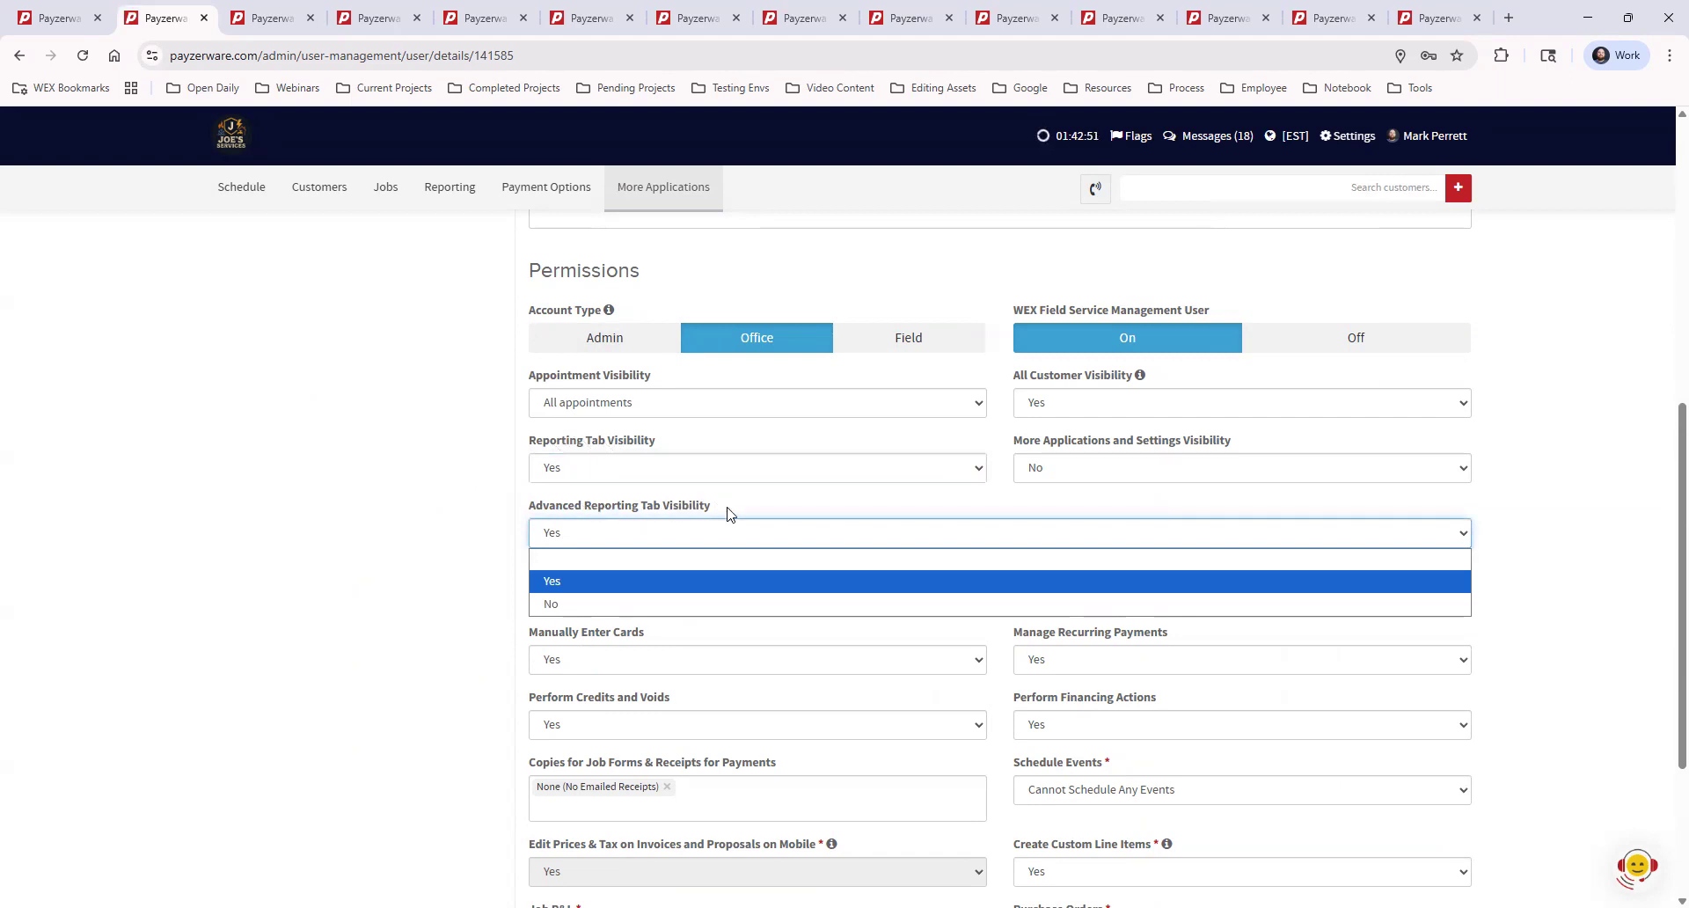
click(442, 499)
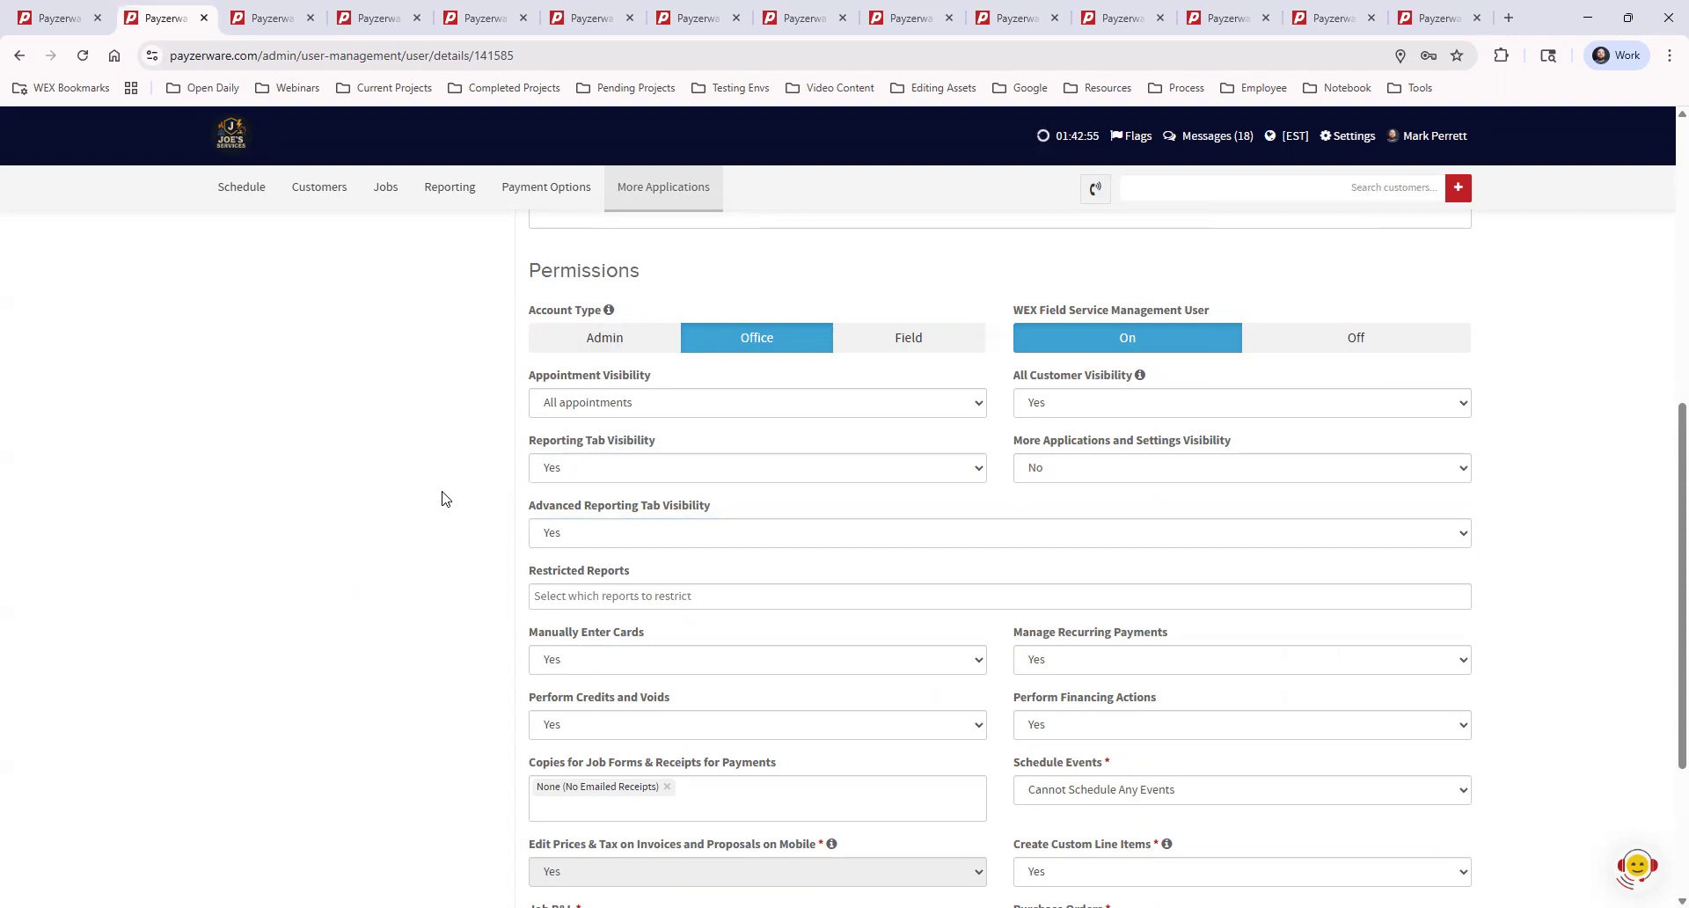
drag(532, 572, 695, 568)
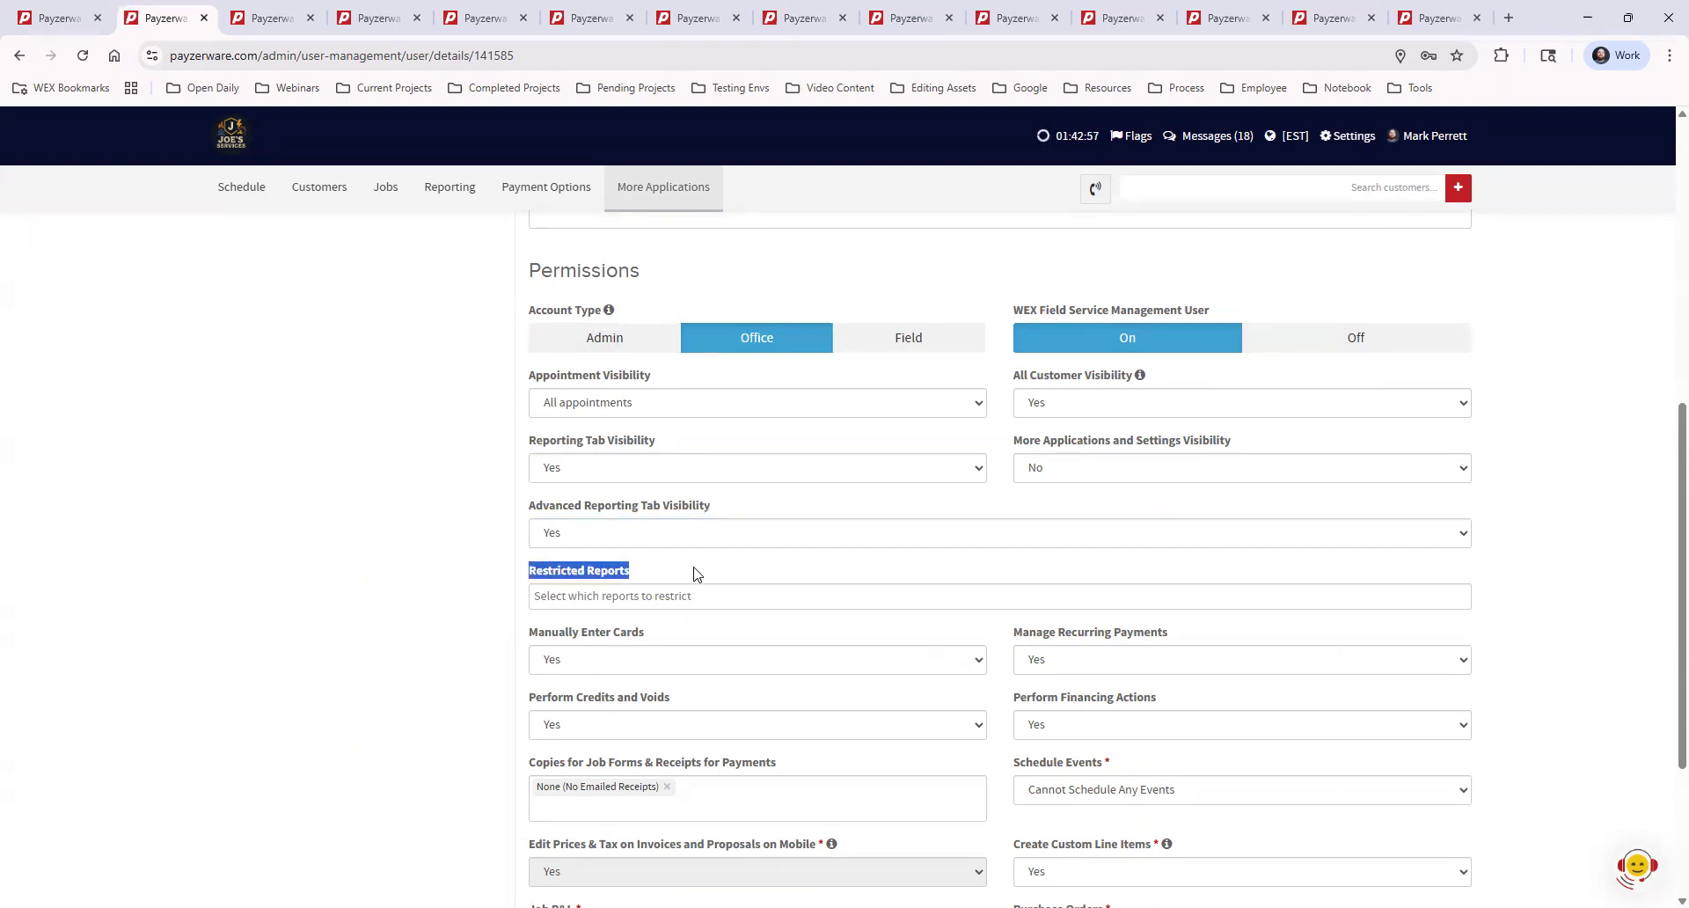
click(692, 574)
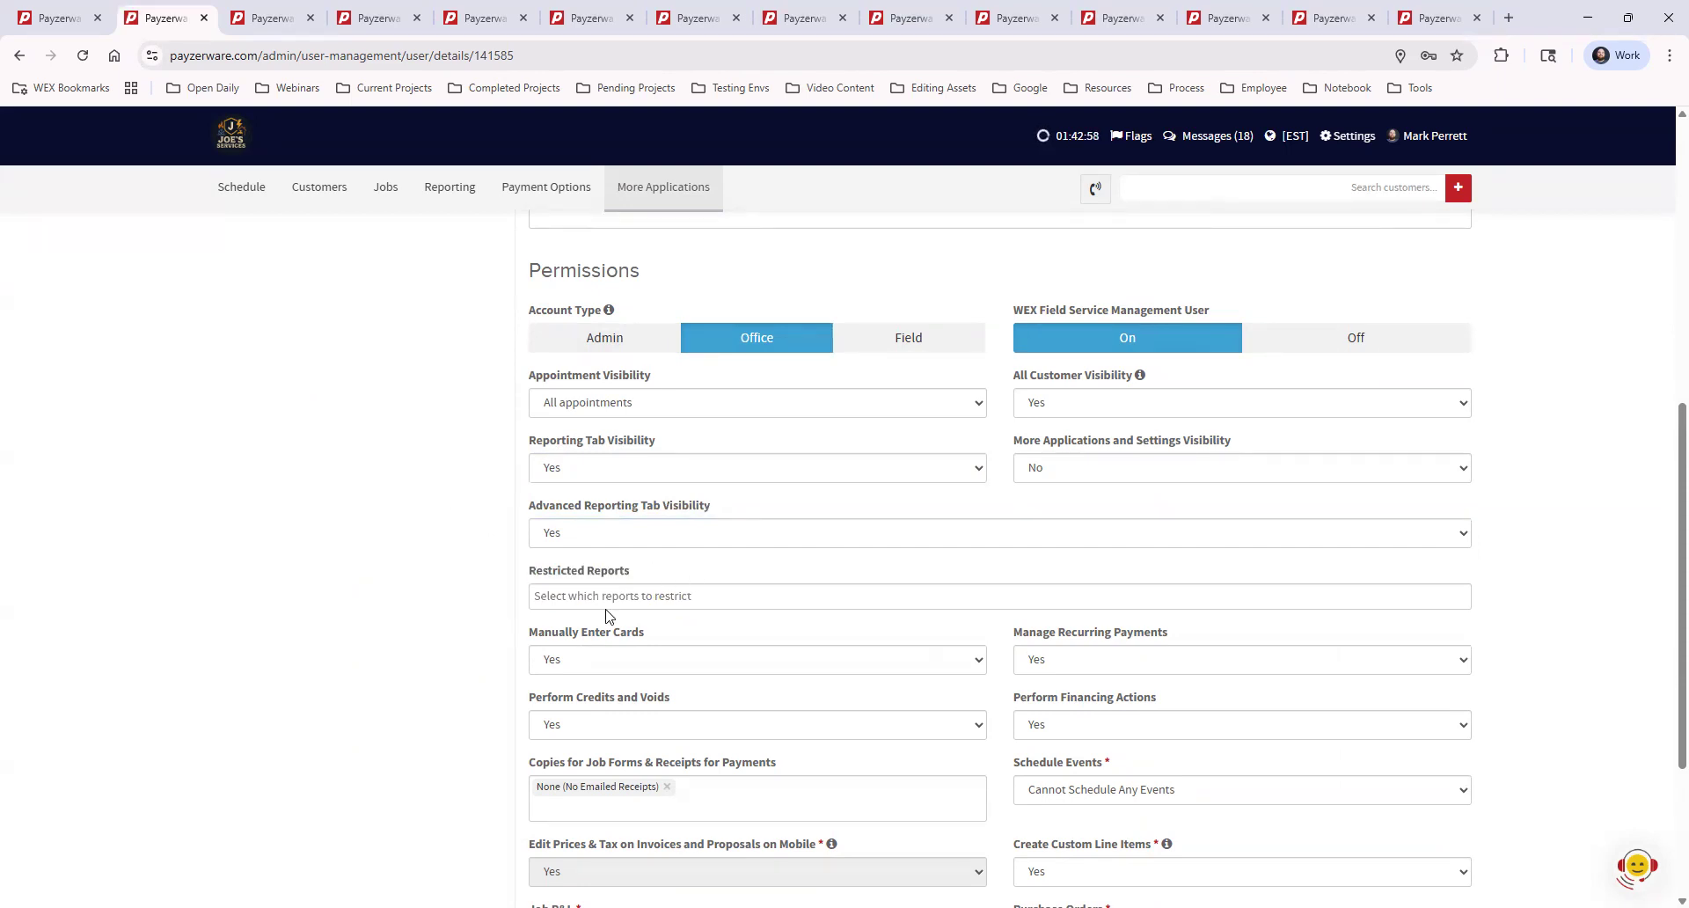
click(662, 595)
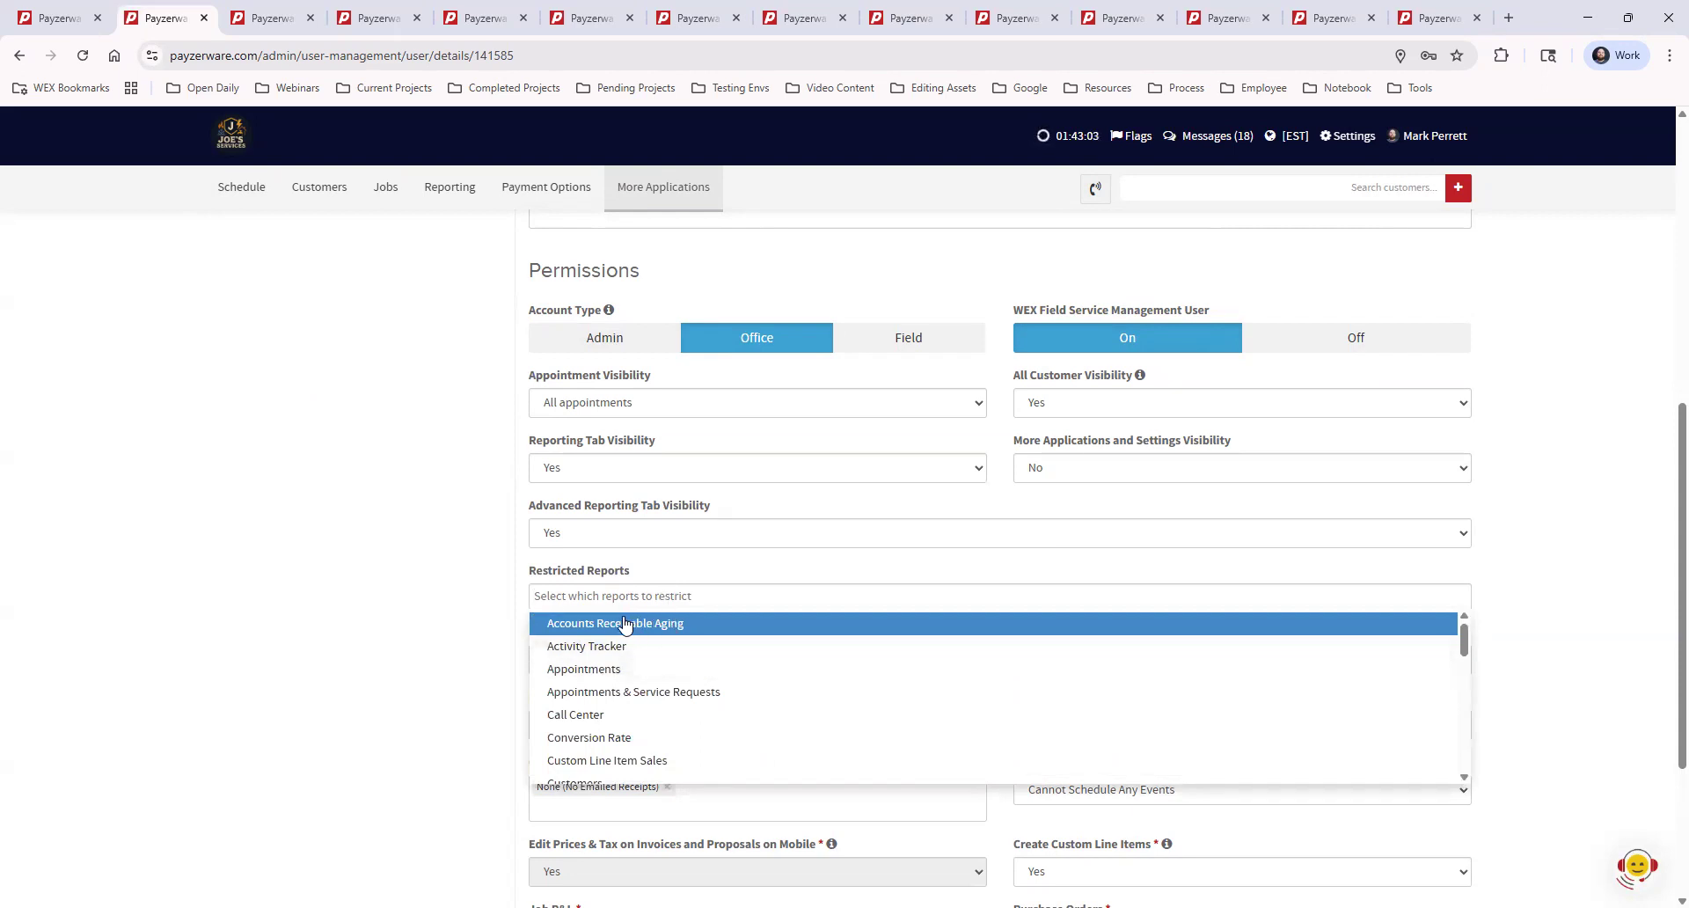
click(397, 600)
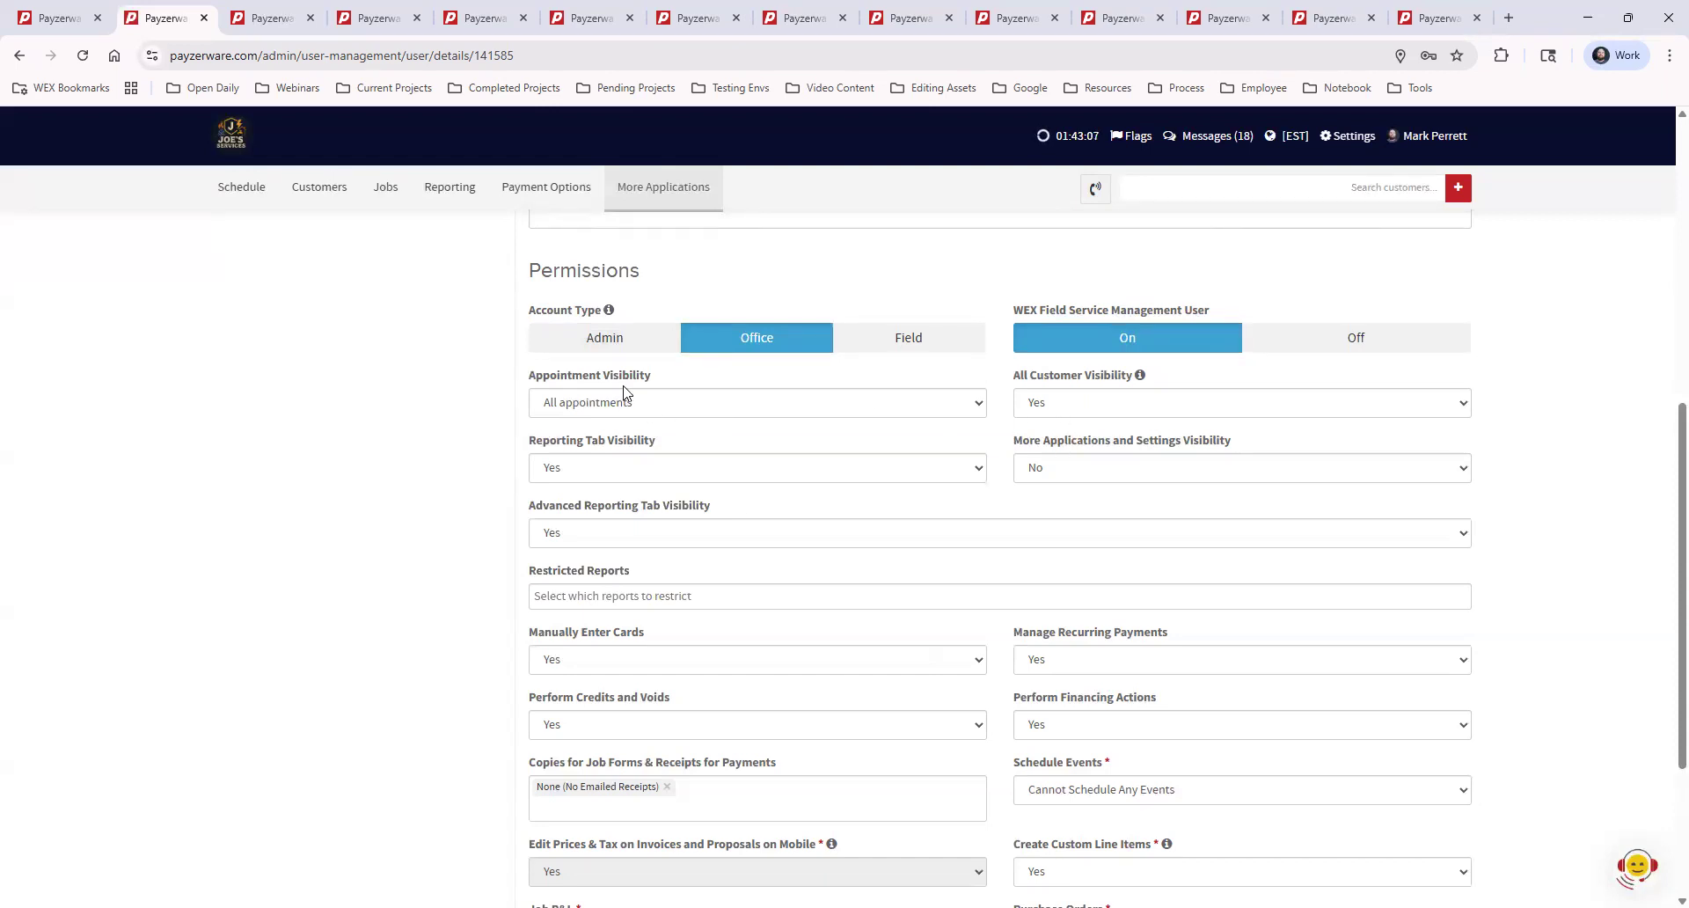
Step: Set the account type to Field and Appointment Visibility to My appointments for a week (± 7 Days), trying All appointments for me first
click(896, 345)
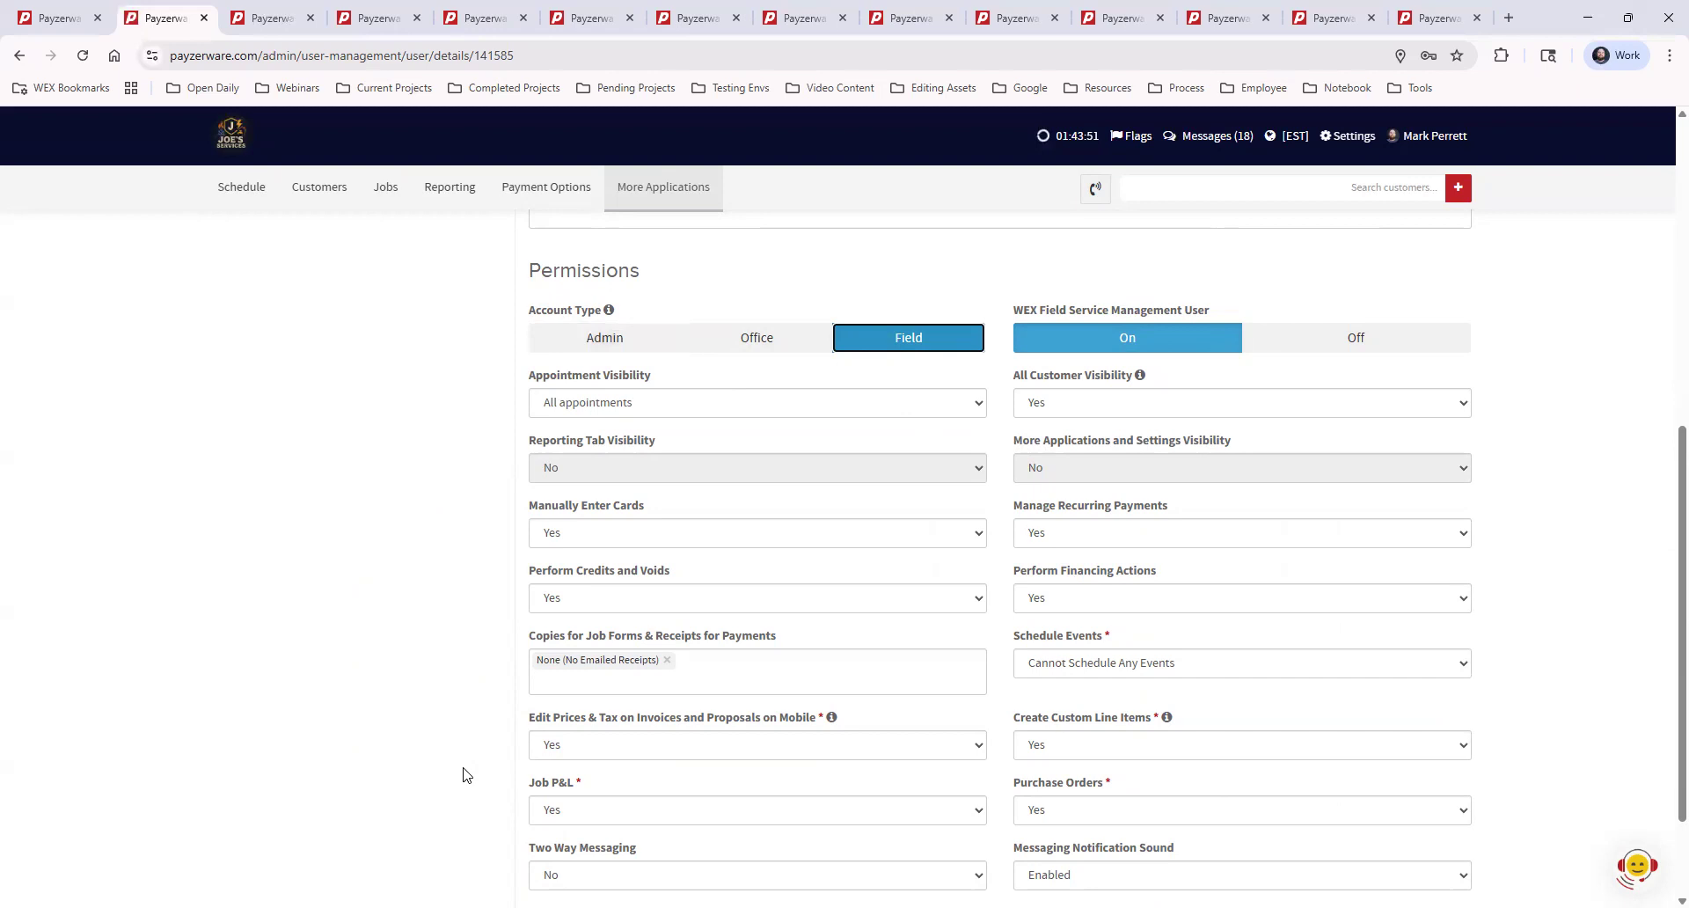
drag(531, 388, 676, 380)
click(678, 381)
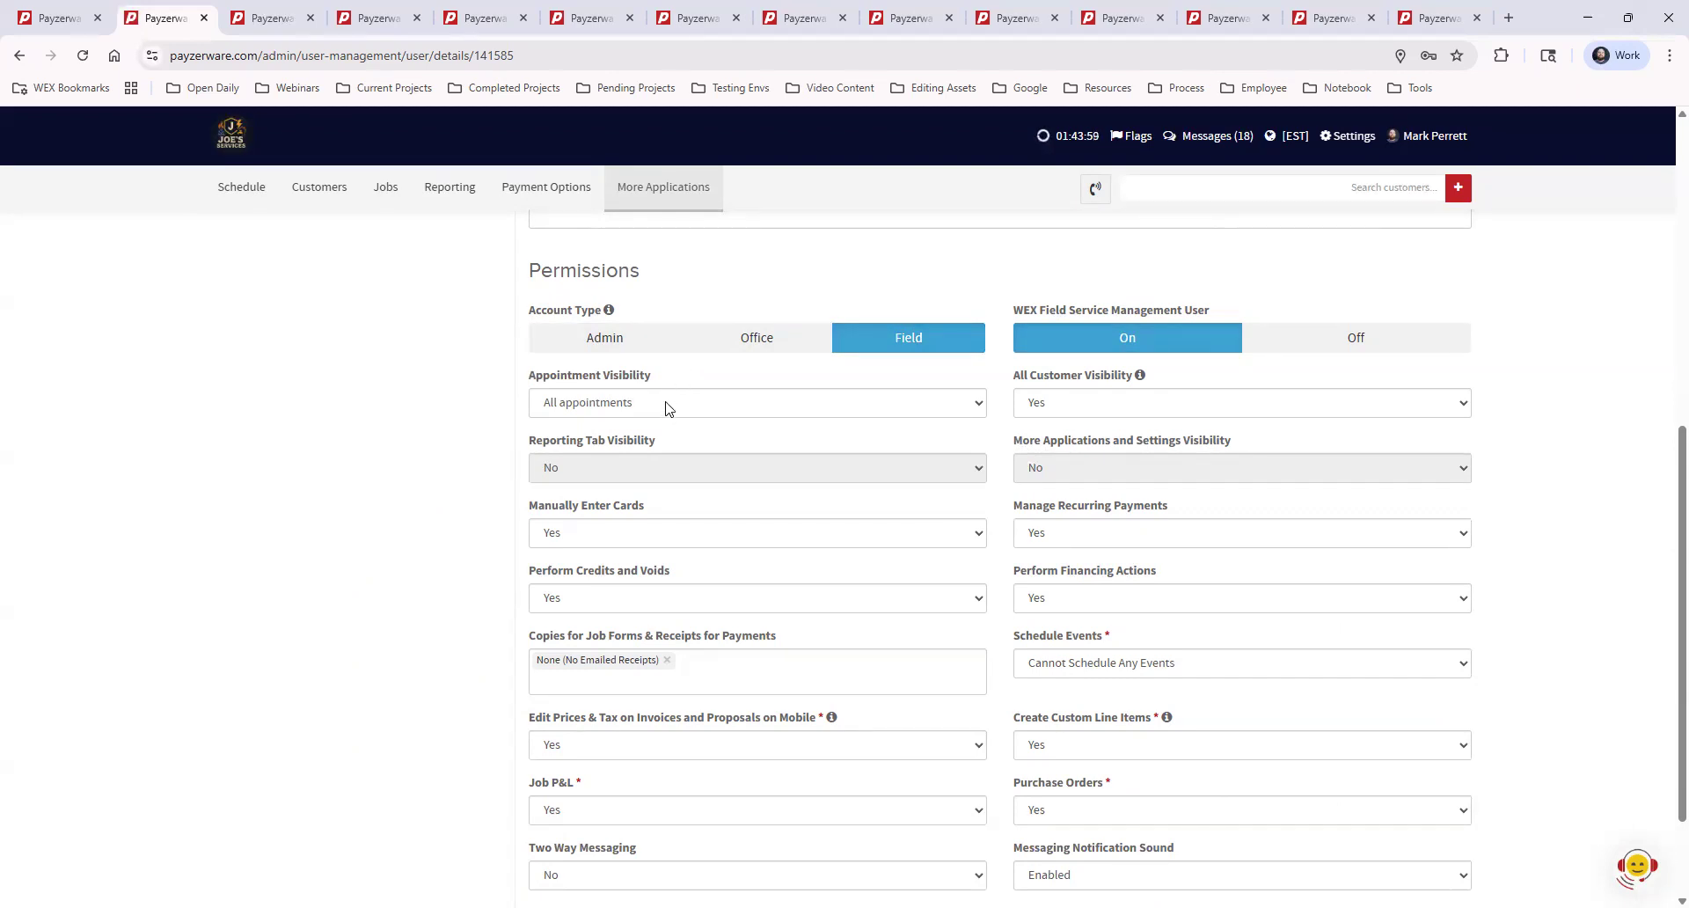
click(665, 403)
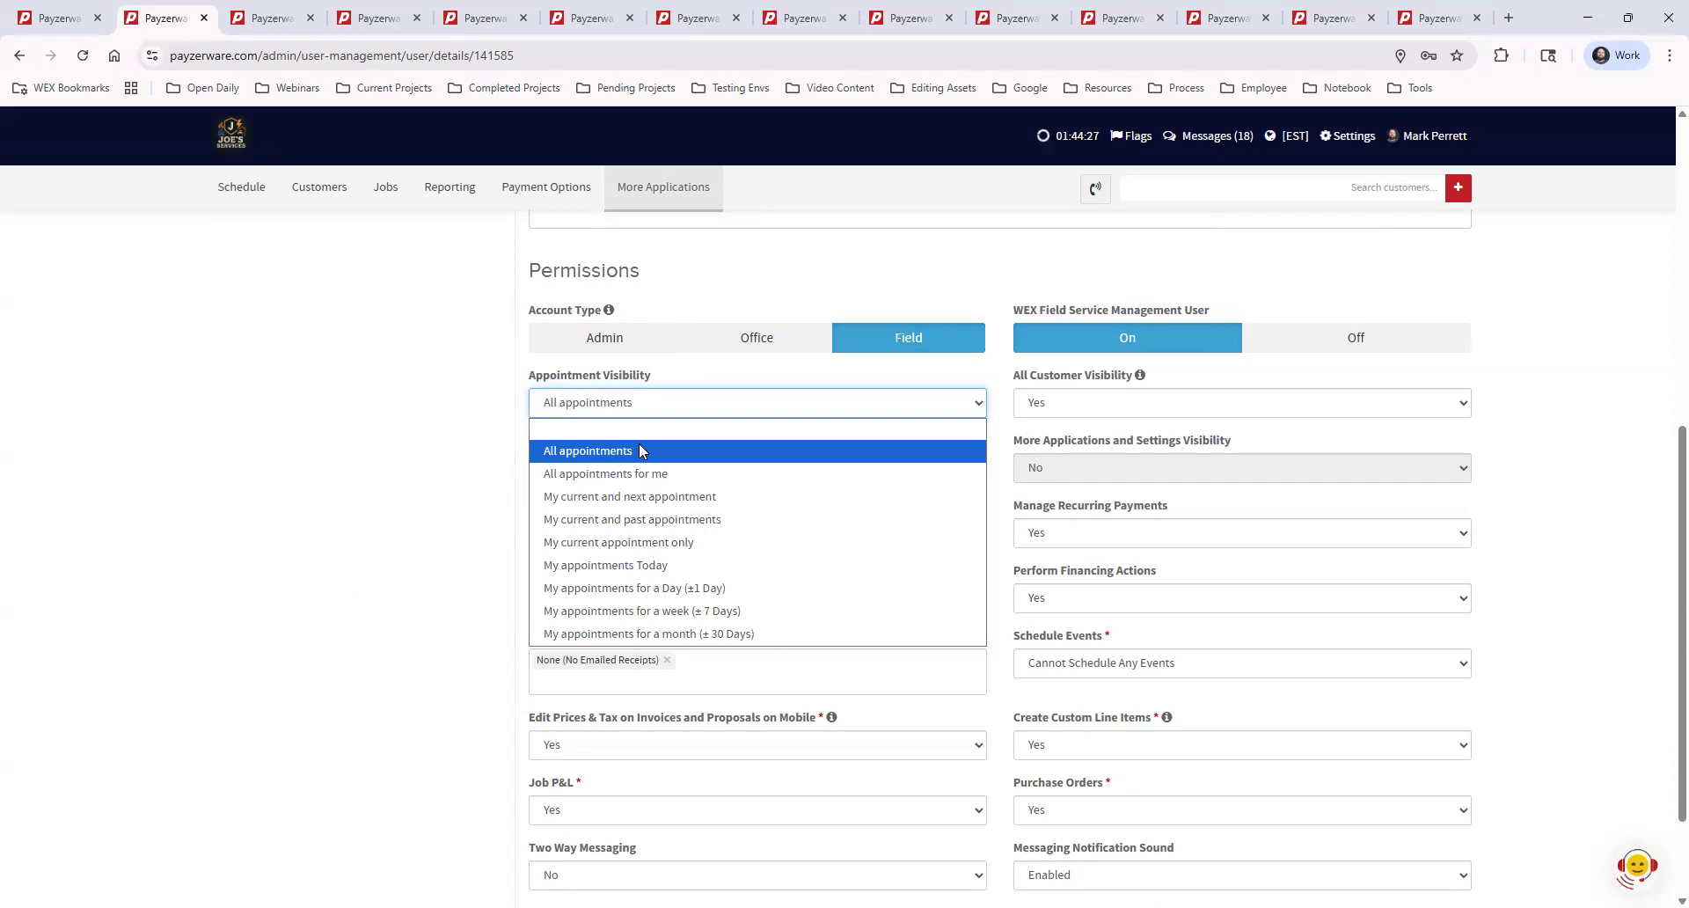
click(675, 480)
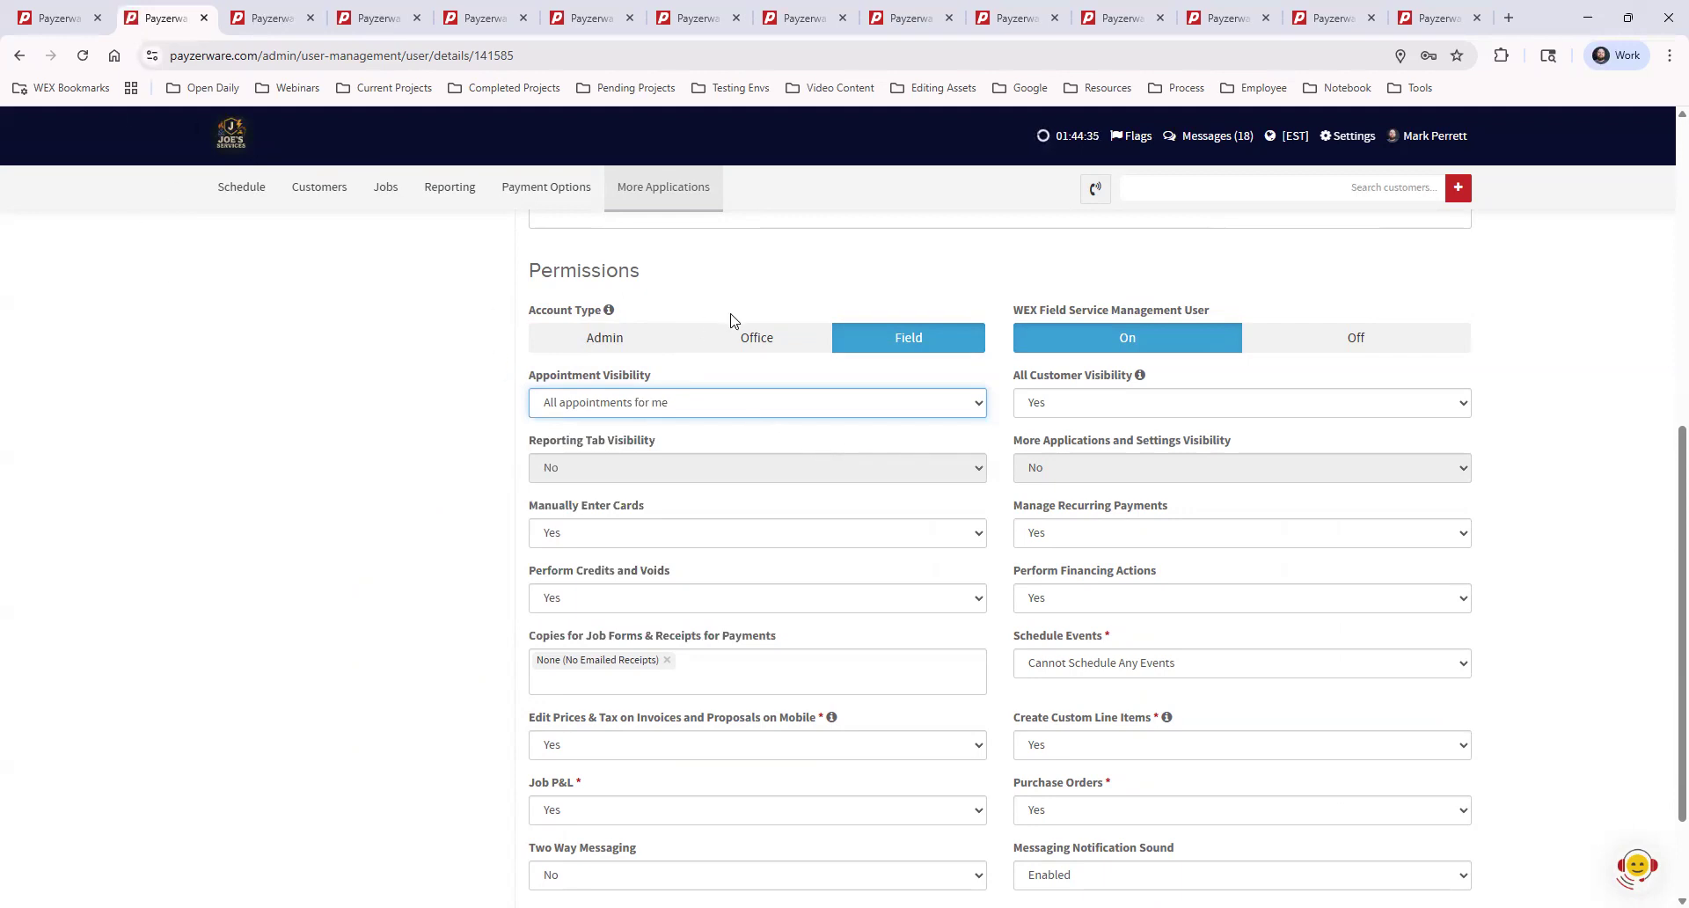
click(683, 407)
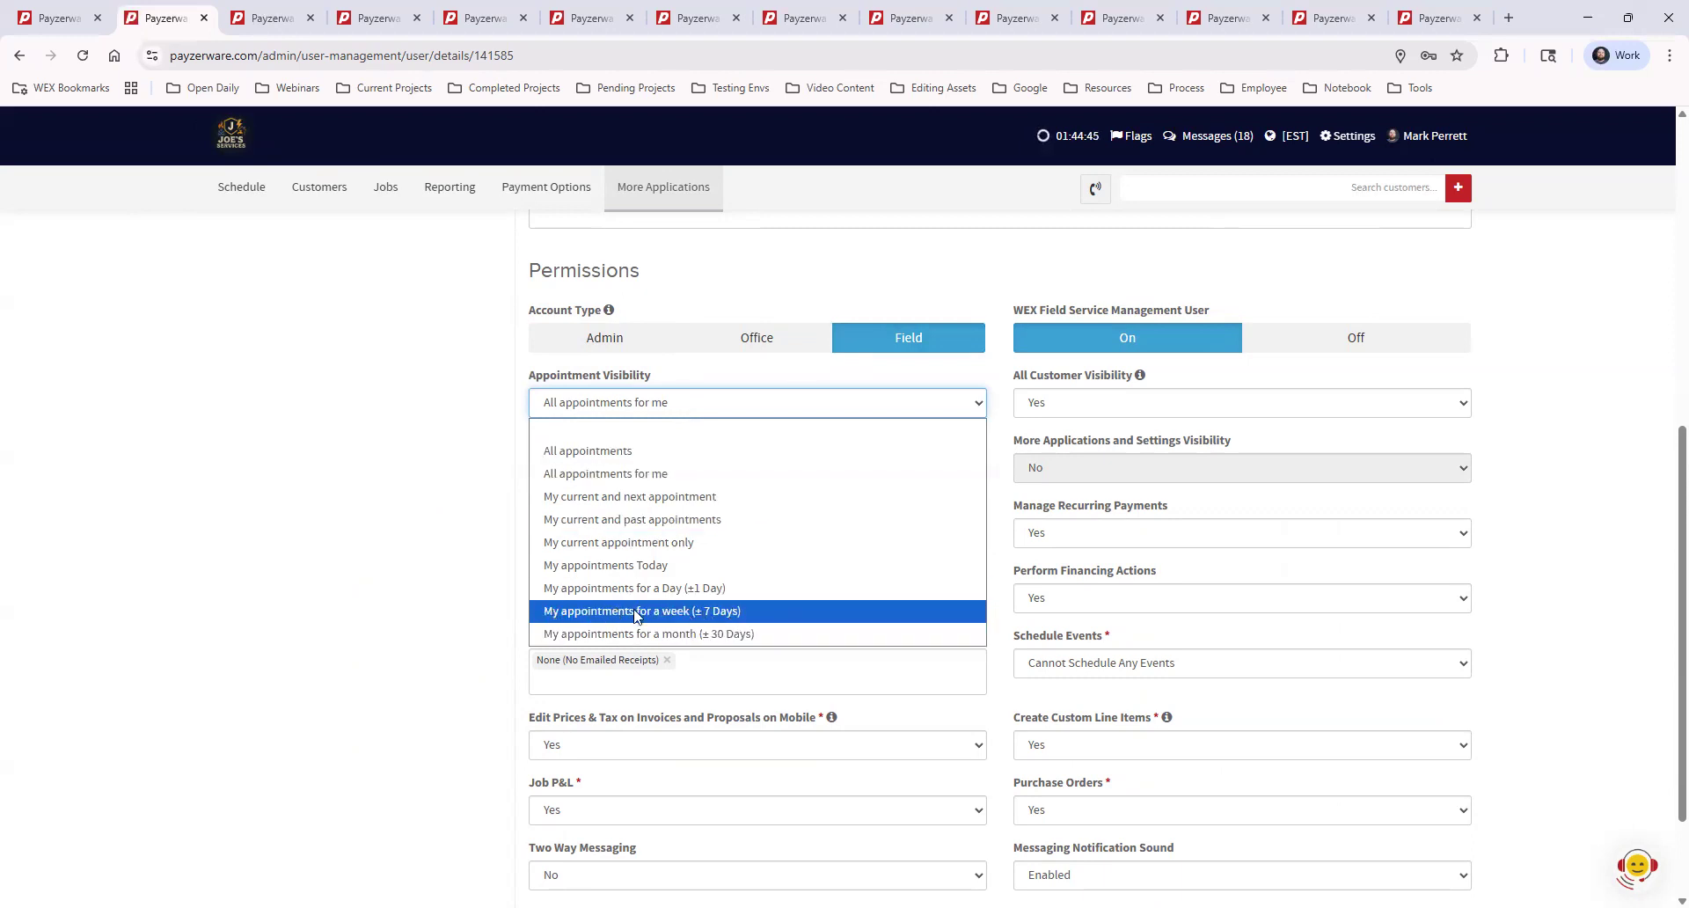
click(727, 610)
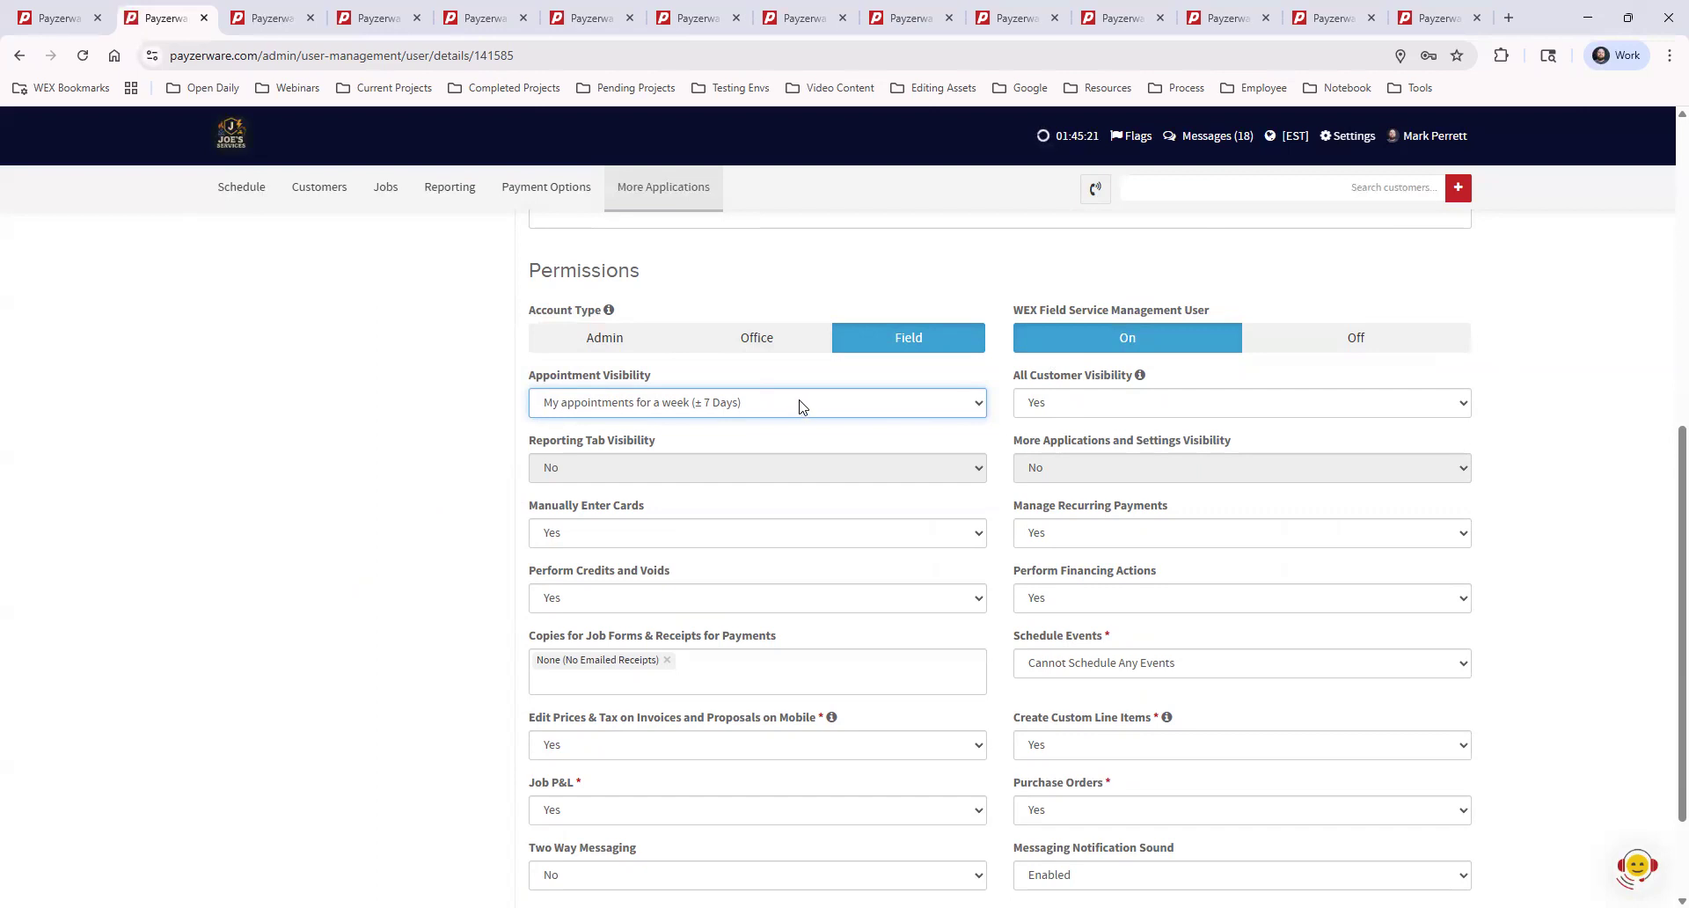
Step: Try All Customer Visibility at No and set it back to Yes
click(1065, 407)
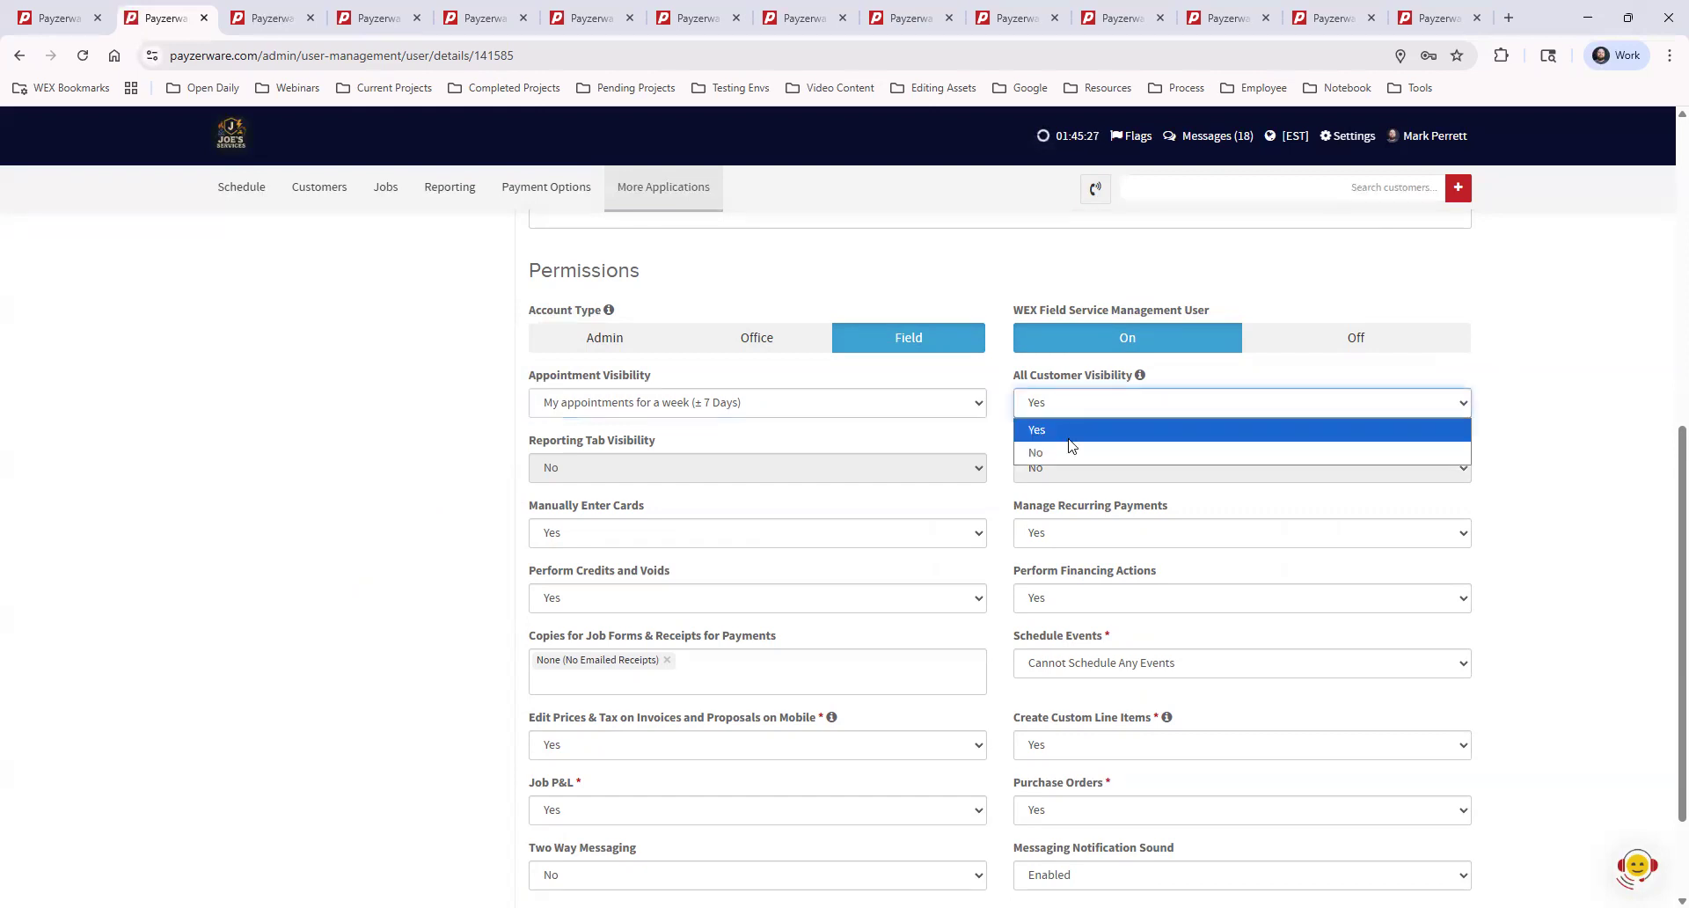
click(1064, 452)
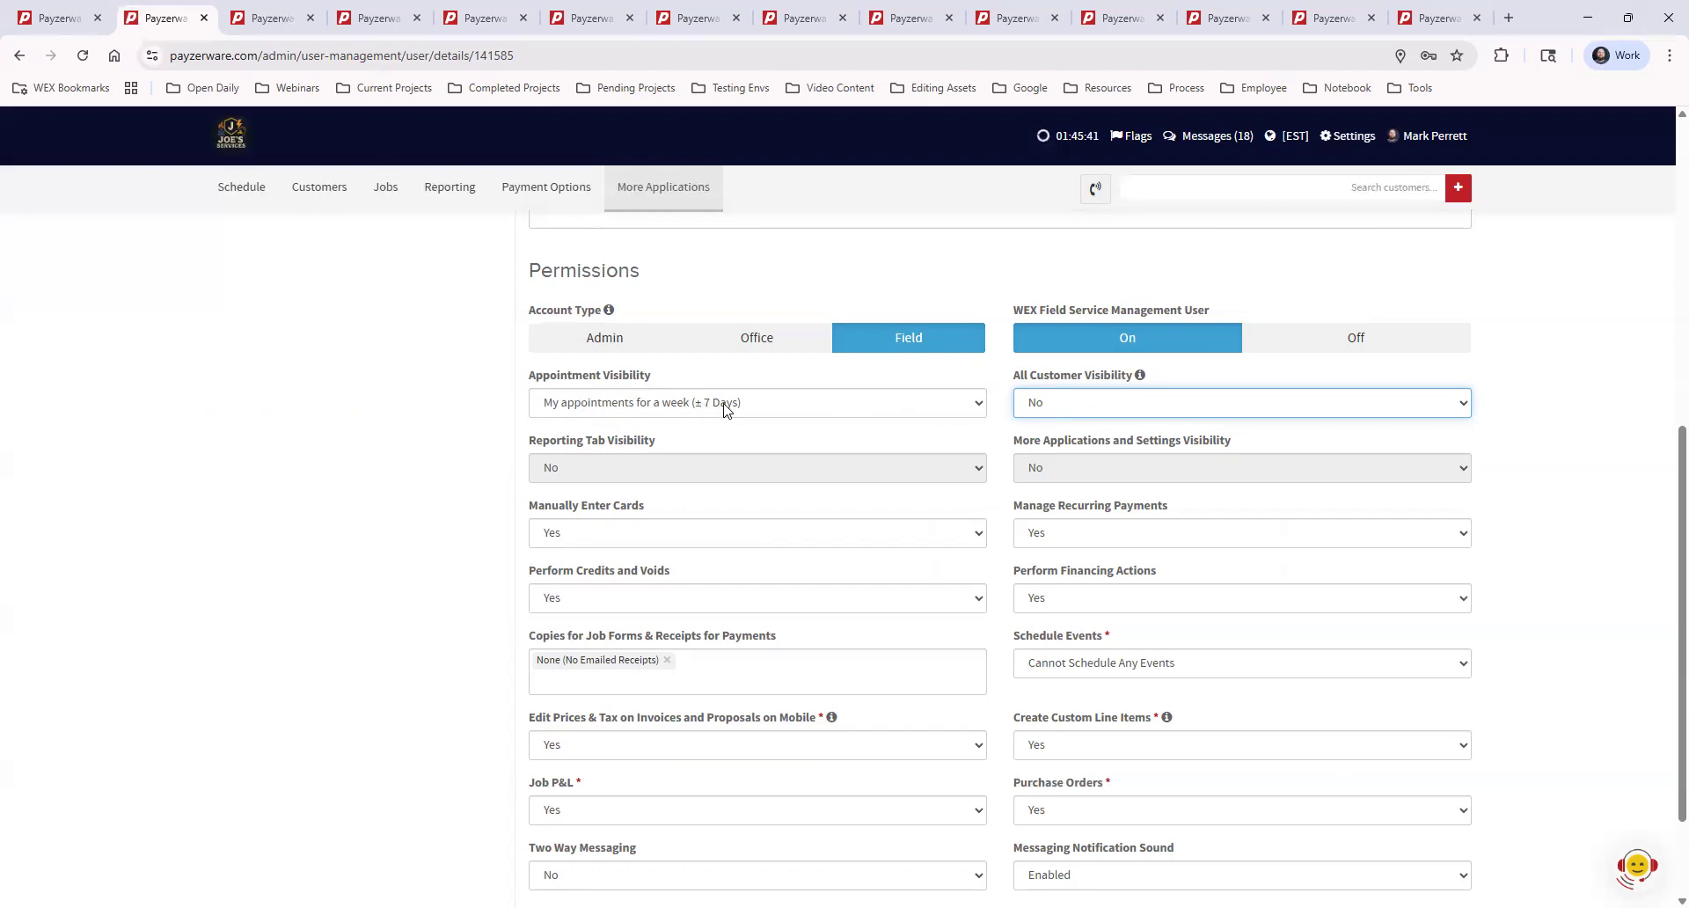
click(1048, 402)
click(1058, 425)
Step: Try All Users and Field Users as recipients of job form and receipt copies, restoring None (No Emailed Receipts)
scroll(1214, 607, down, 1)
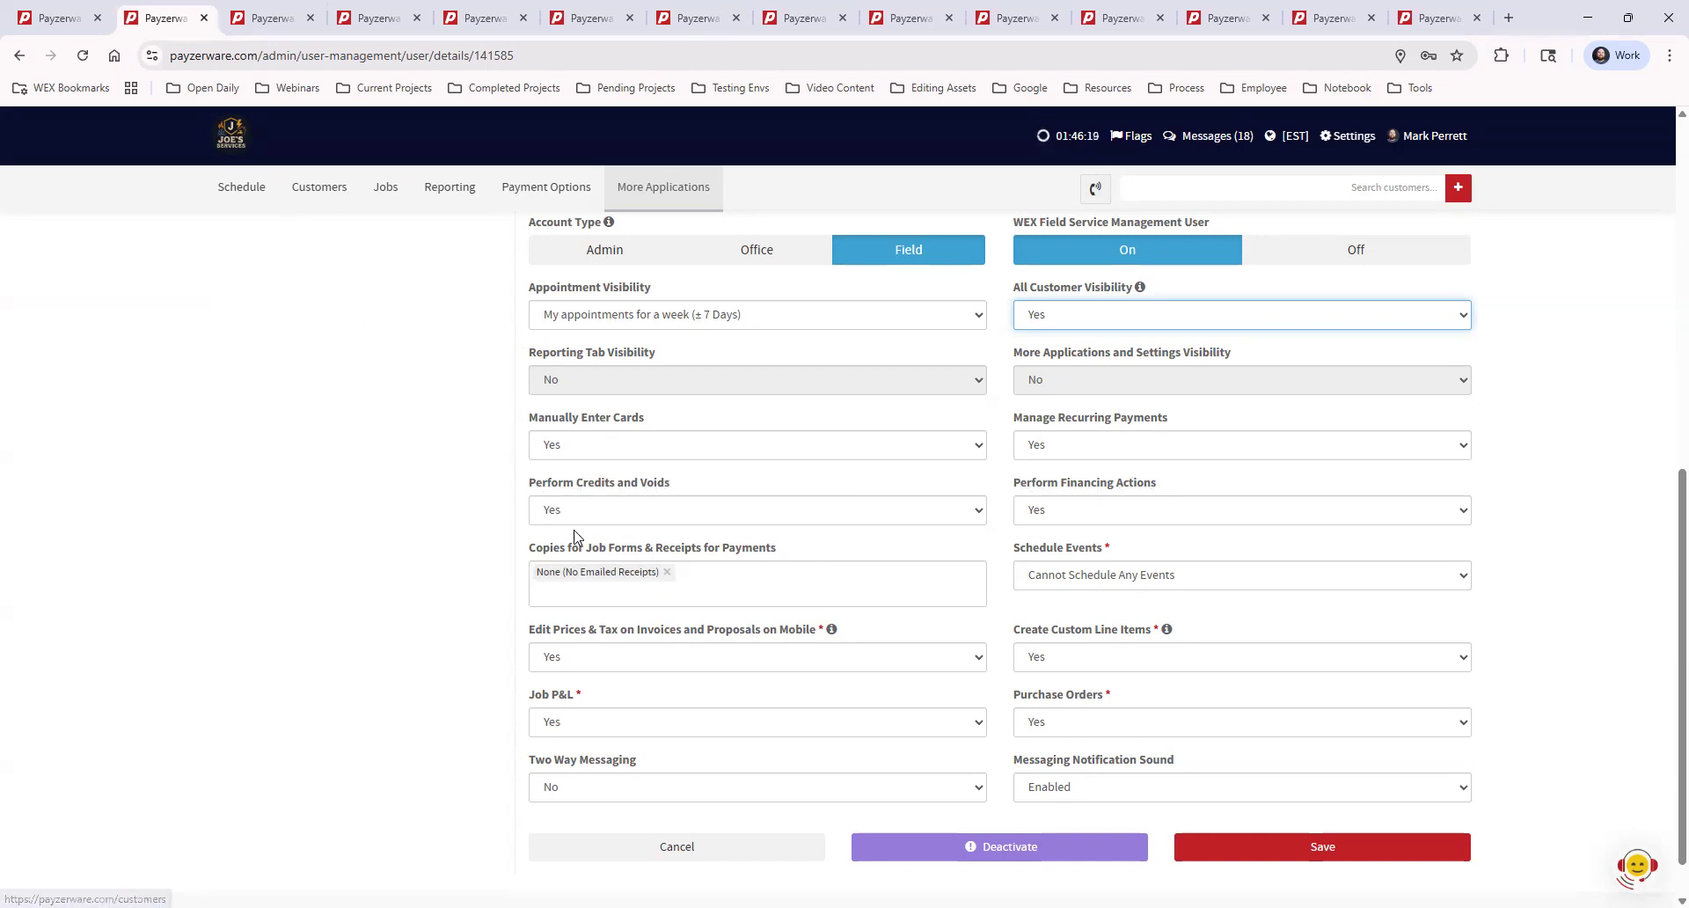
drag(588, 551, 701, 558)
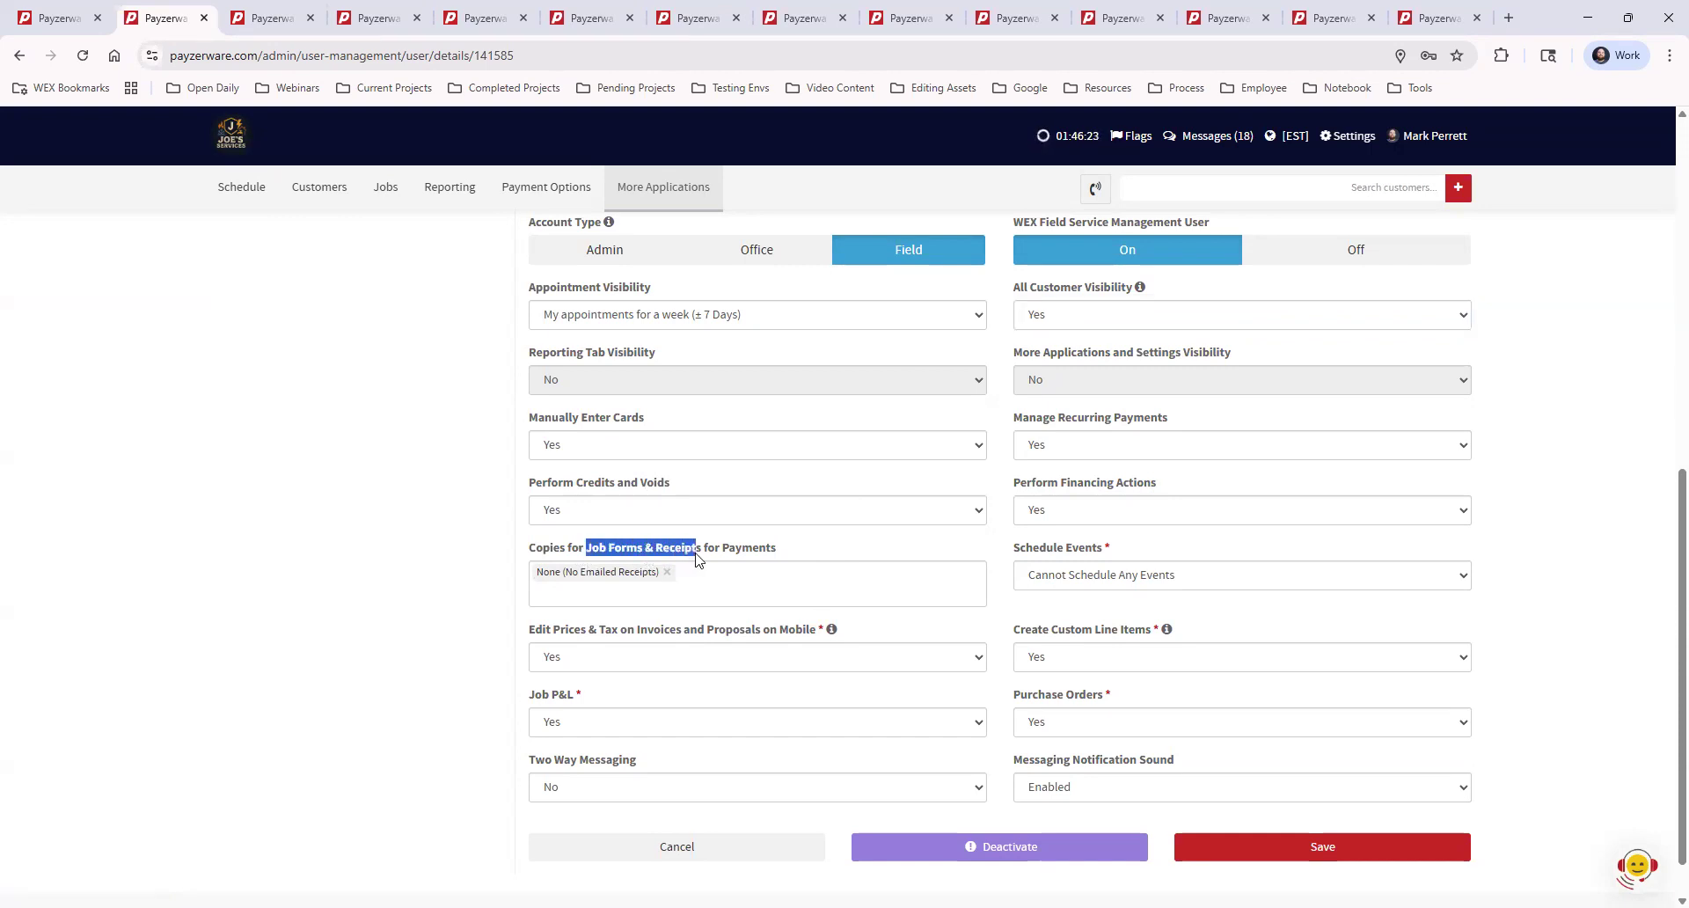
click(827, 555)
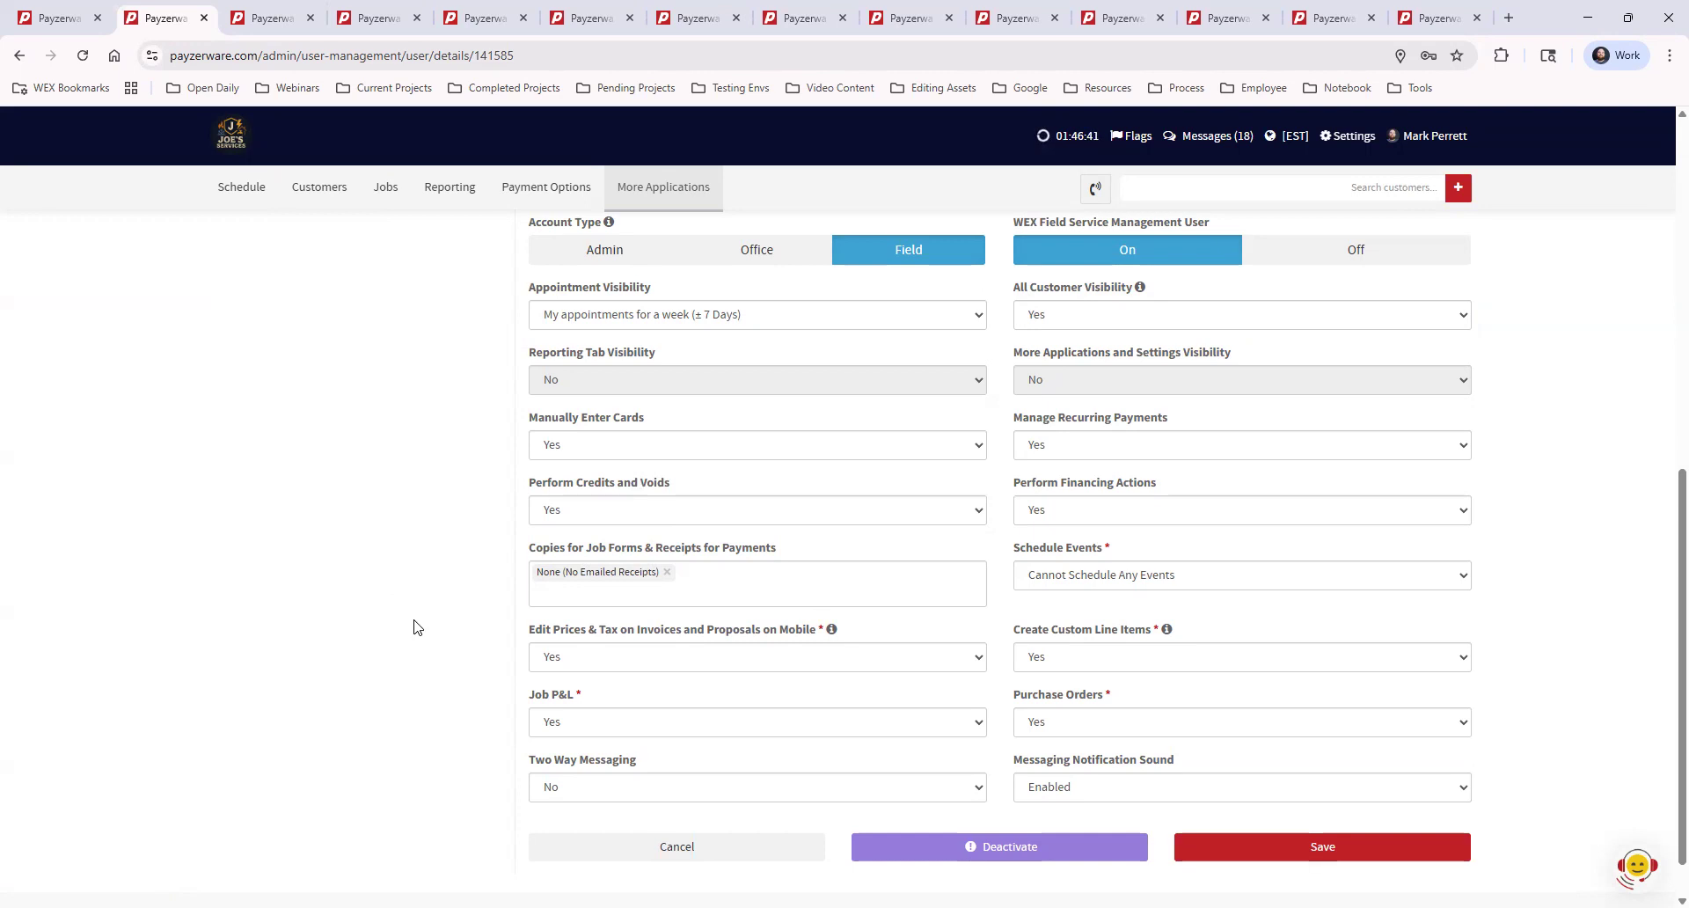
click(667, 573)
click(584, 622)
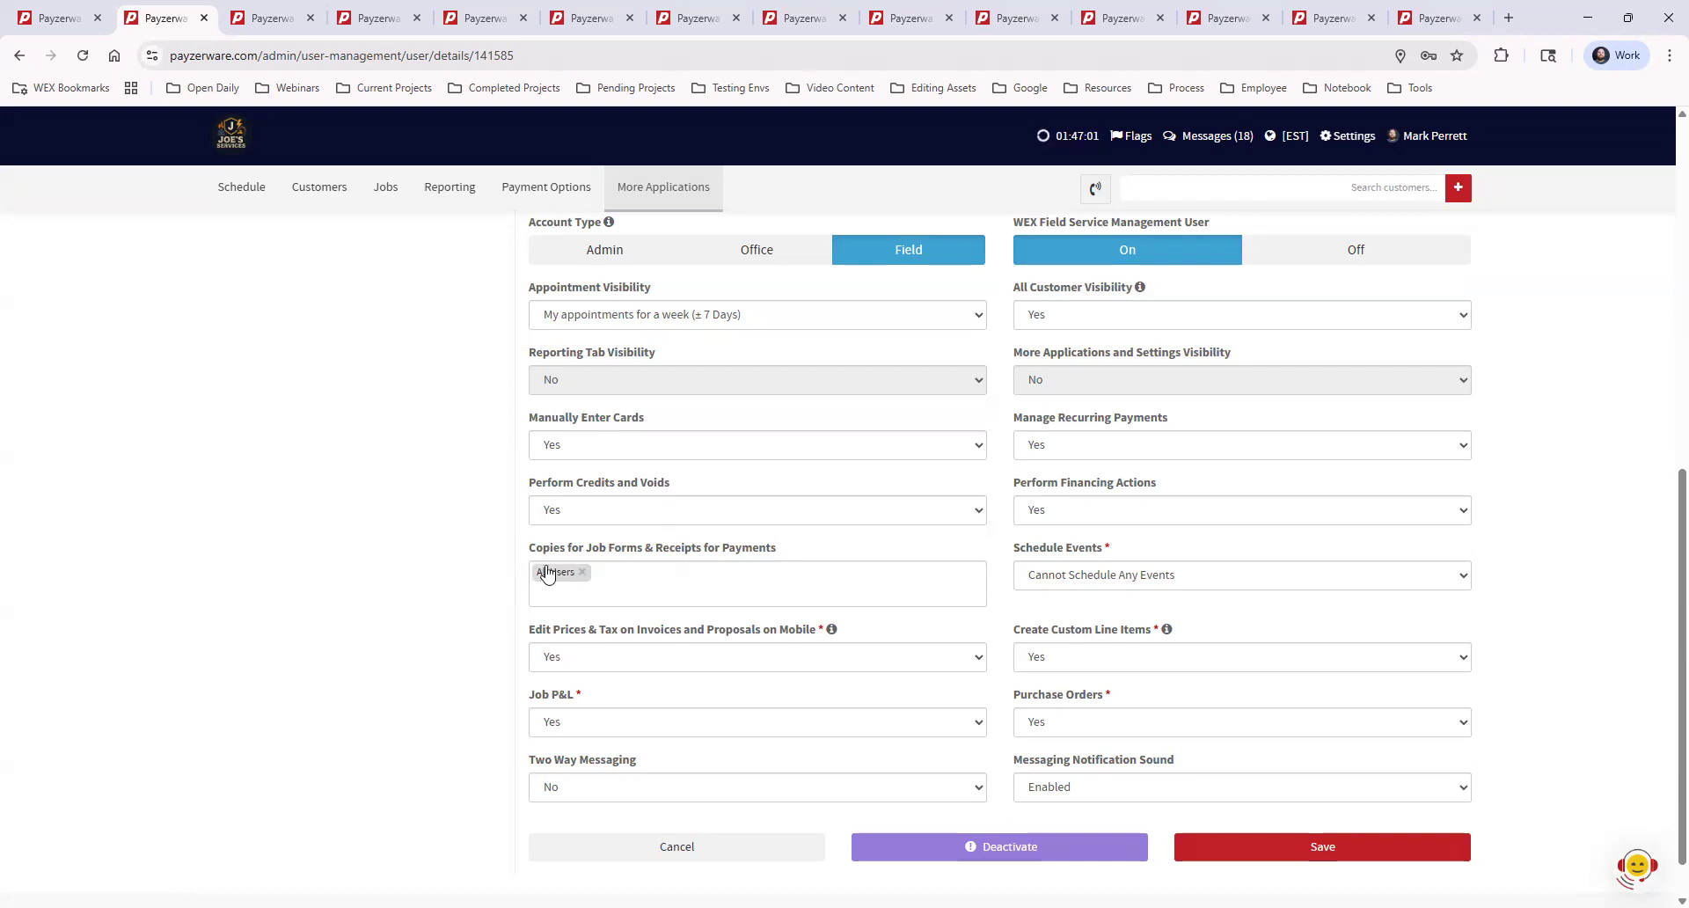
click(581, 572)
click(611, 595)
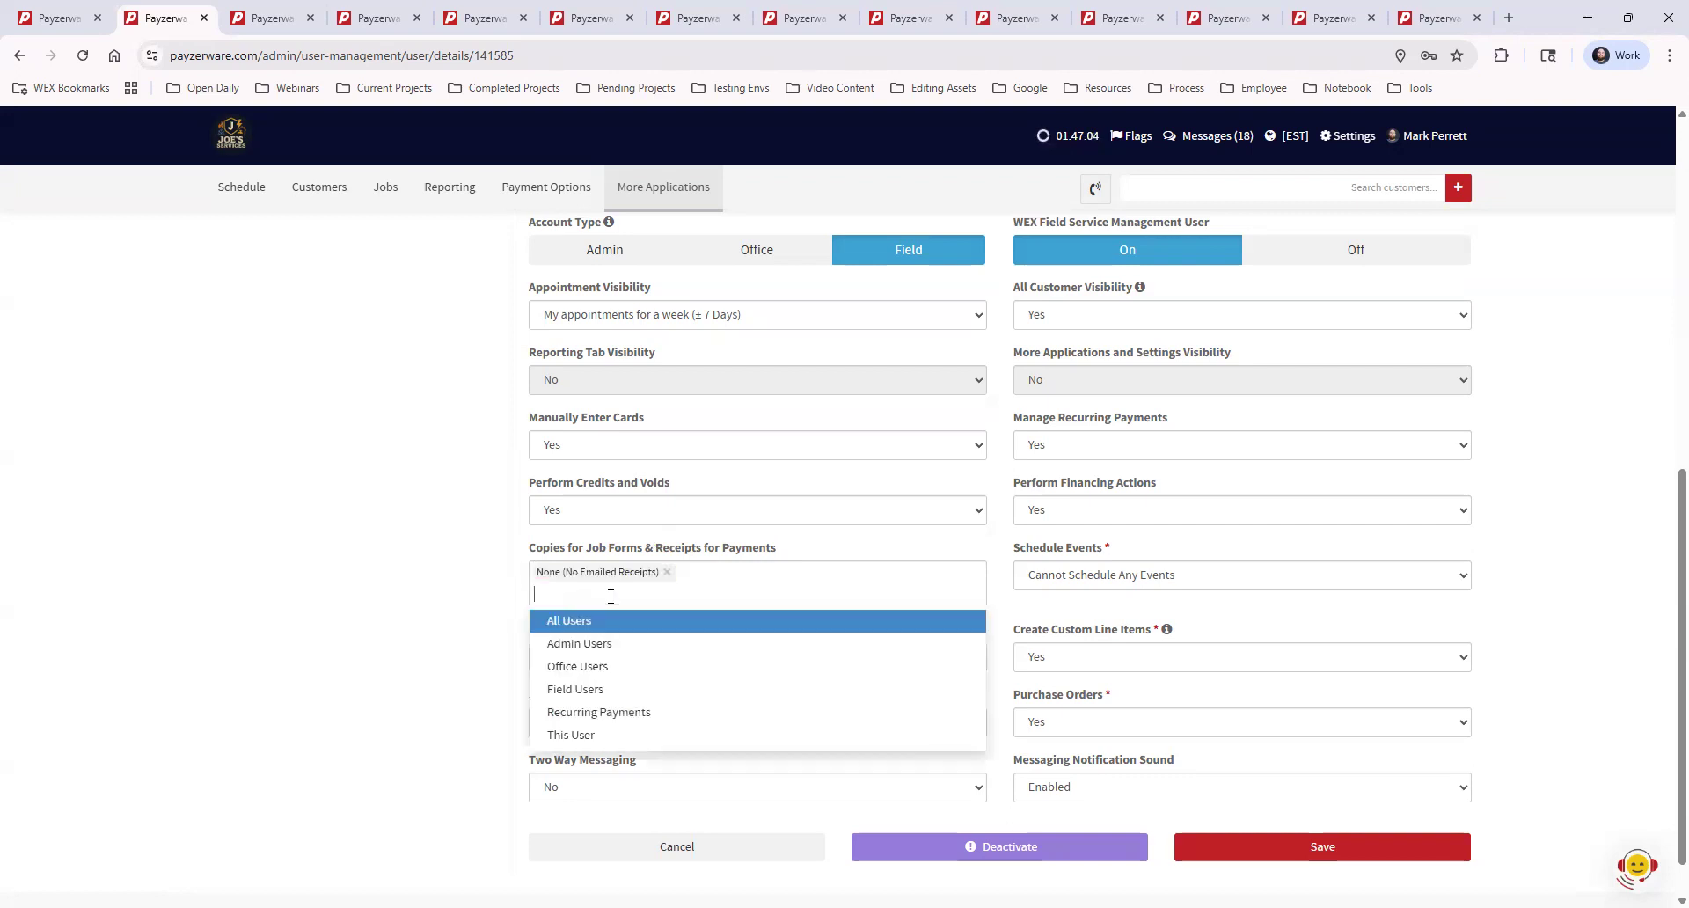
click(605, 690)
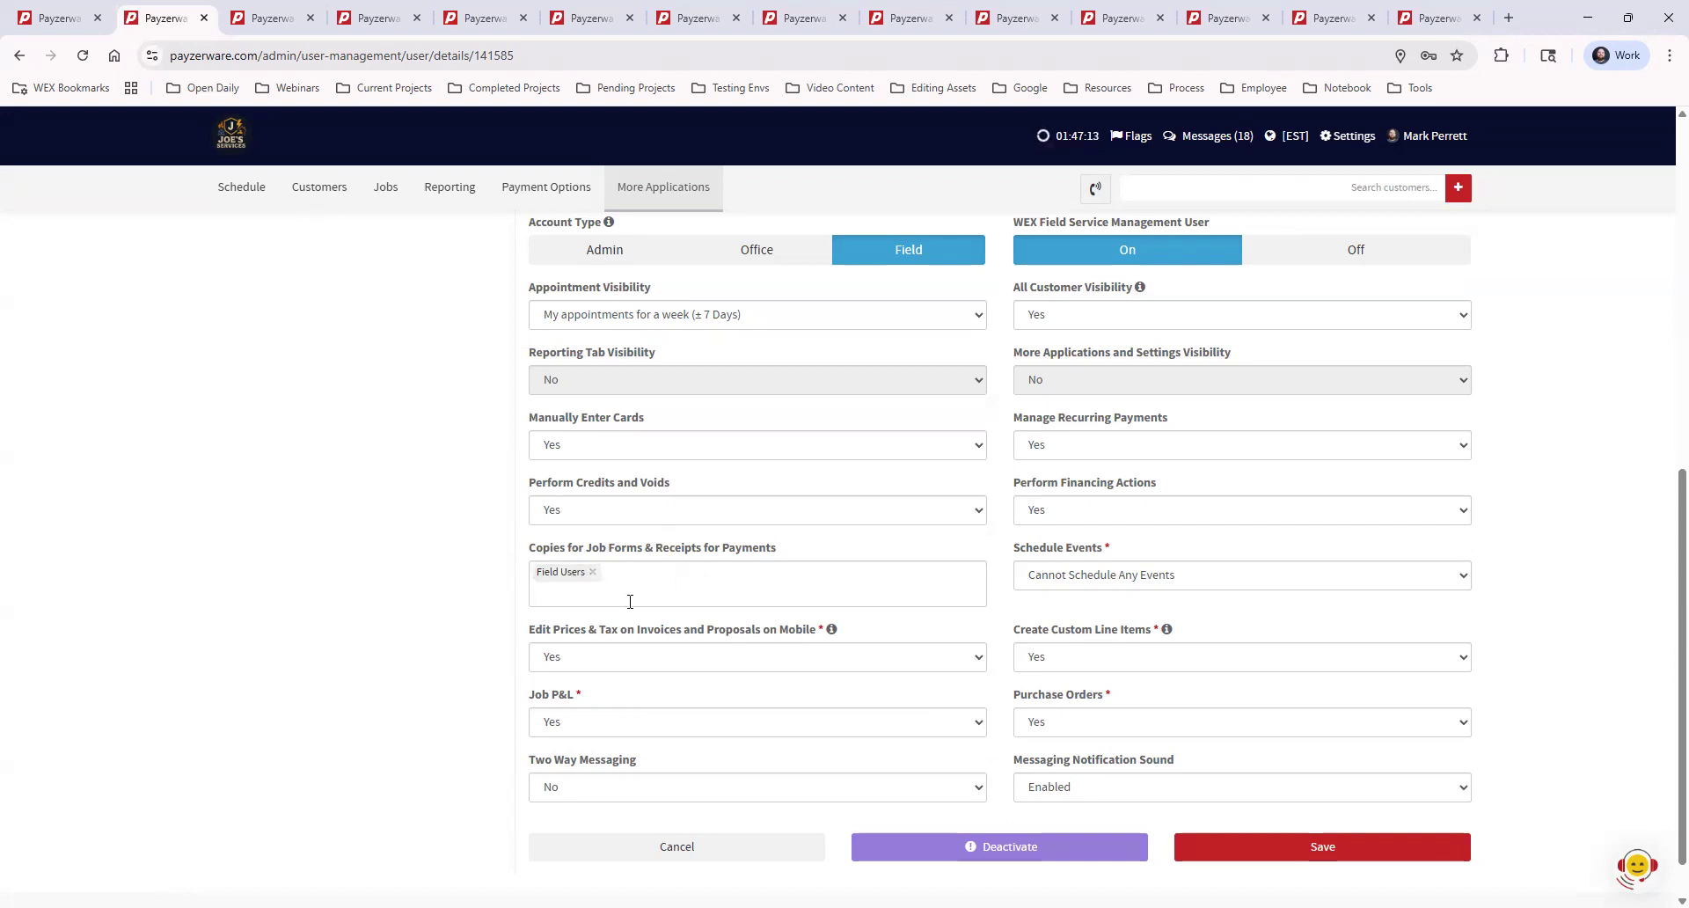
click(593, 573)
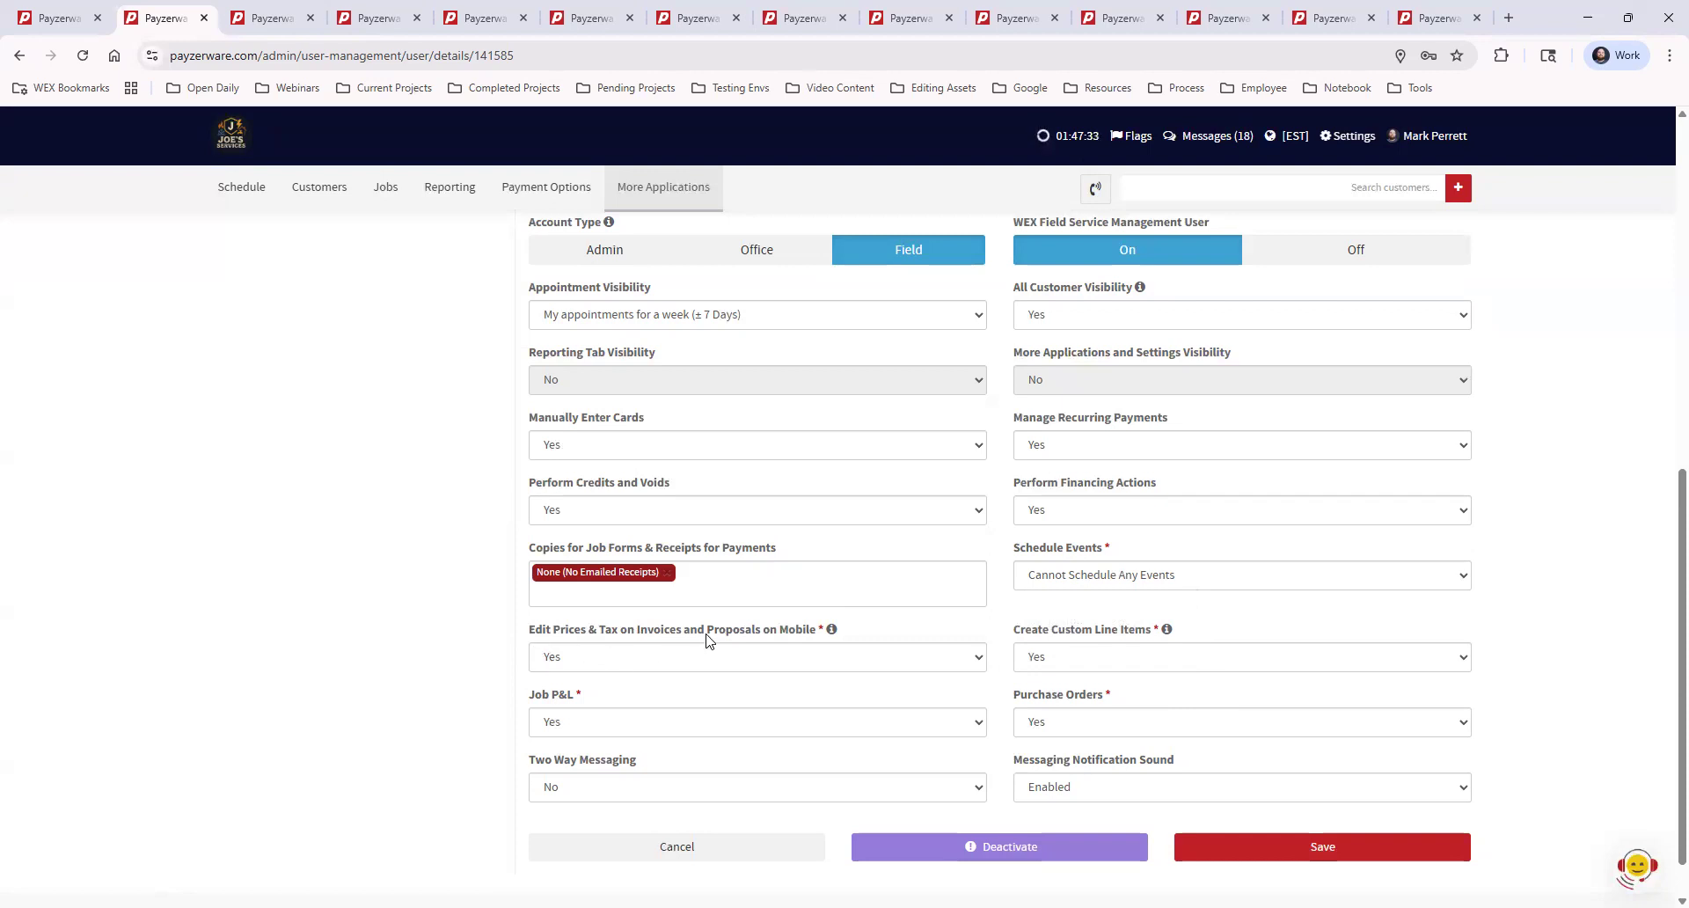
Step: Examine the remaining field permissions, including custom line items, Job P&L and messaging, and review the technician's profile details
mouse_move(1166, 631)
click(579, 724)
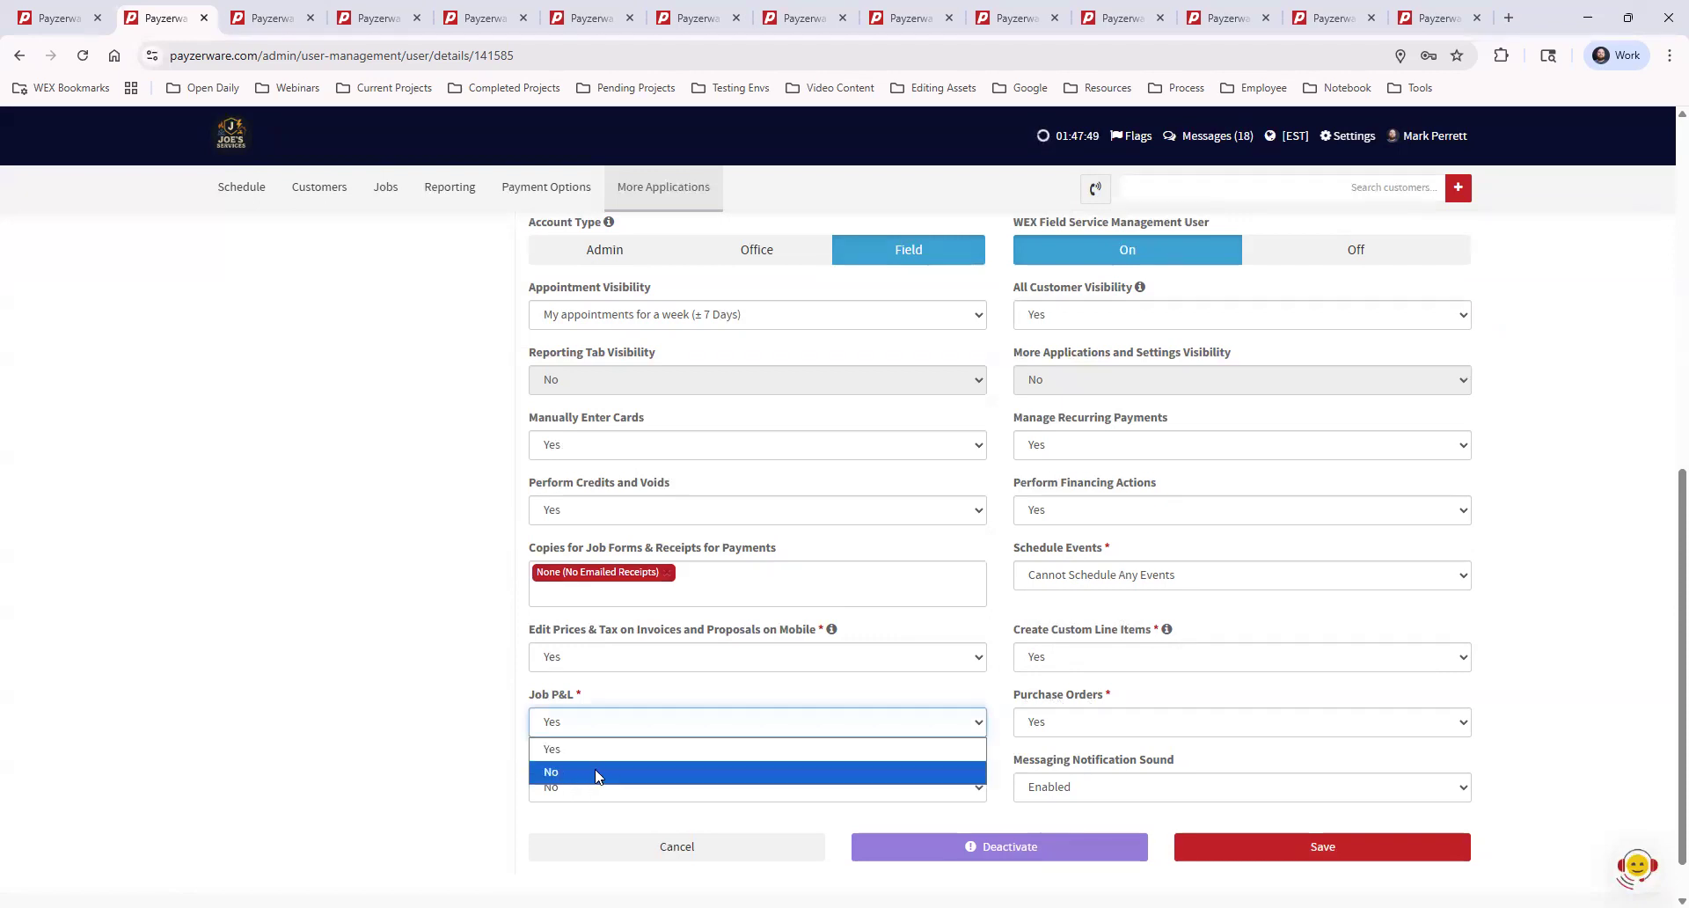
click(566, 699)
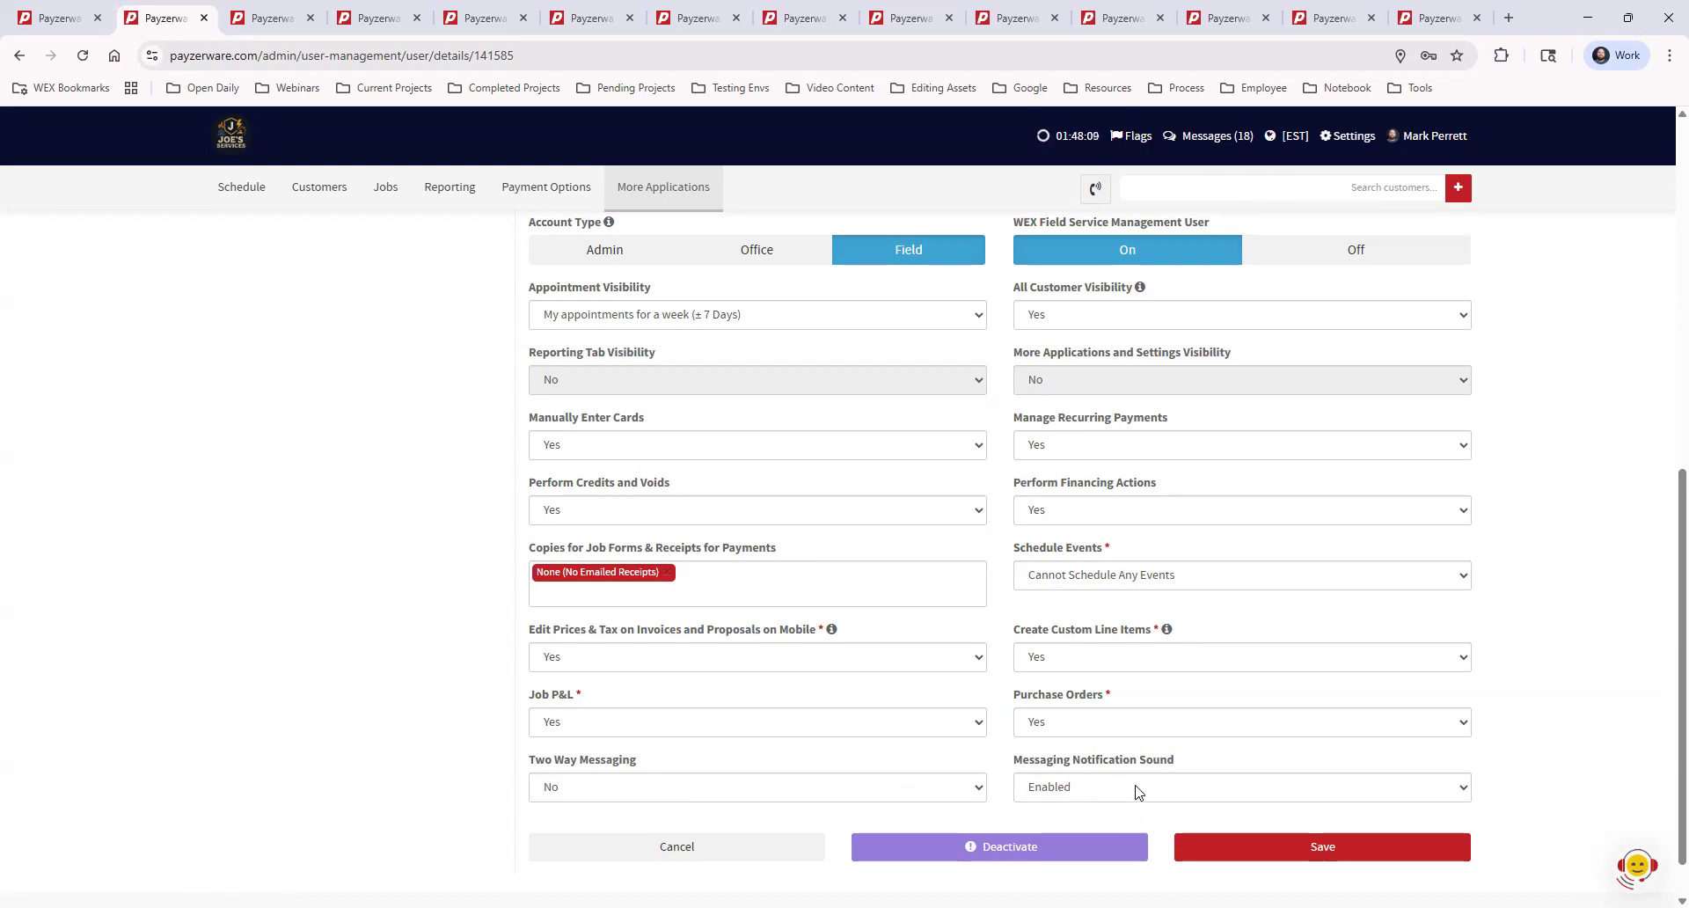
scroll(1135, 792, down, 1)
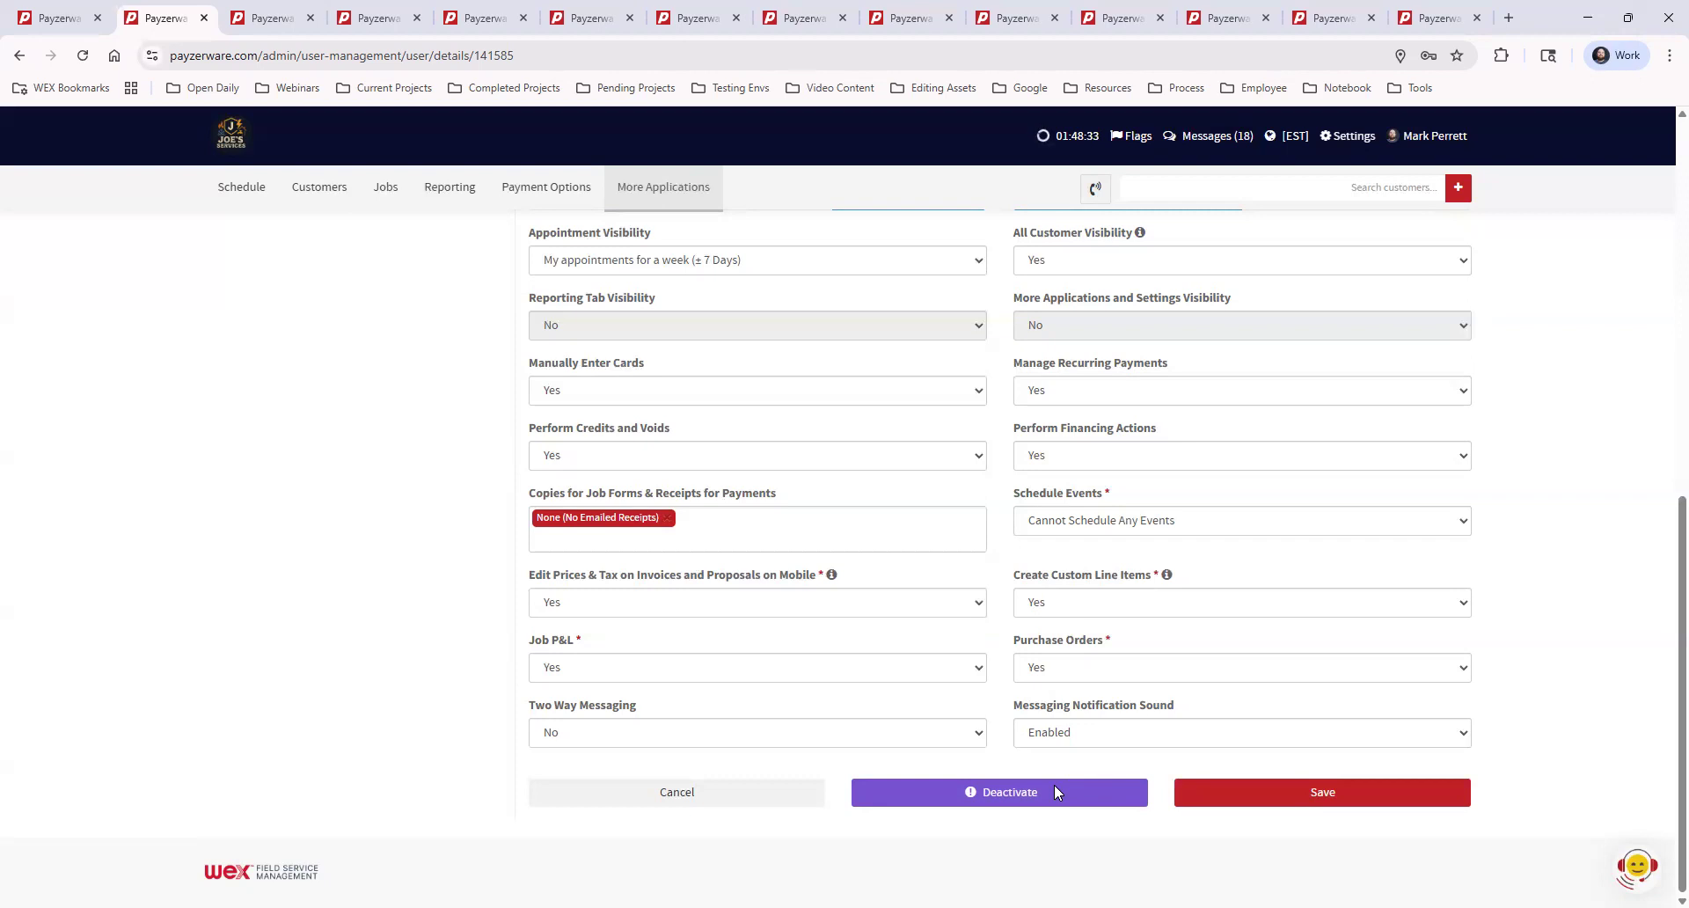
scroll(1113, 811, up, 9)
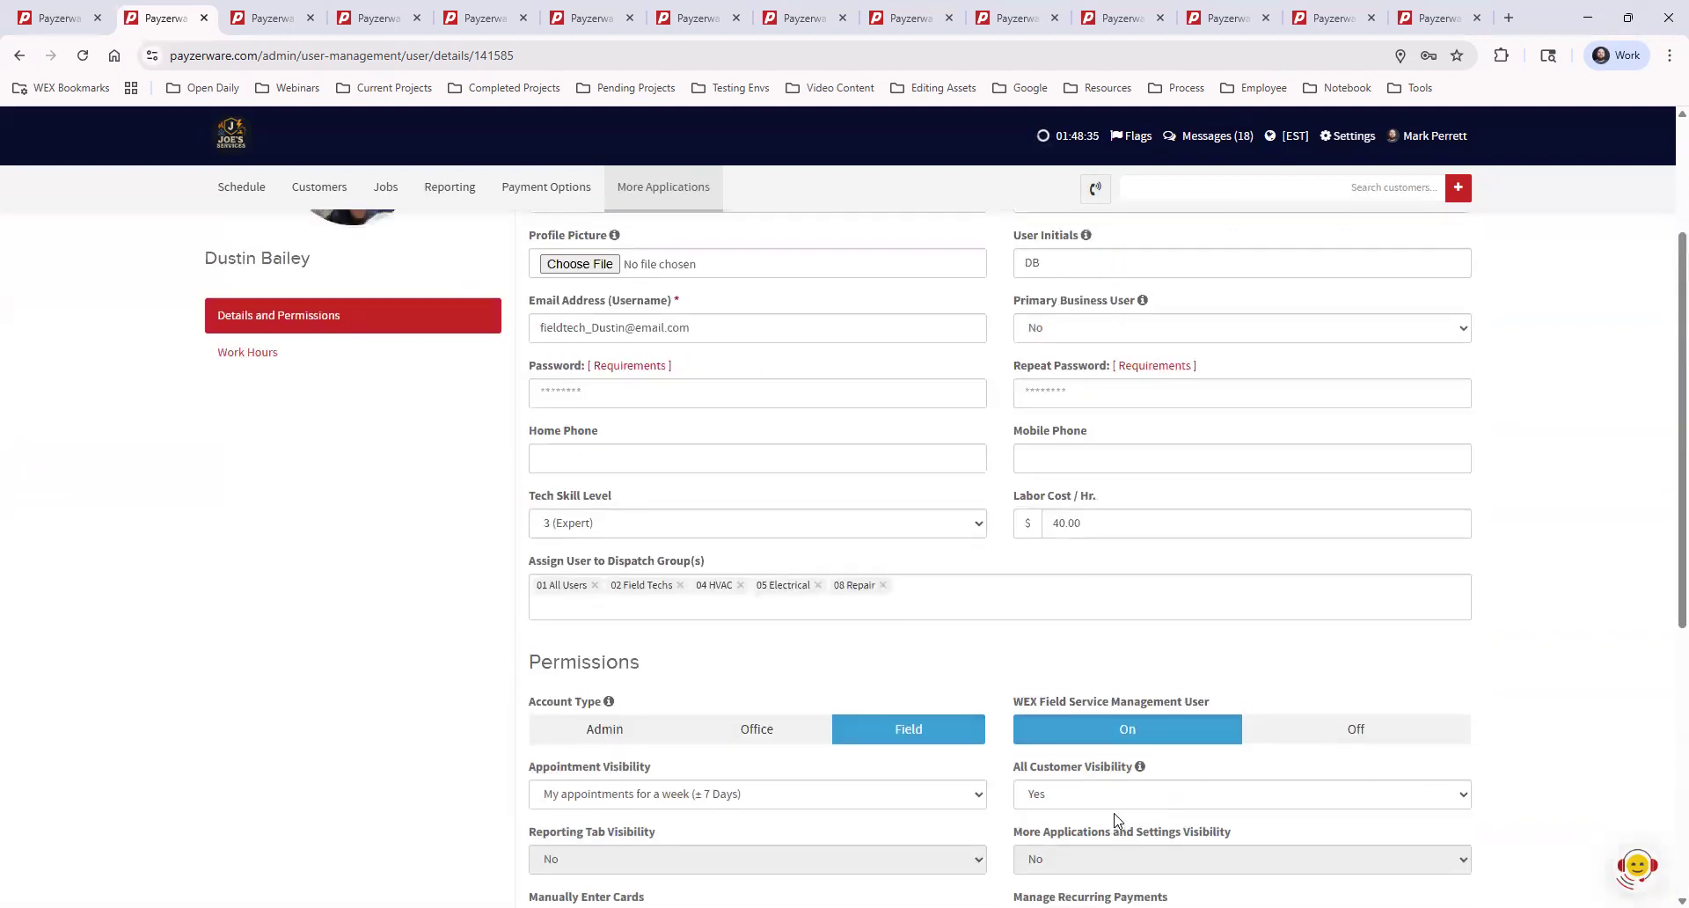
scroll(1115, 814, down, 9)
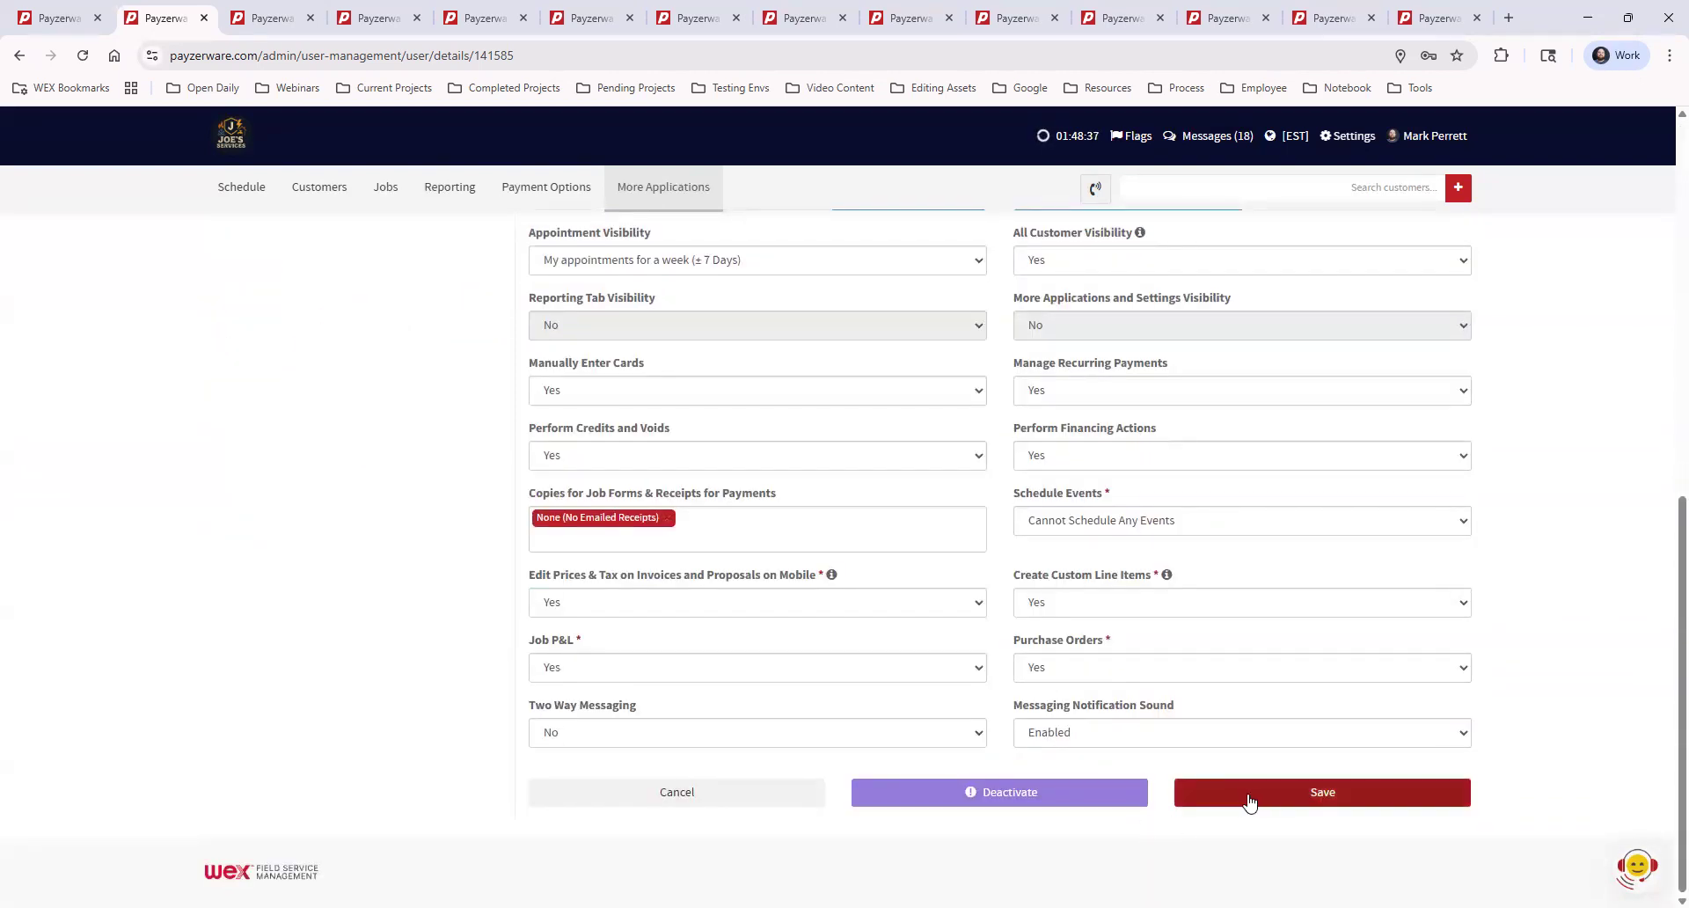
Step: Cancel editing the technician's profile and go to the Dispatch Groups page of the User Management settings
click(601, 790)
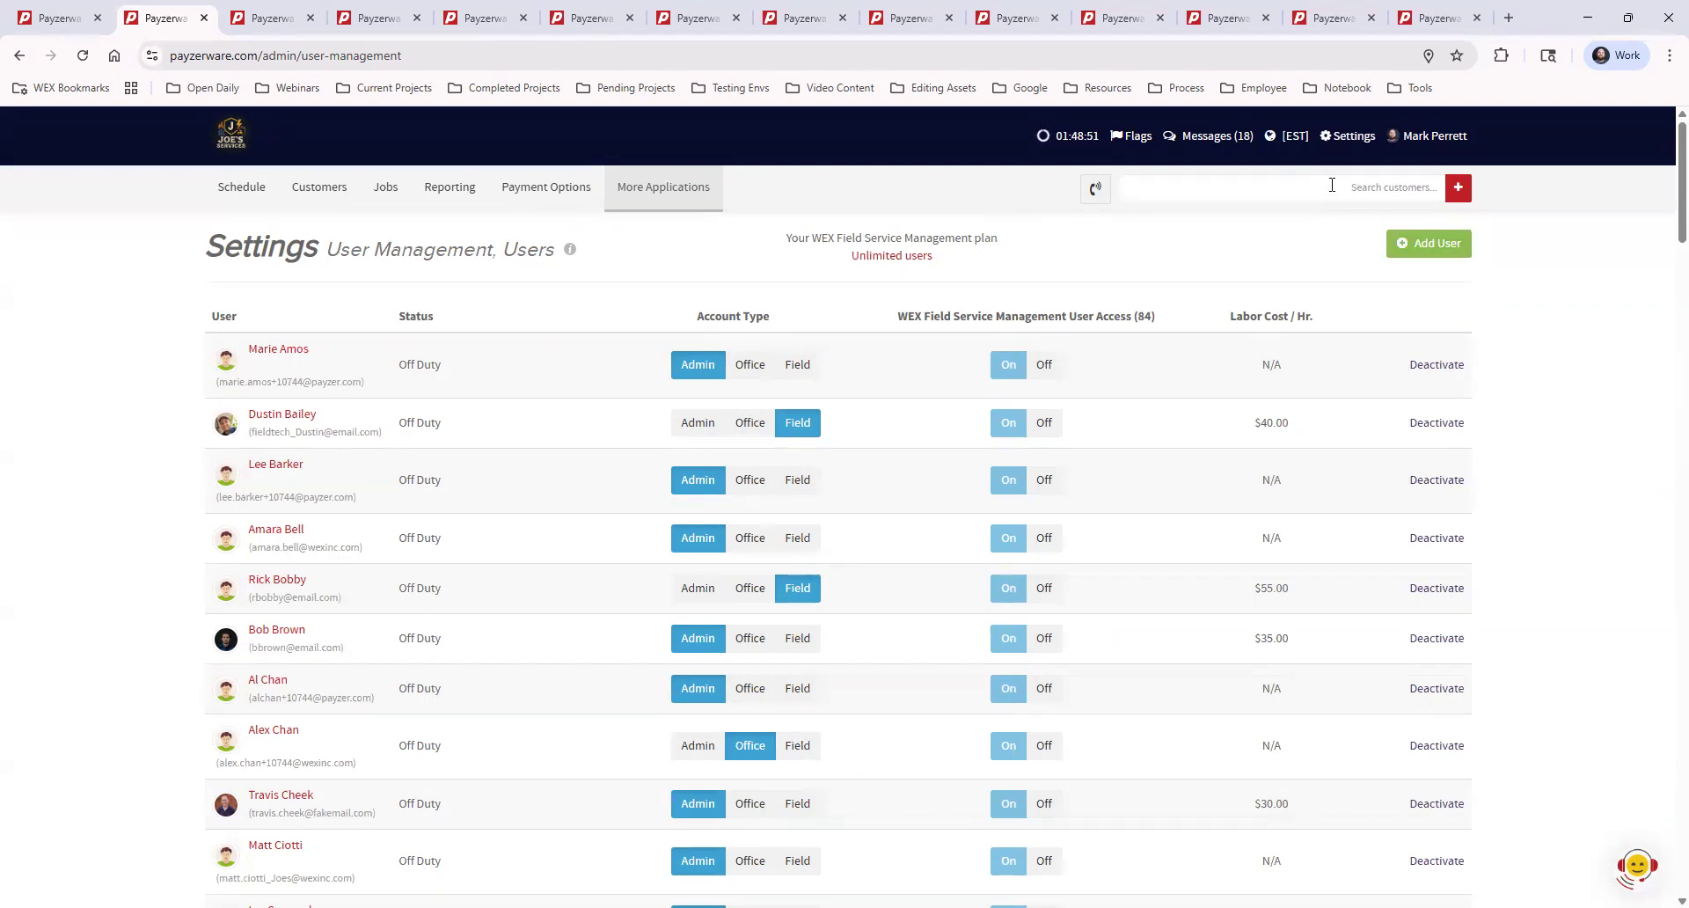
click(1352, 137)
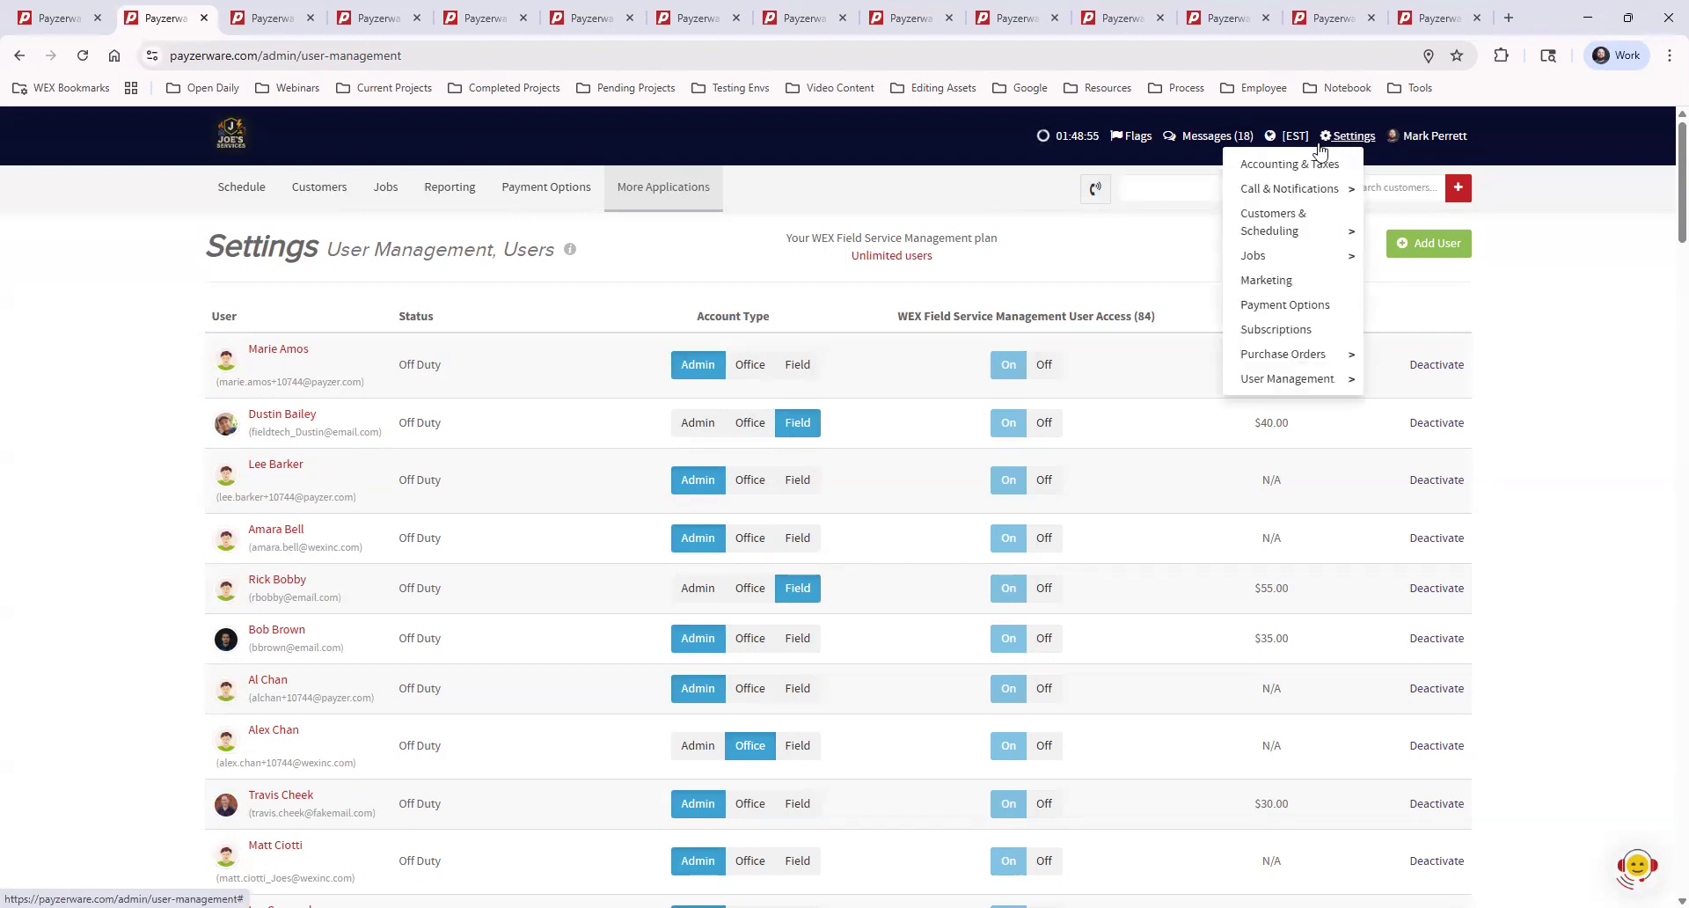
mouse_move(1247, 385)
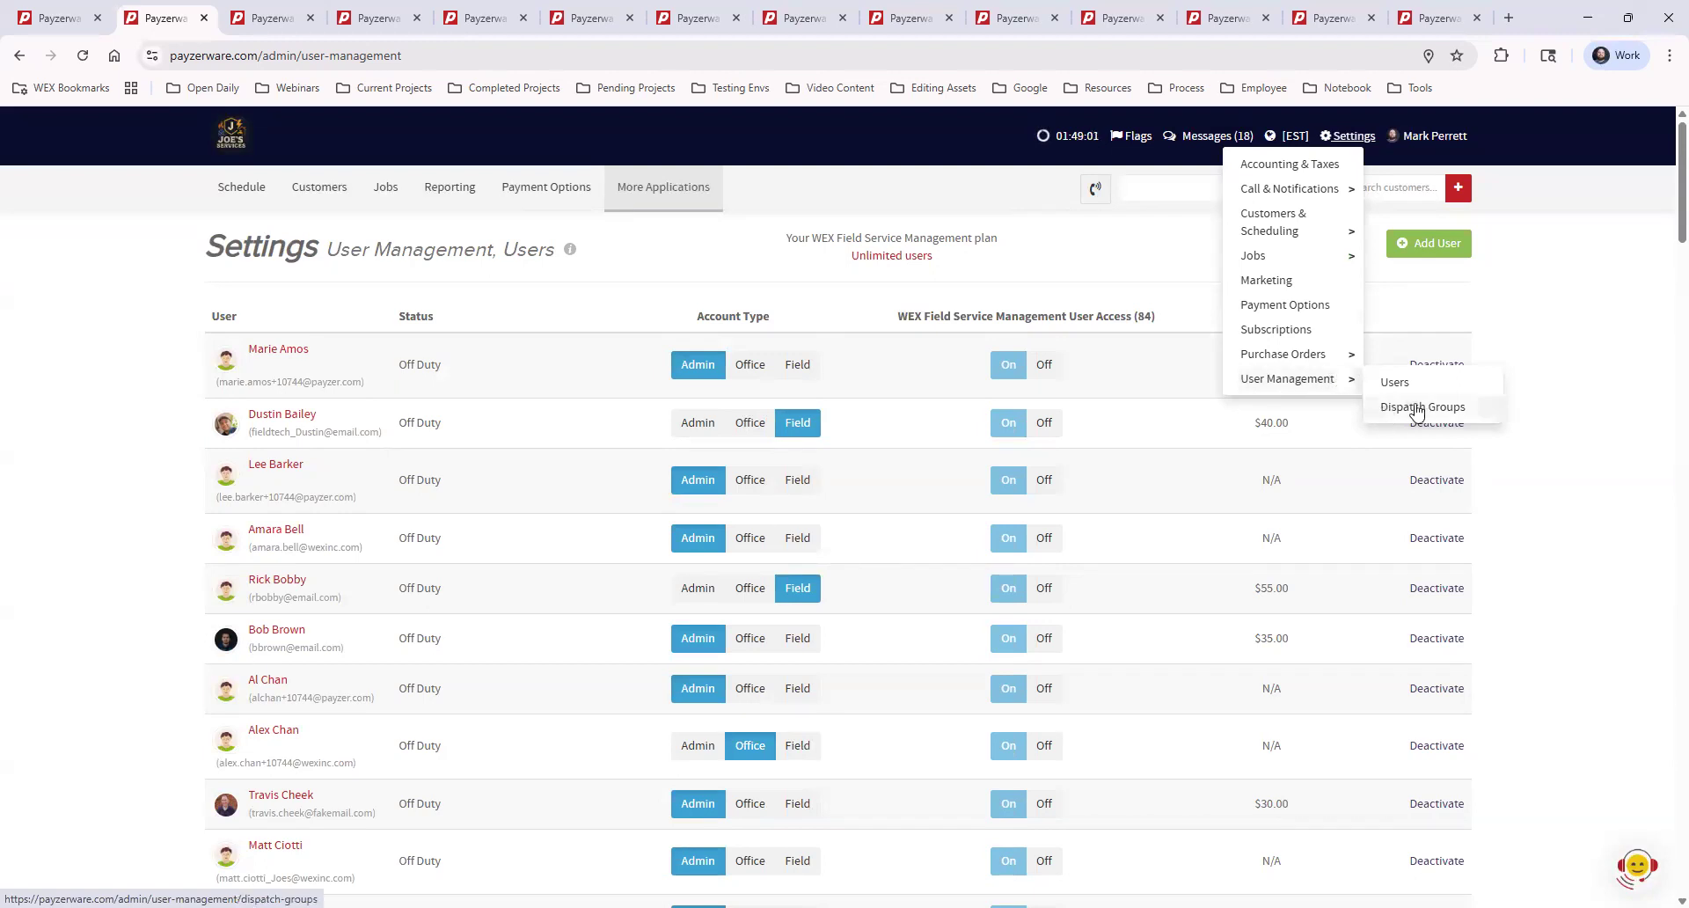
click(273, 18)
click(341, 16)
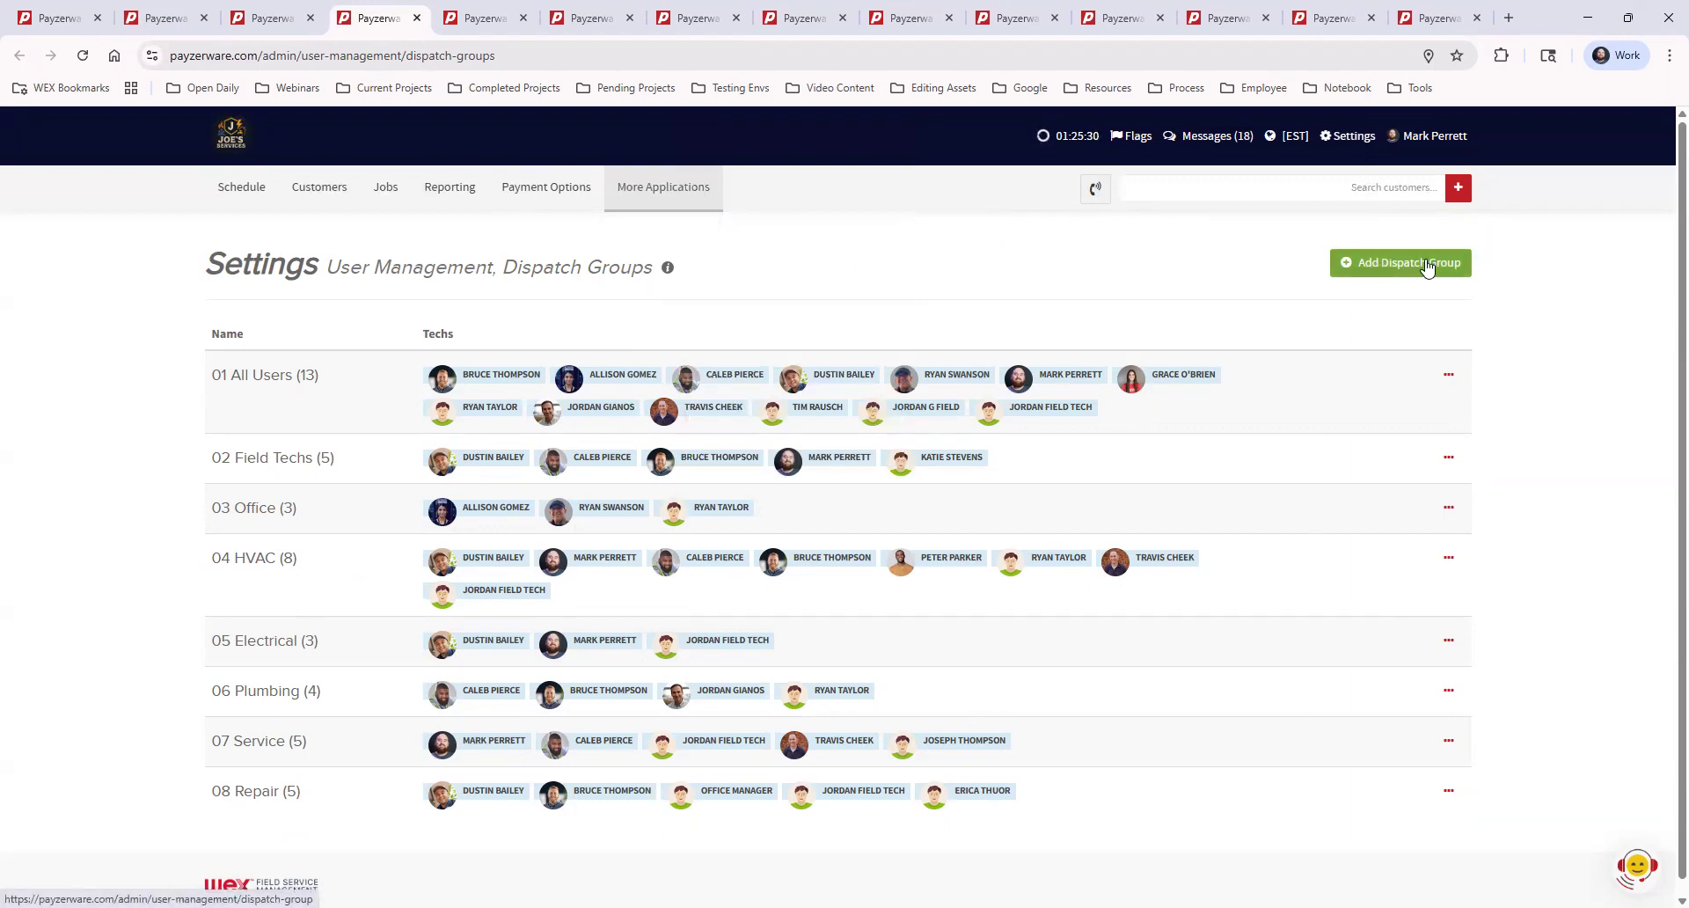
Step: Try creating an unnamed dispatch group with the first three listed technicians, and return to the dispatch groups list
click(1400, 268)
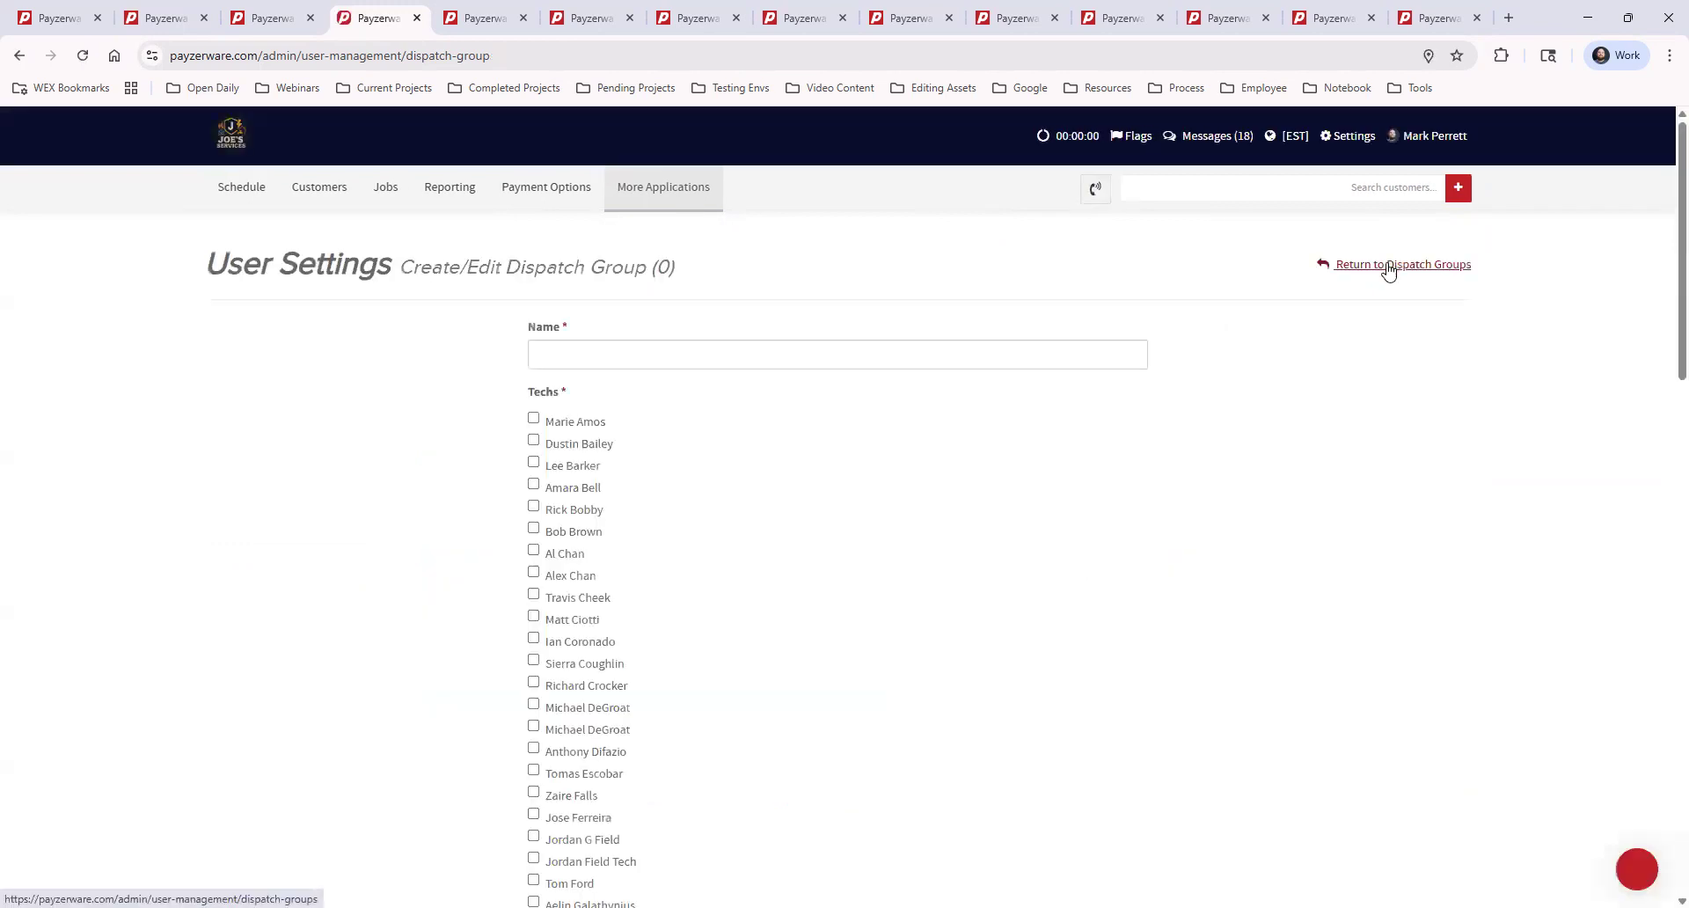
click(652, 355)
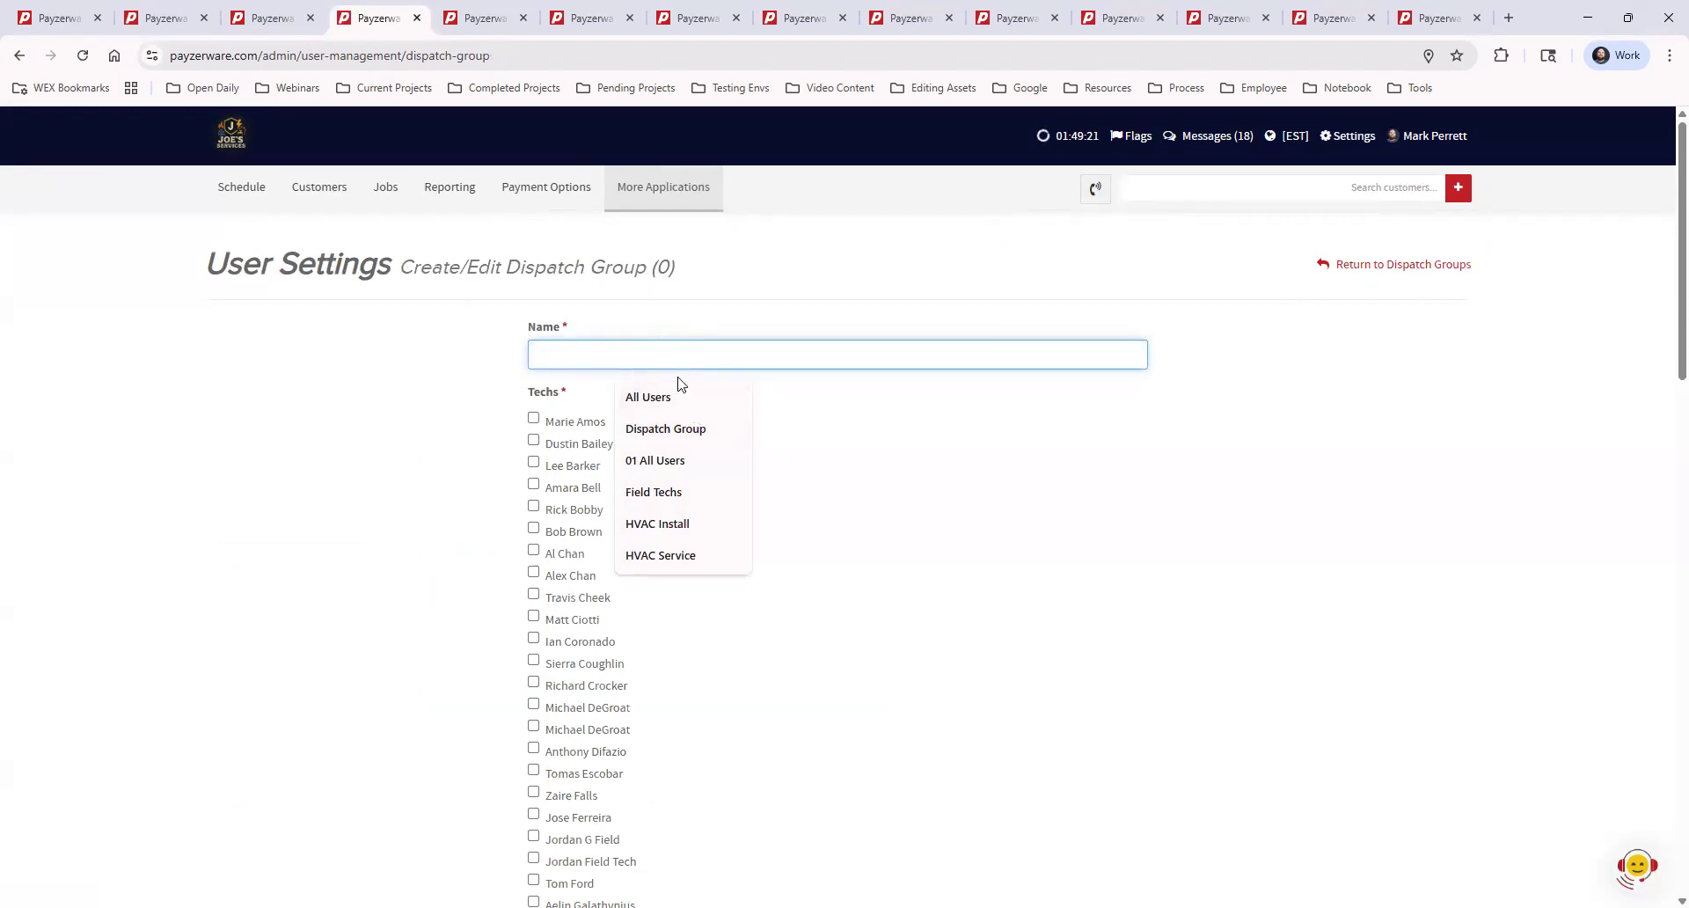
click(533, 419)
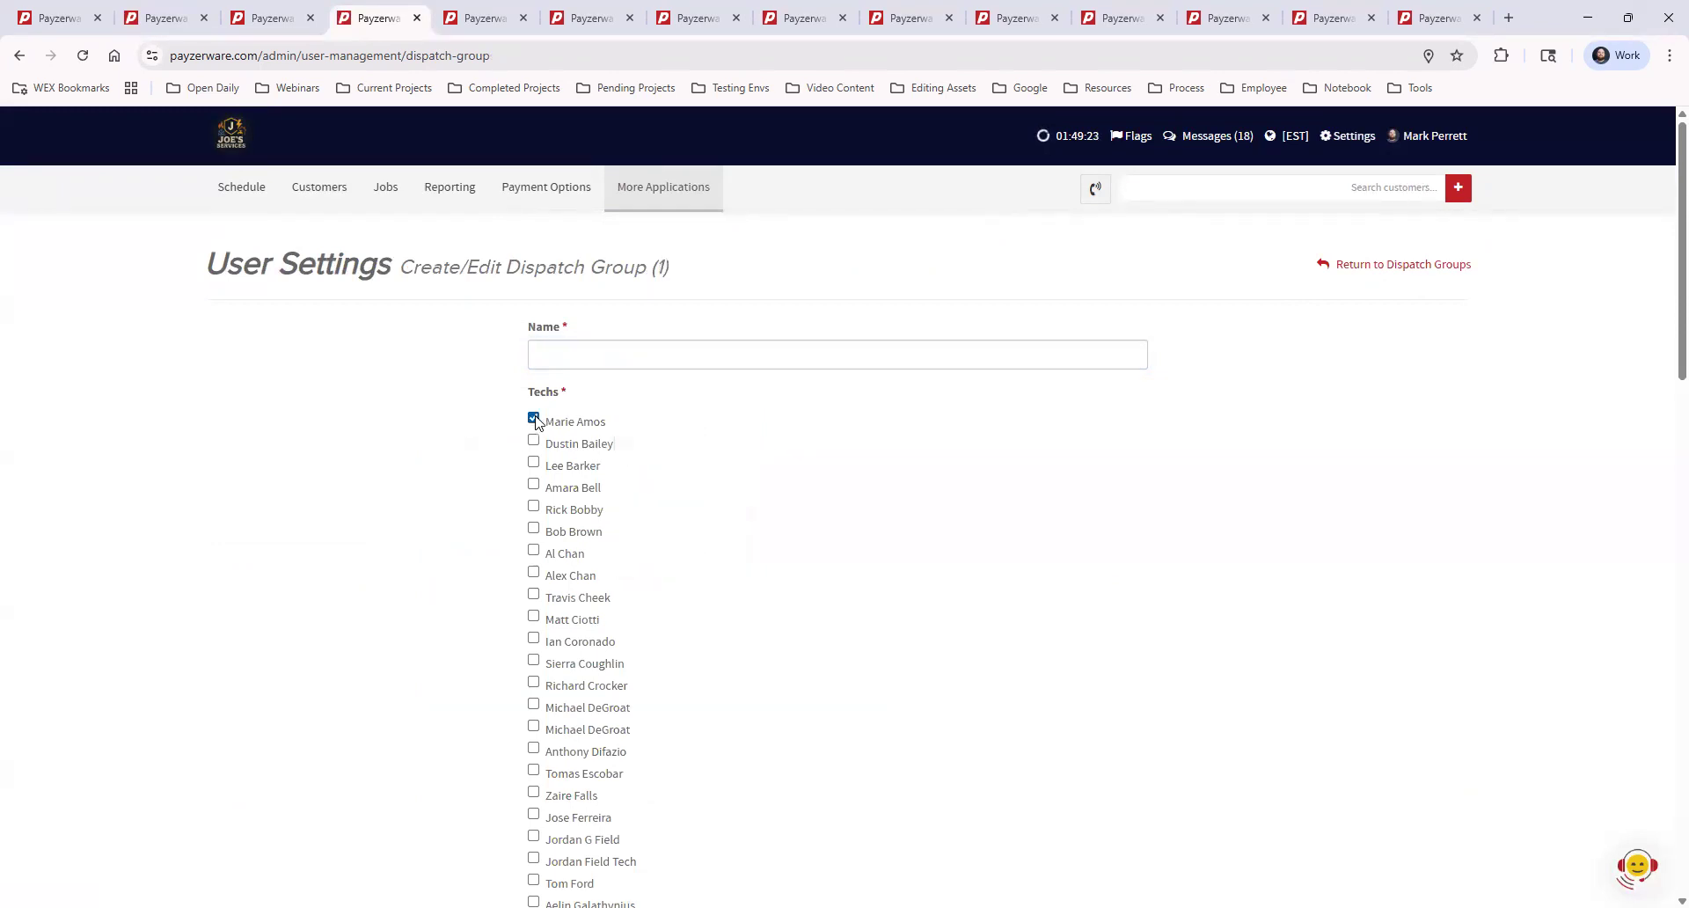
click(533, 441)
click(533, 463)
scroll(876, 531, down, 20)
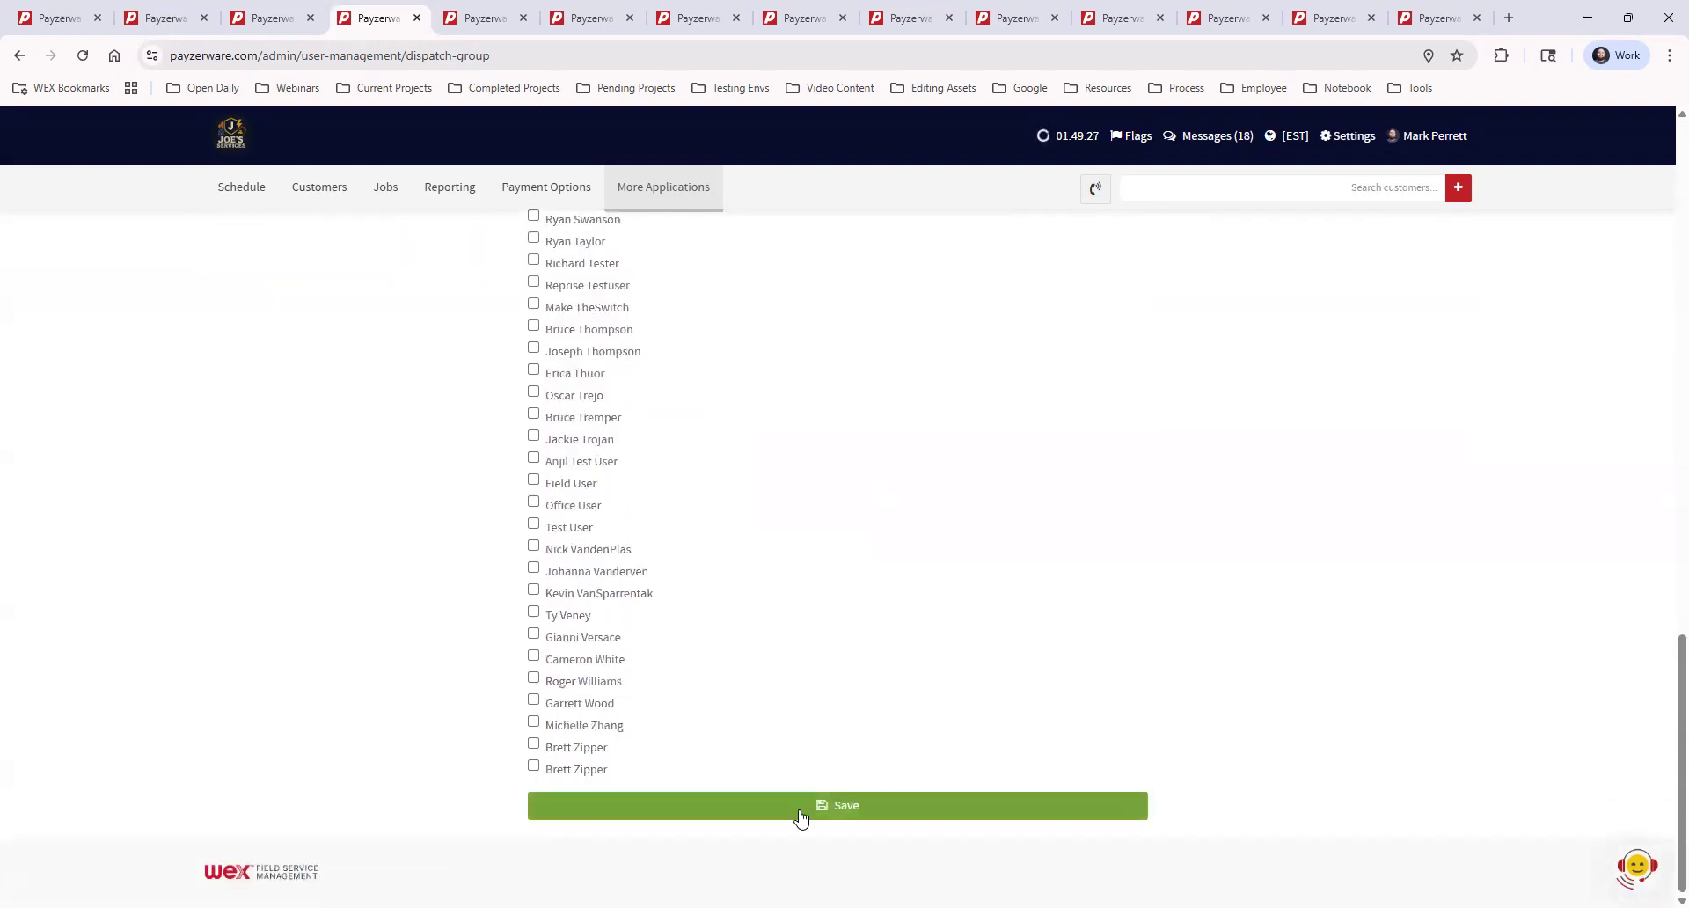
click(922, 800)
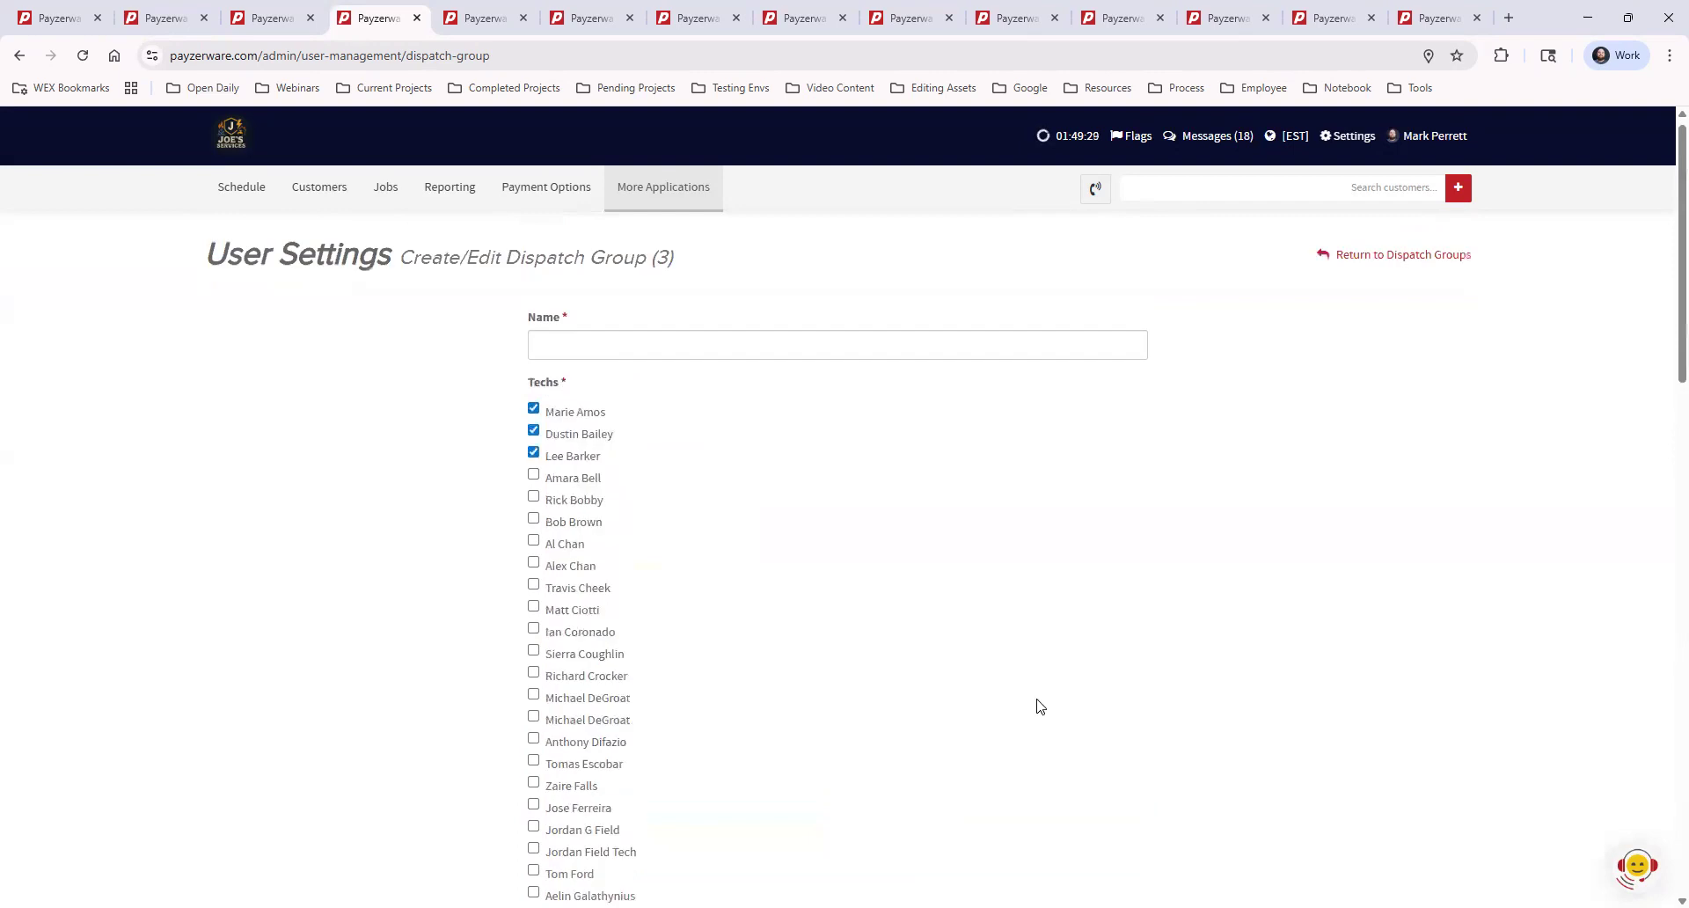
click(1442, 266)
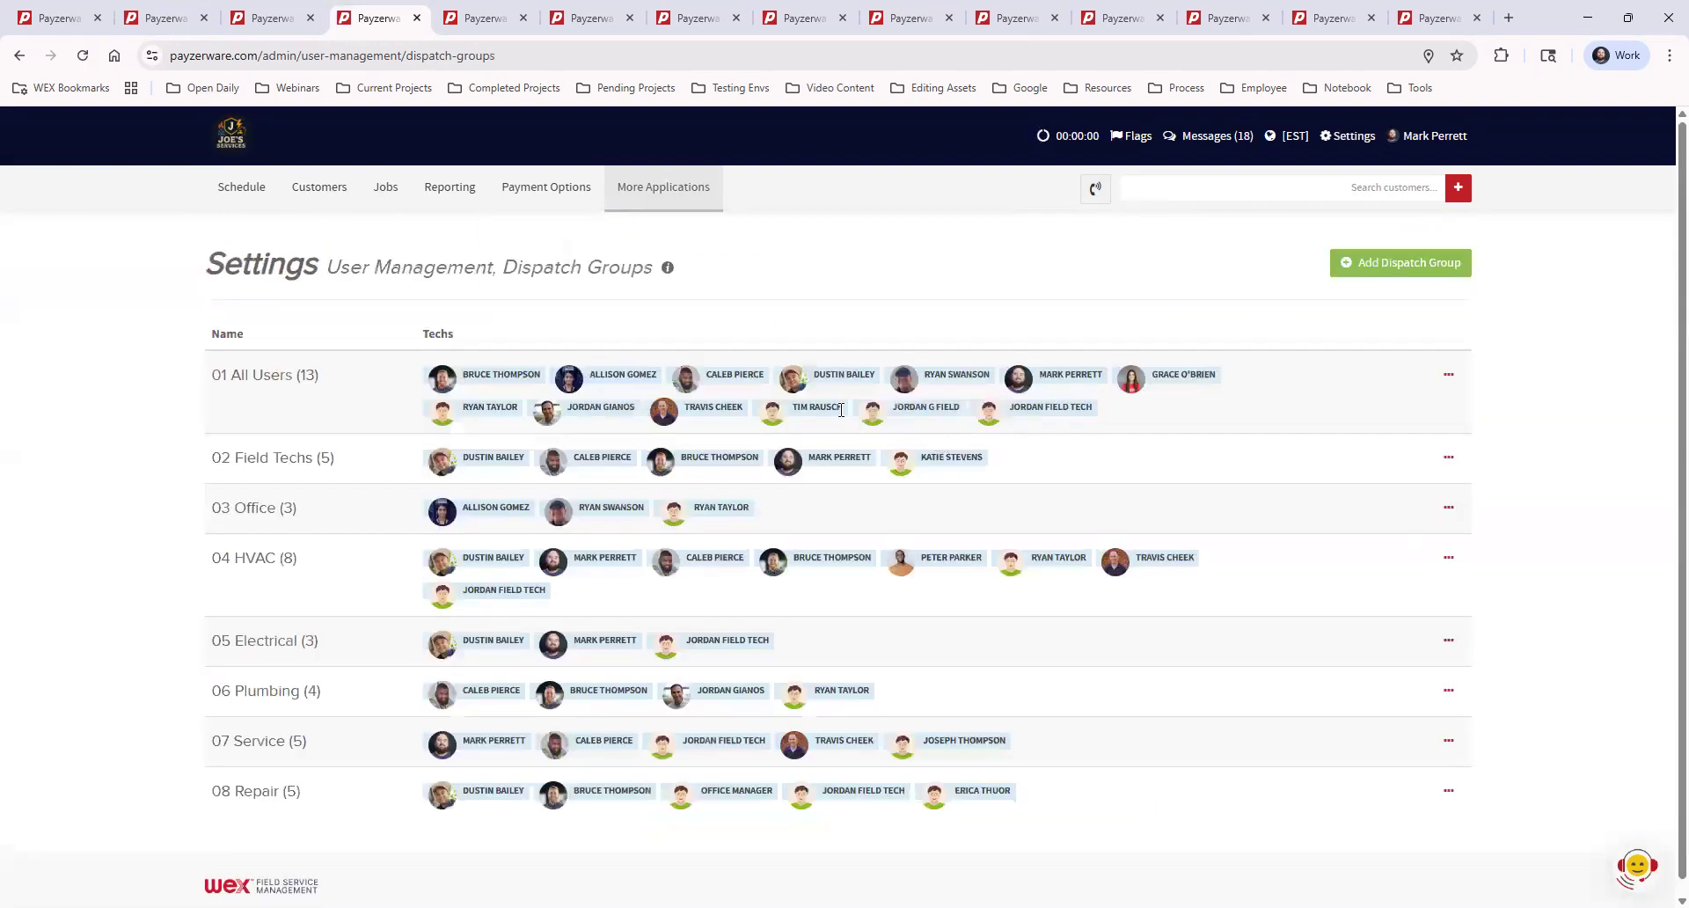
Step: Examine the dispatch groups available for filtering the schedule calendar
click(266, 17)
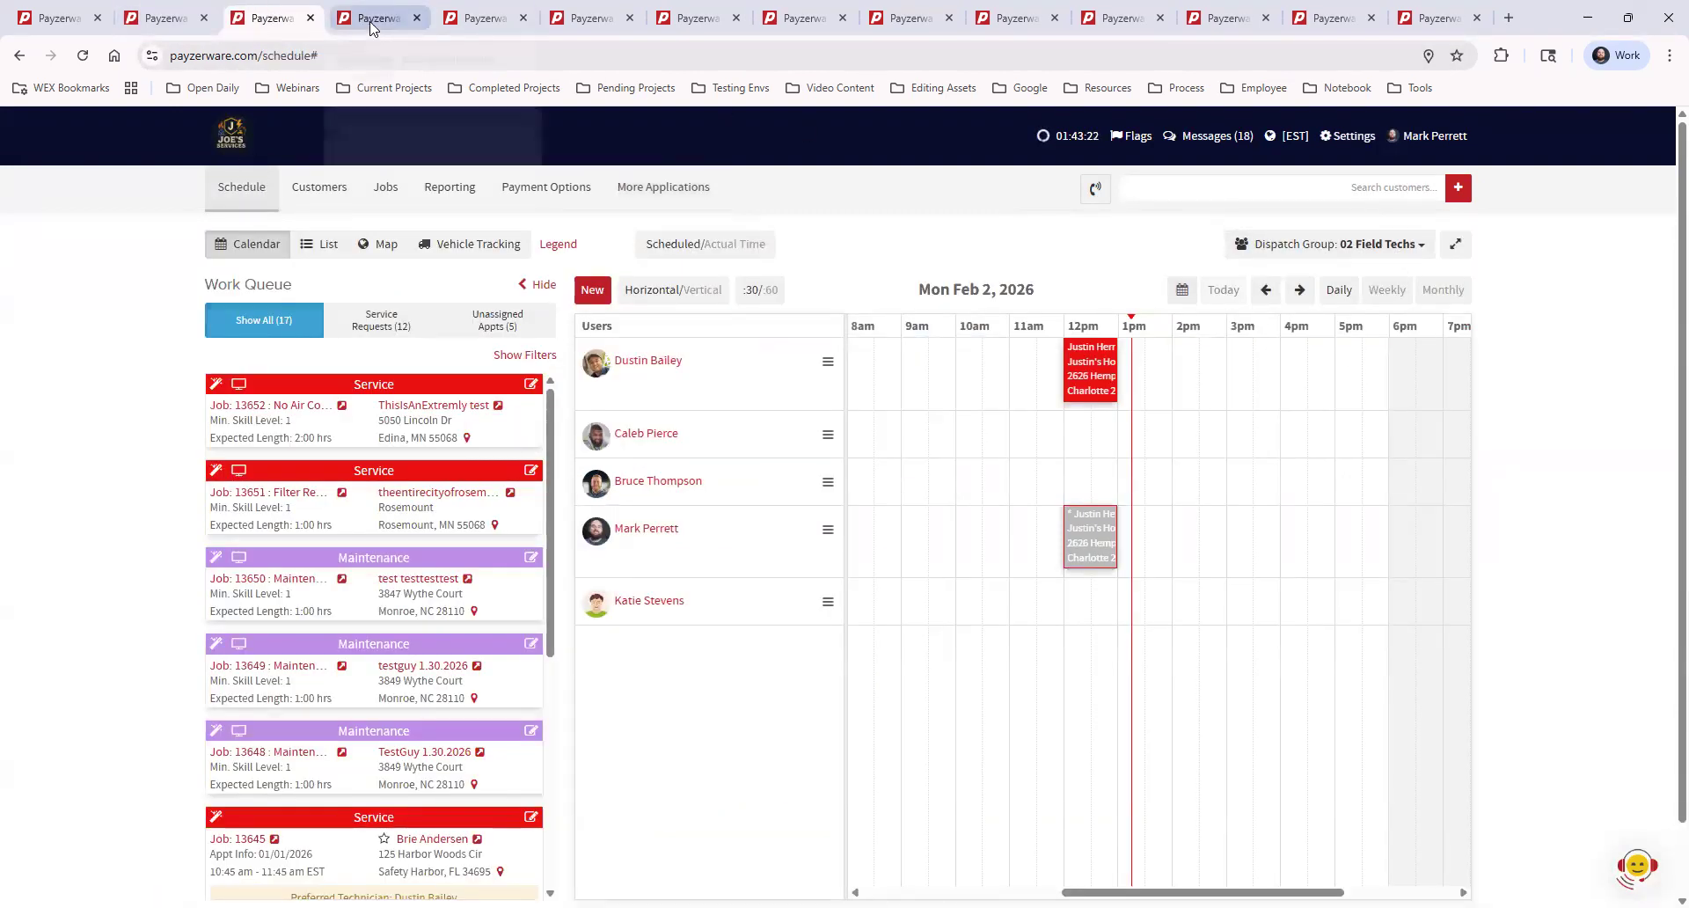
click(1388, 250)
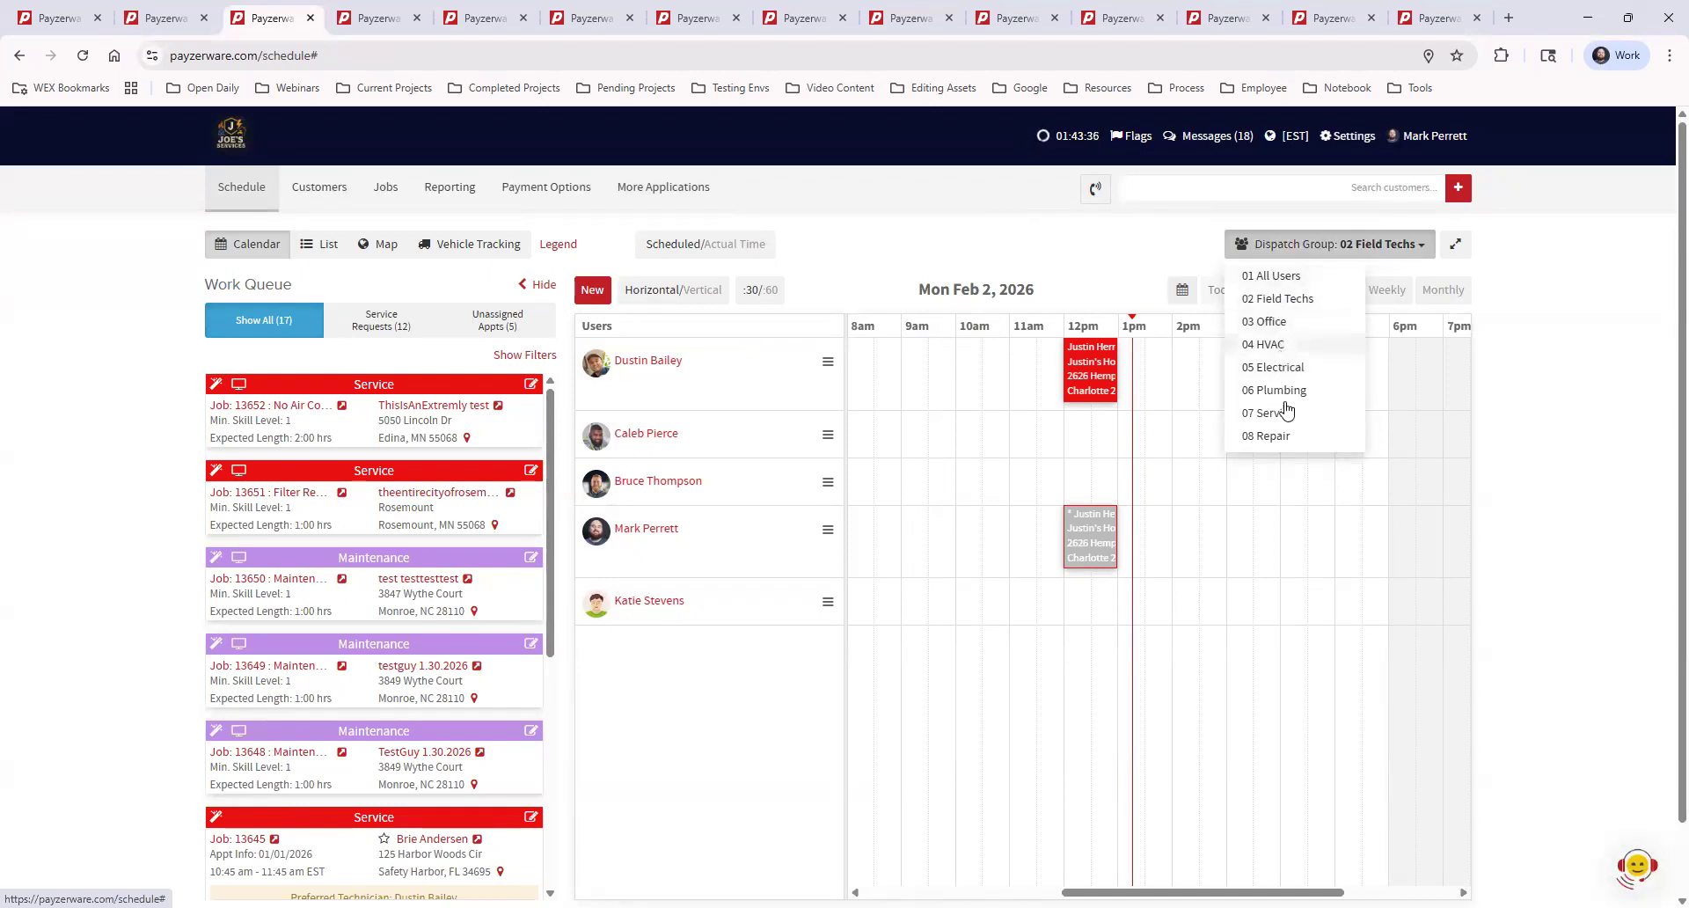
click(162, 19)
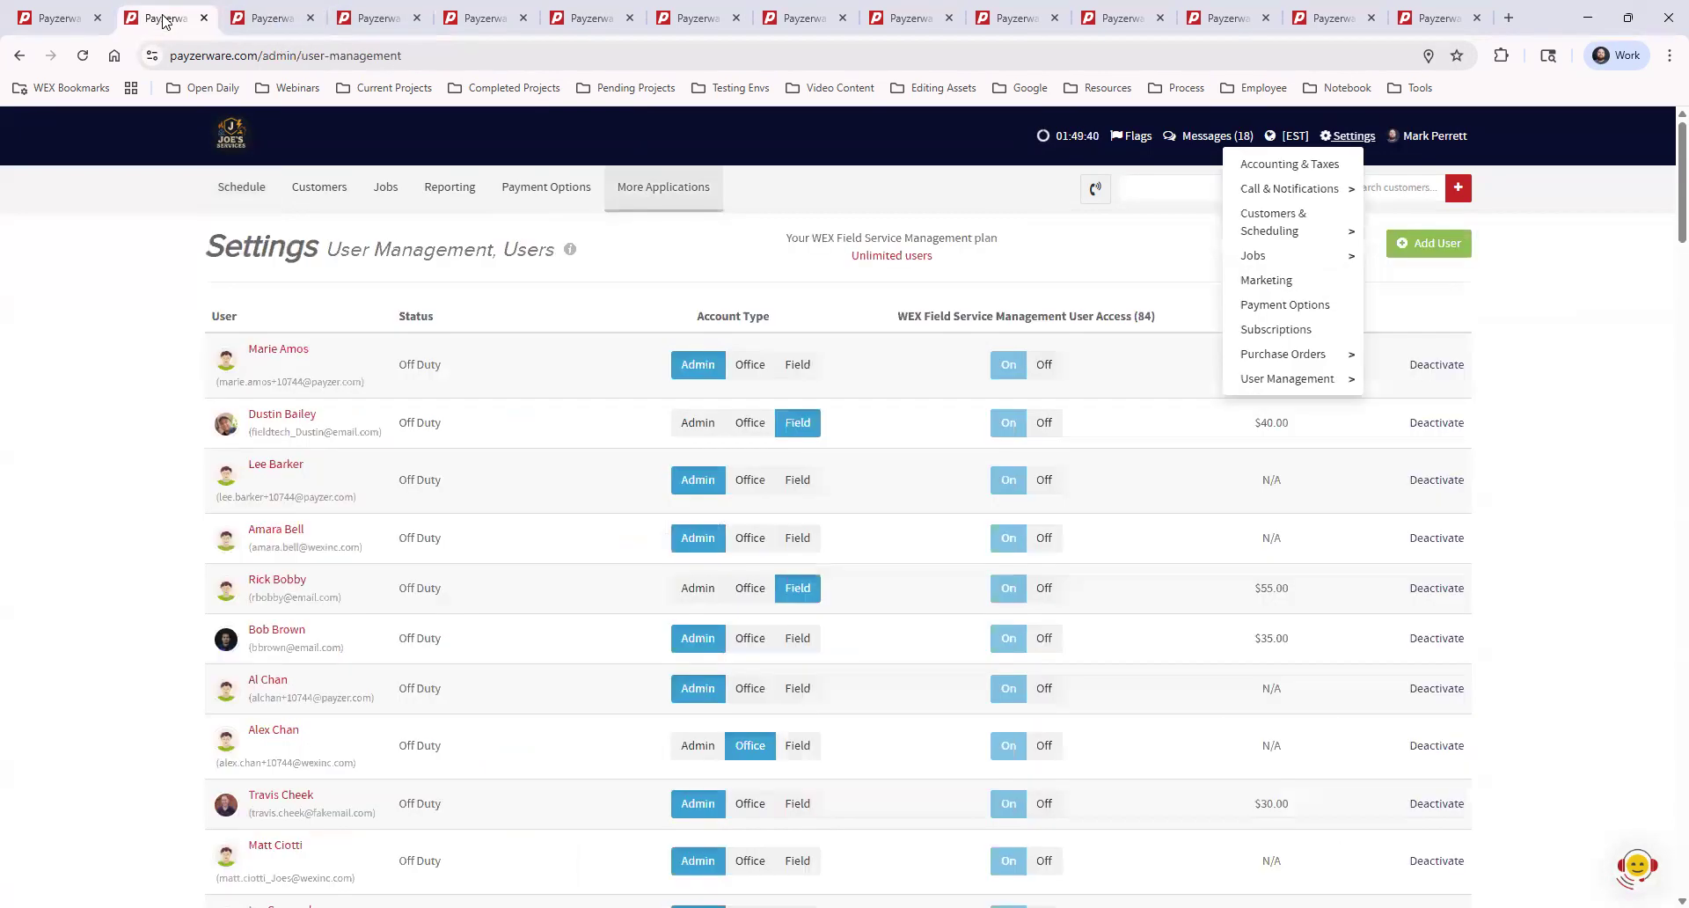
click(281, 21)
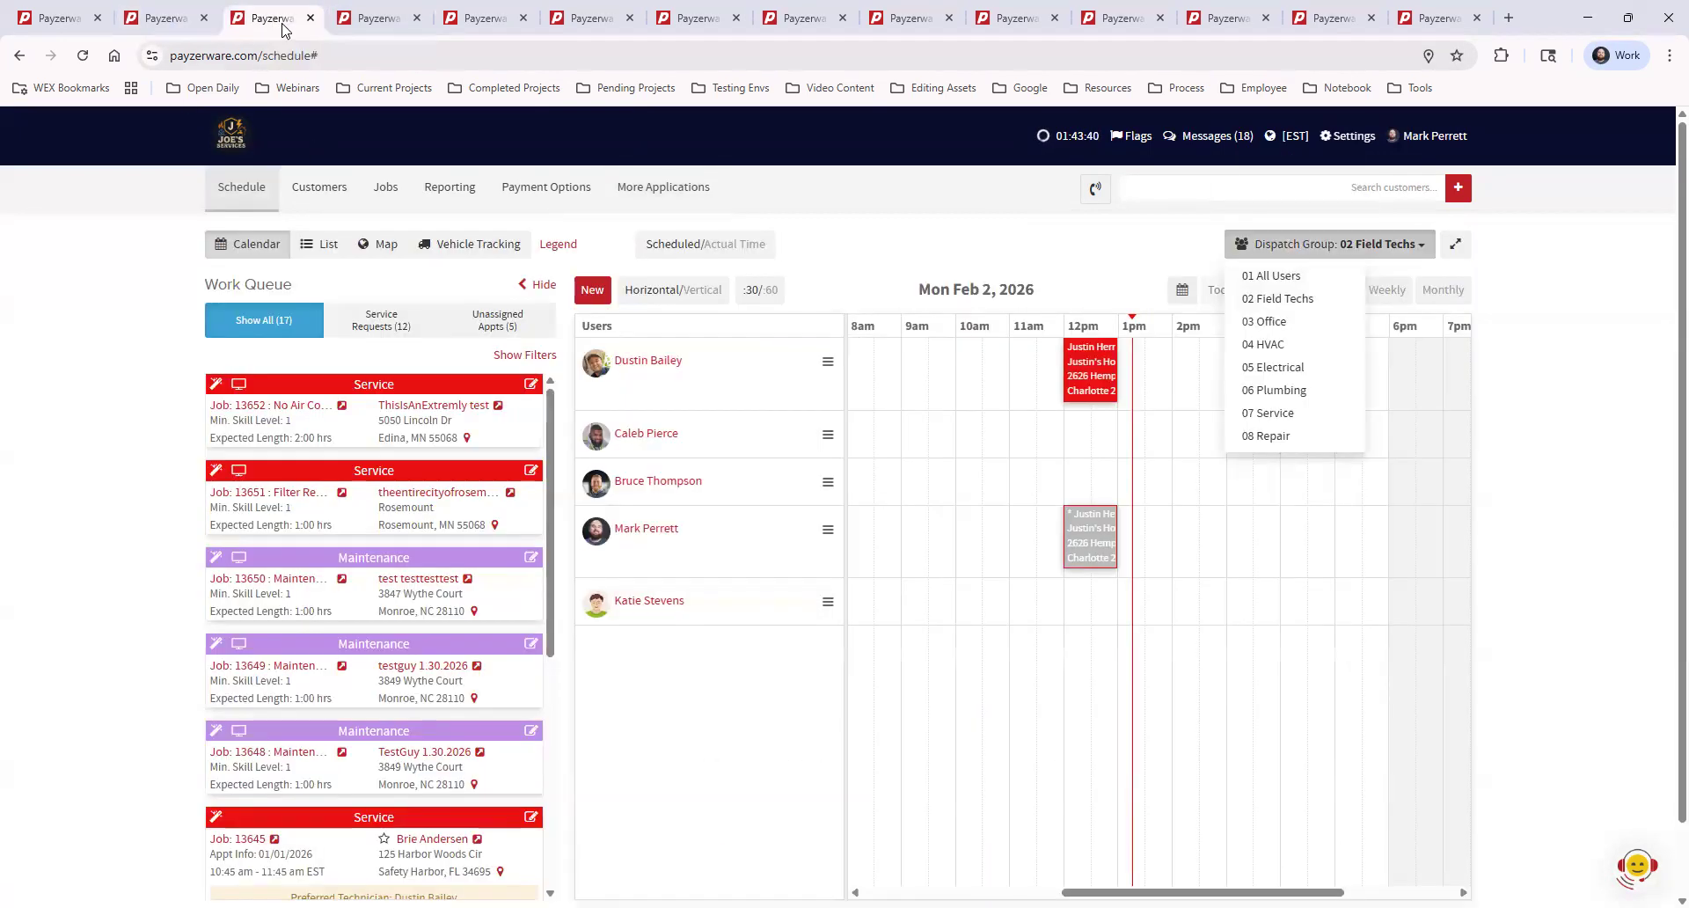
Step: Review the number prefixes in the dispatch group names and the edit and delete options of the 01 All Users group
click(374, 19)
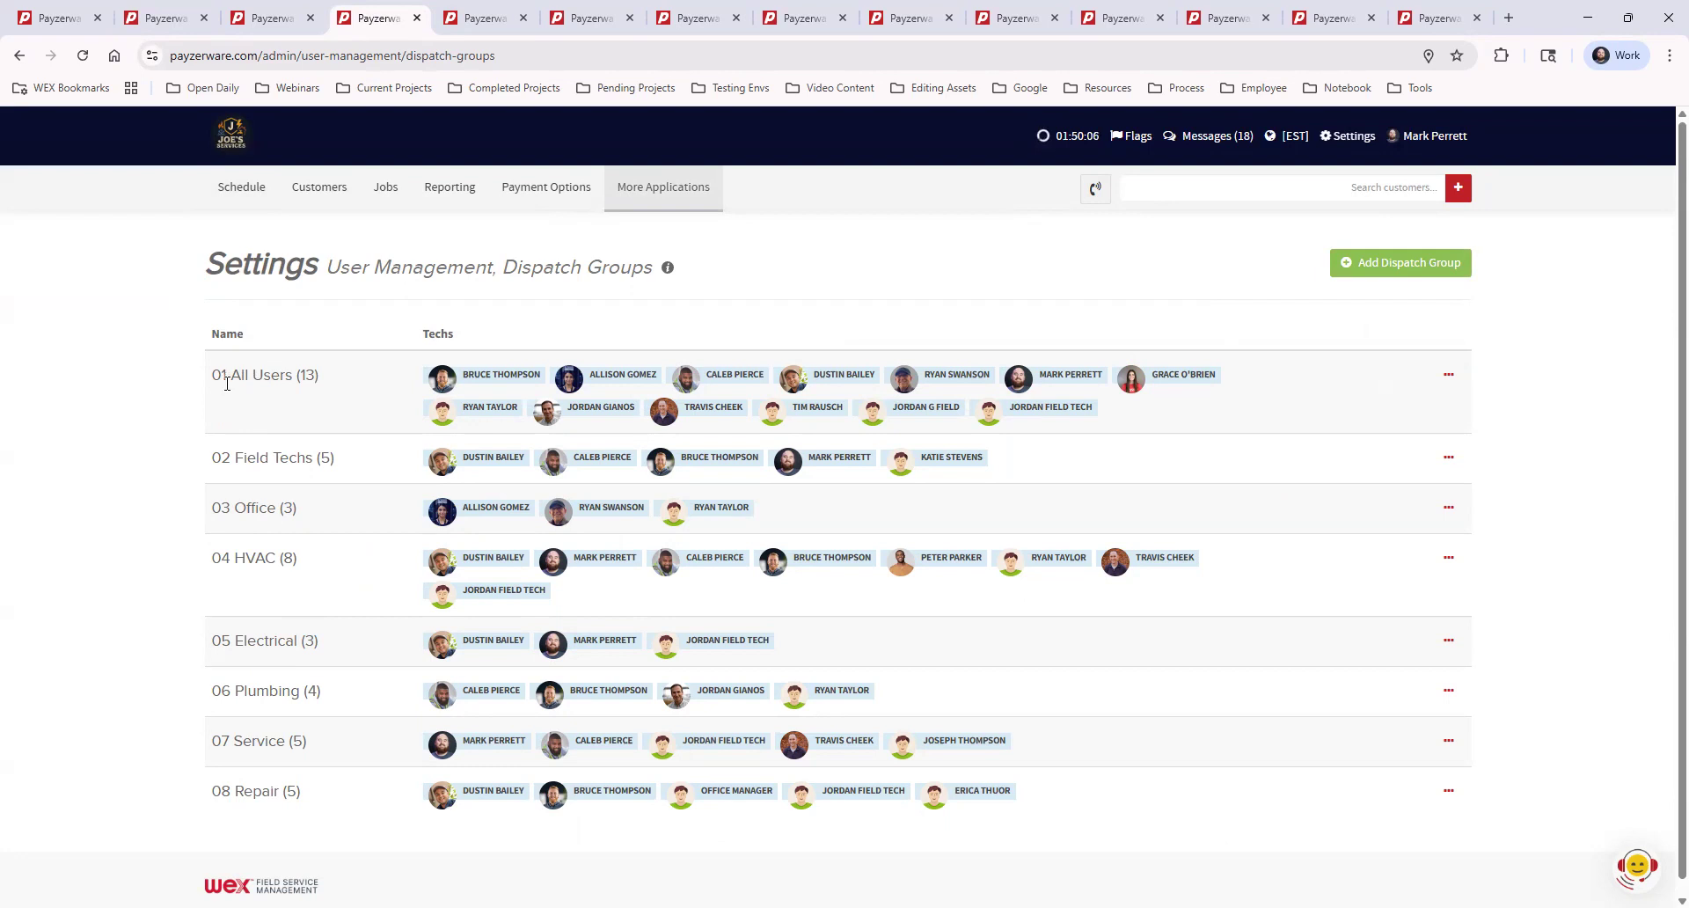
drag(226, 378, 215, 420)
drag(225, 475, 204, 480)
click(274, 538)
click(1449, 378)
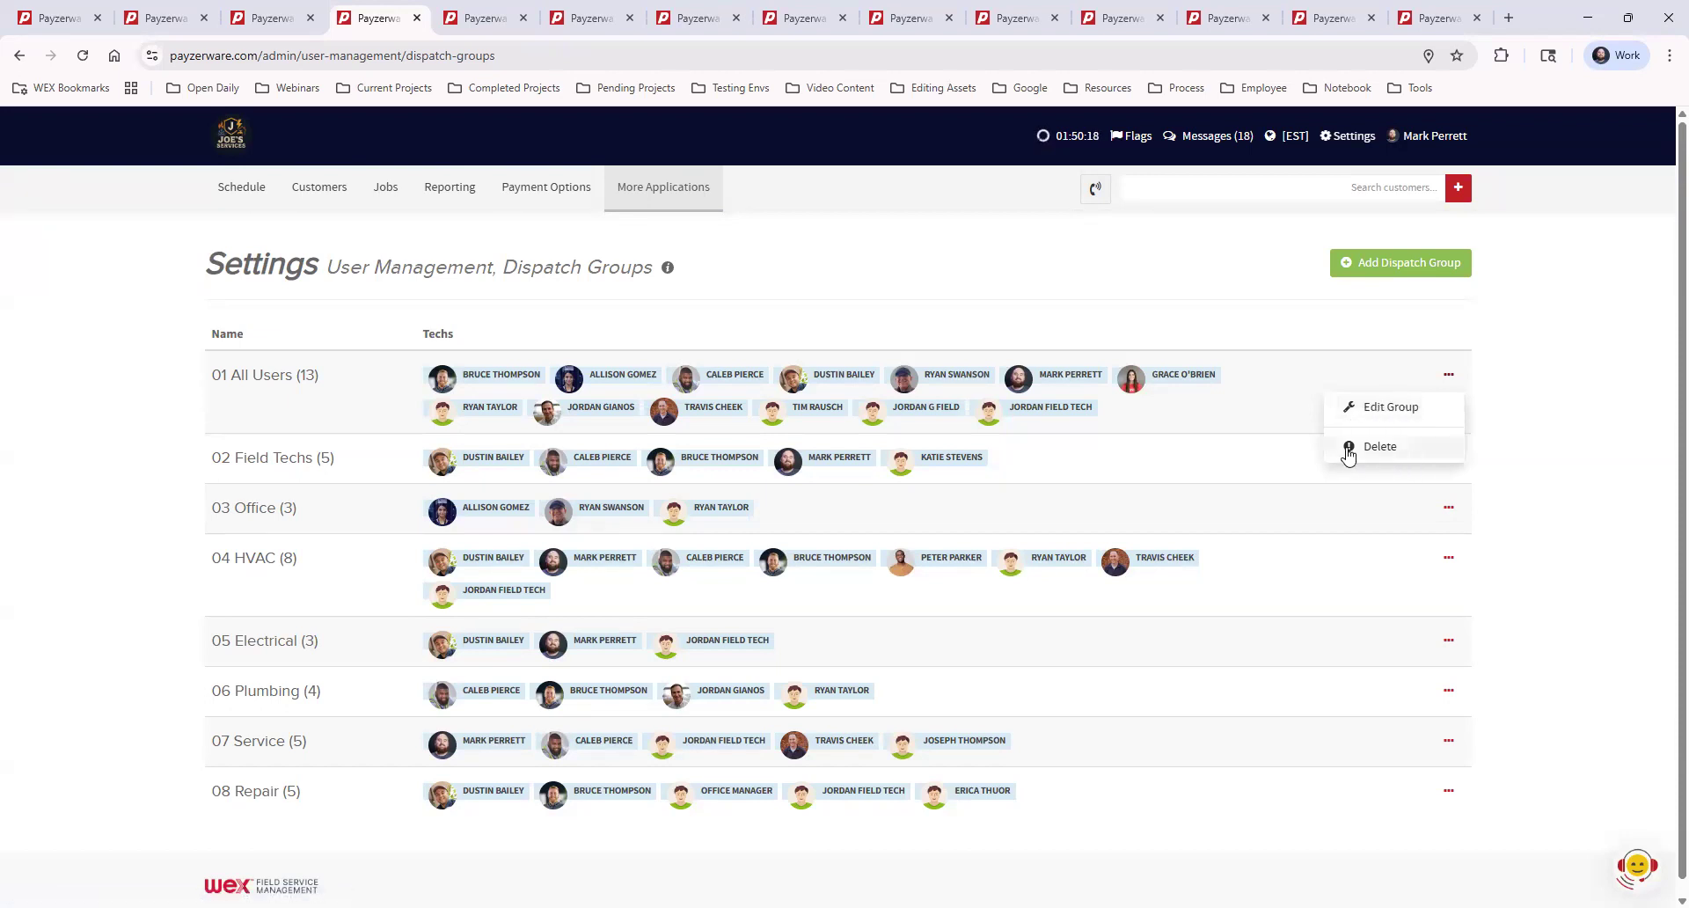
click(1564, 397)
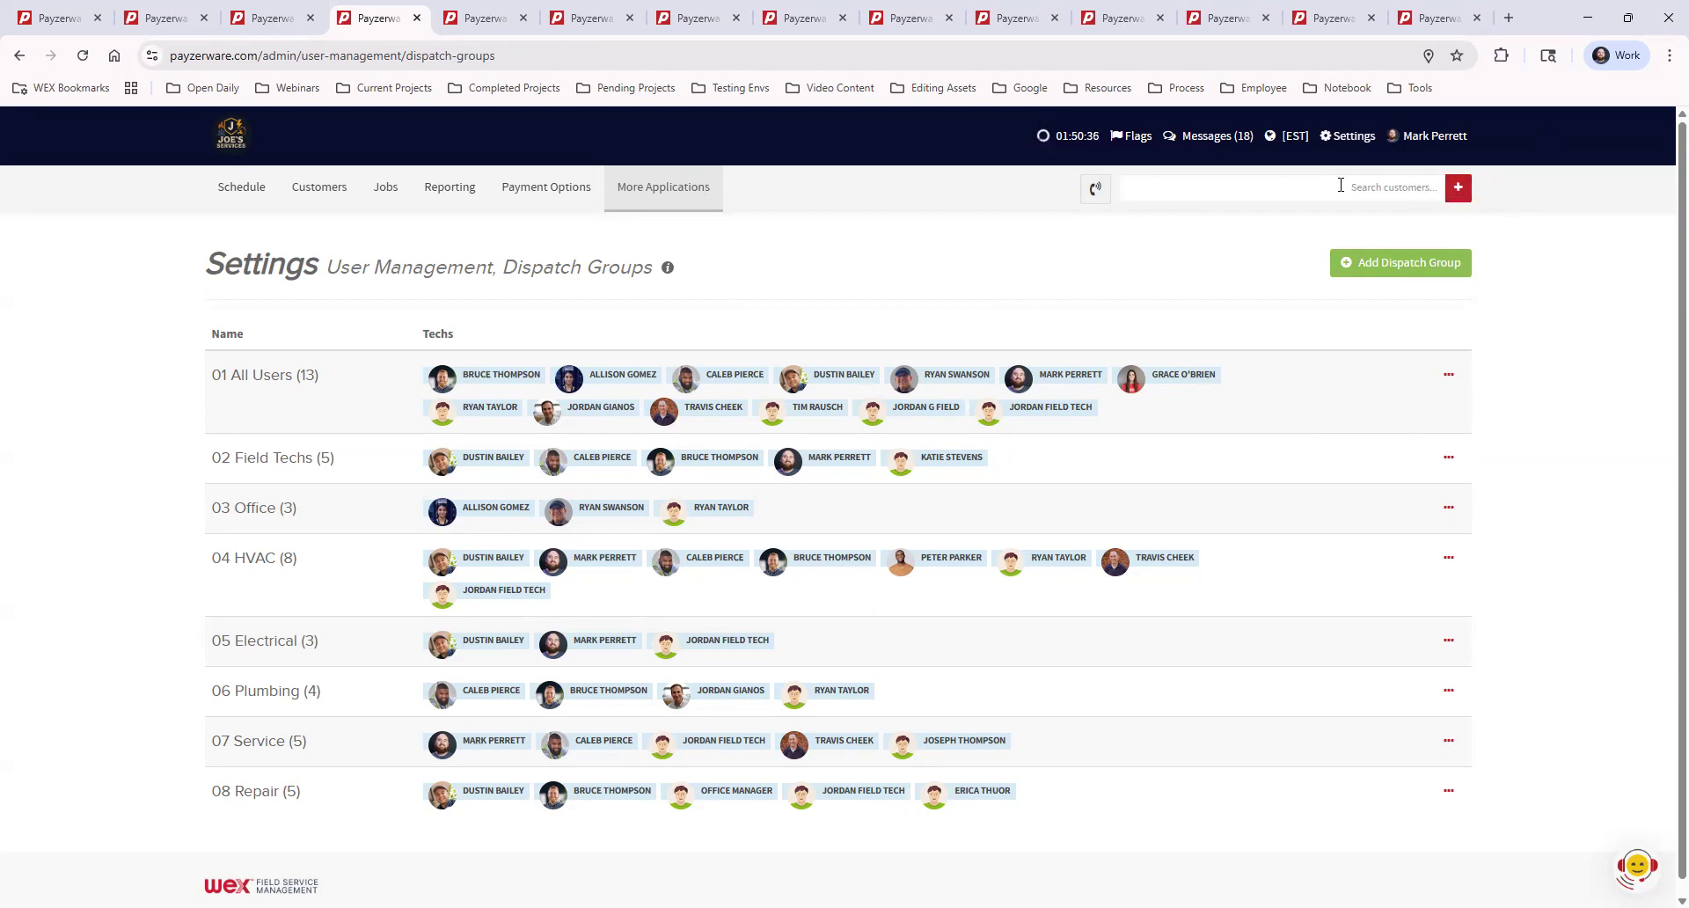
Step: Search the customers by first name and open the matching customer's record
click(1327, 183)
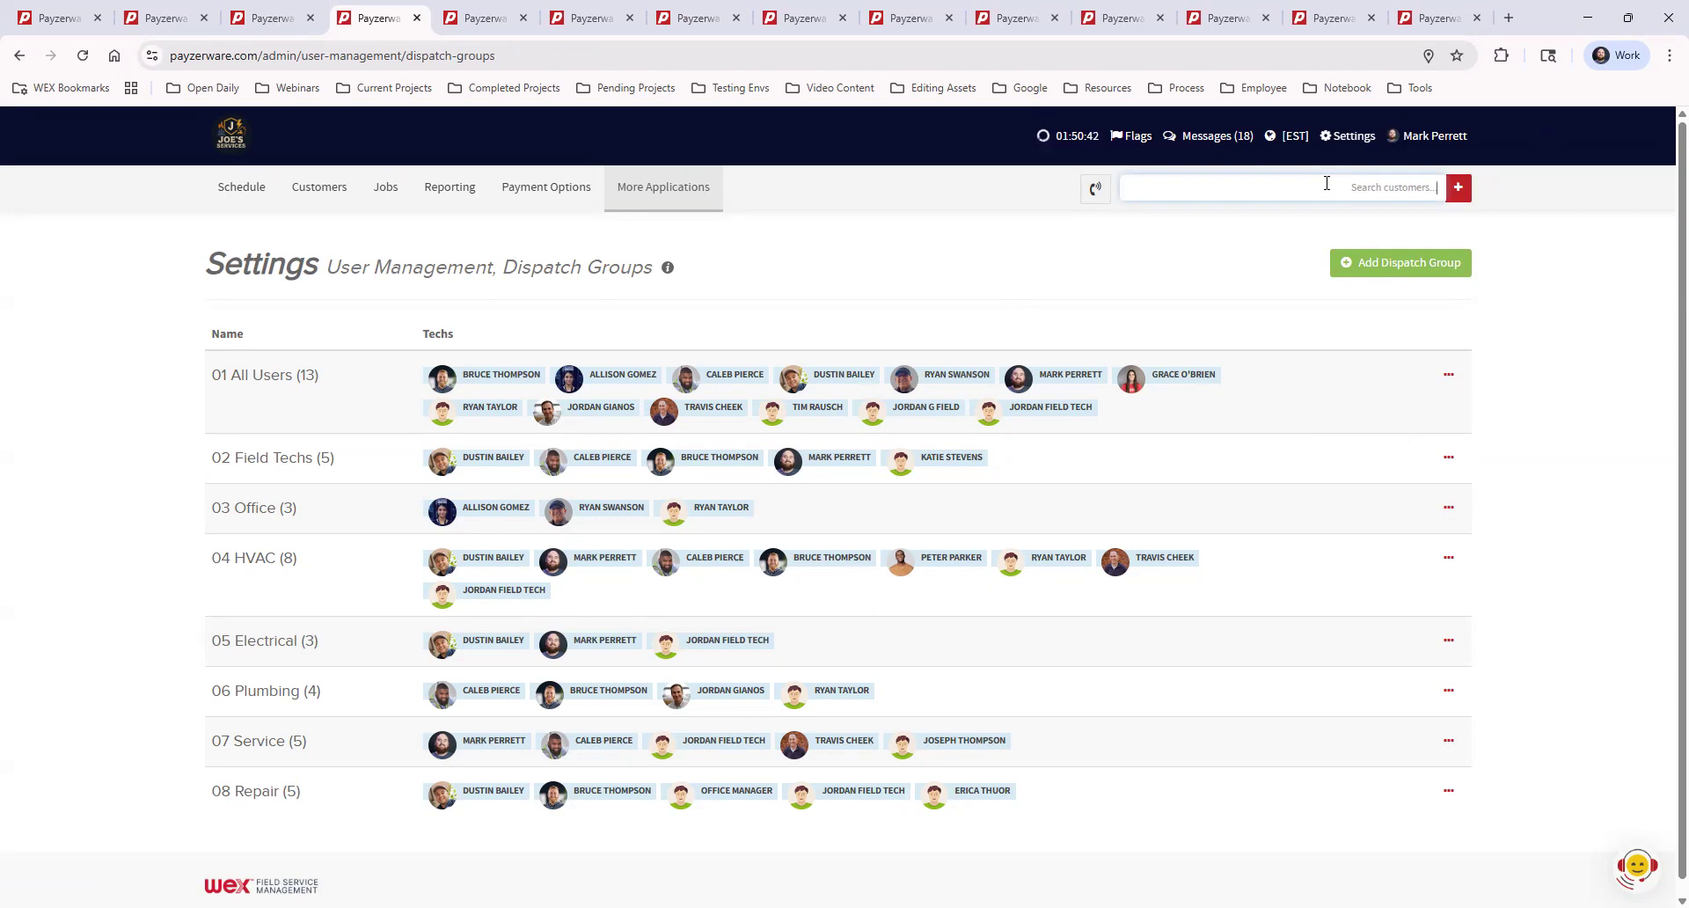
text(justin)
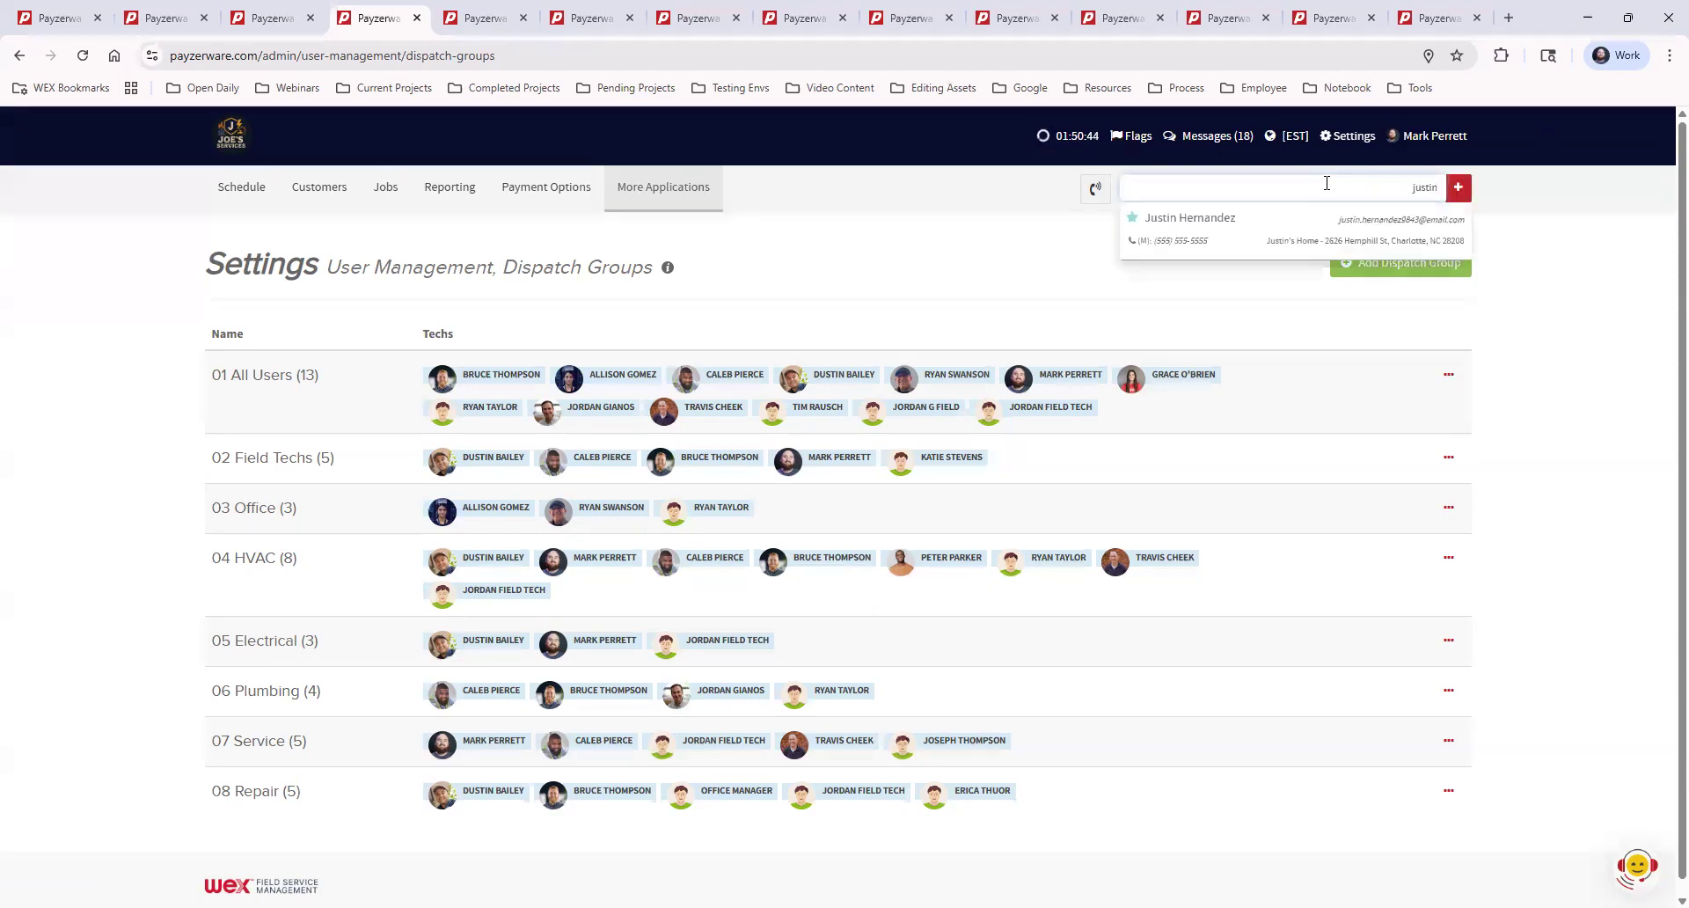
click(1278, 226)
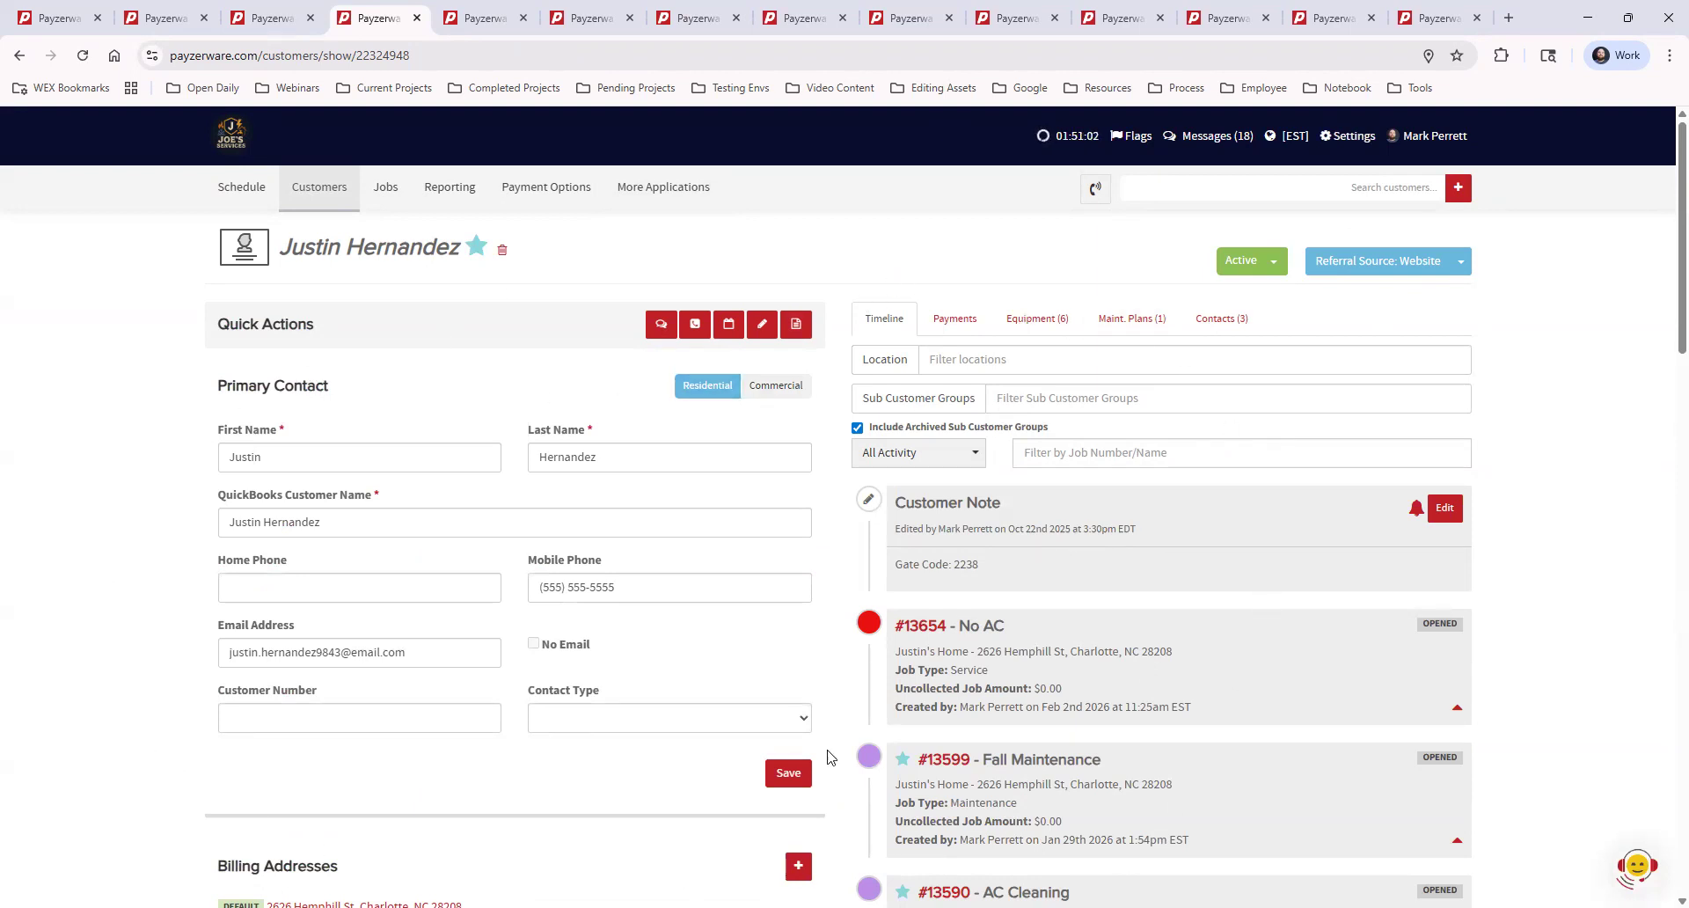
Step: Examine the customer's billing address, locations, settings and preferences, and the job history in the timeline
scroll(999, 550, down, 6)
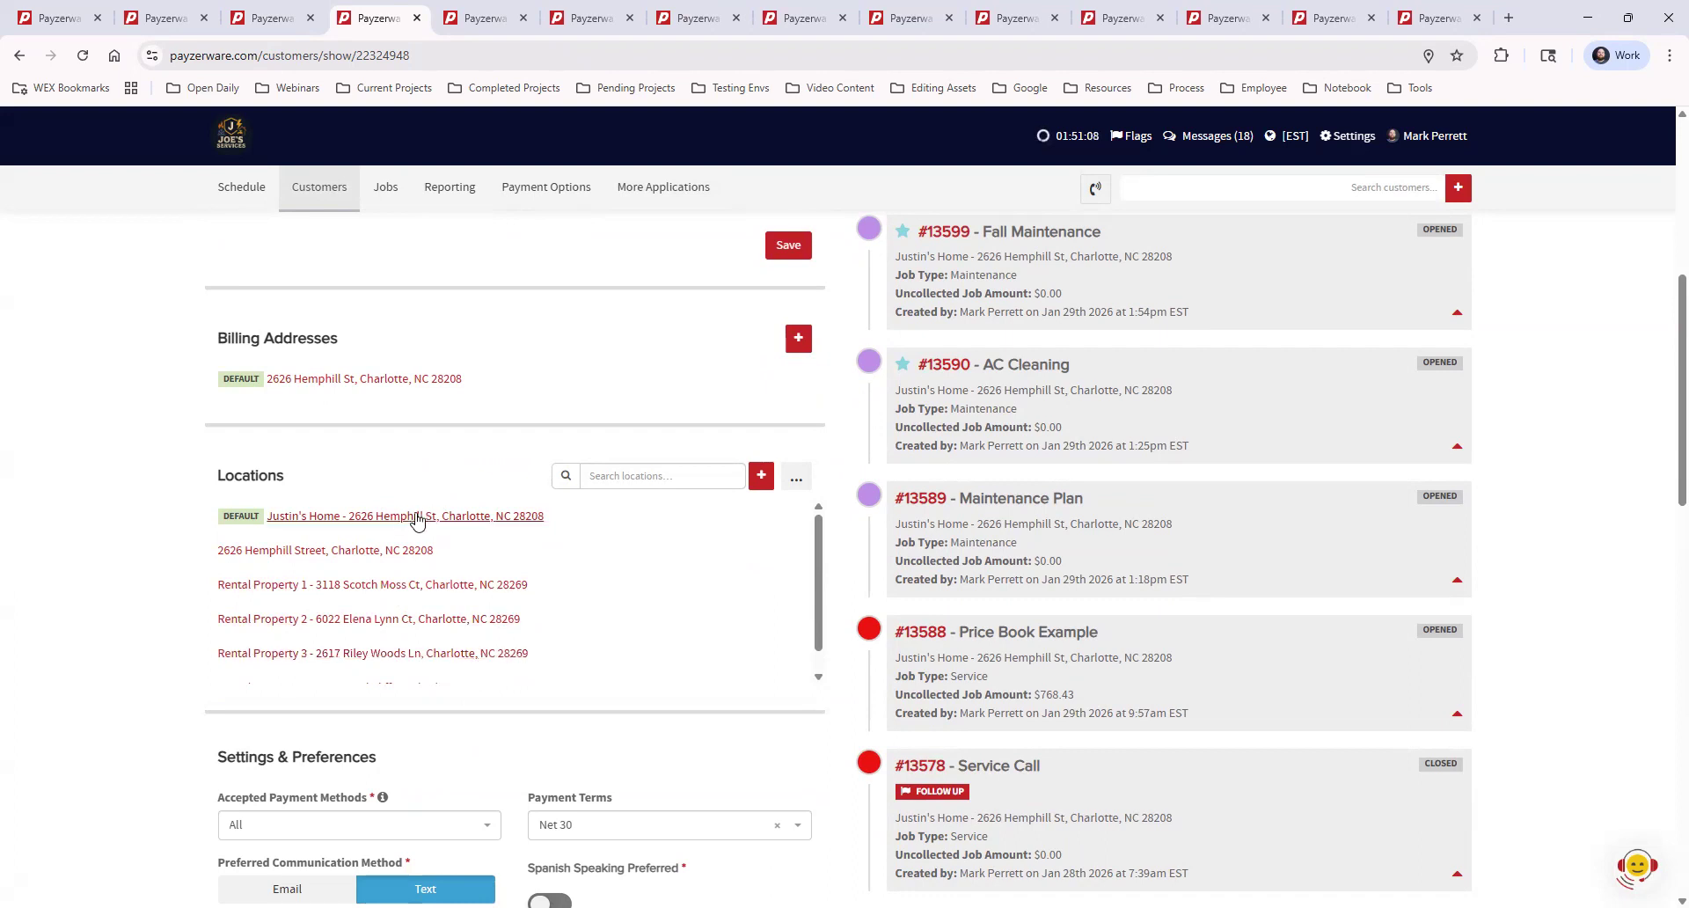
scroll(672, 652, down, 2)
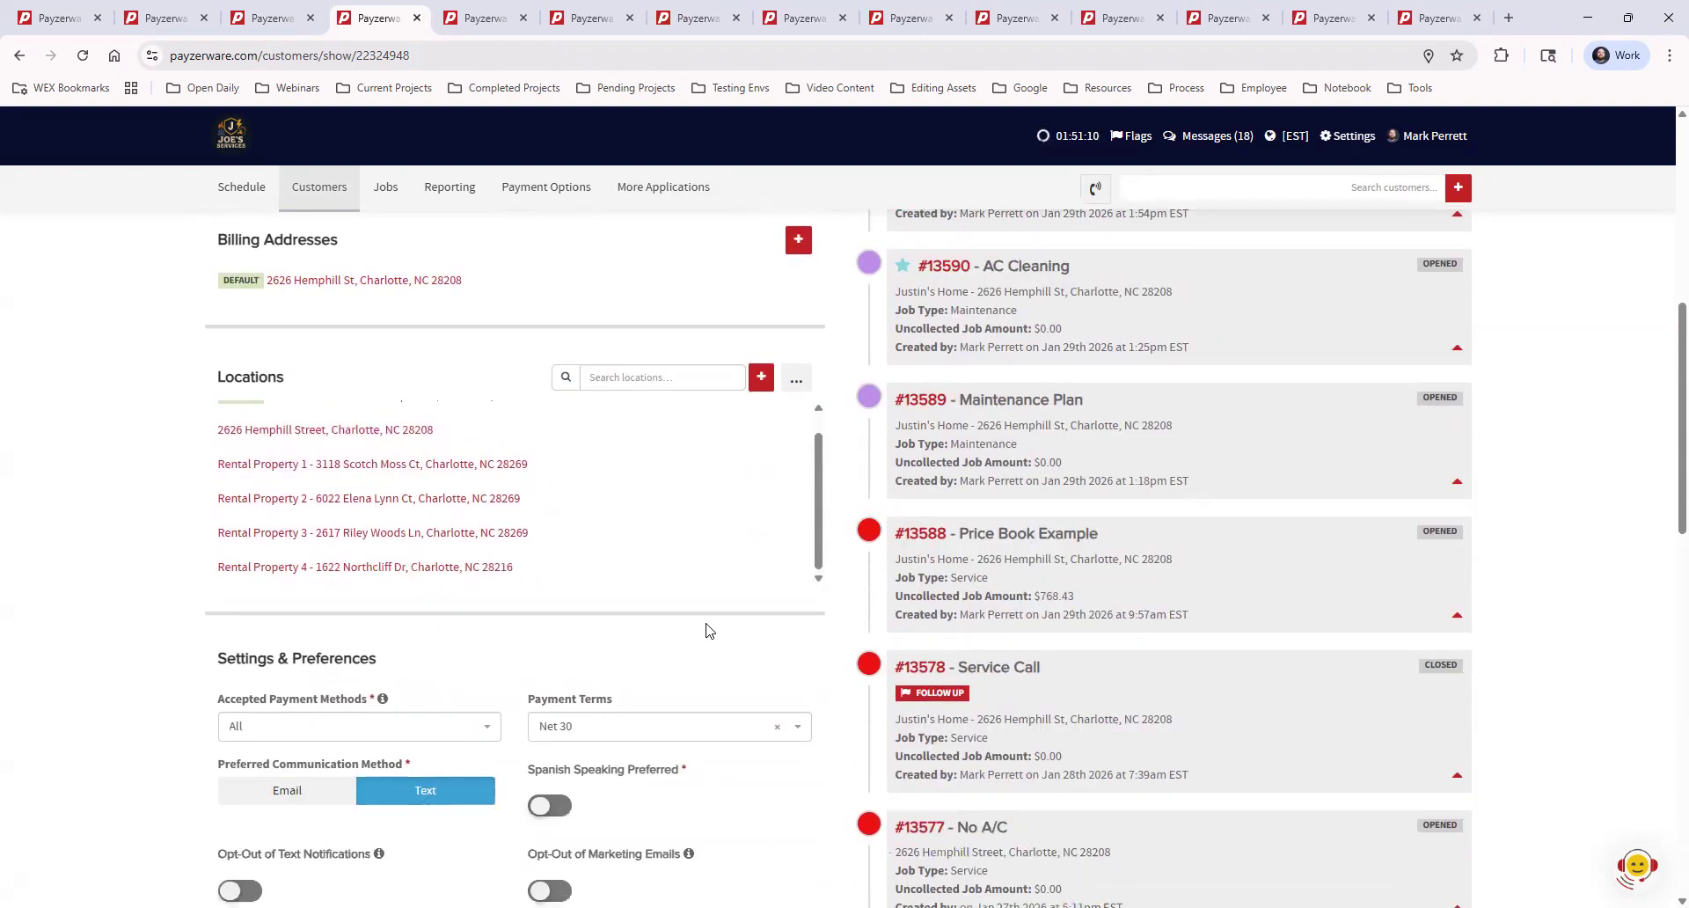
scroll(709, 630, down, 3)
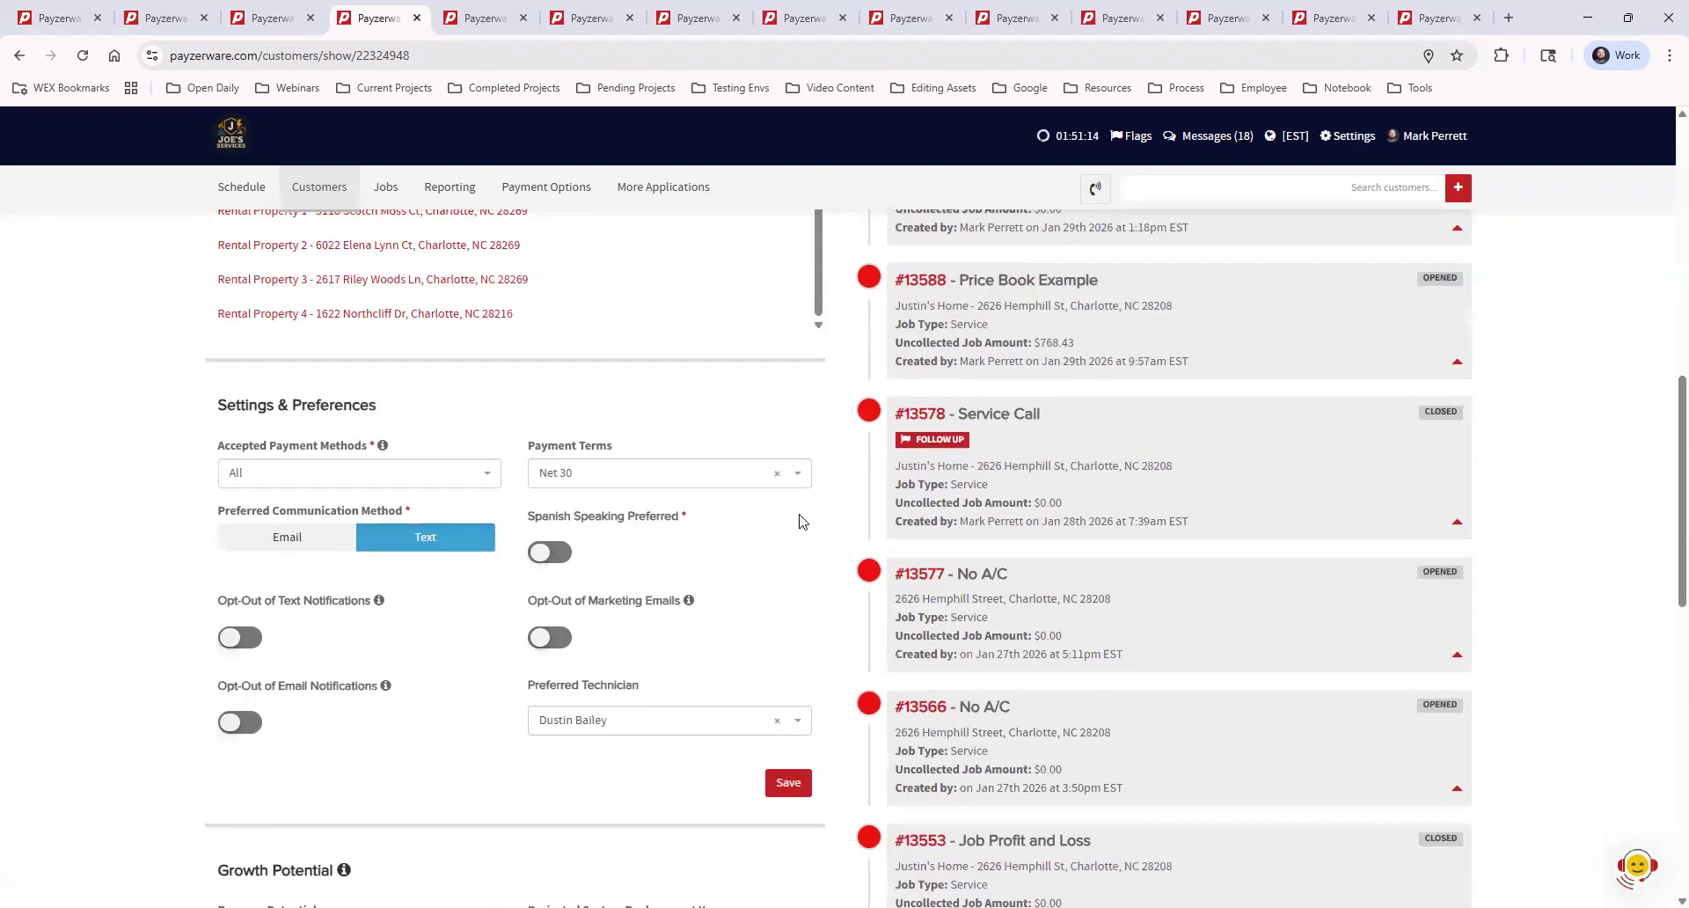
scroll(1255, 659, up, 10)
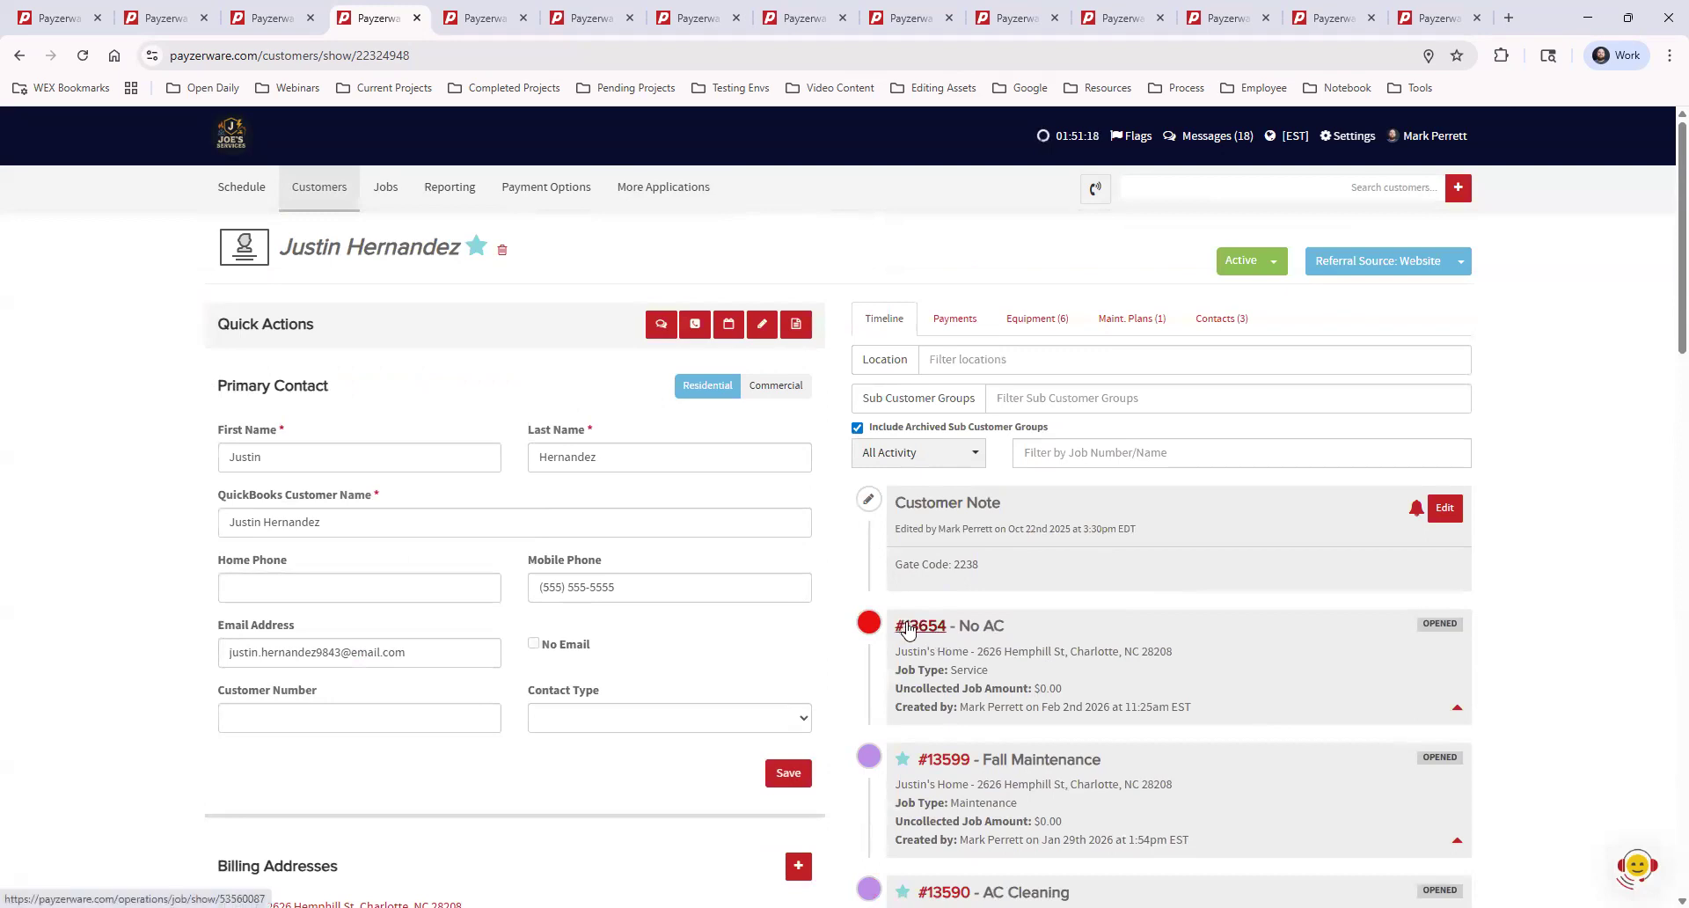
scroll(992, 628, down, 5)
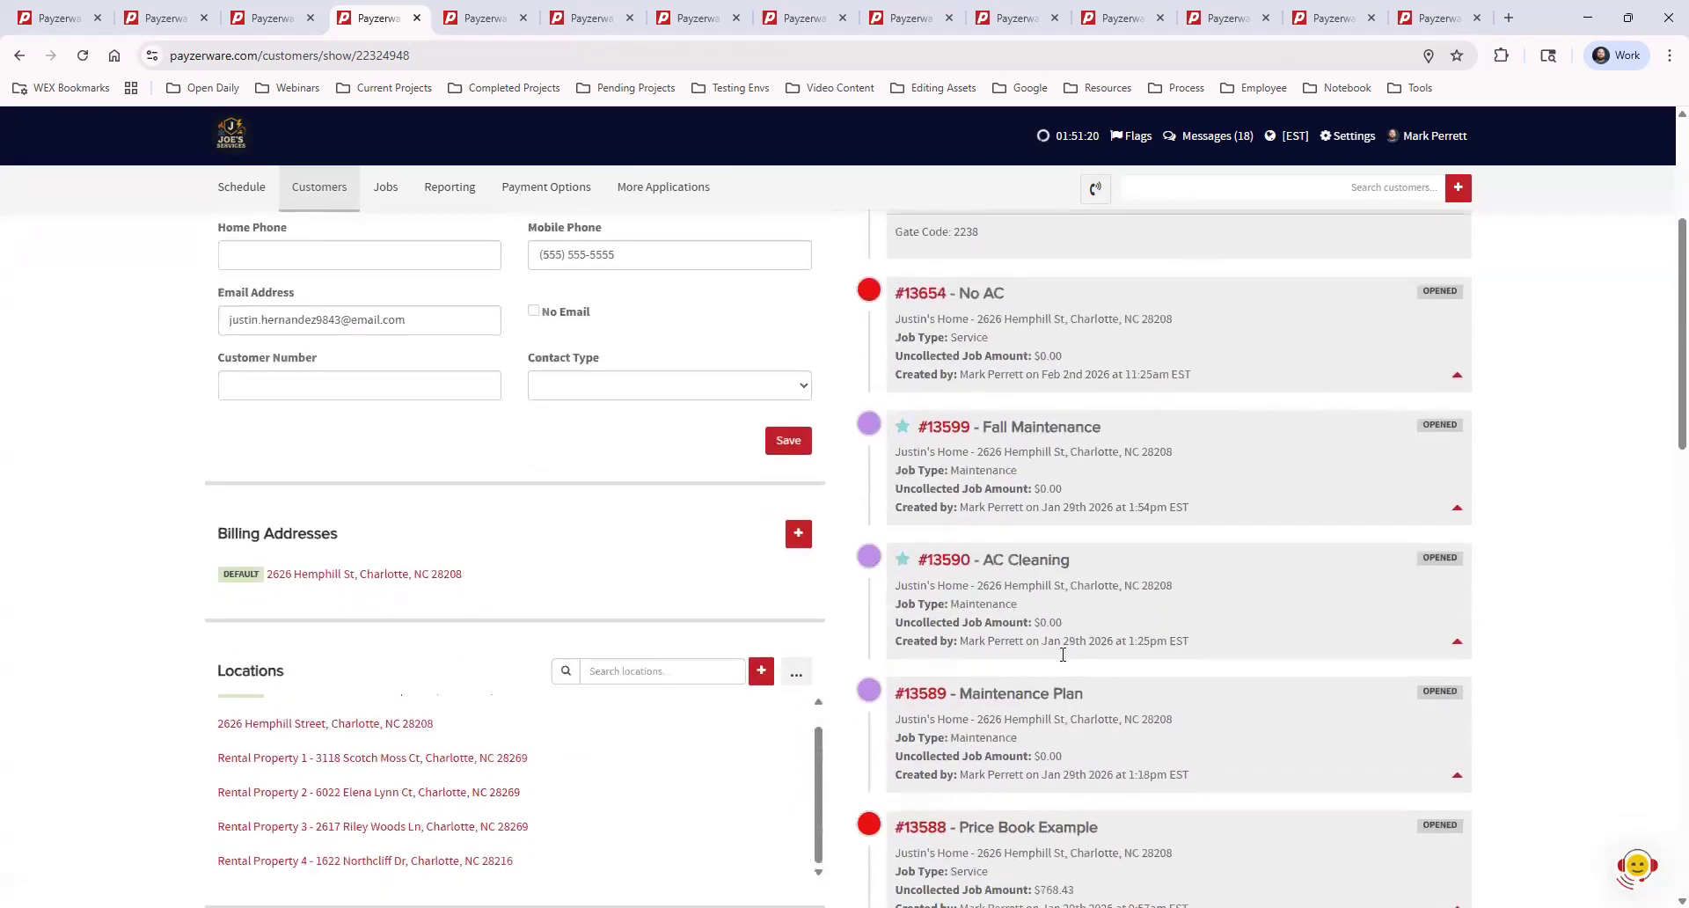
scroll(1062, 661, up, 3)
scroll(1062, 661, up, 2)
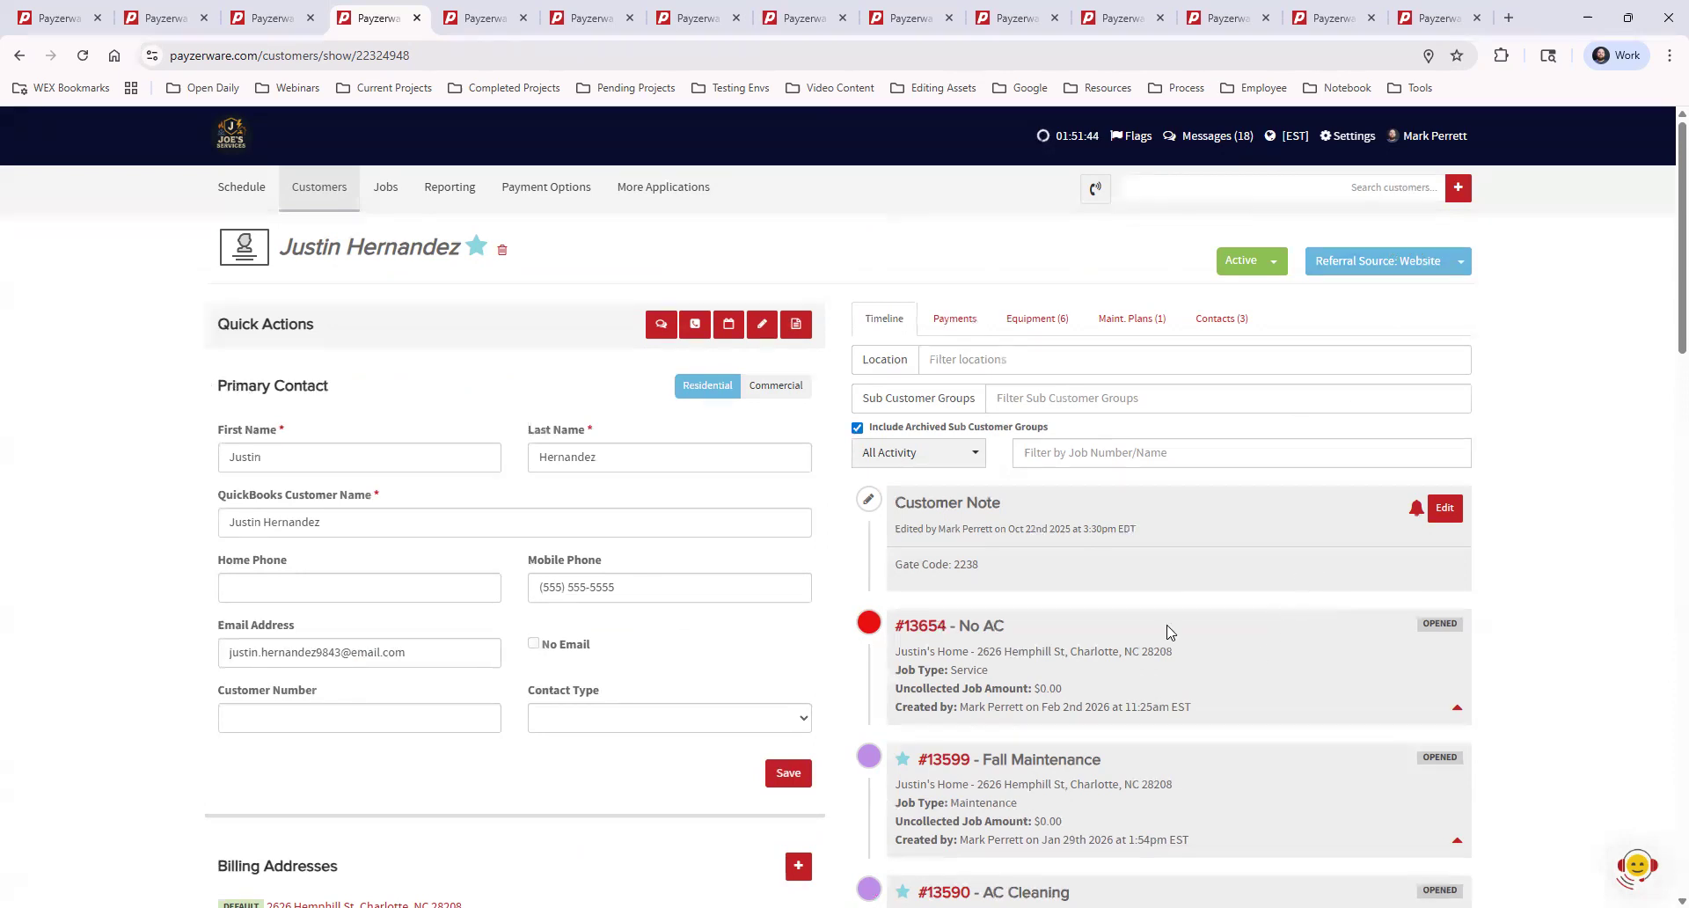
scroll(924, 641, down, 3)
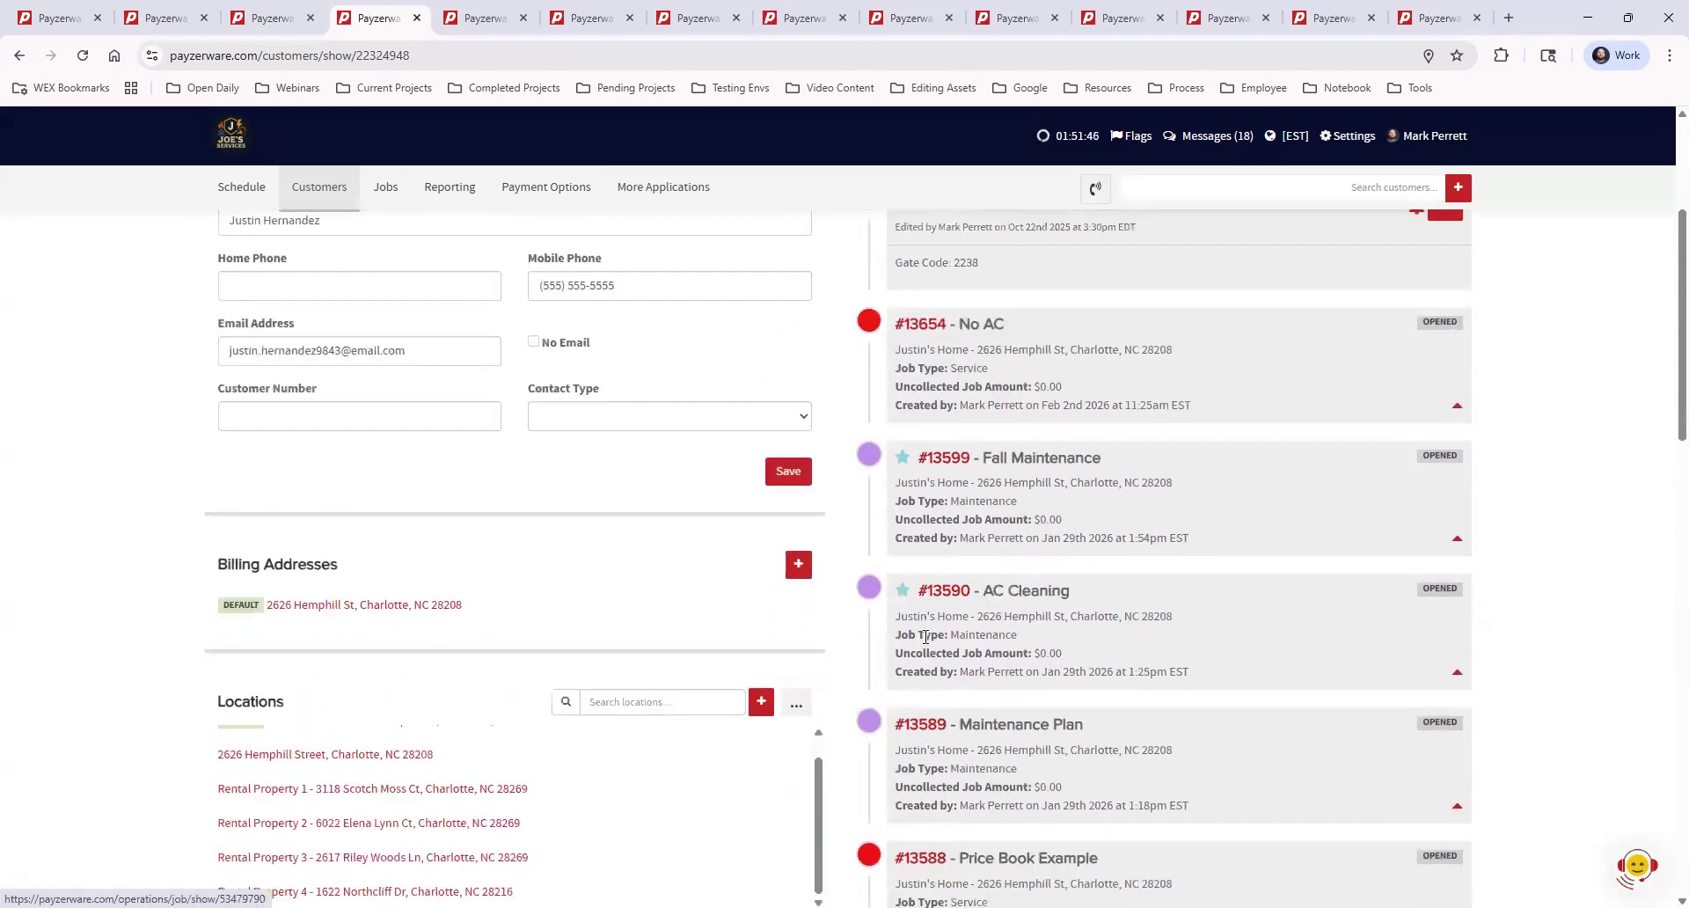
scroll(926, 637, up, 3)
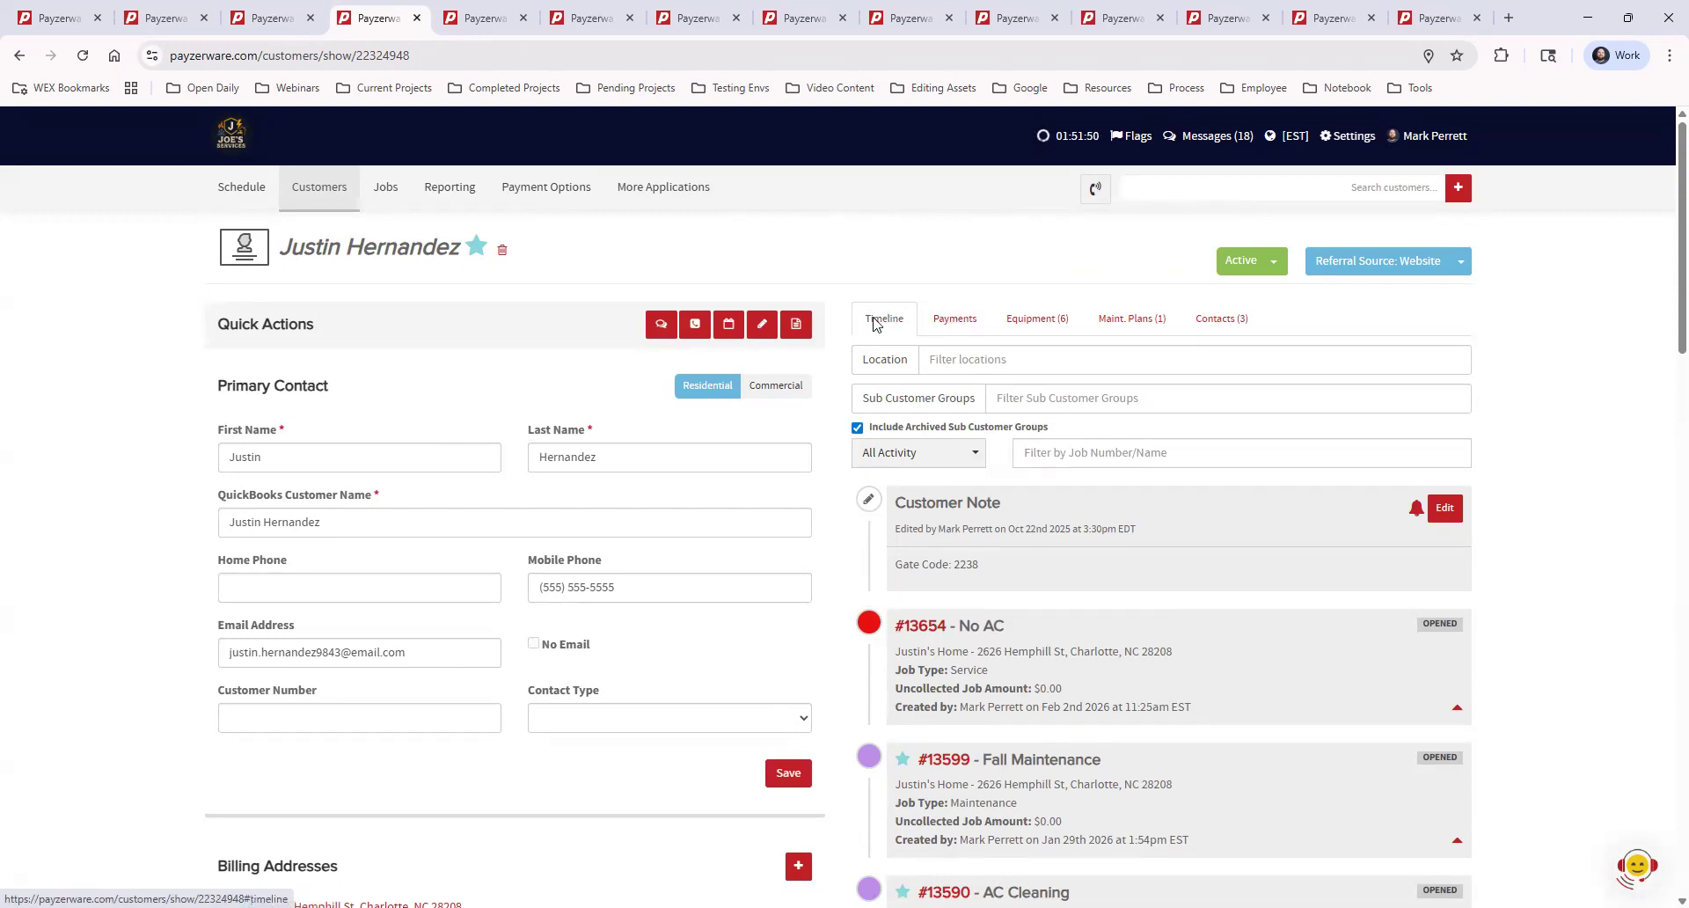
Step: Review the customer's payments, equipment and its location choices, maintenance plans and contacts
click(953, 322)
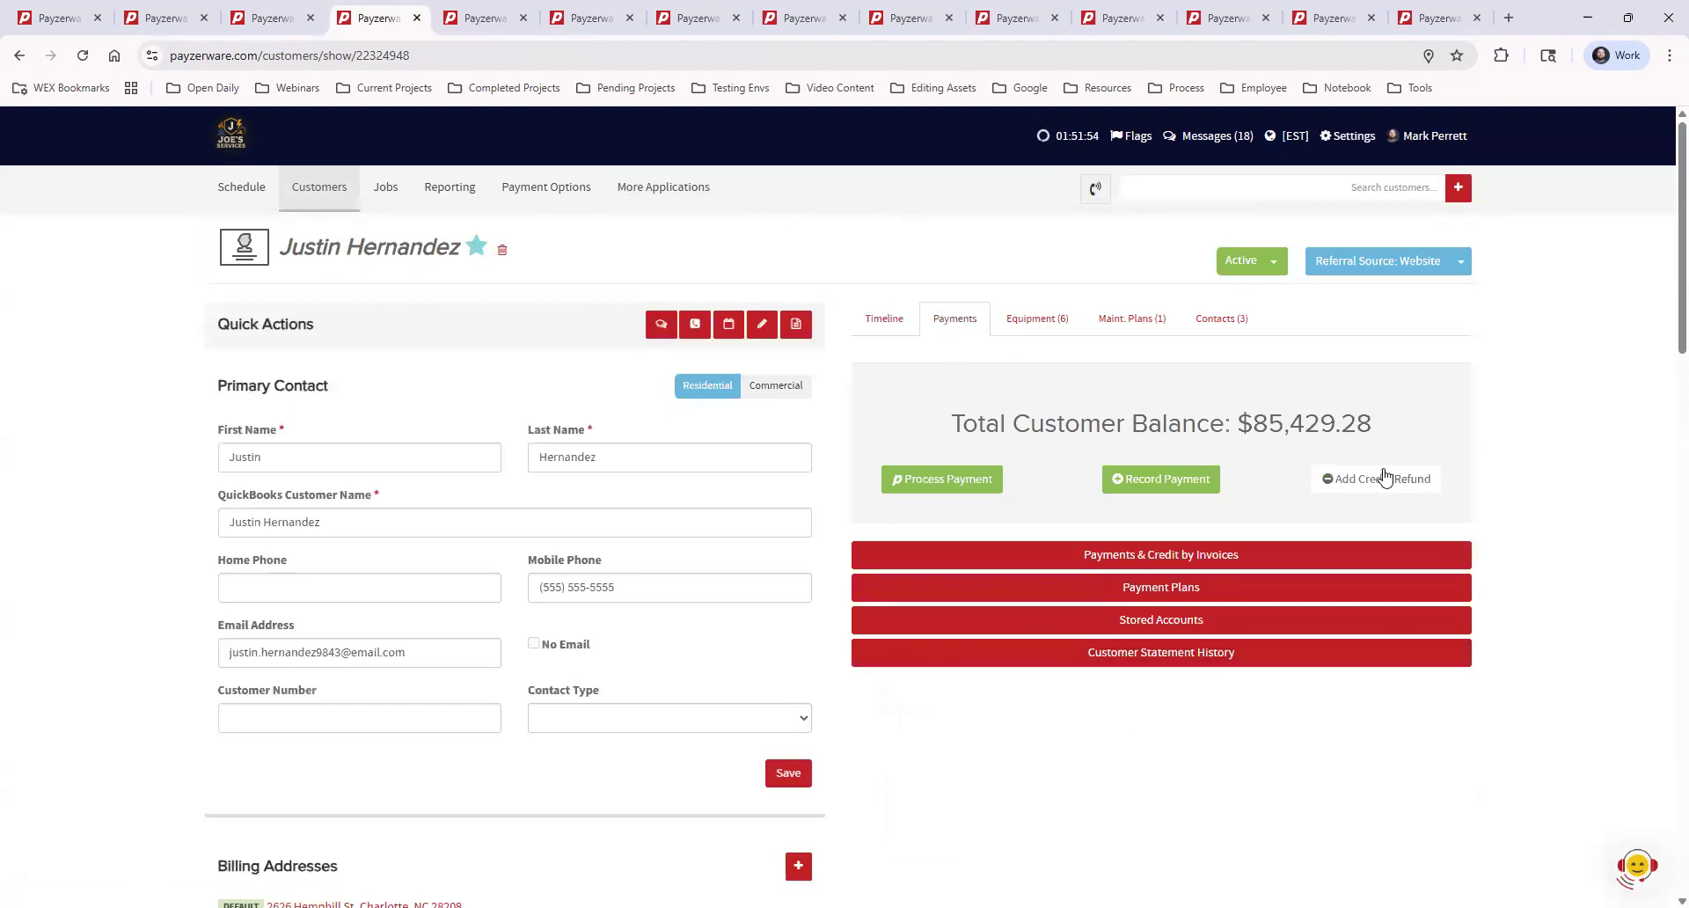
click(1033, 324)
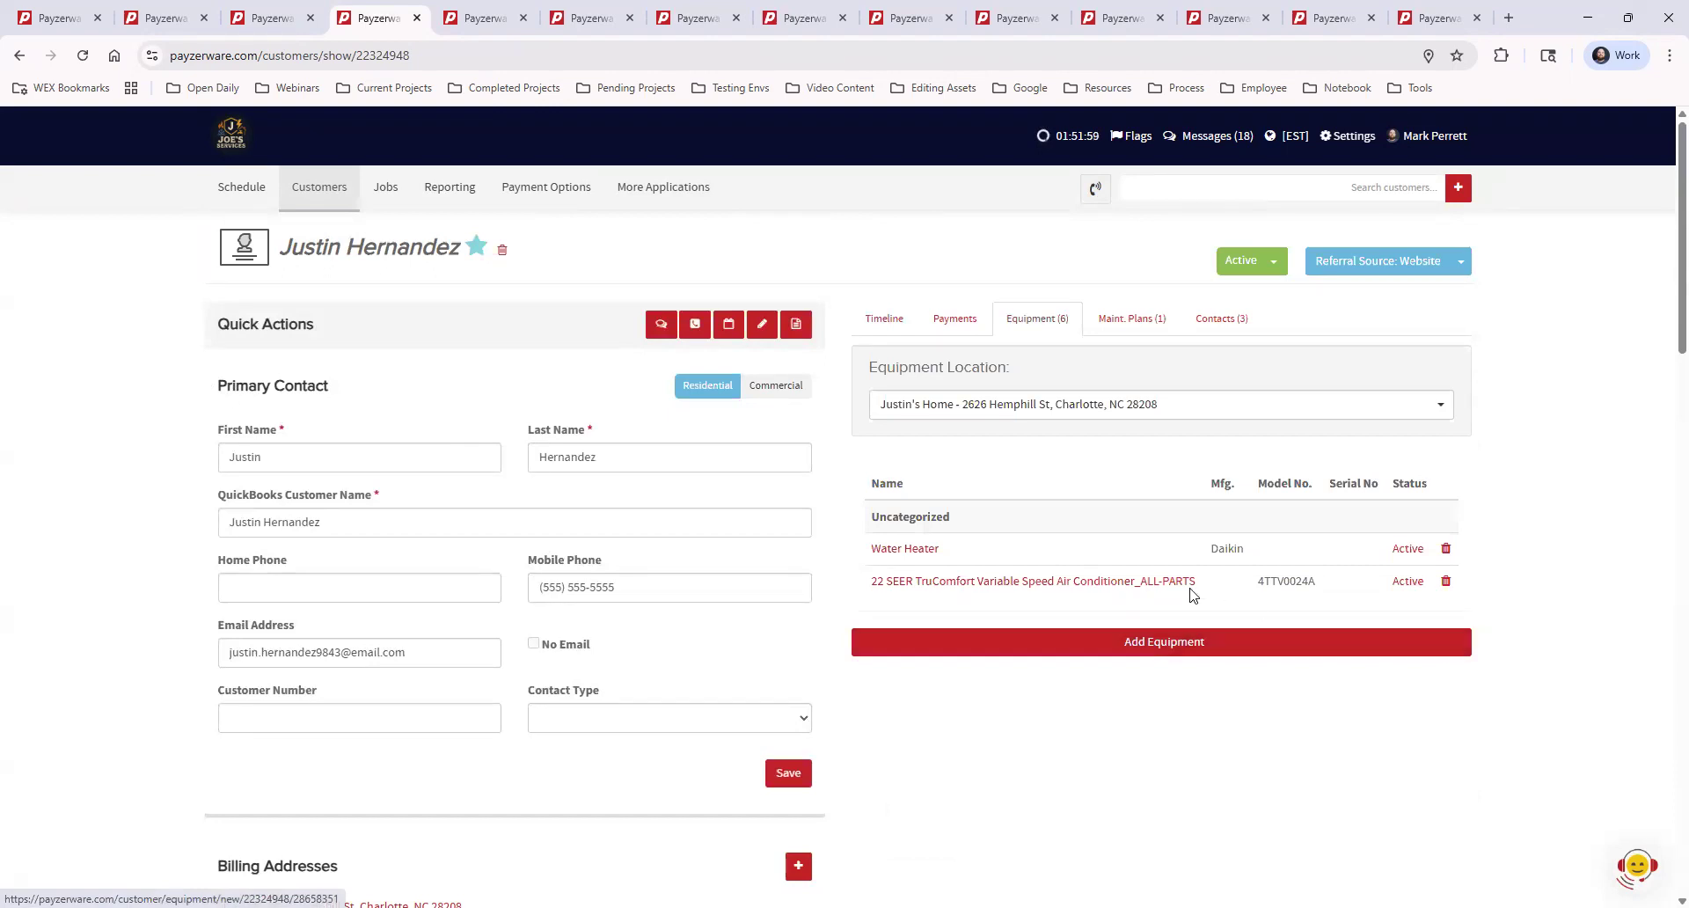
click(973, 406)
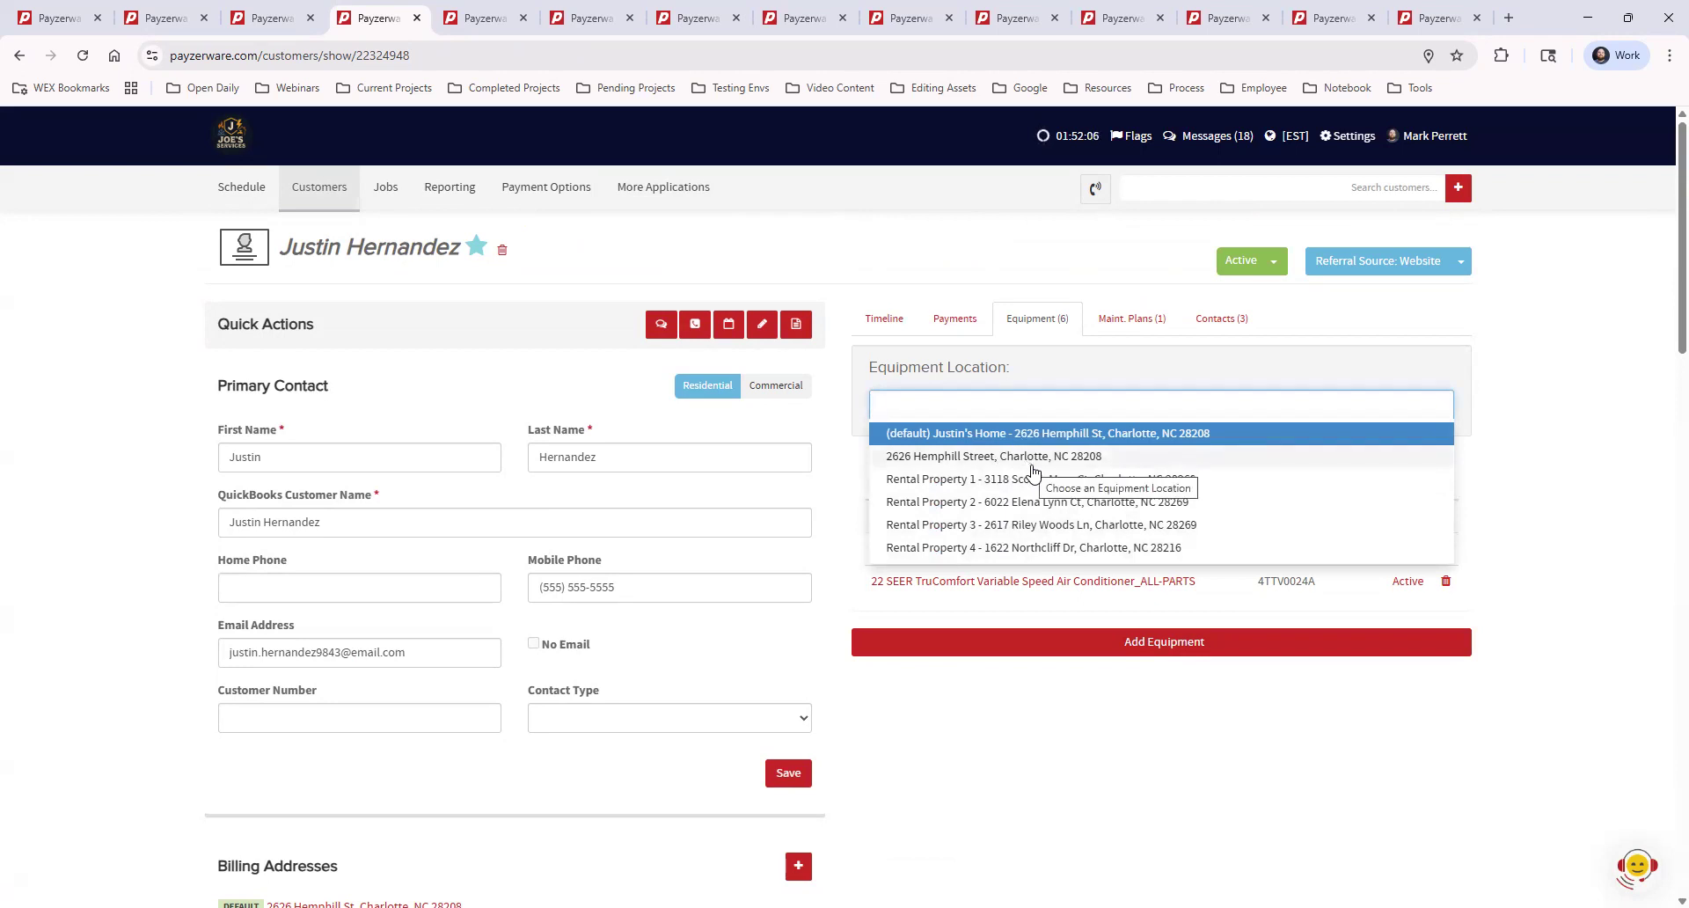
click(1513, 480)
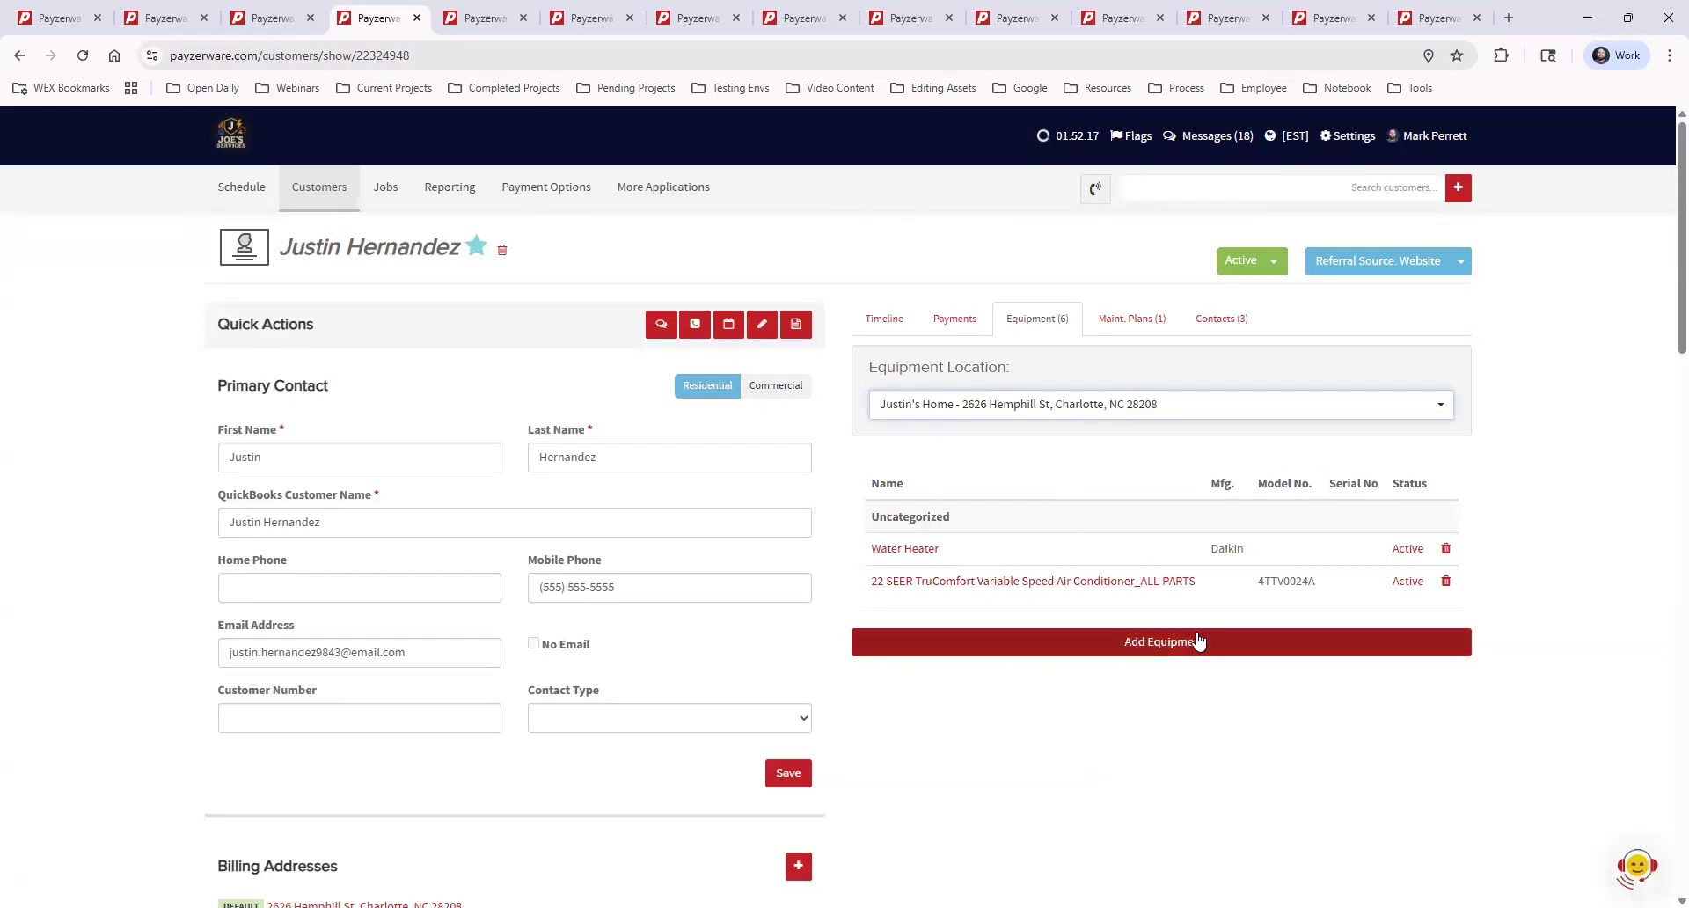
click(1132, 321)
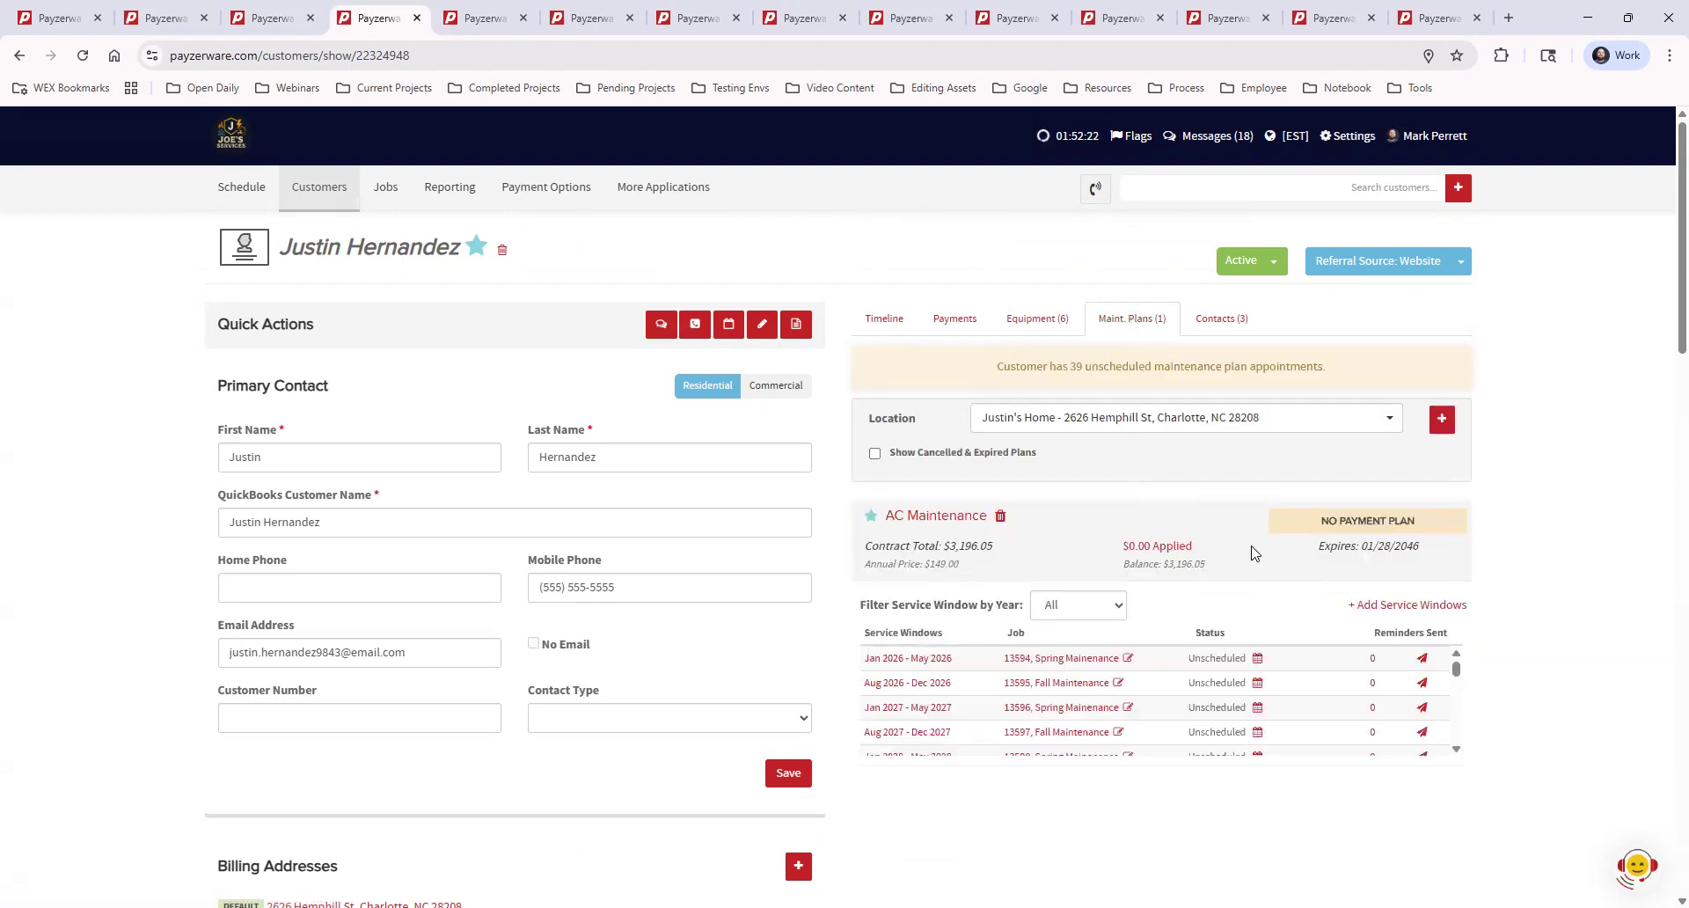
click(1221, 322)
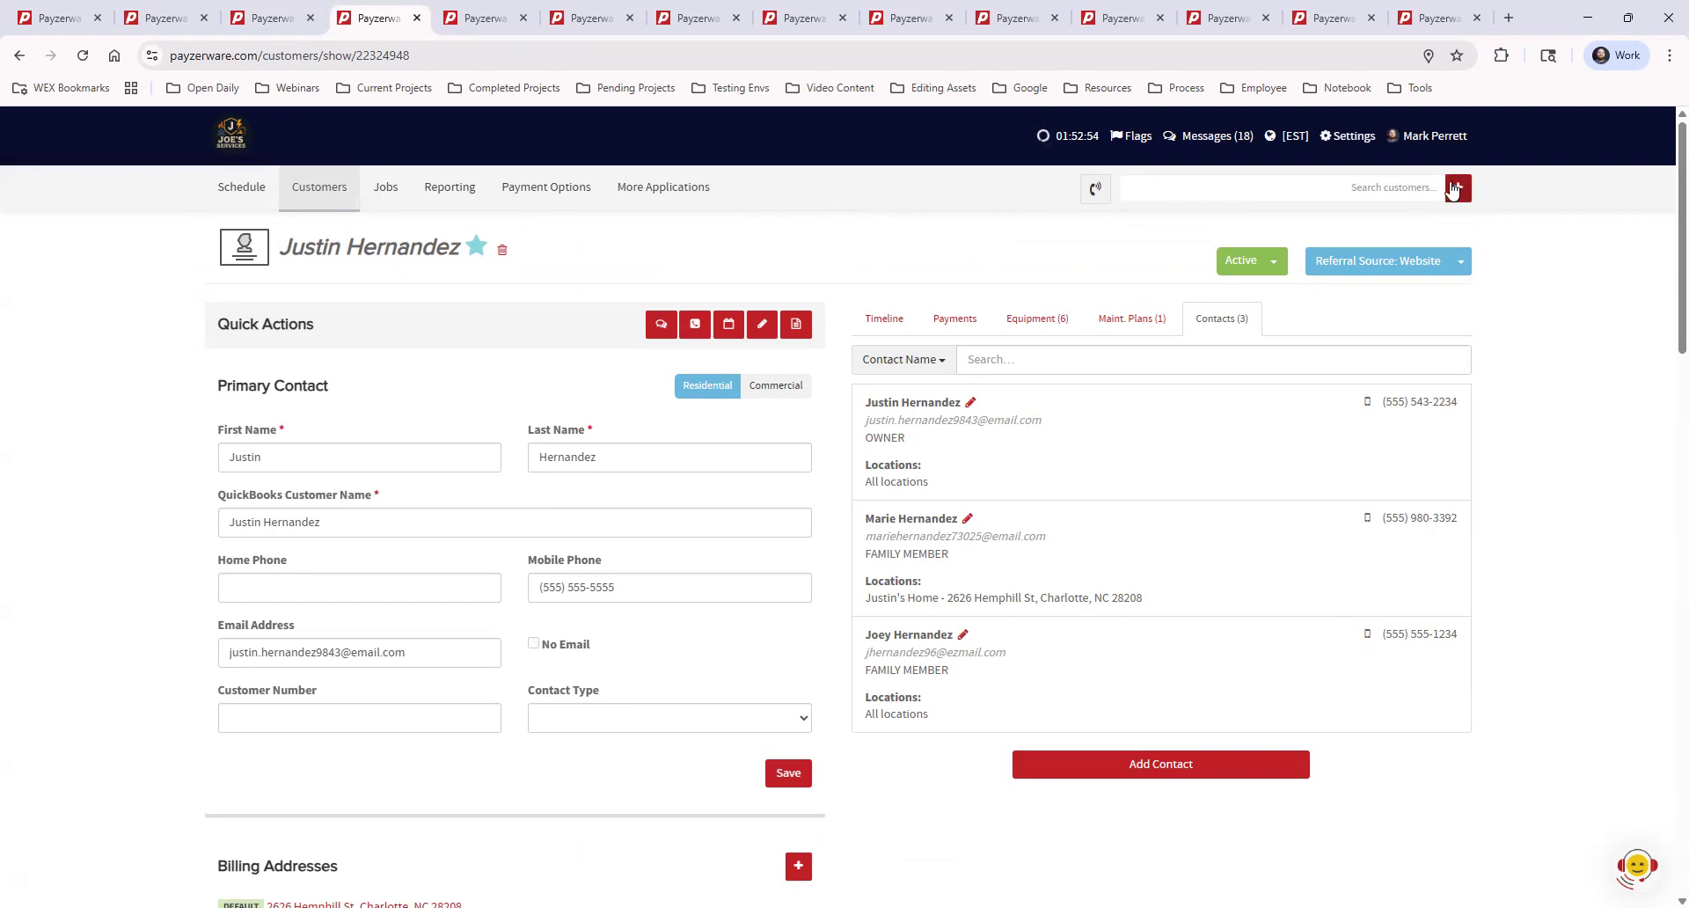
Step: Try opting a new customer out of marketing emails and email notifications on a blank customer form, and close the form without saving
click(1457, 189)
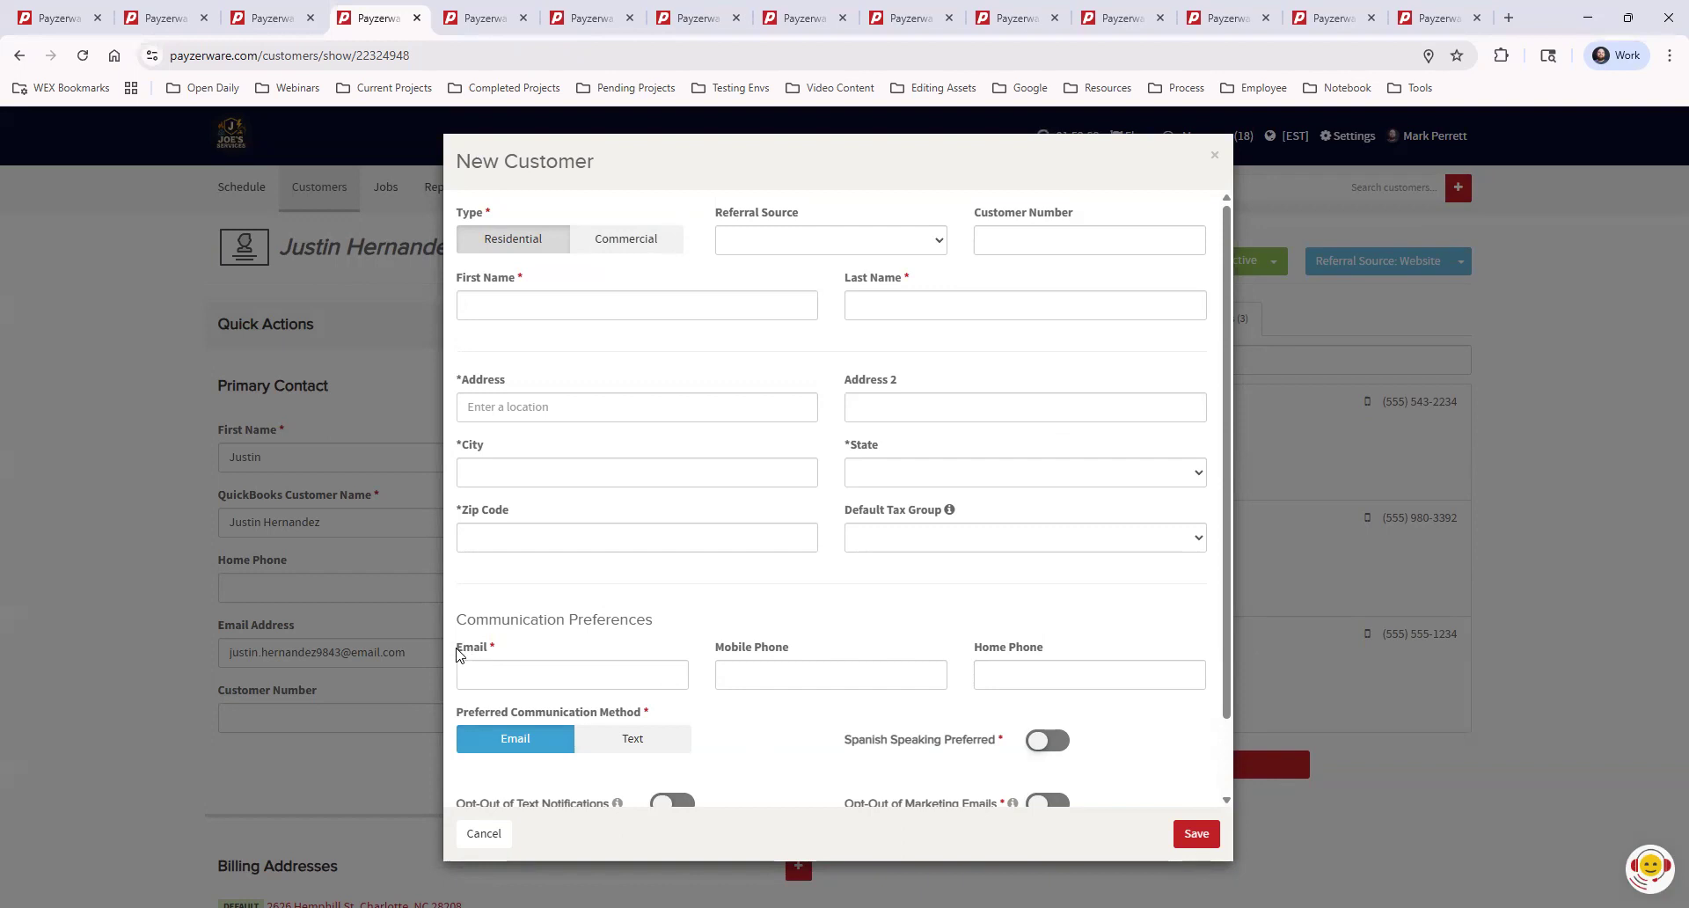
drag(457, 645, 504, 653)
click(523, 653)
scroll(1045, 550, down, 1)
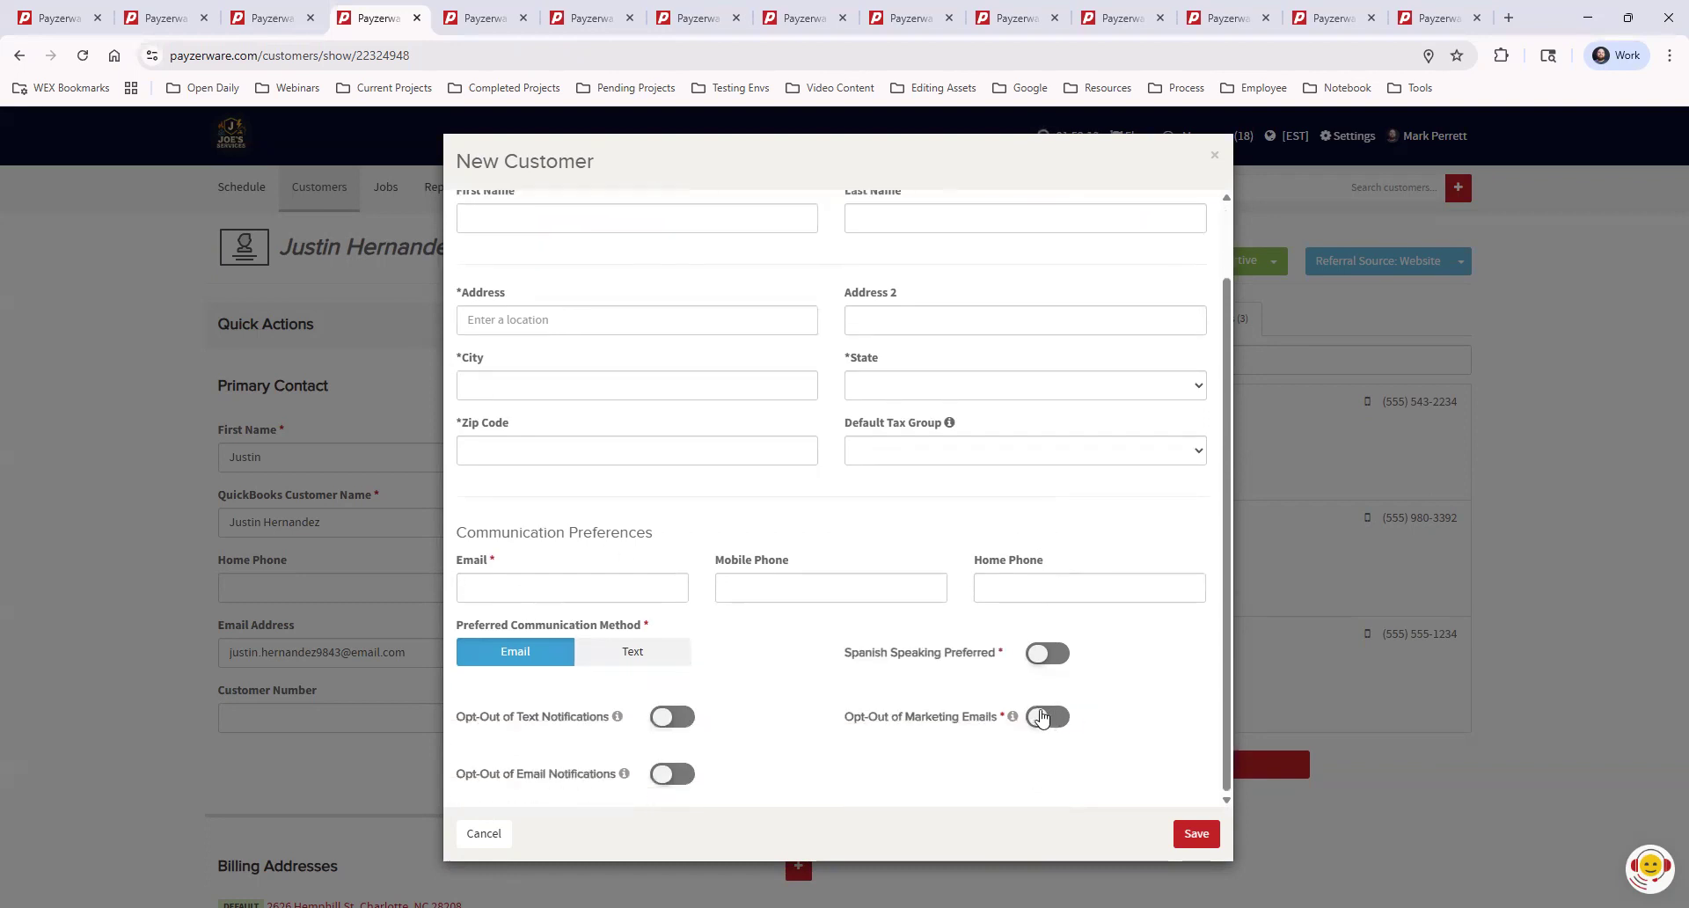
click(1042, 716)
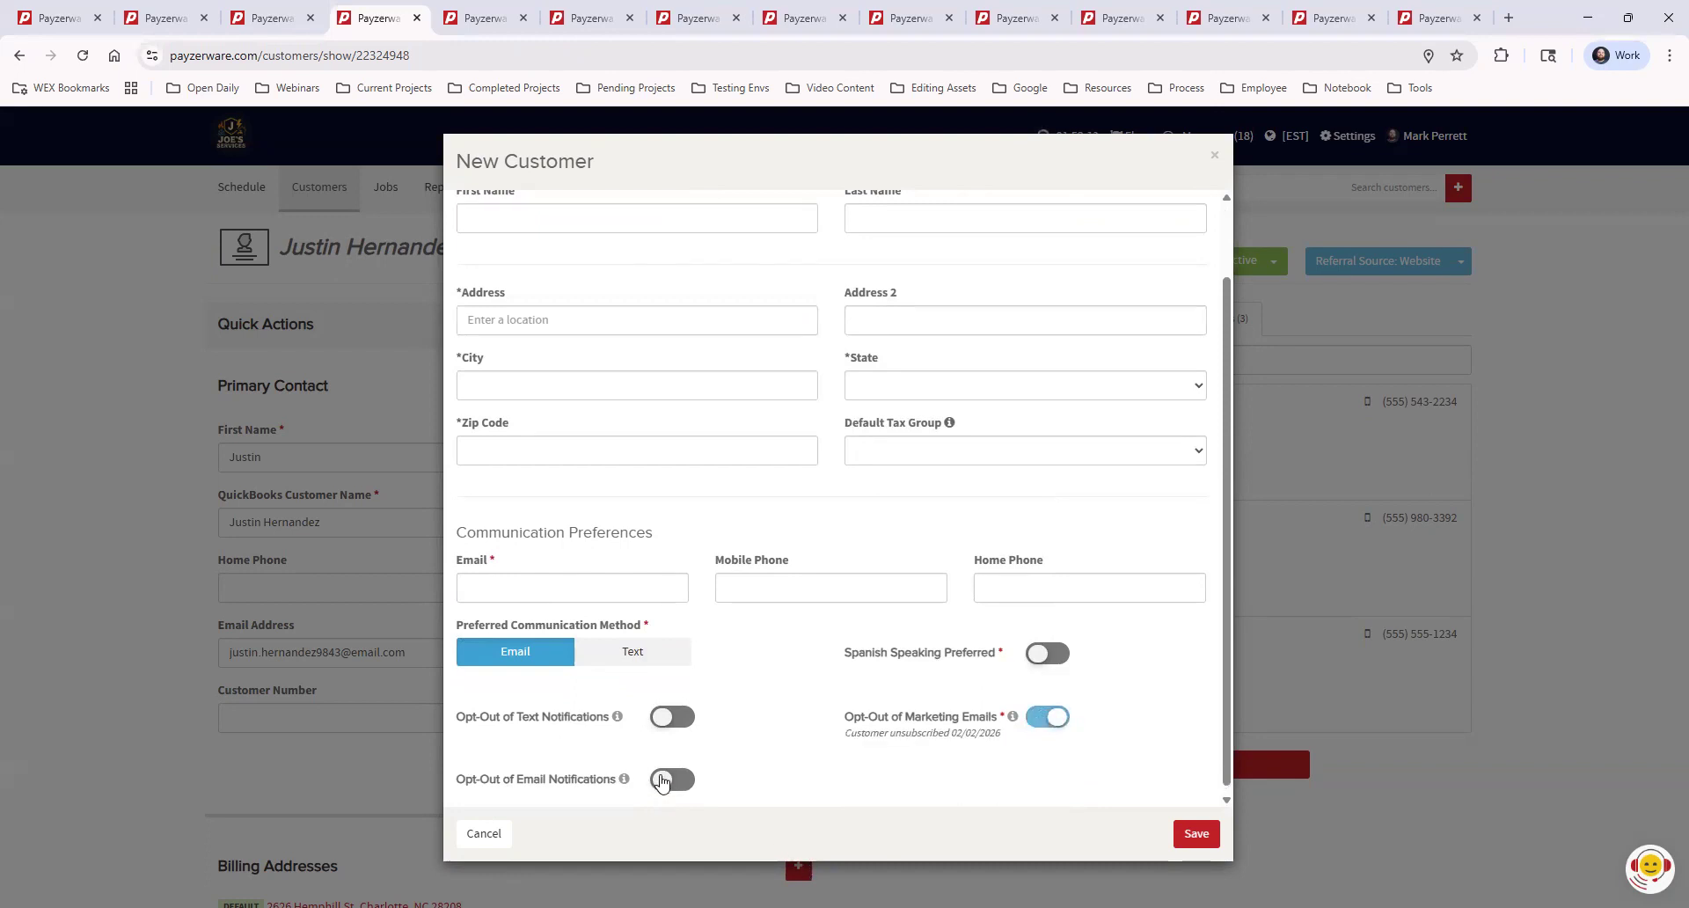
click(661, 780)
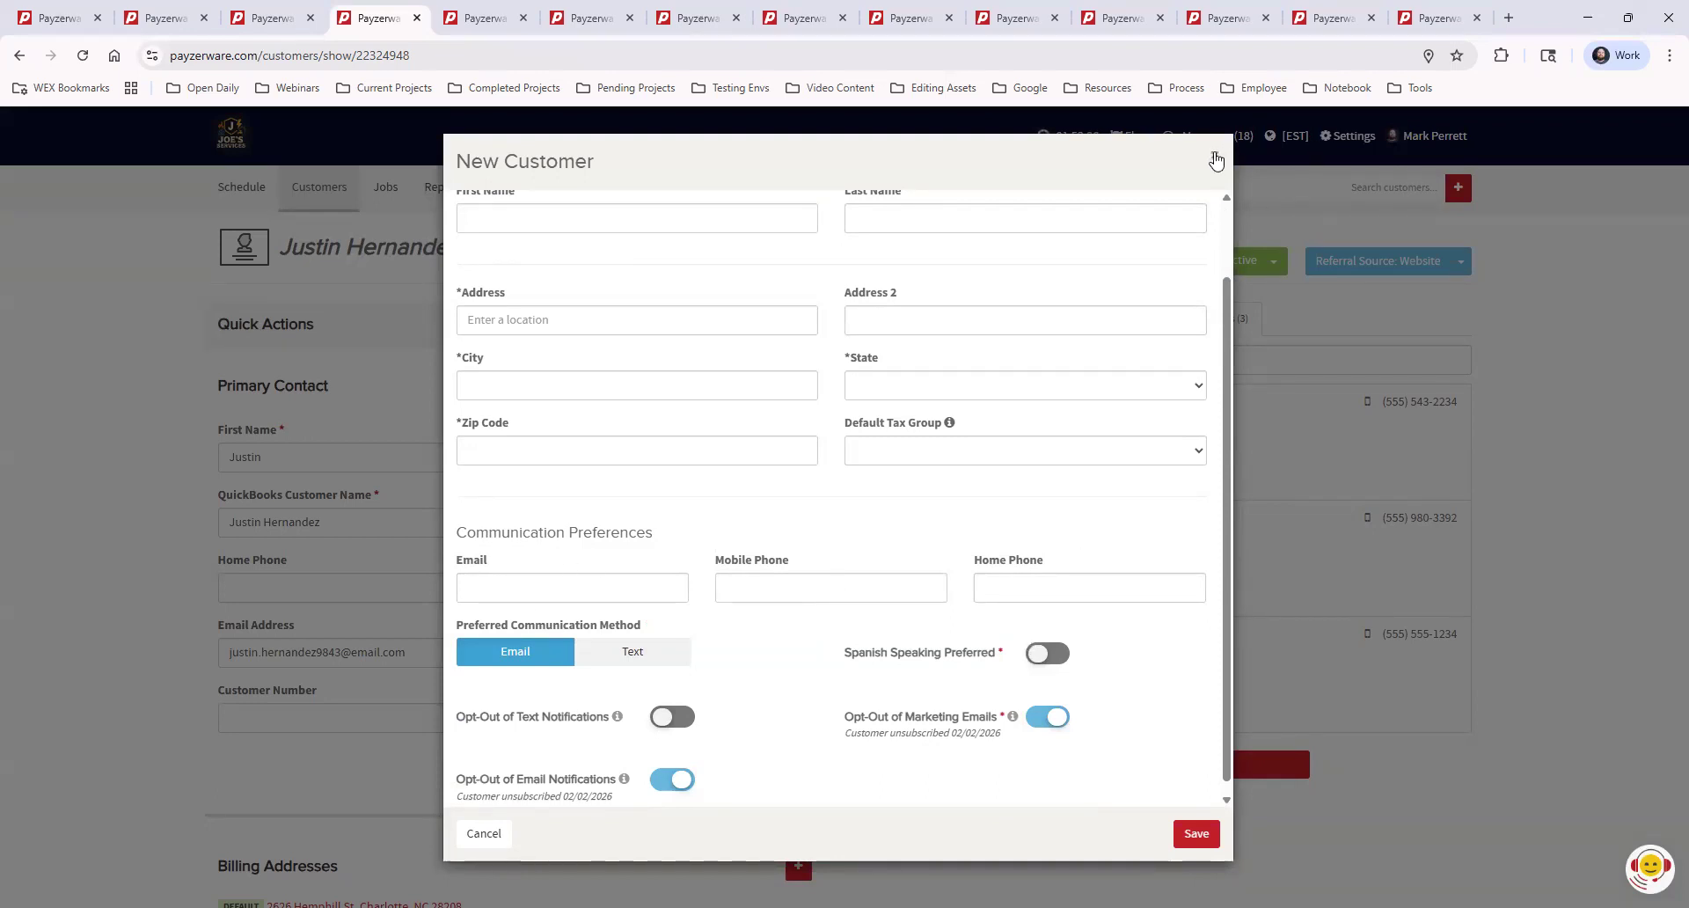
click(1214, 156)
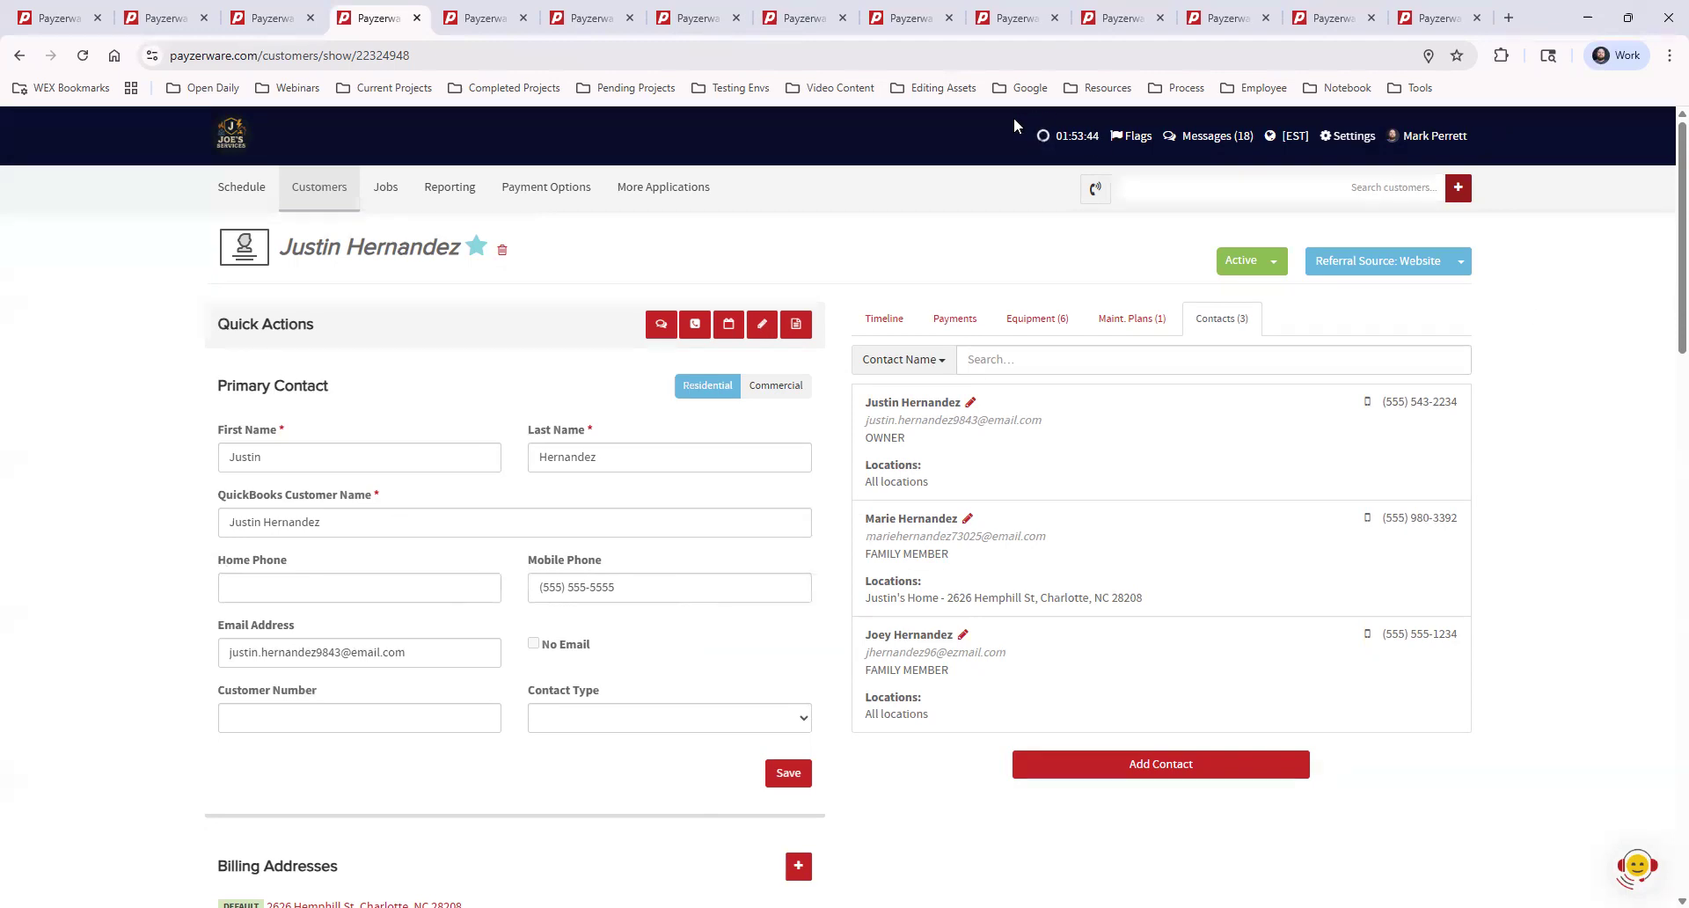
Step: Open the job list and look through the listed jobs with their customers, locations, job types and statuses
mouse_move(386, 190)
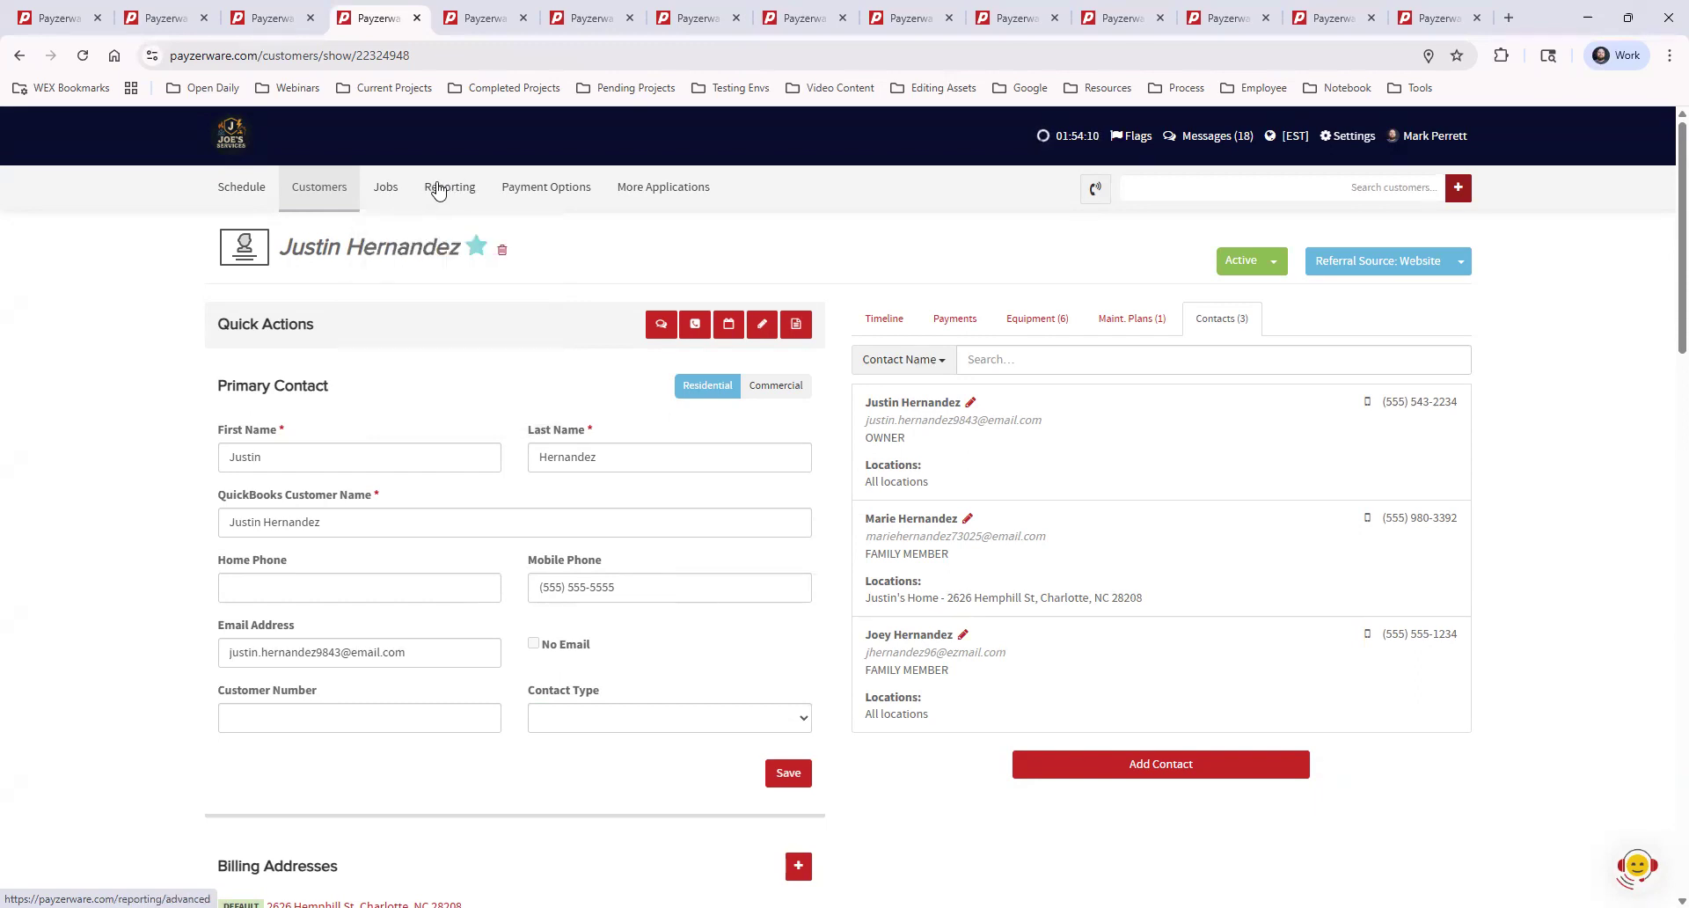
mouse_move(381, 204)
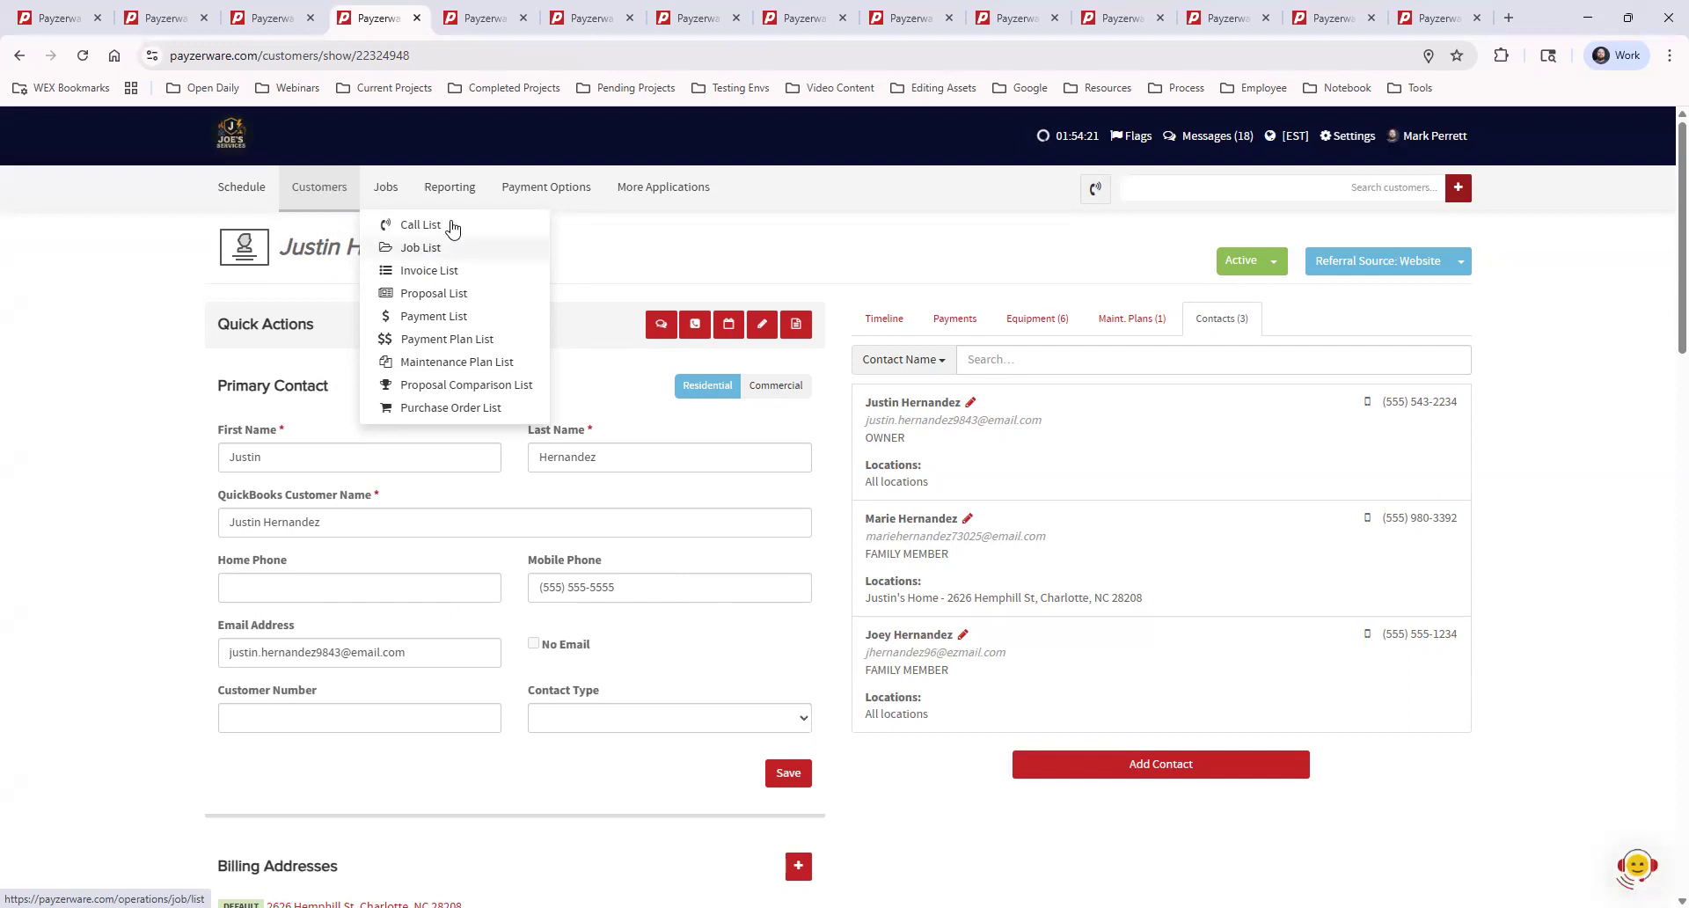
click(479, 18)
click(561, 17)
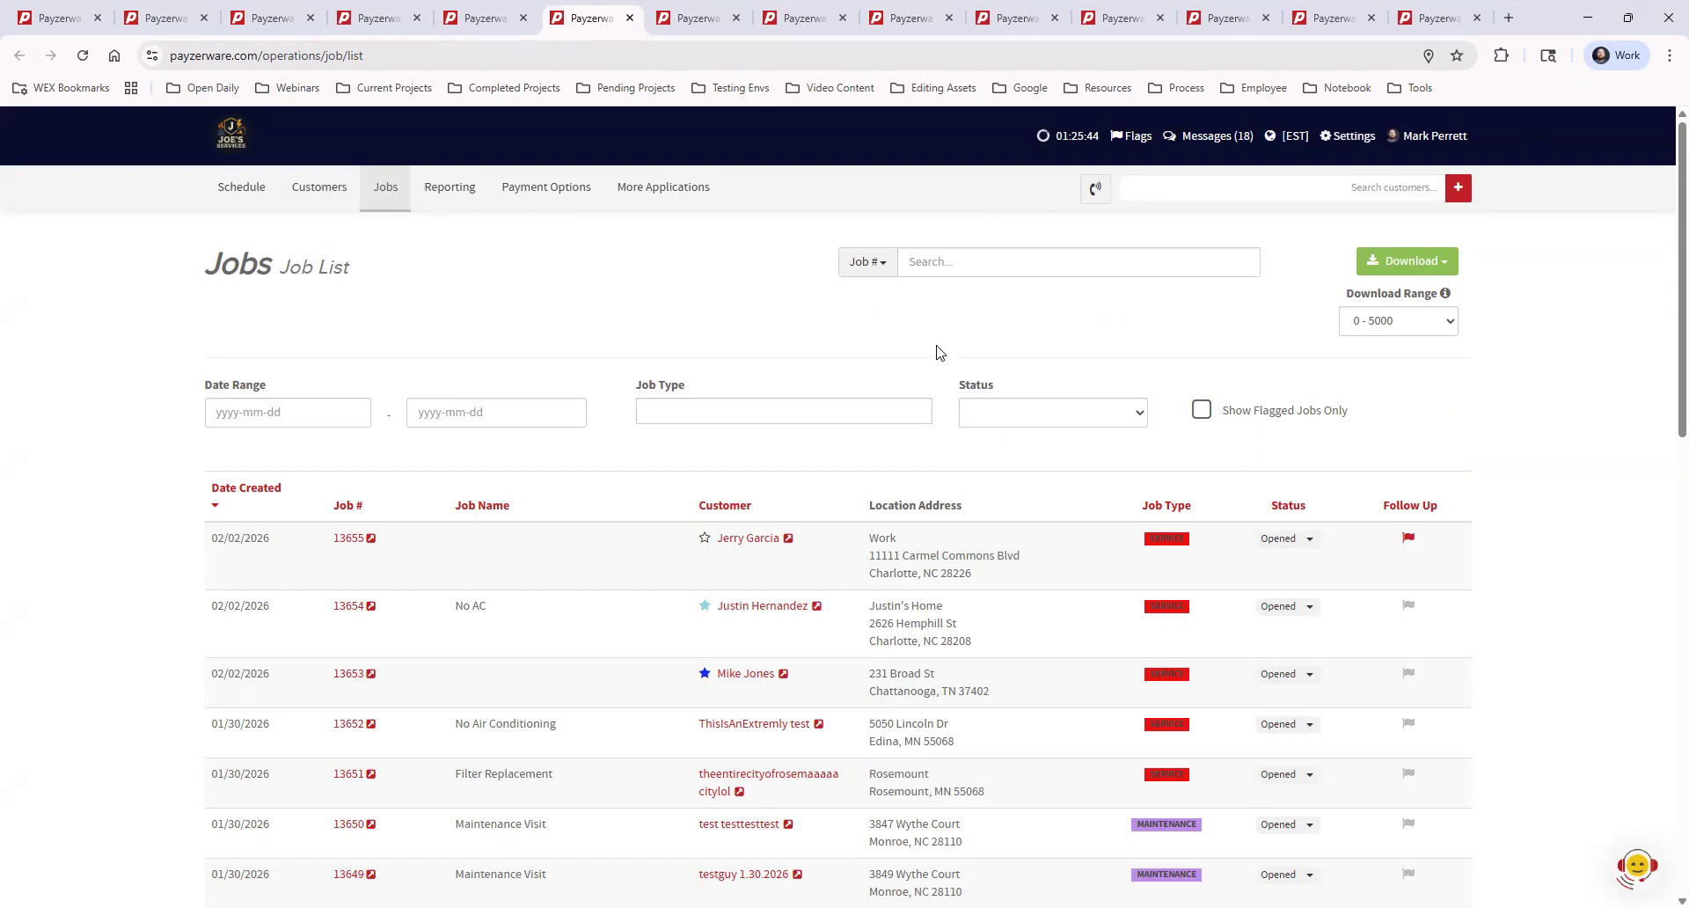
scroll(1003, 436, down, 8)
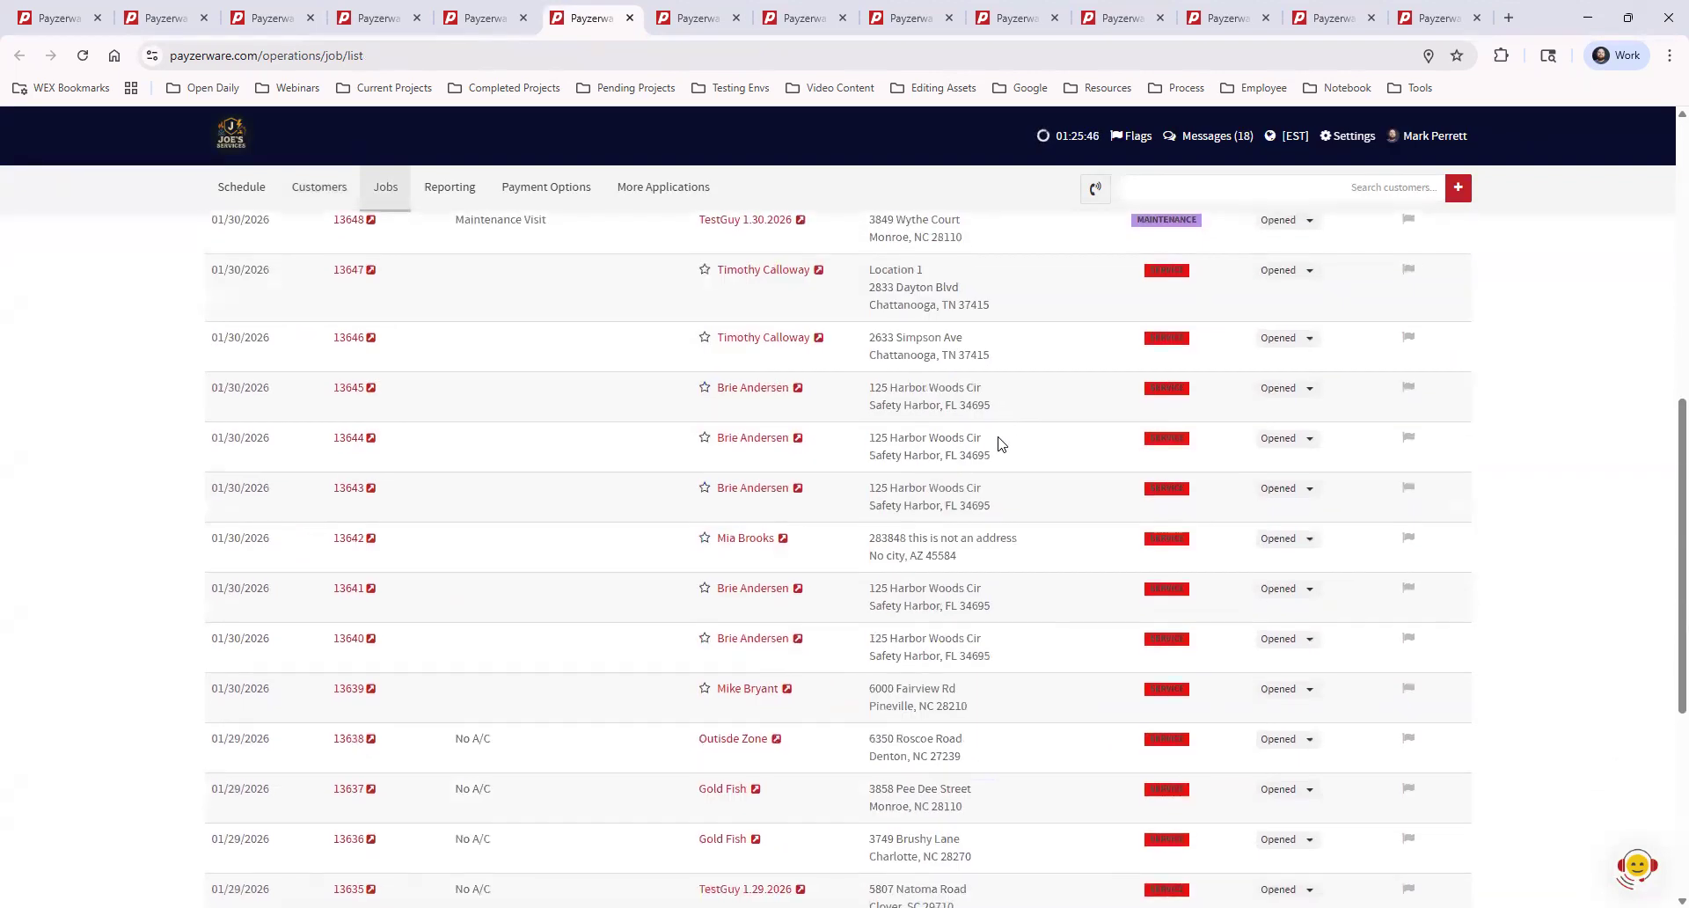
scroll(999, 445, down, 5)
scroll(992, 452, up, 13)
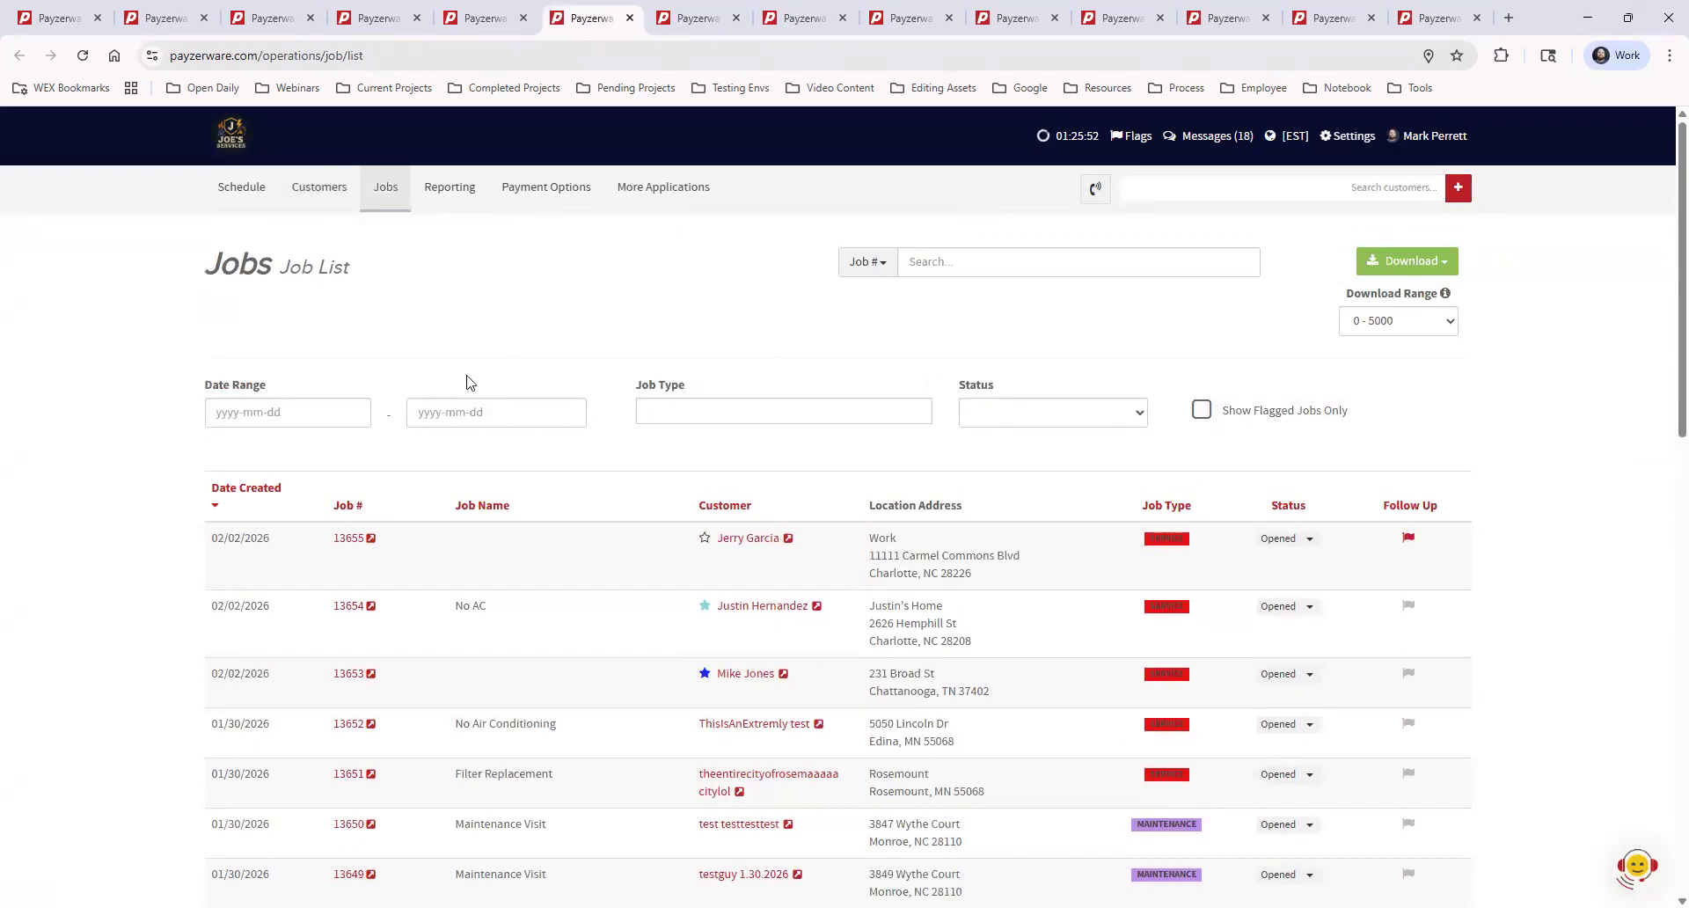
Step: Examine the job list's job type and status filters and the criteria available for searching jobs
click(839, 409)
click(1095, 346)
click(1063, 420)
click(1000, 324)
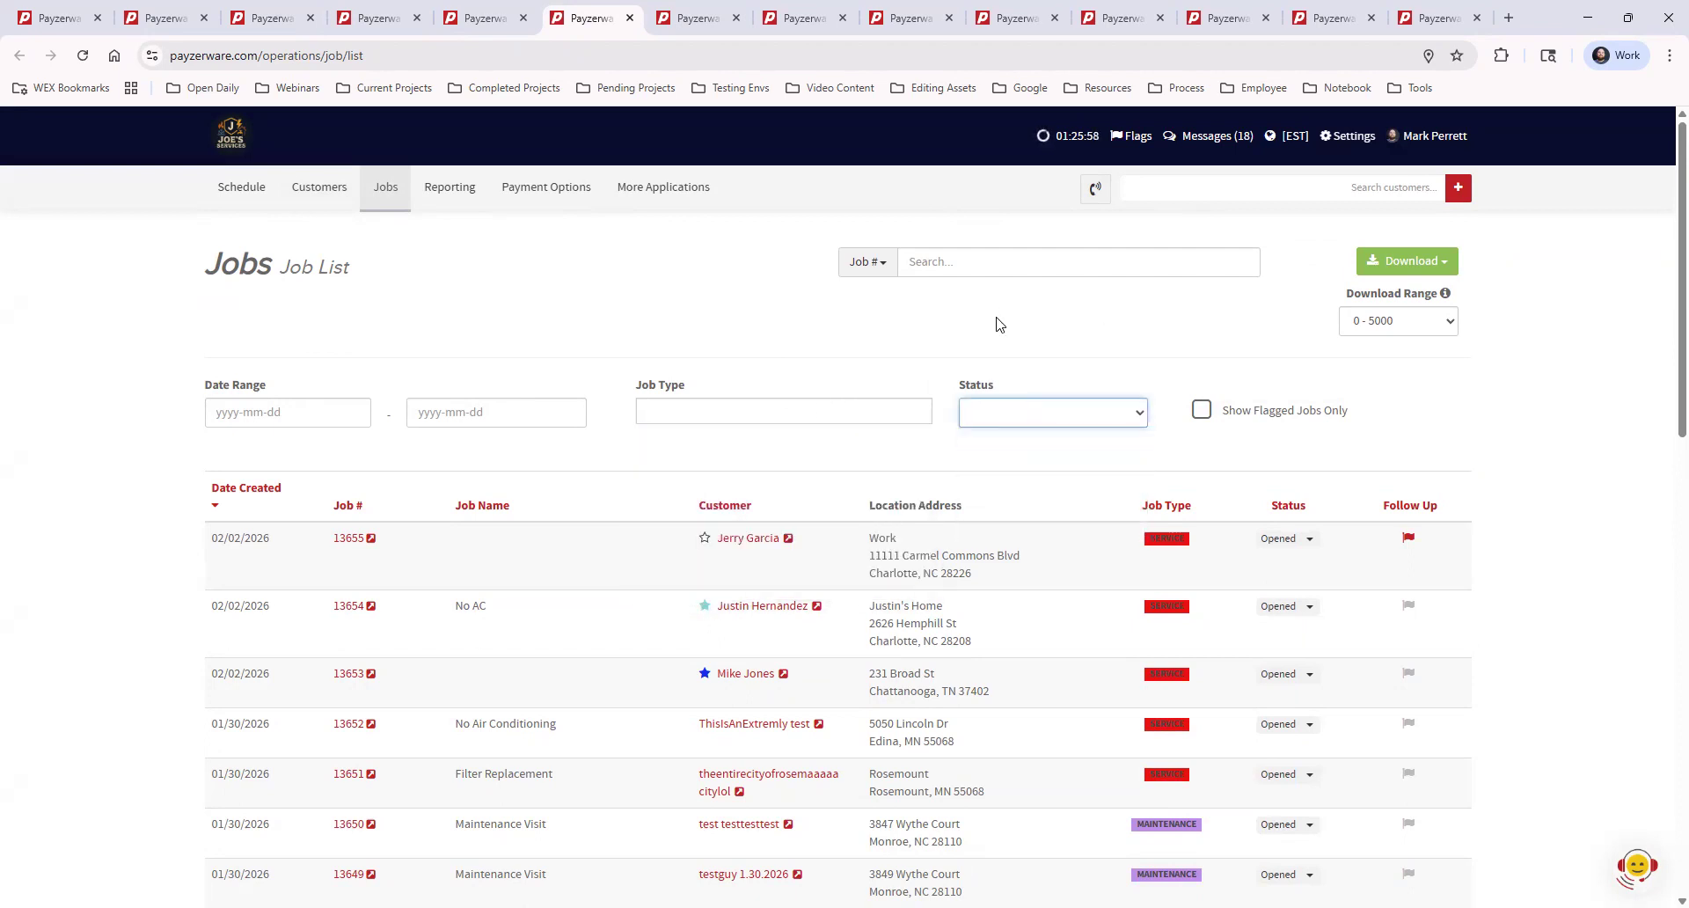
click(883, 268)
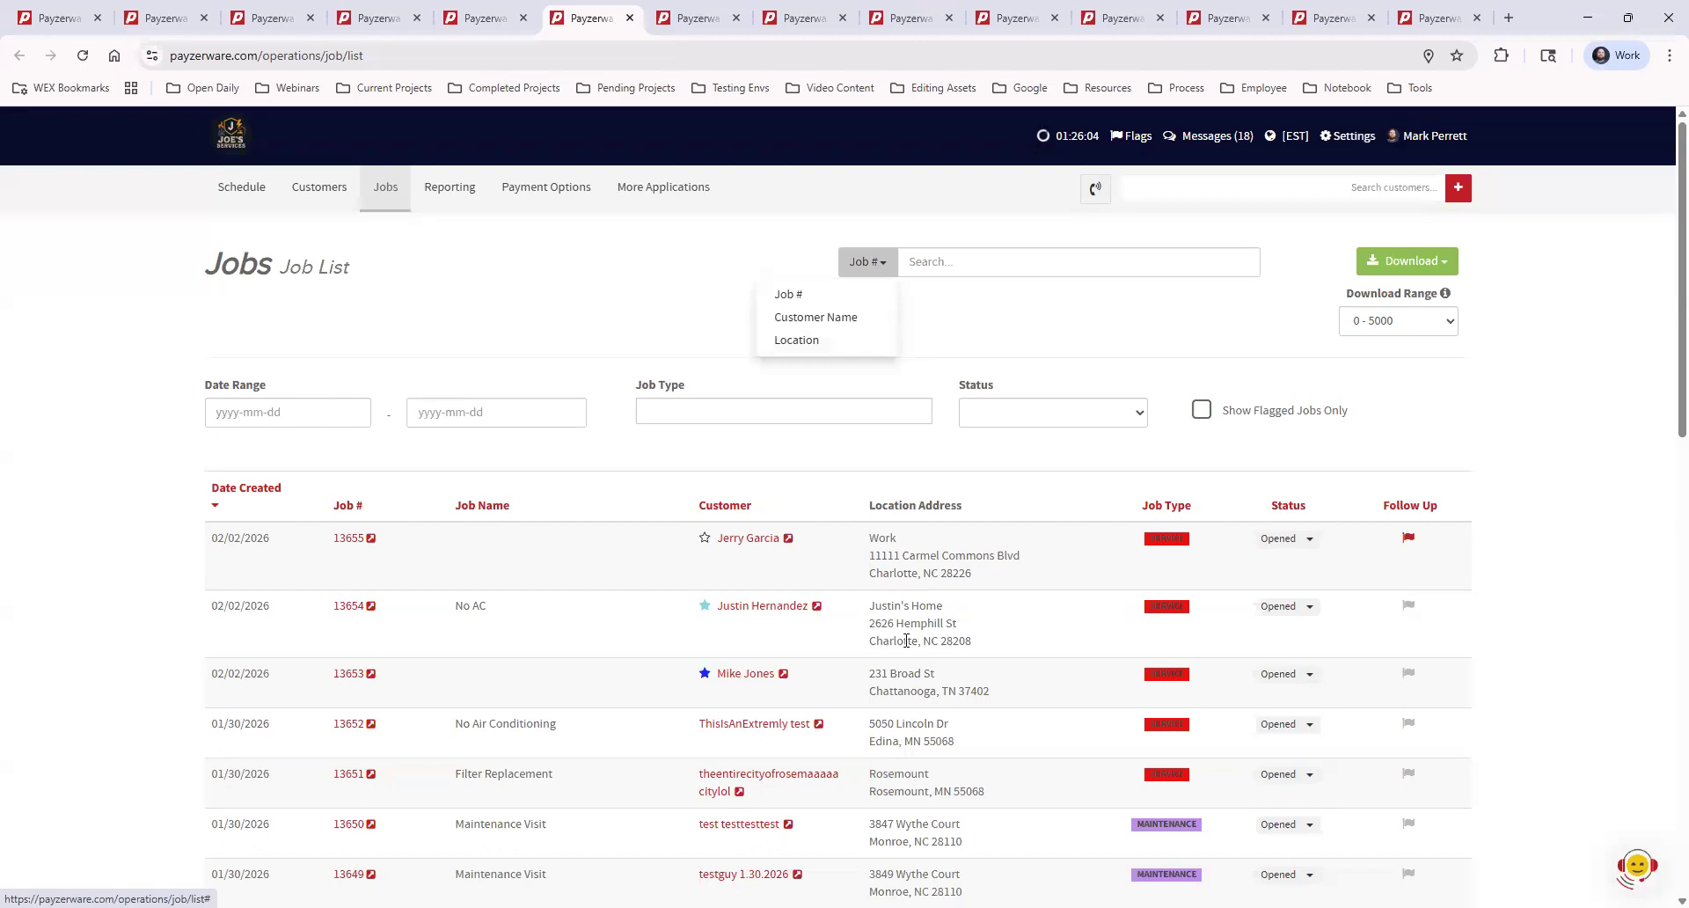
click(1045, 332)
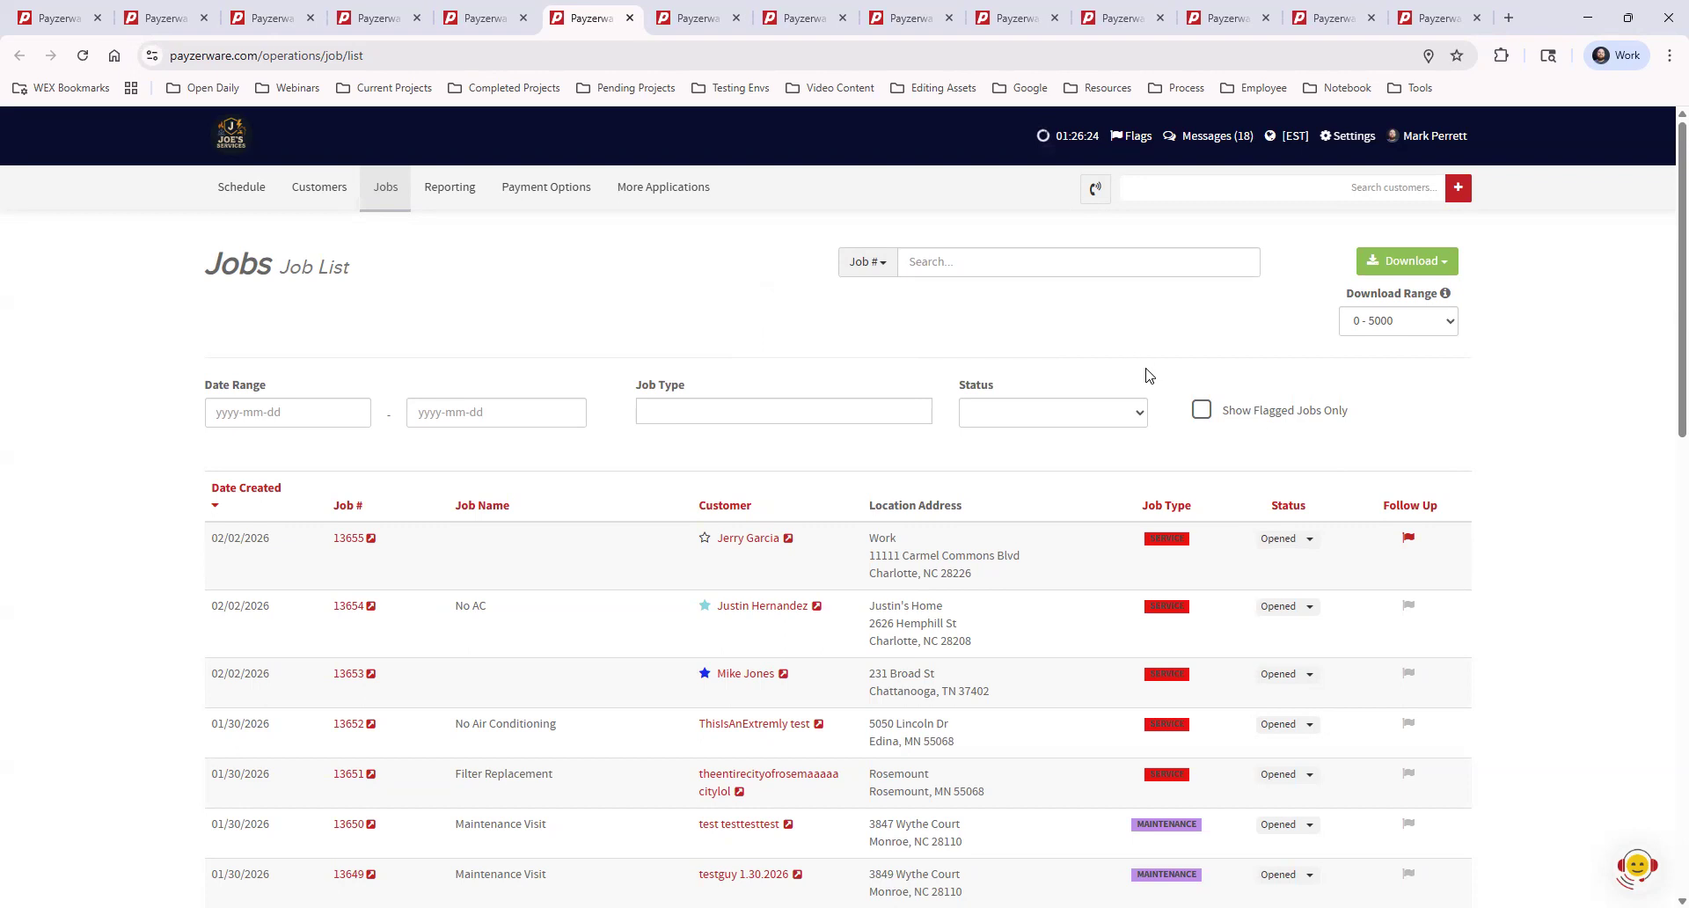
Step: Show flagged jobs only and mark the General follow-up flag of the 02/02/2026 job as complete
click(1201, 411)
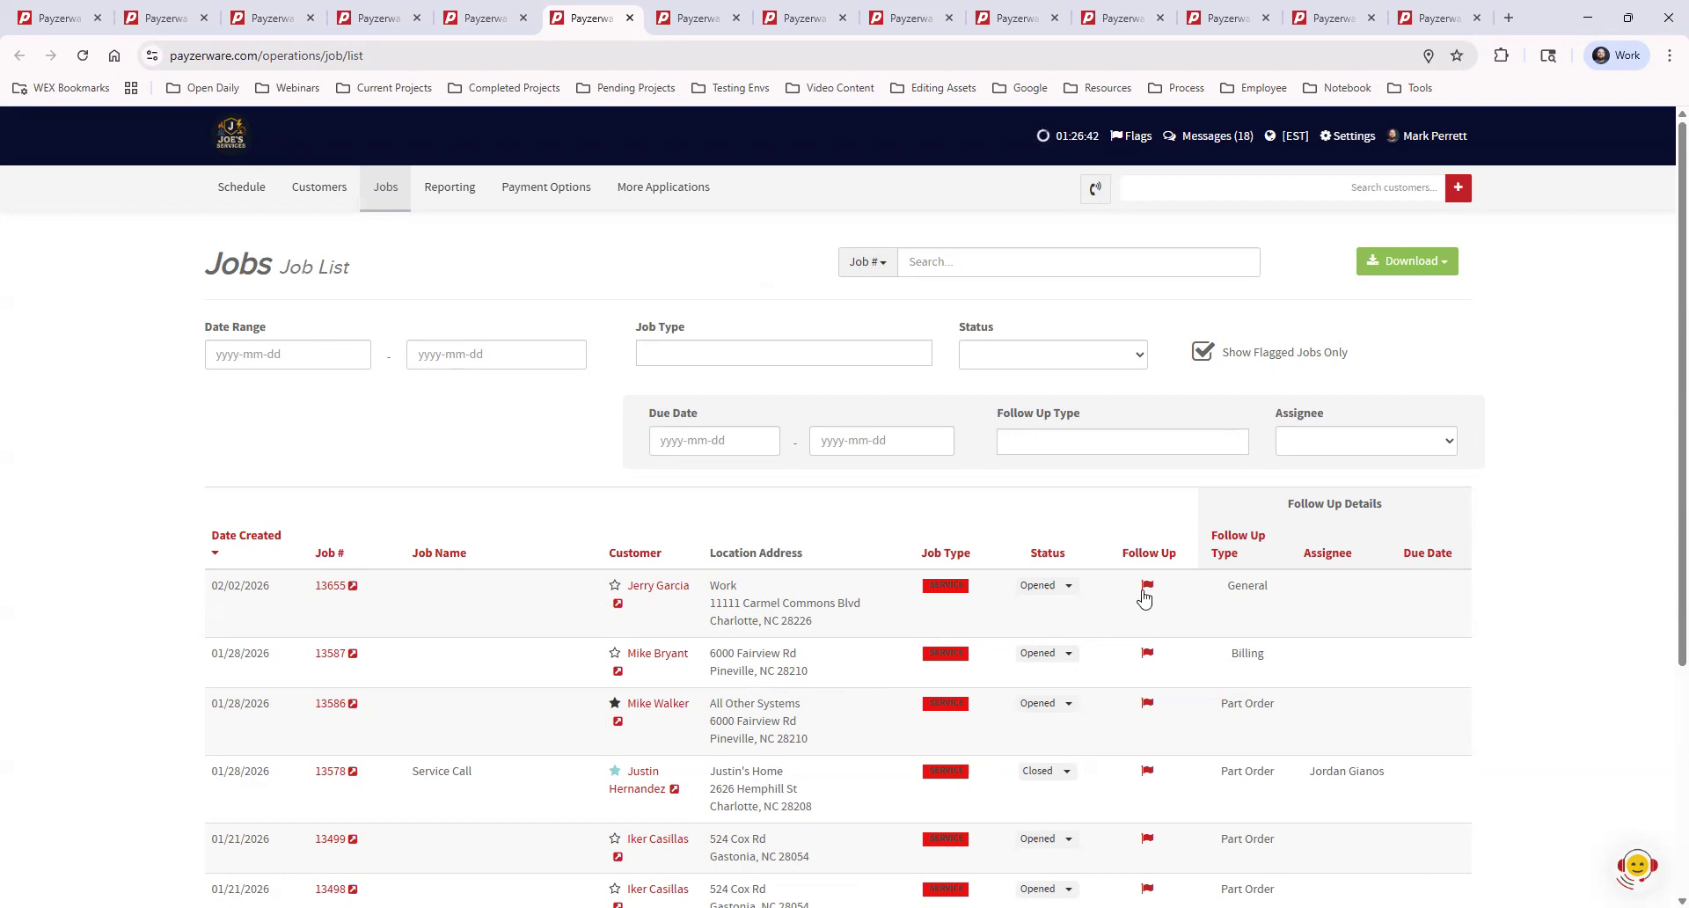
scroll(1146, 600, down, 1)
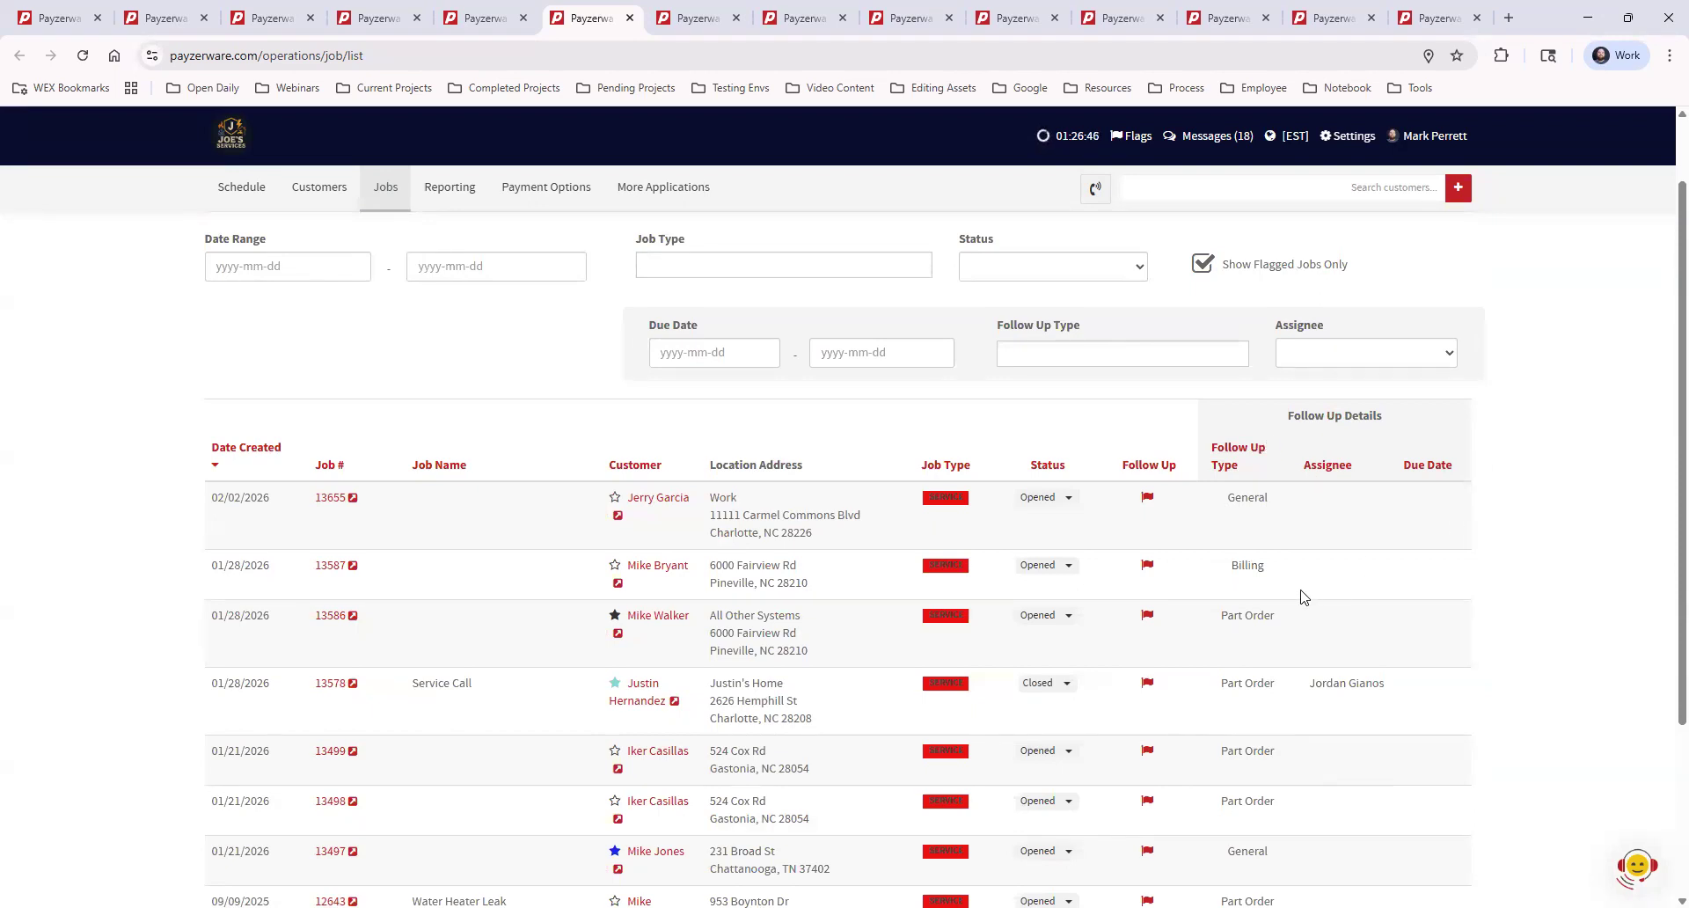
click(1147, 500)
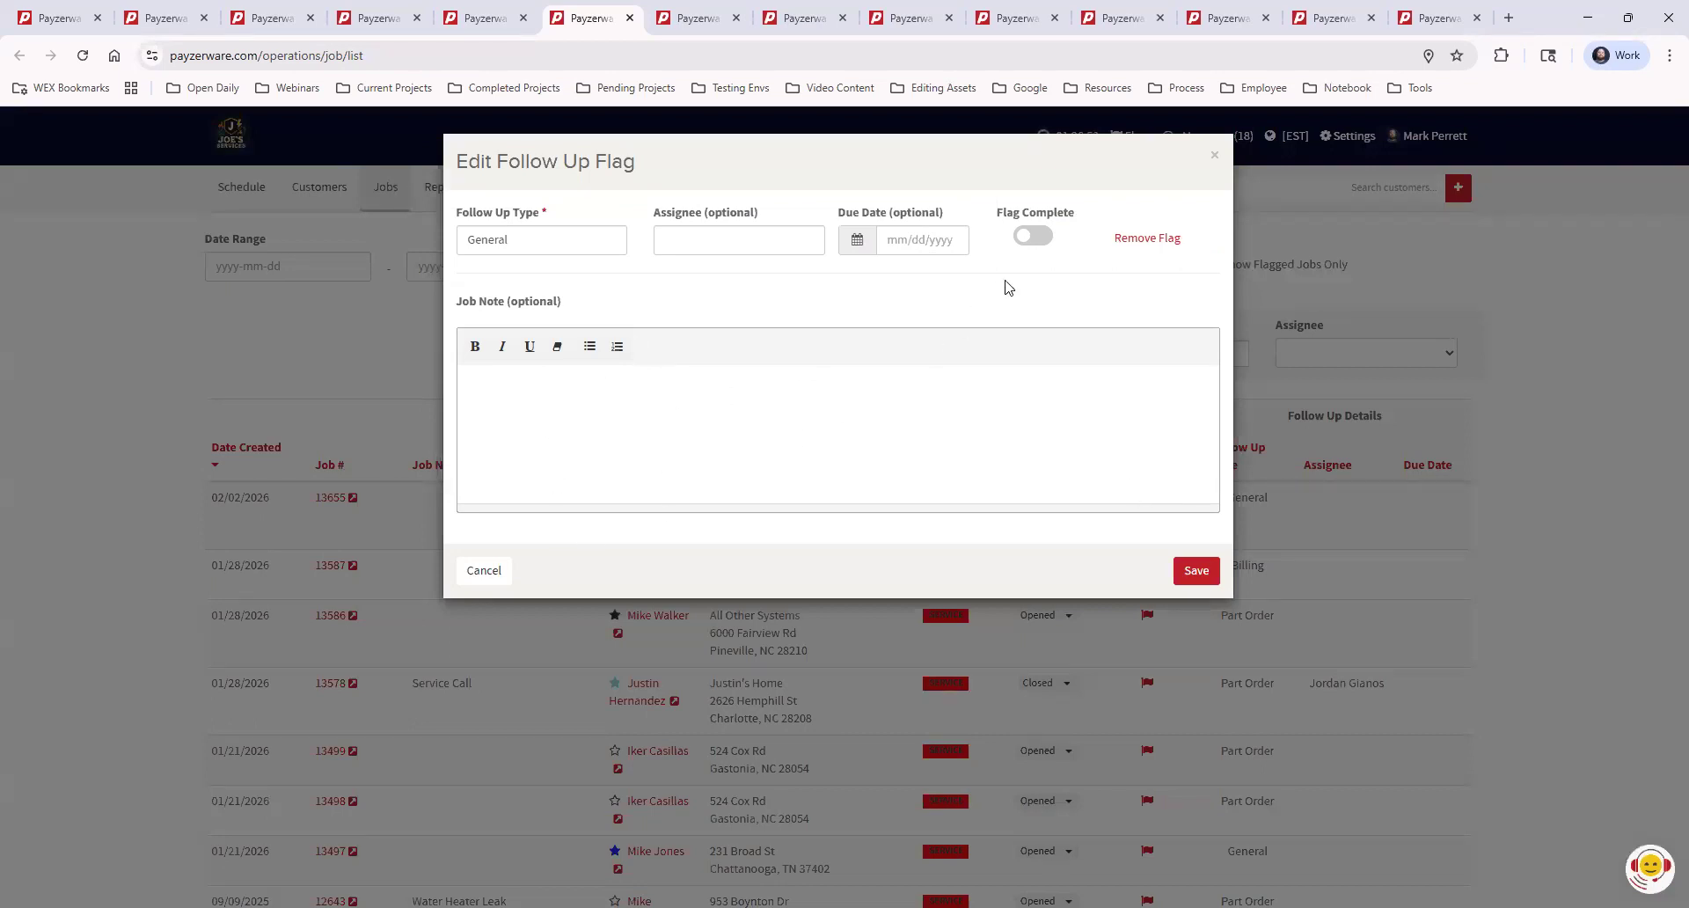
click(1025, 237)
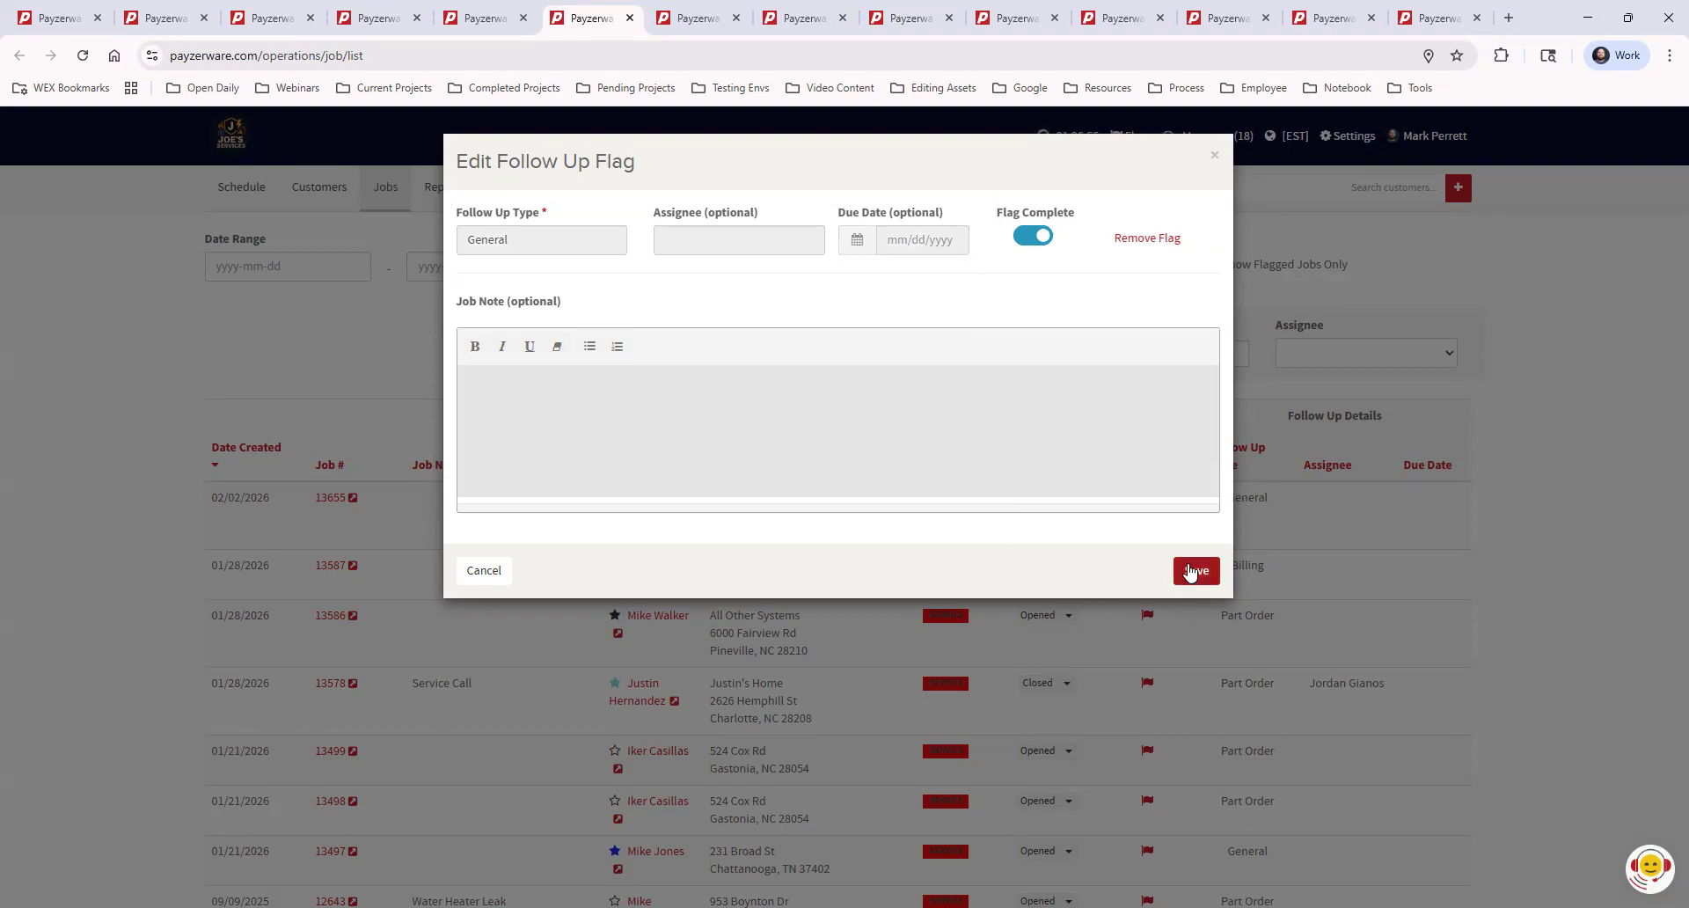
click(1191, 573)
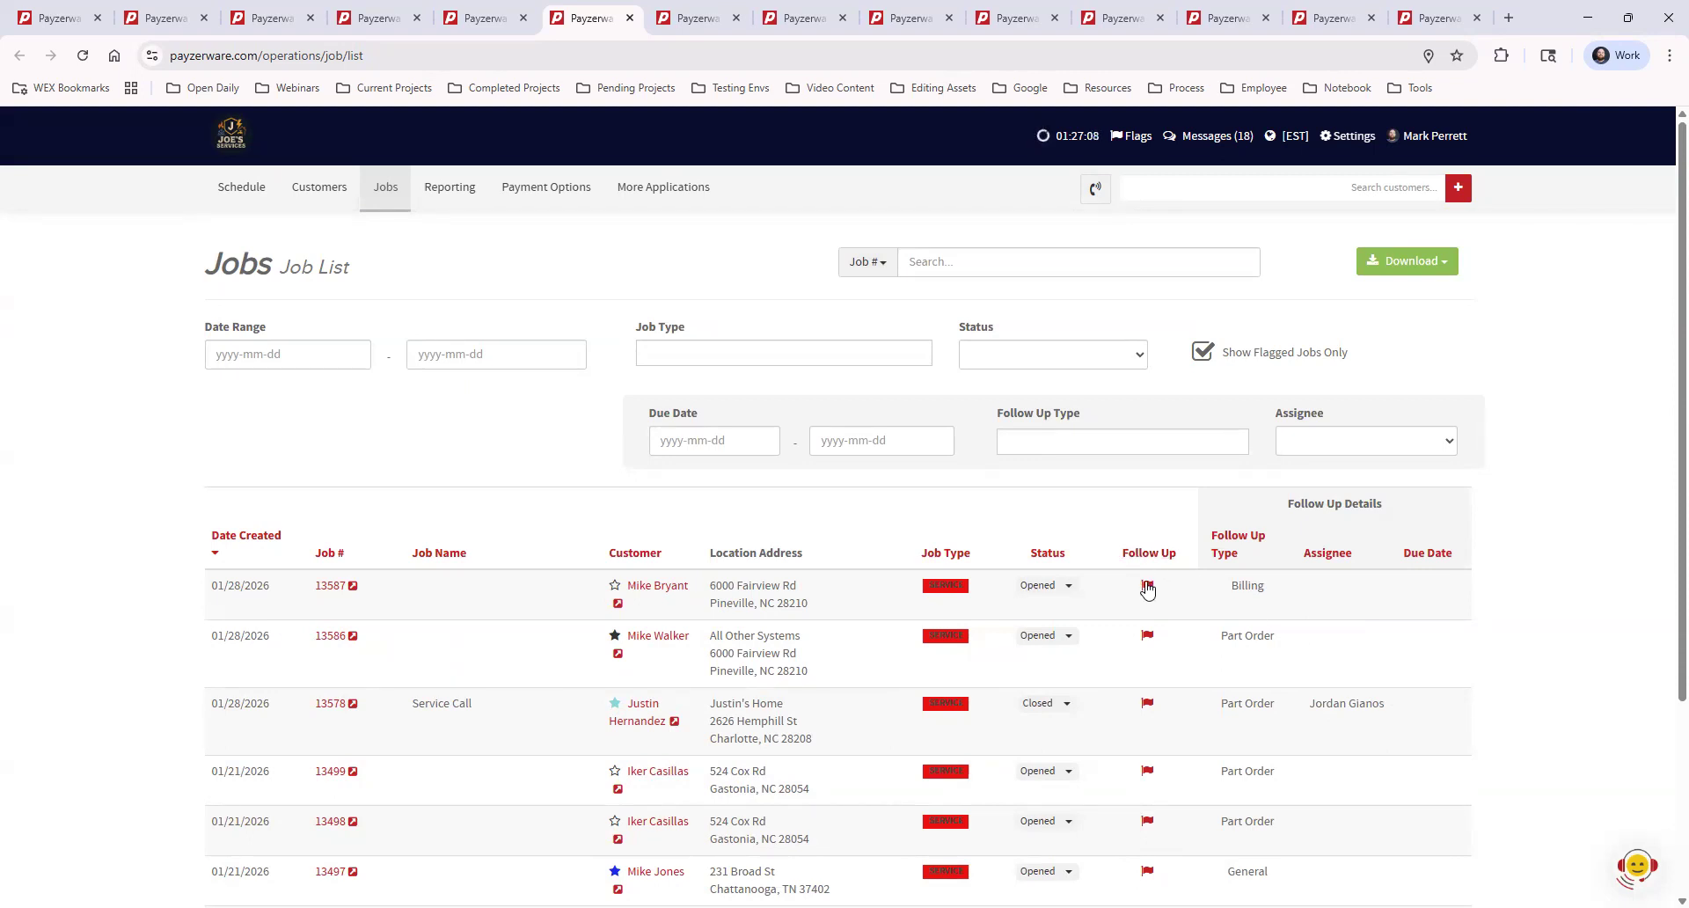
Step: Assign the topmost Part Order follow-up flag to a user and save the flag
drag(1223, 637, 1286, 647)
click(1366, 666)
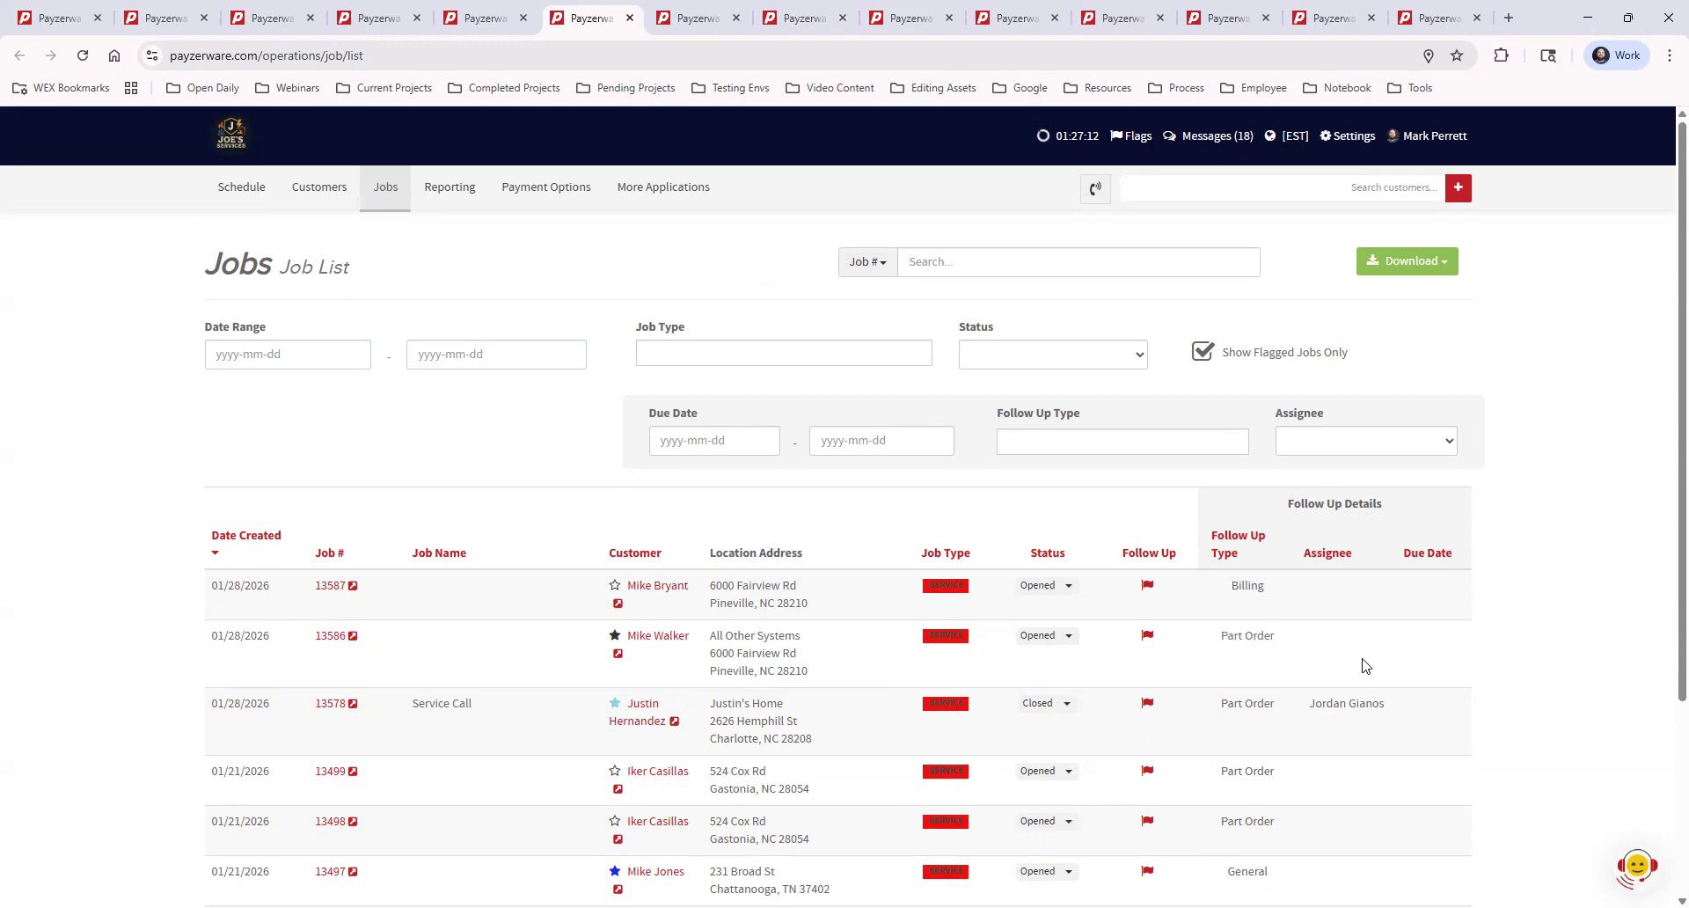
click(1147, 635)
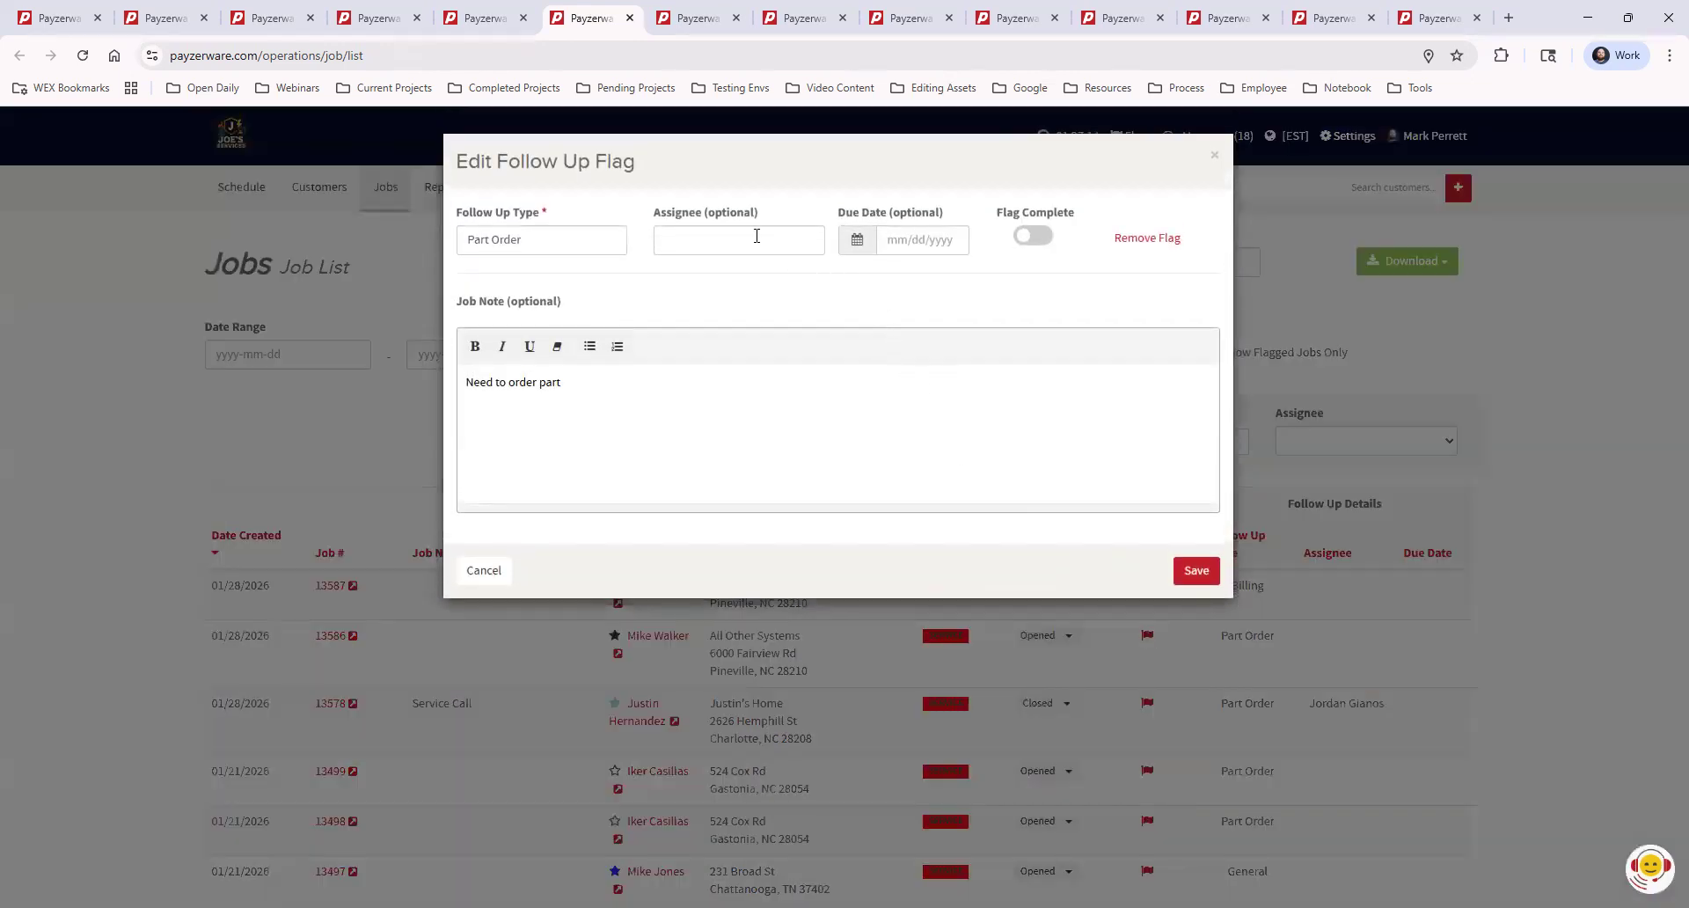
click(757, 236)
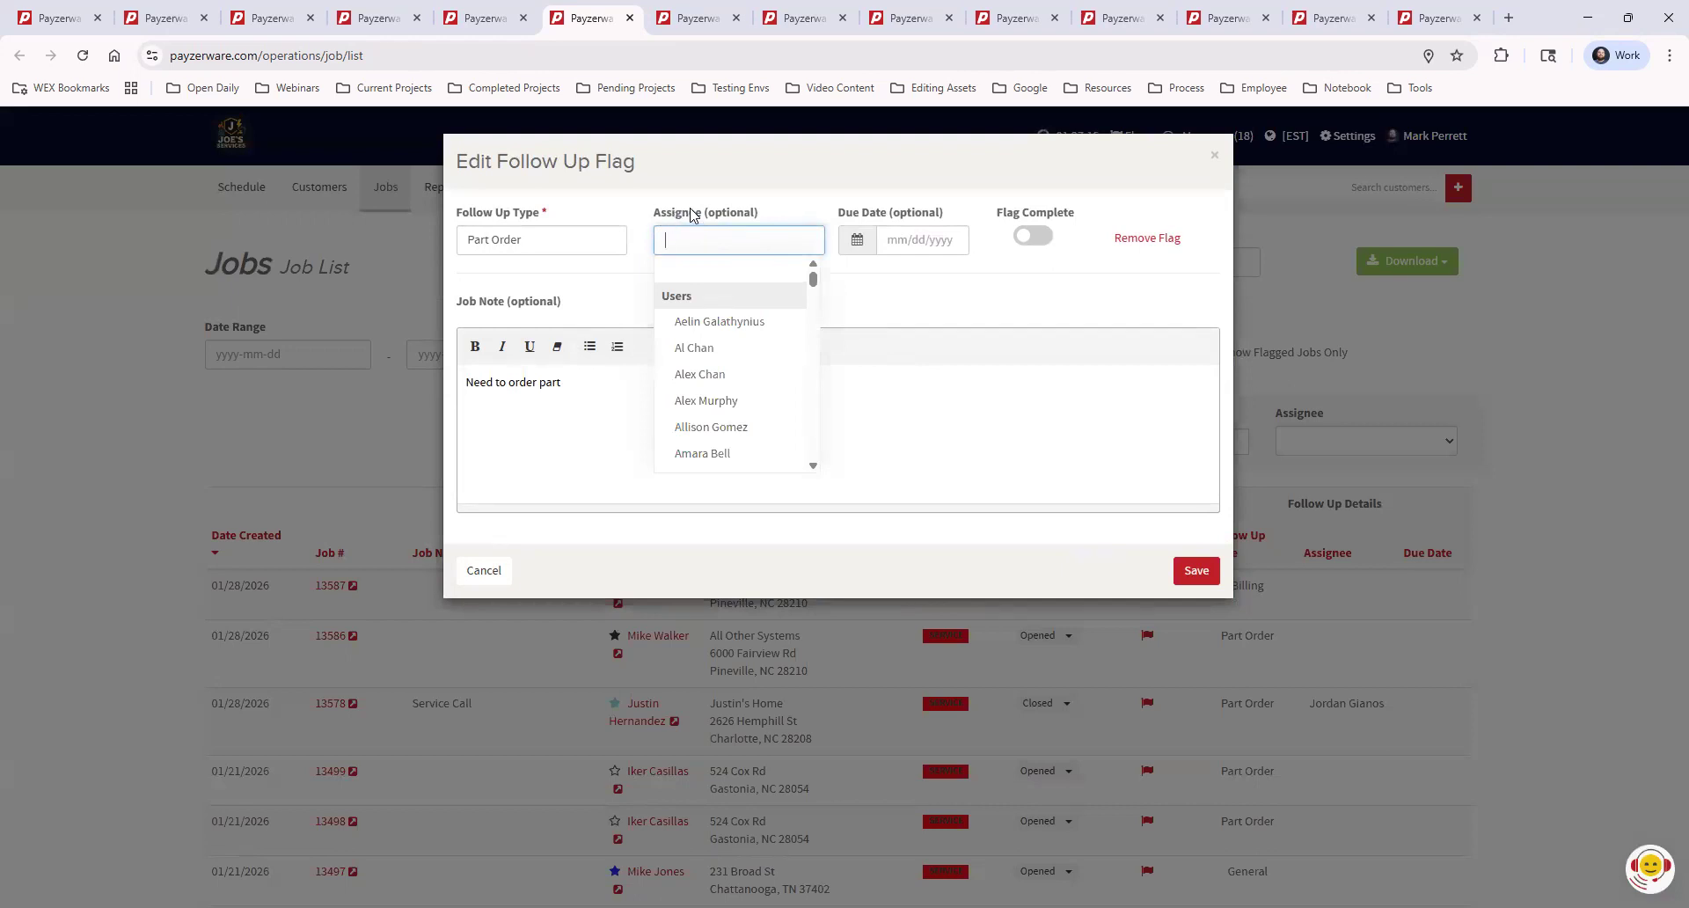
click(715, 374)
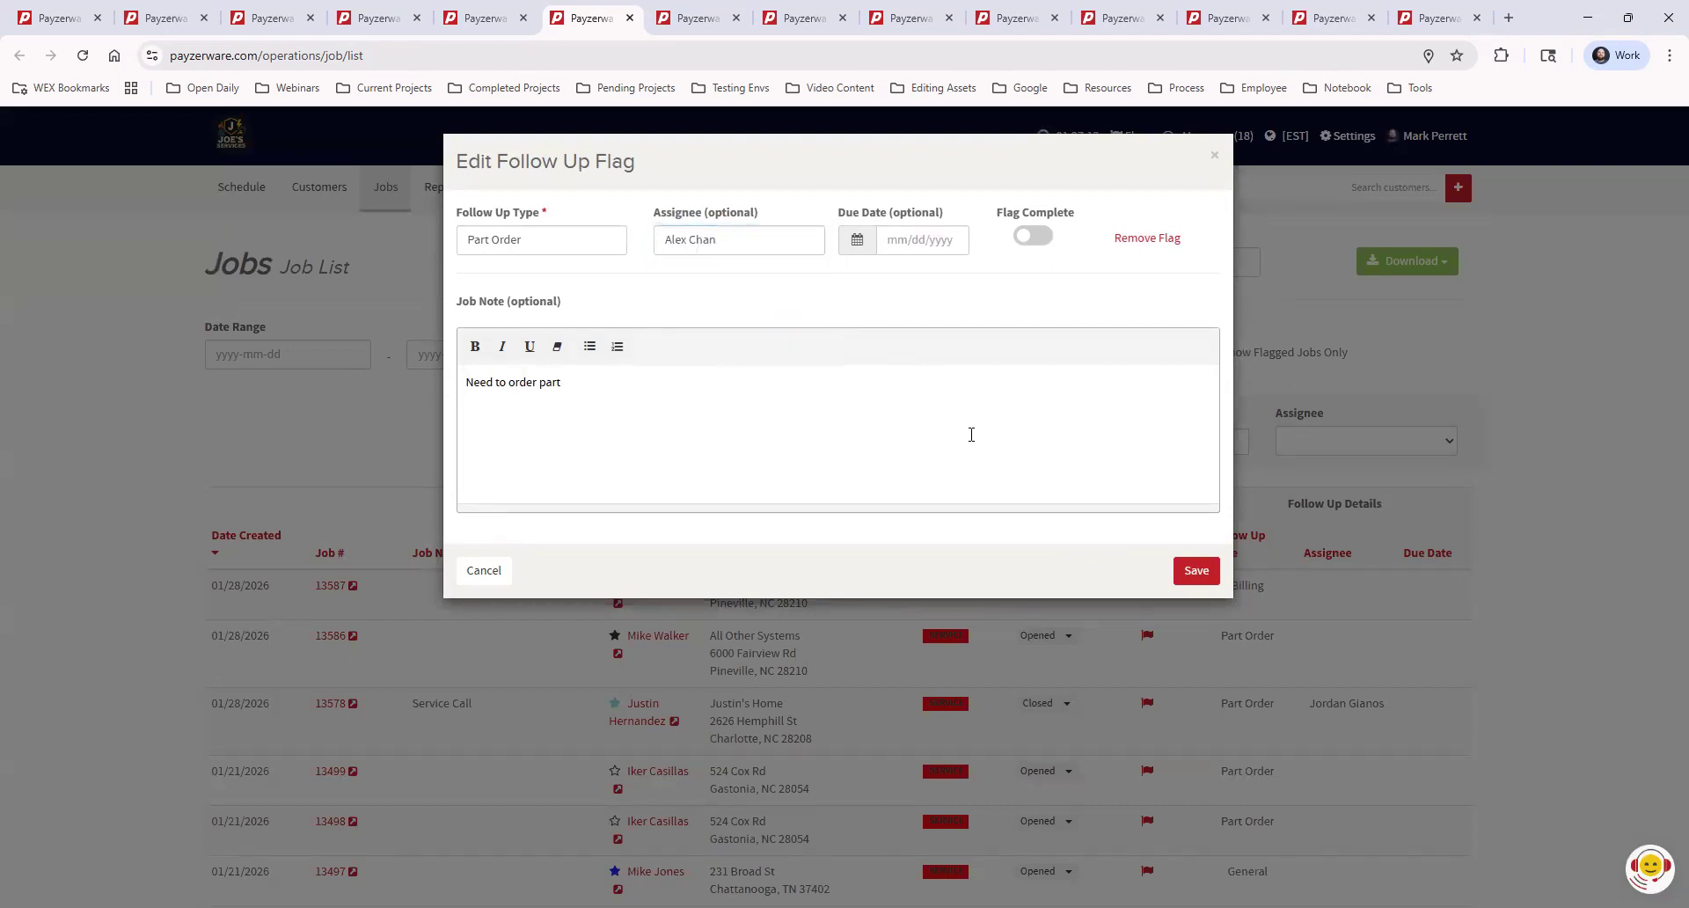
click(1197, 569)
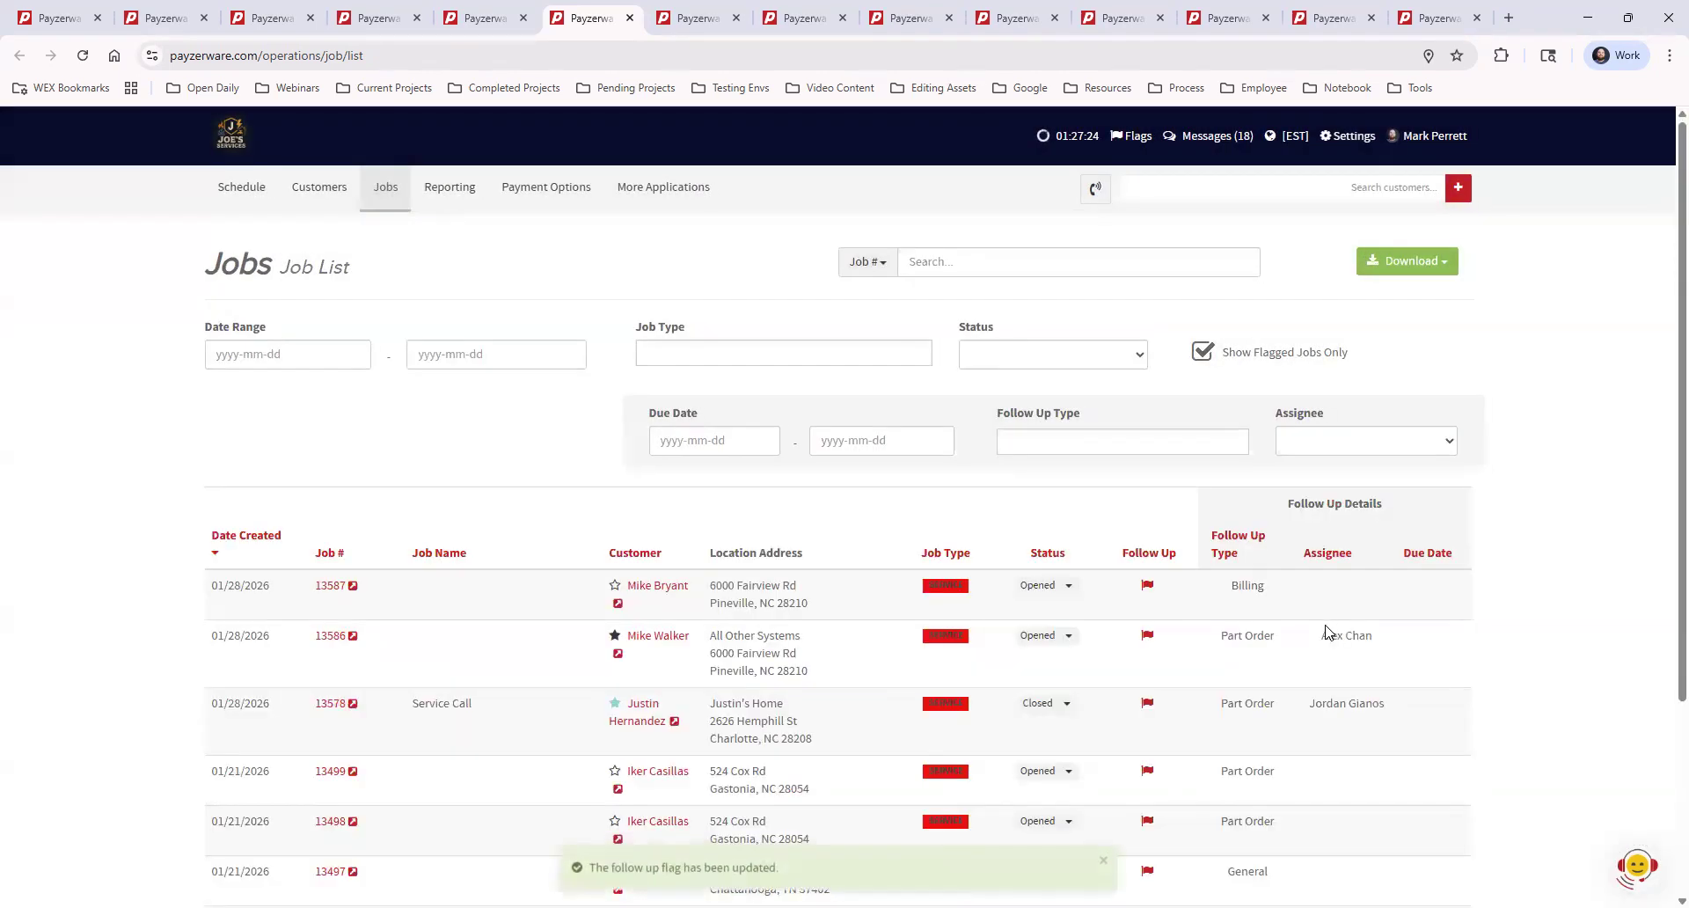
Step: Filter the flagged jobs by the user just assigned to the Part Order flag, and reset the assignee filter to All
click(1315, 449)
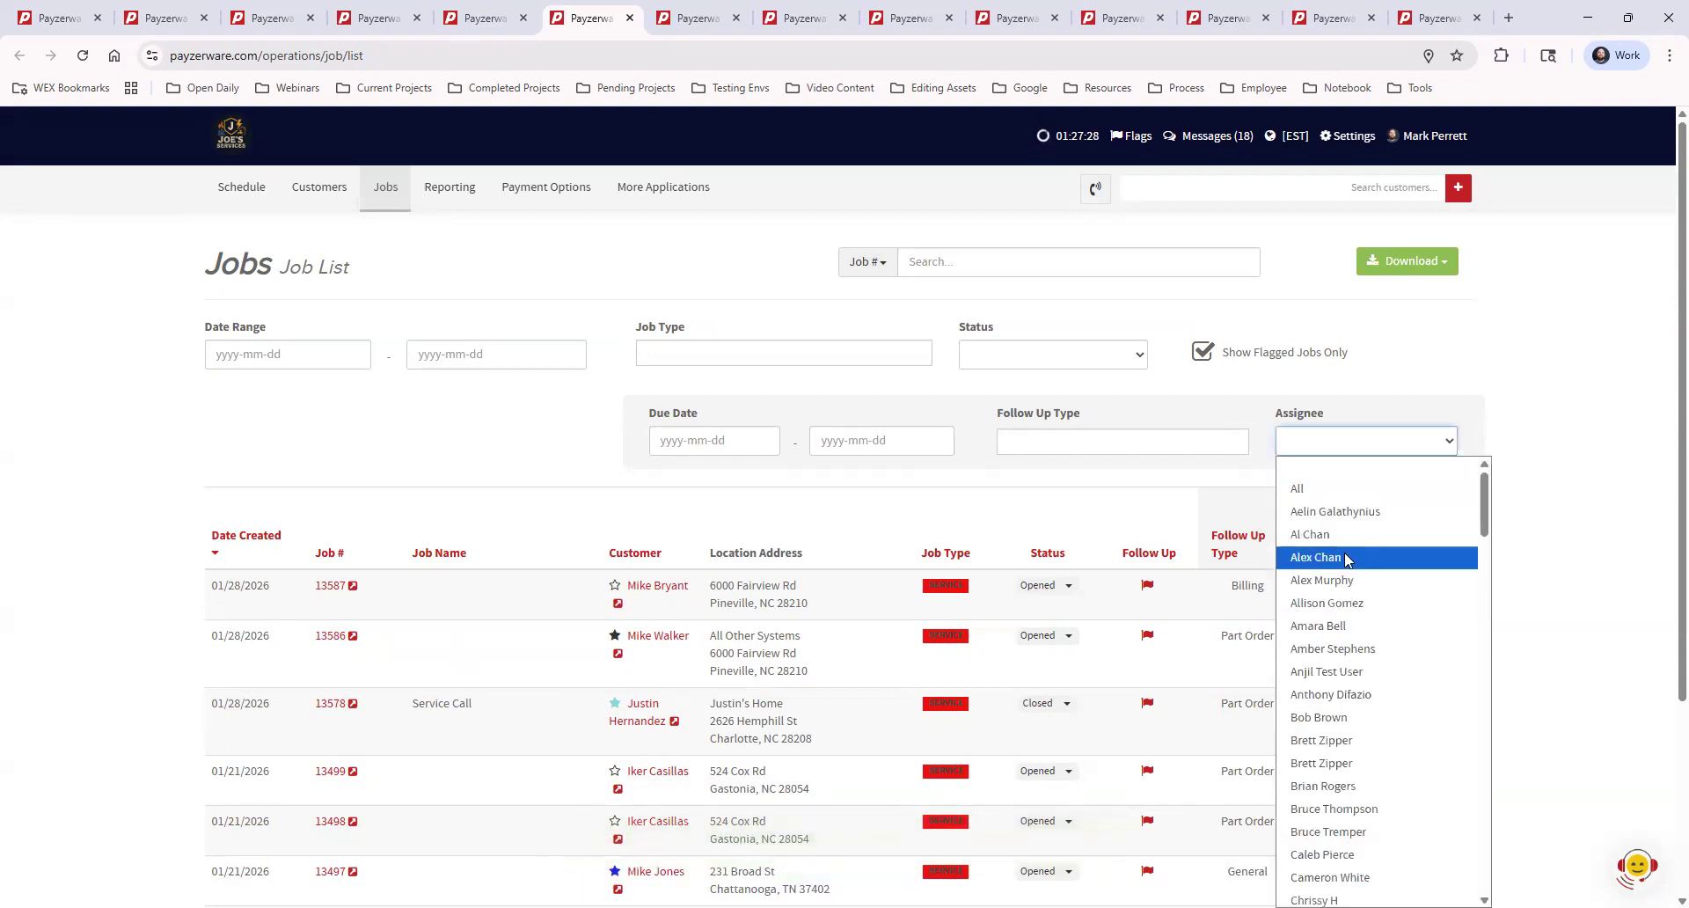
click(1463, 580)
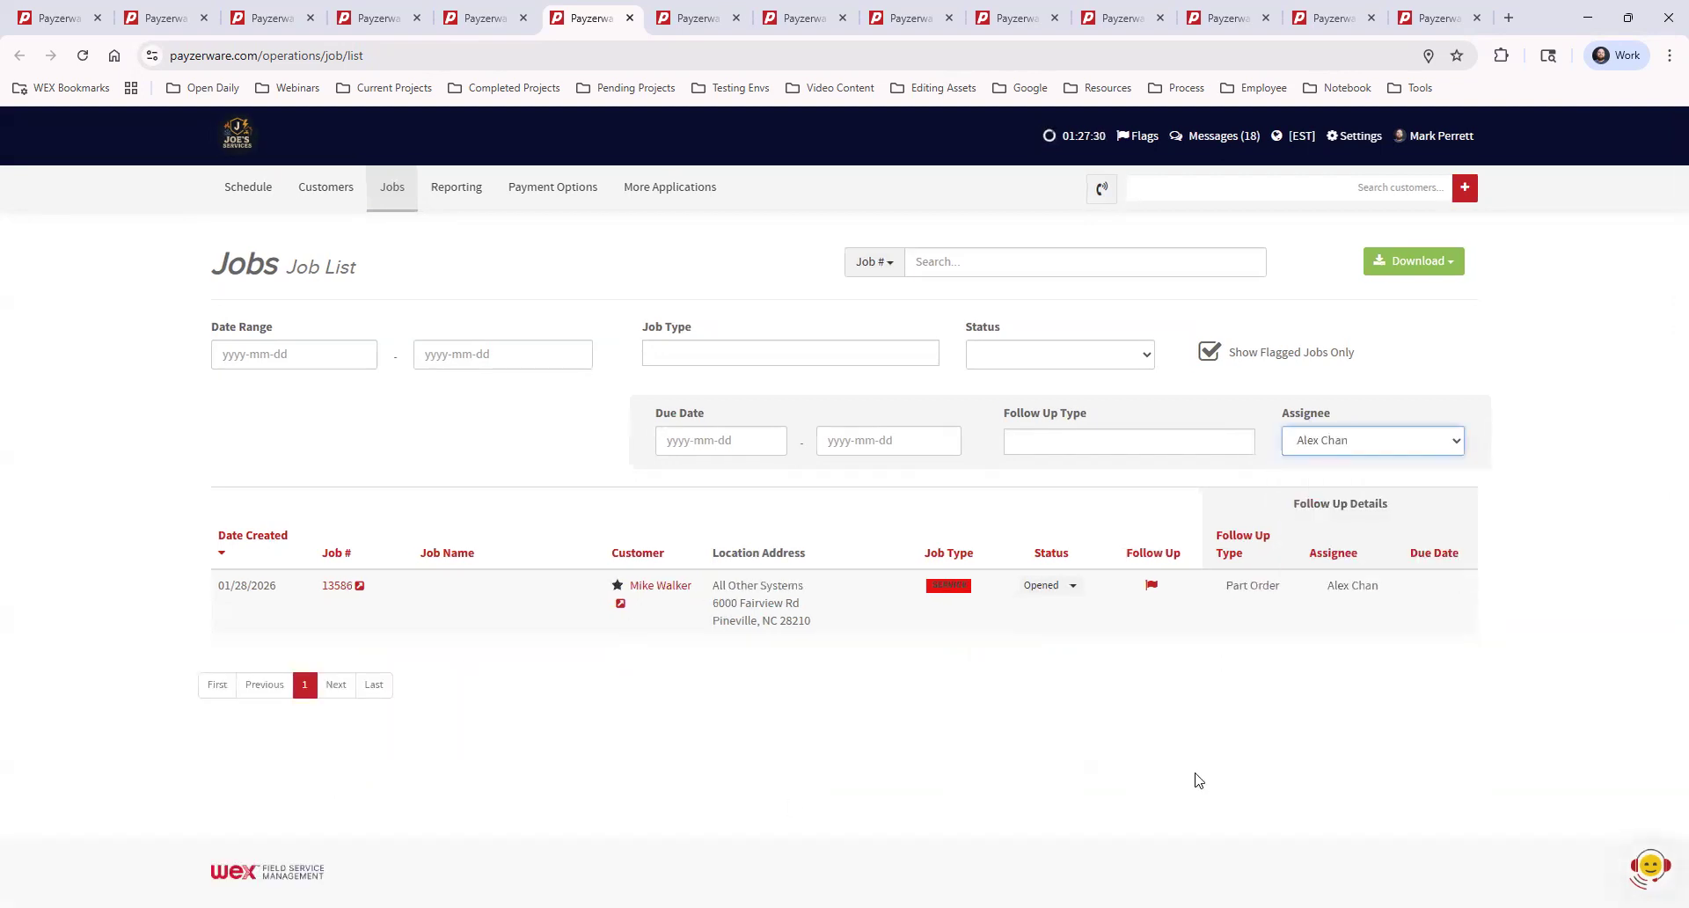
click(1355, 444)
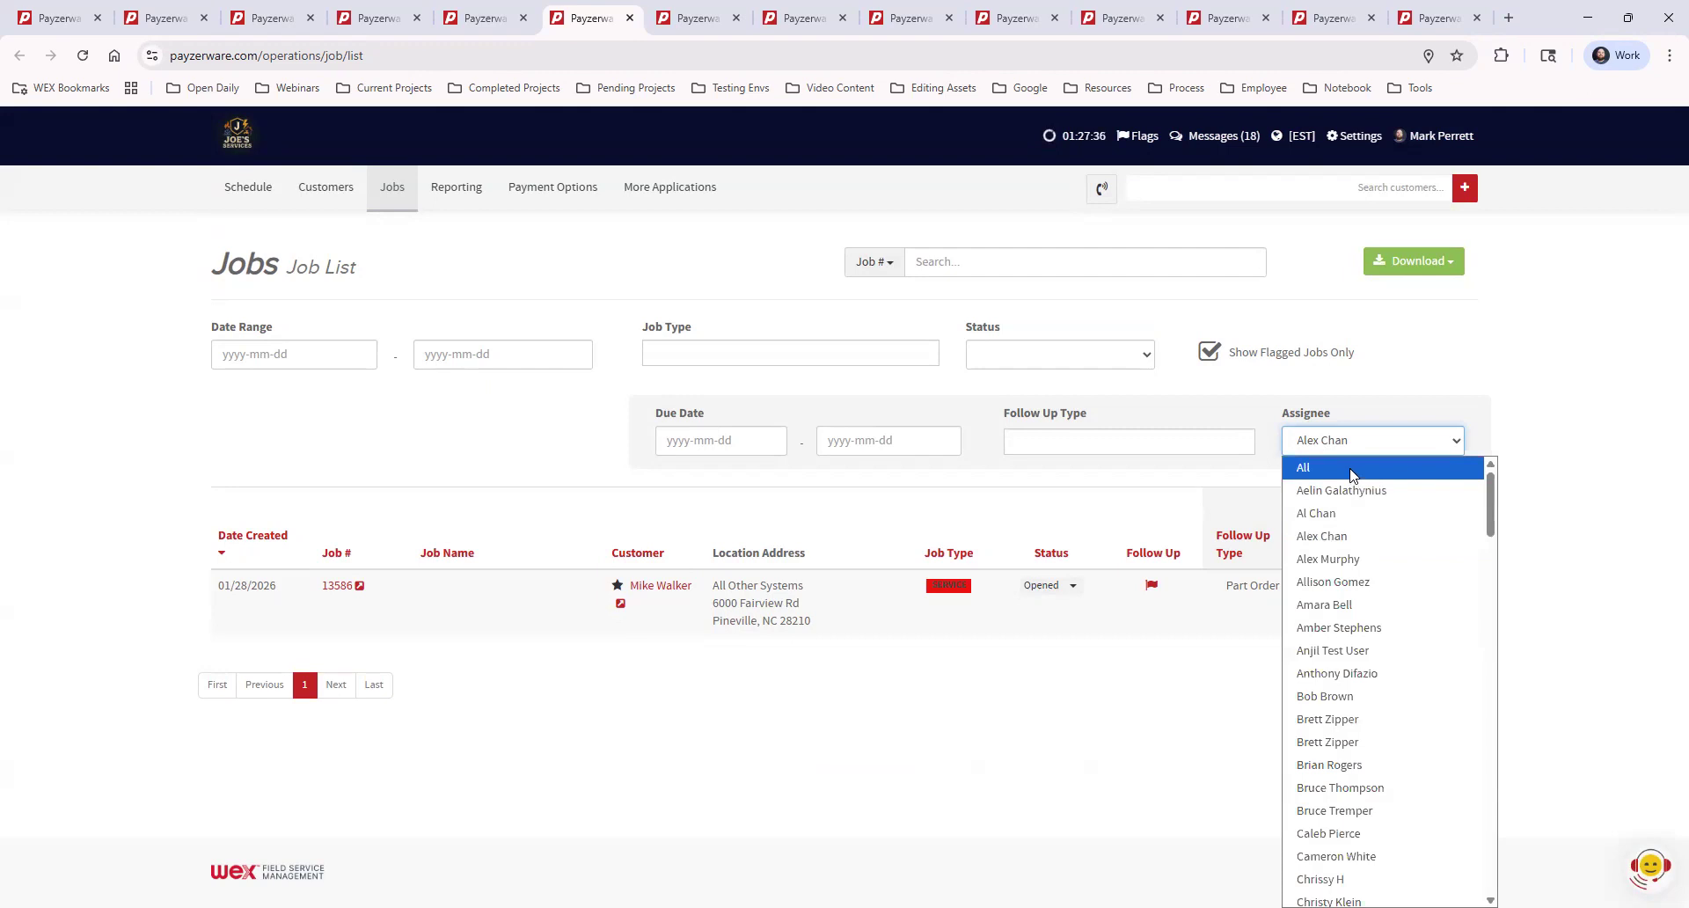
click(1355, 464)
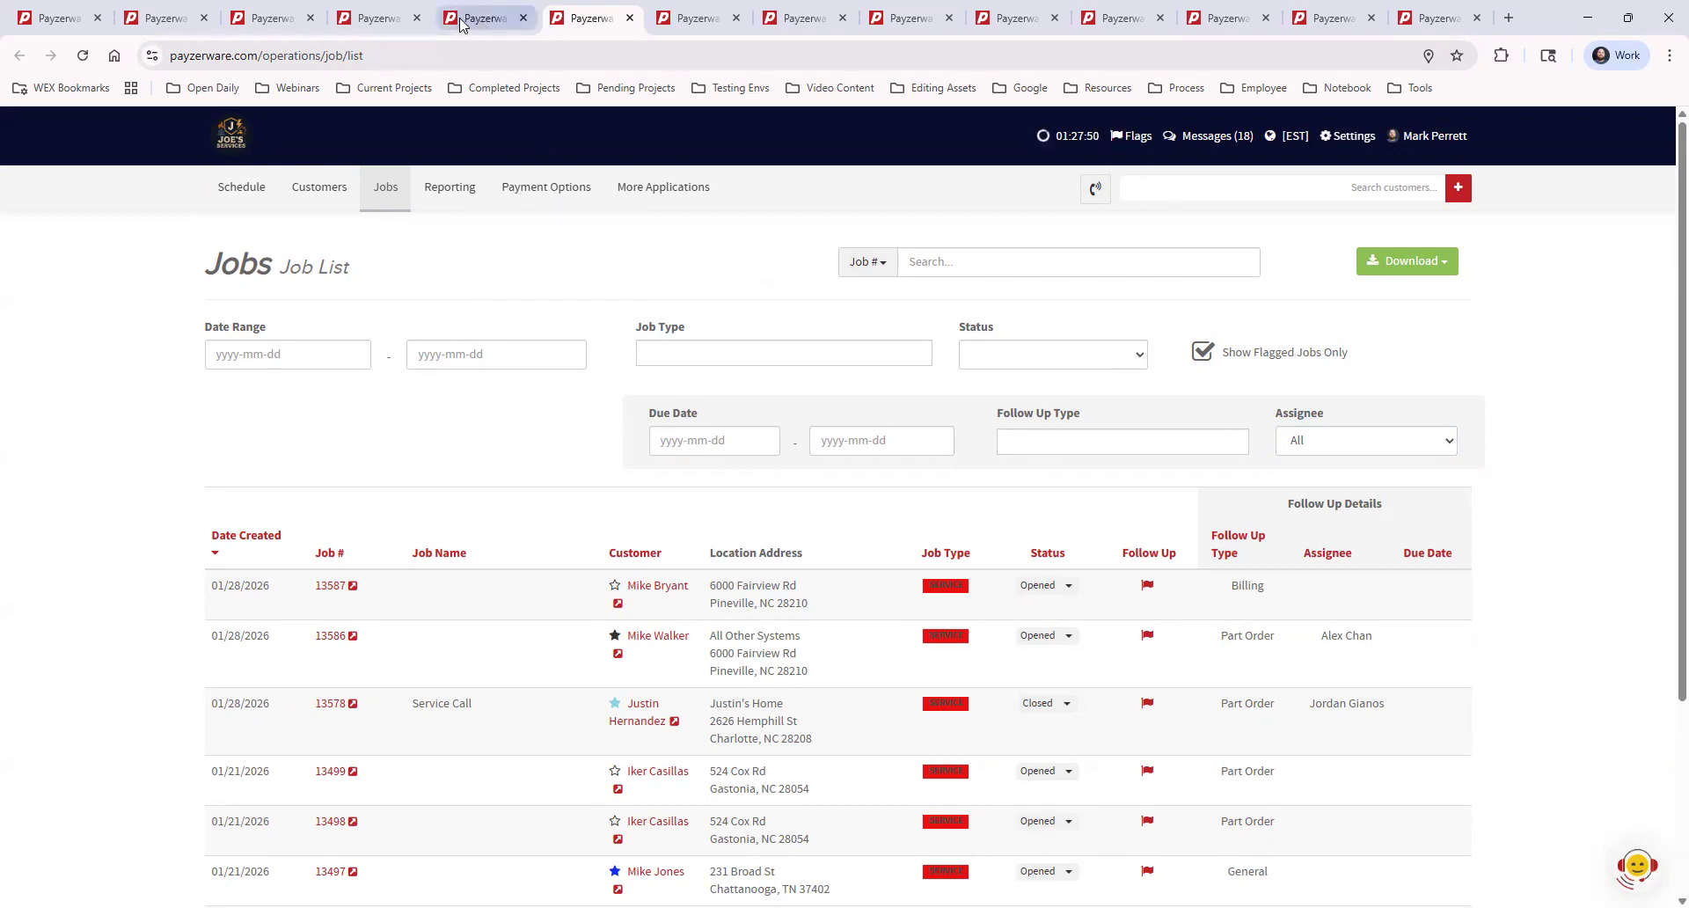
Step: Open the invoice list and show only the invoices with the Auto Sync status Not Ready
click(380, 189)
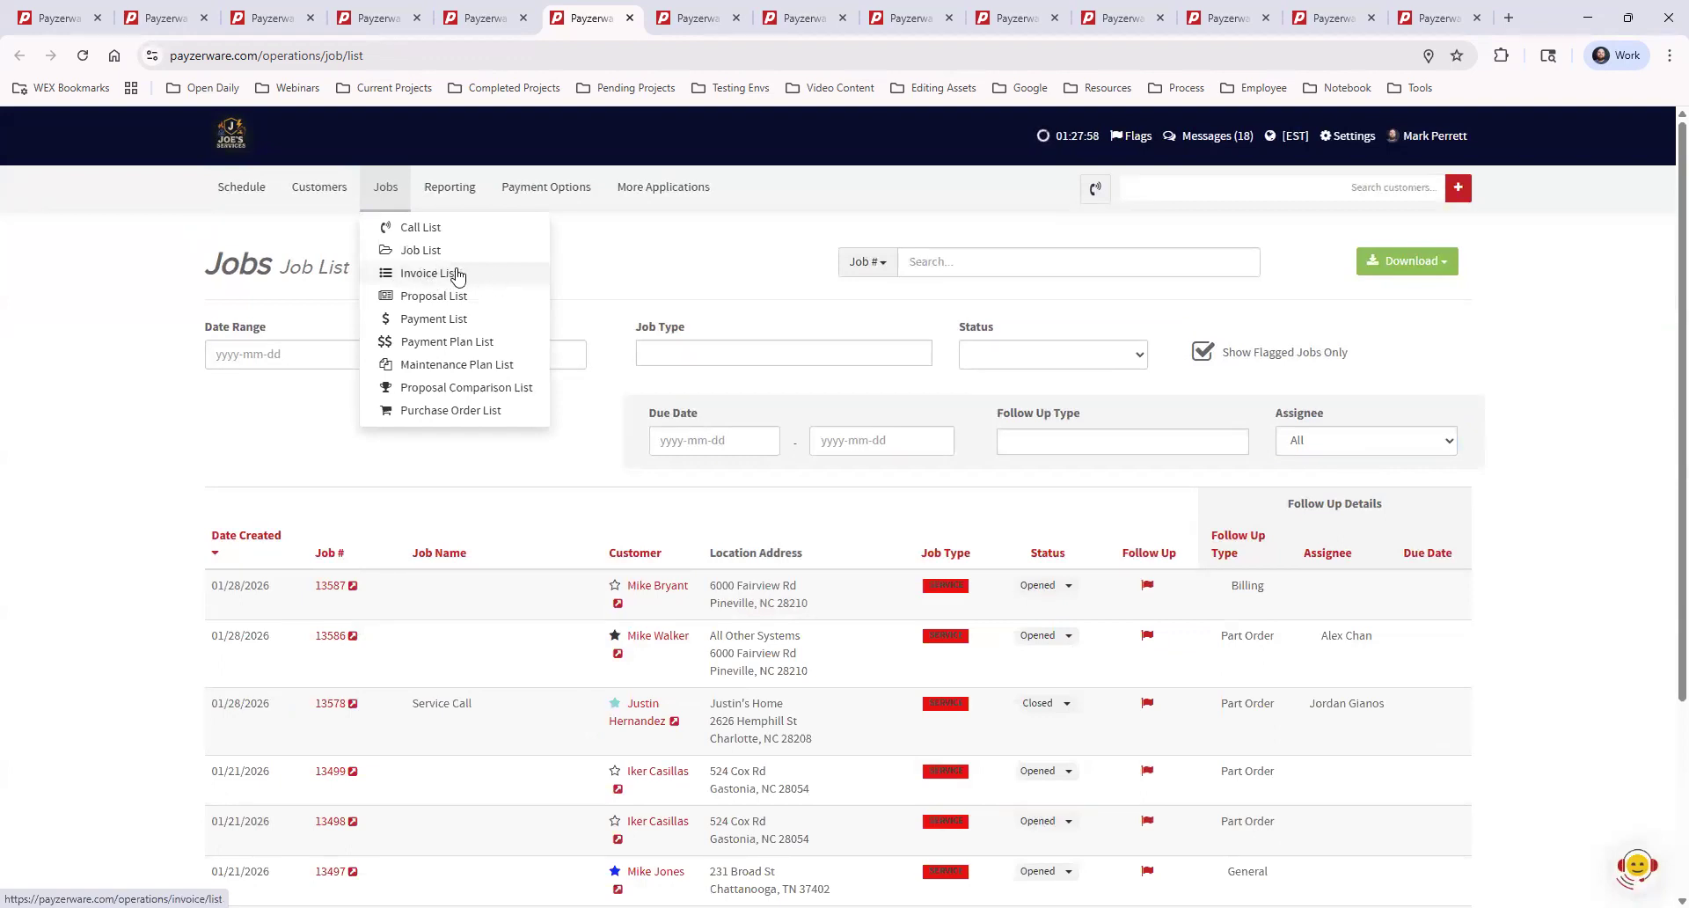
click(798, 18)
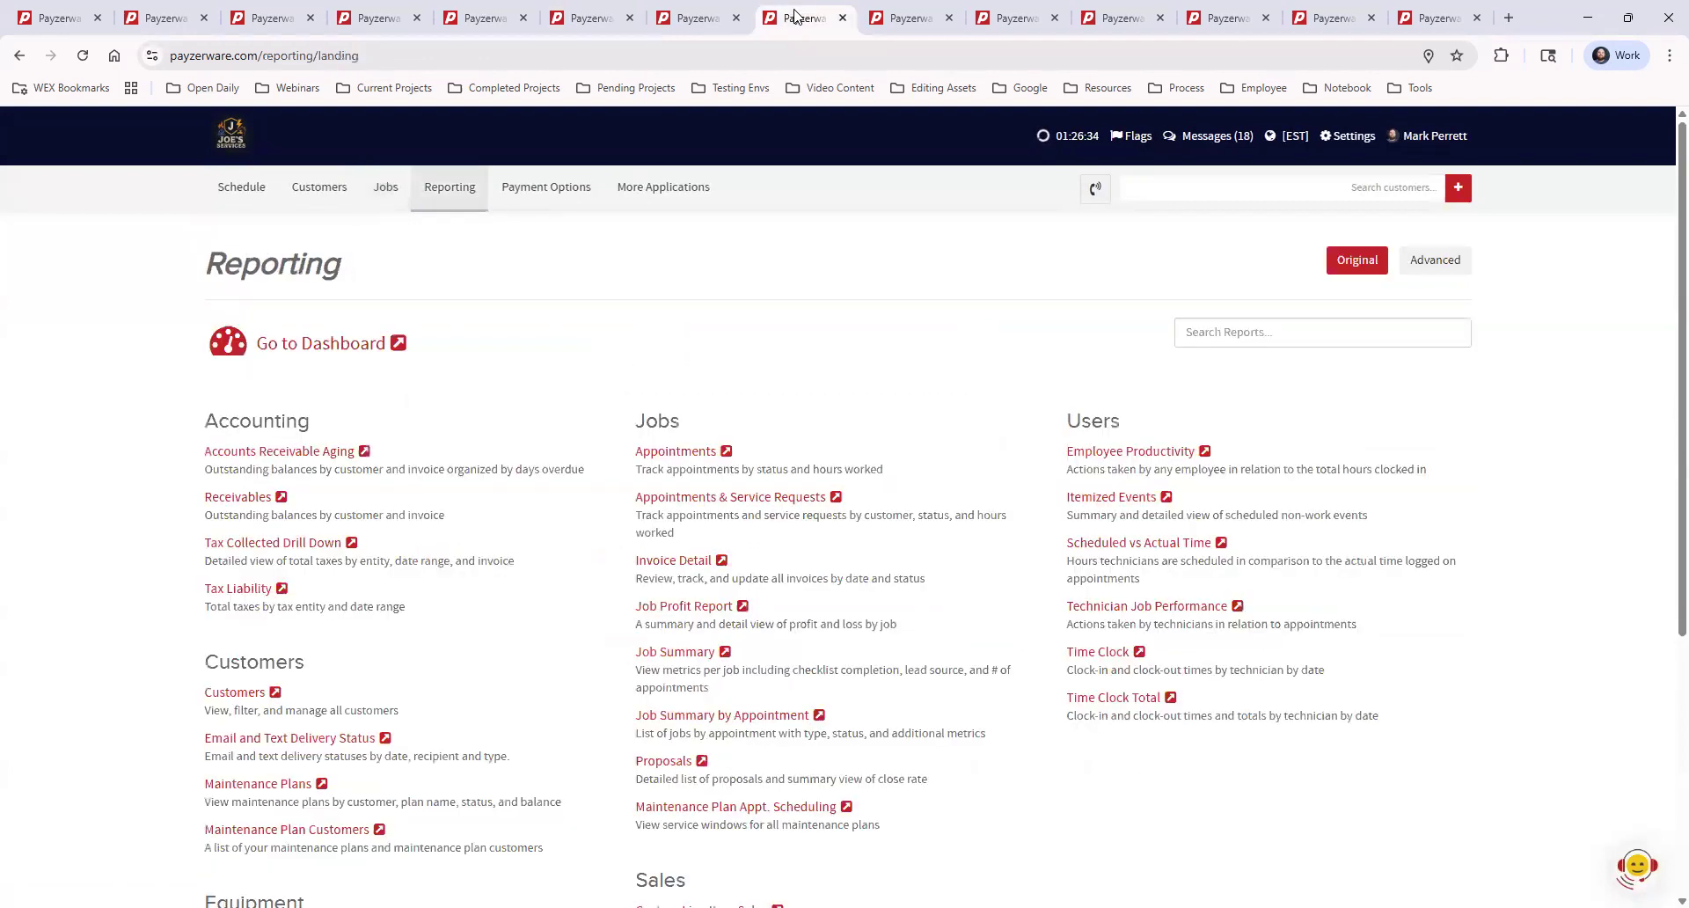
click(695, 19)
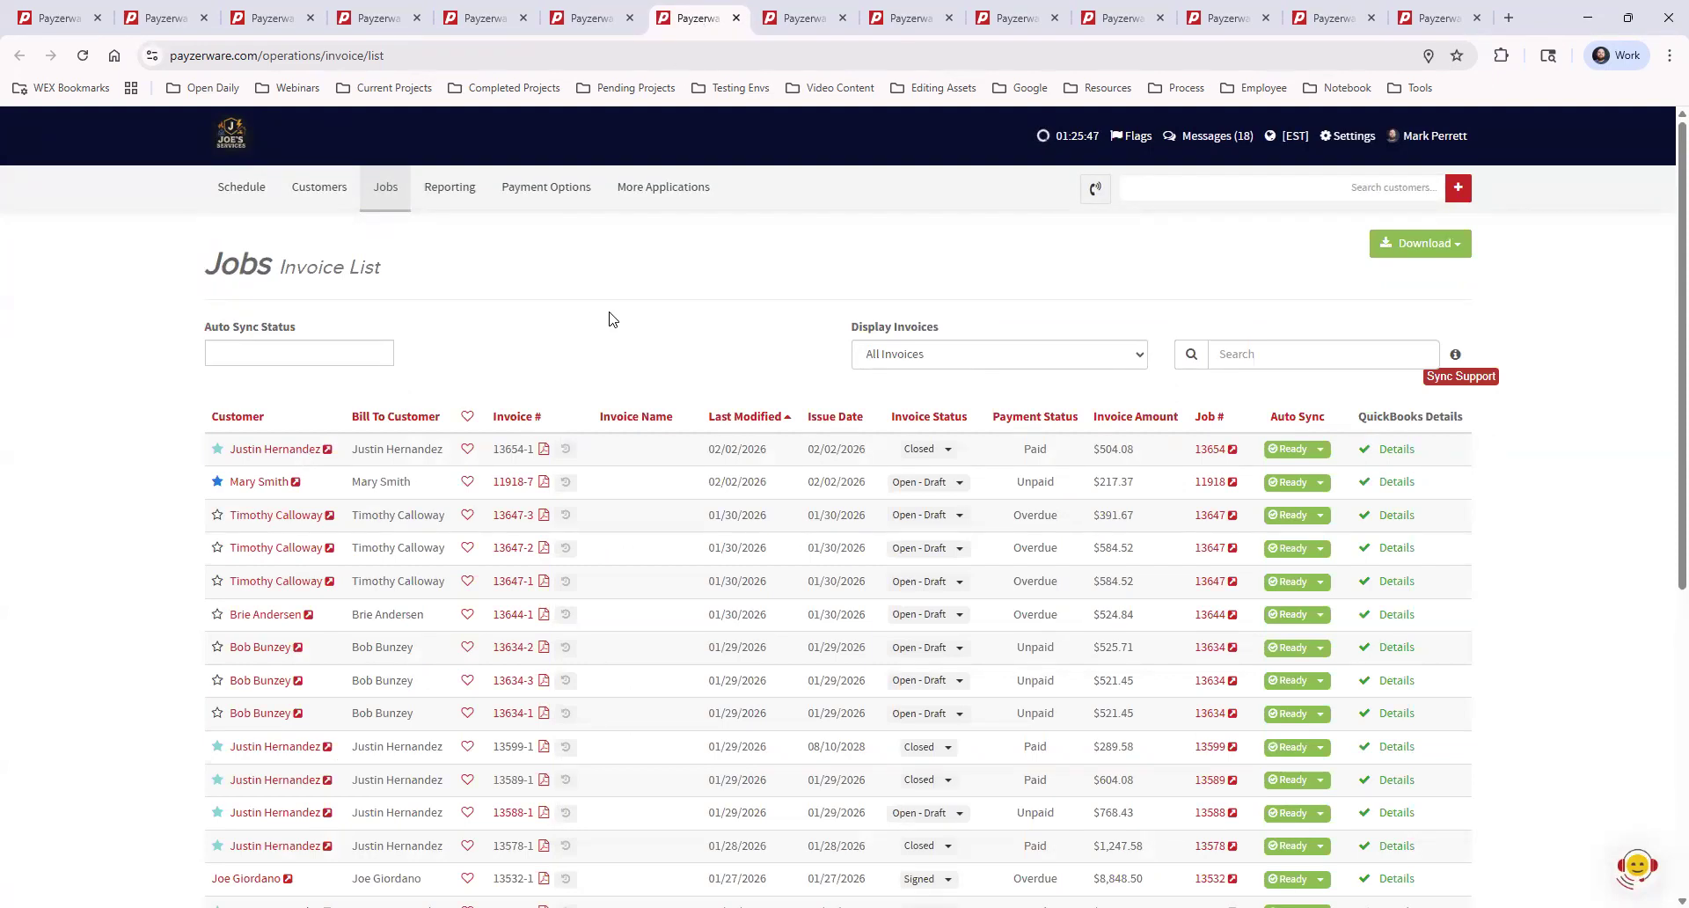
scroll(1219, 563, down, 5)
scroll(1218, 563, up, 5)
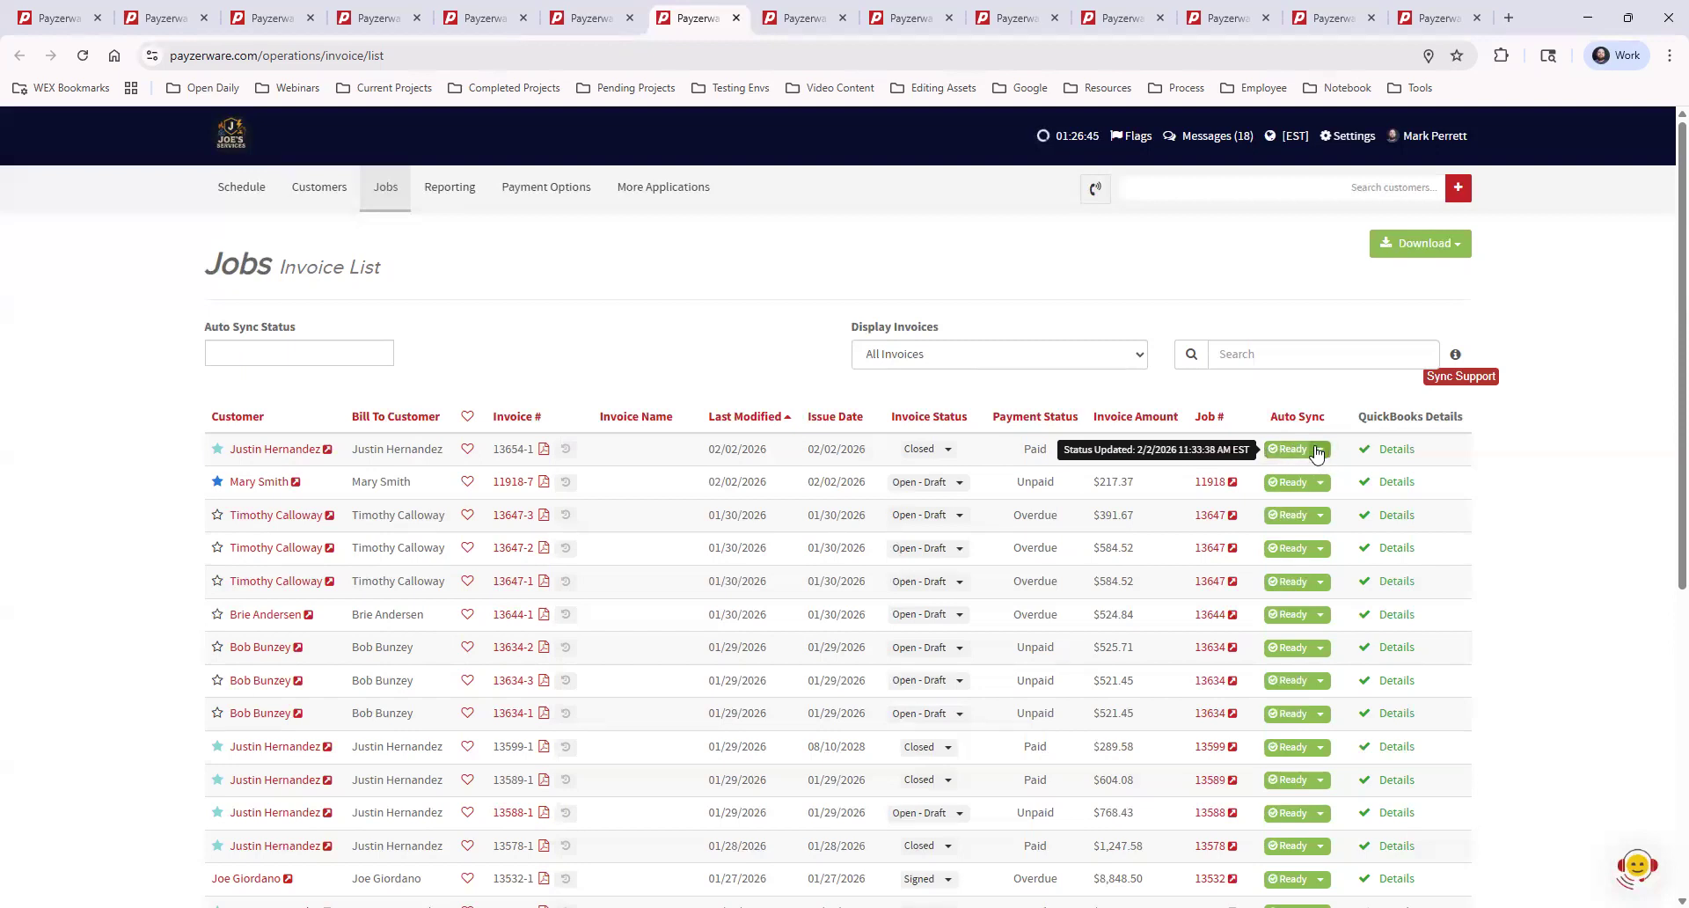
click(253, 350)
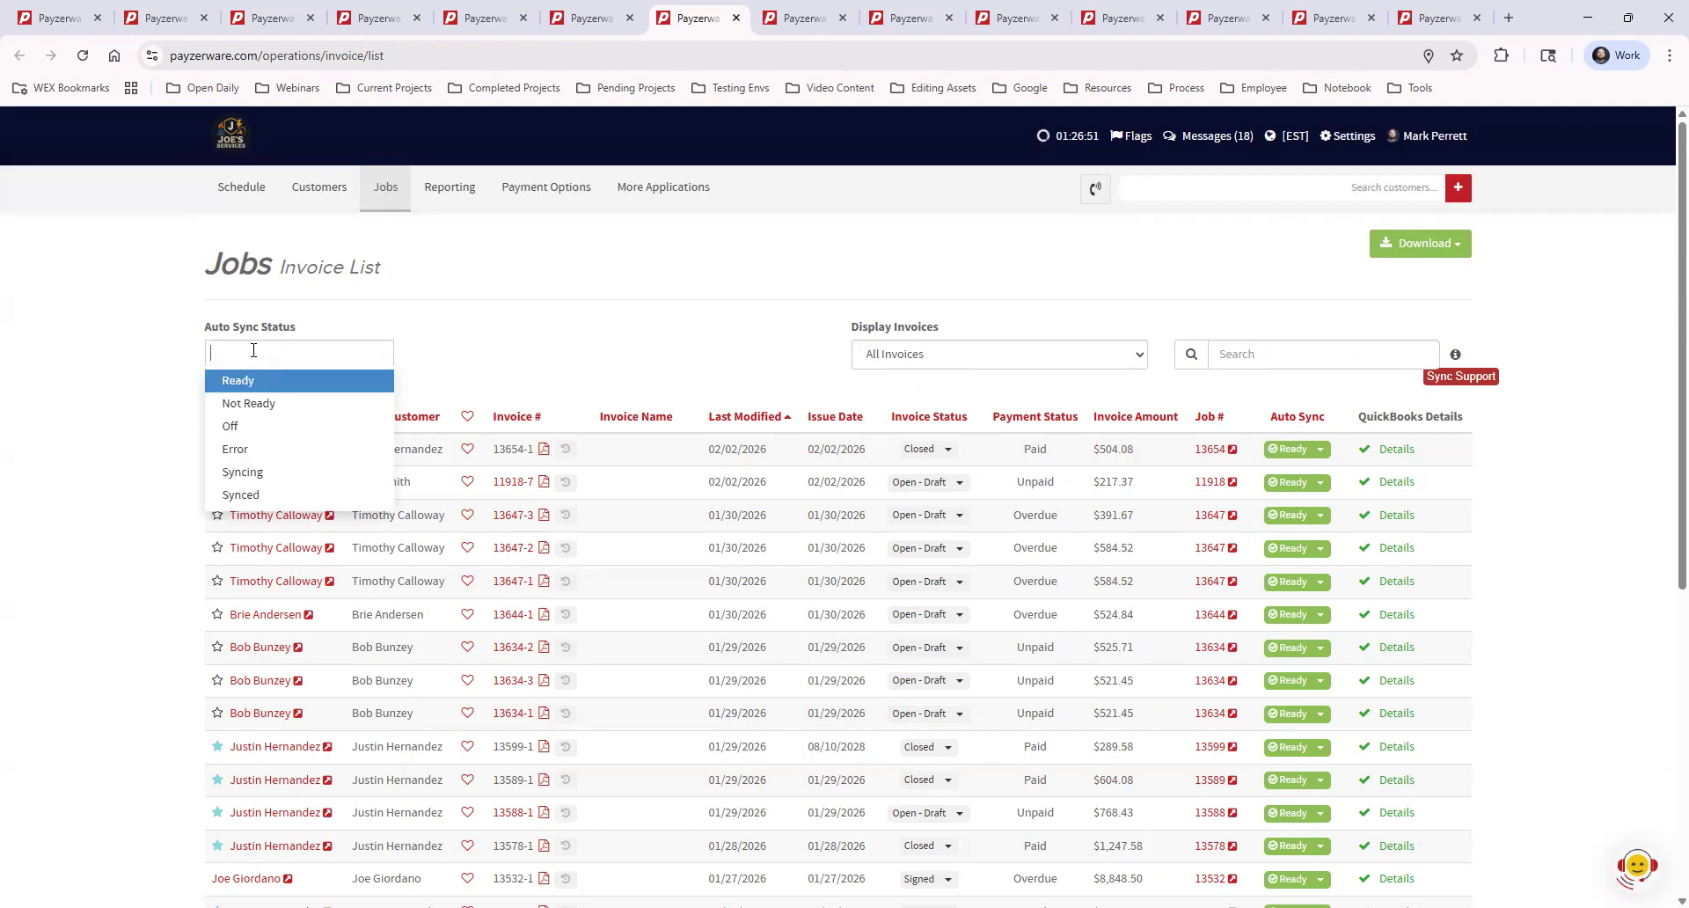
click(263, 404)
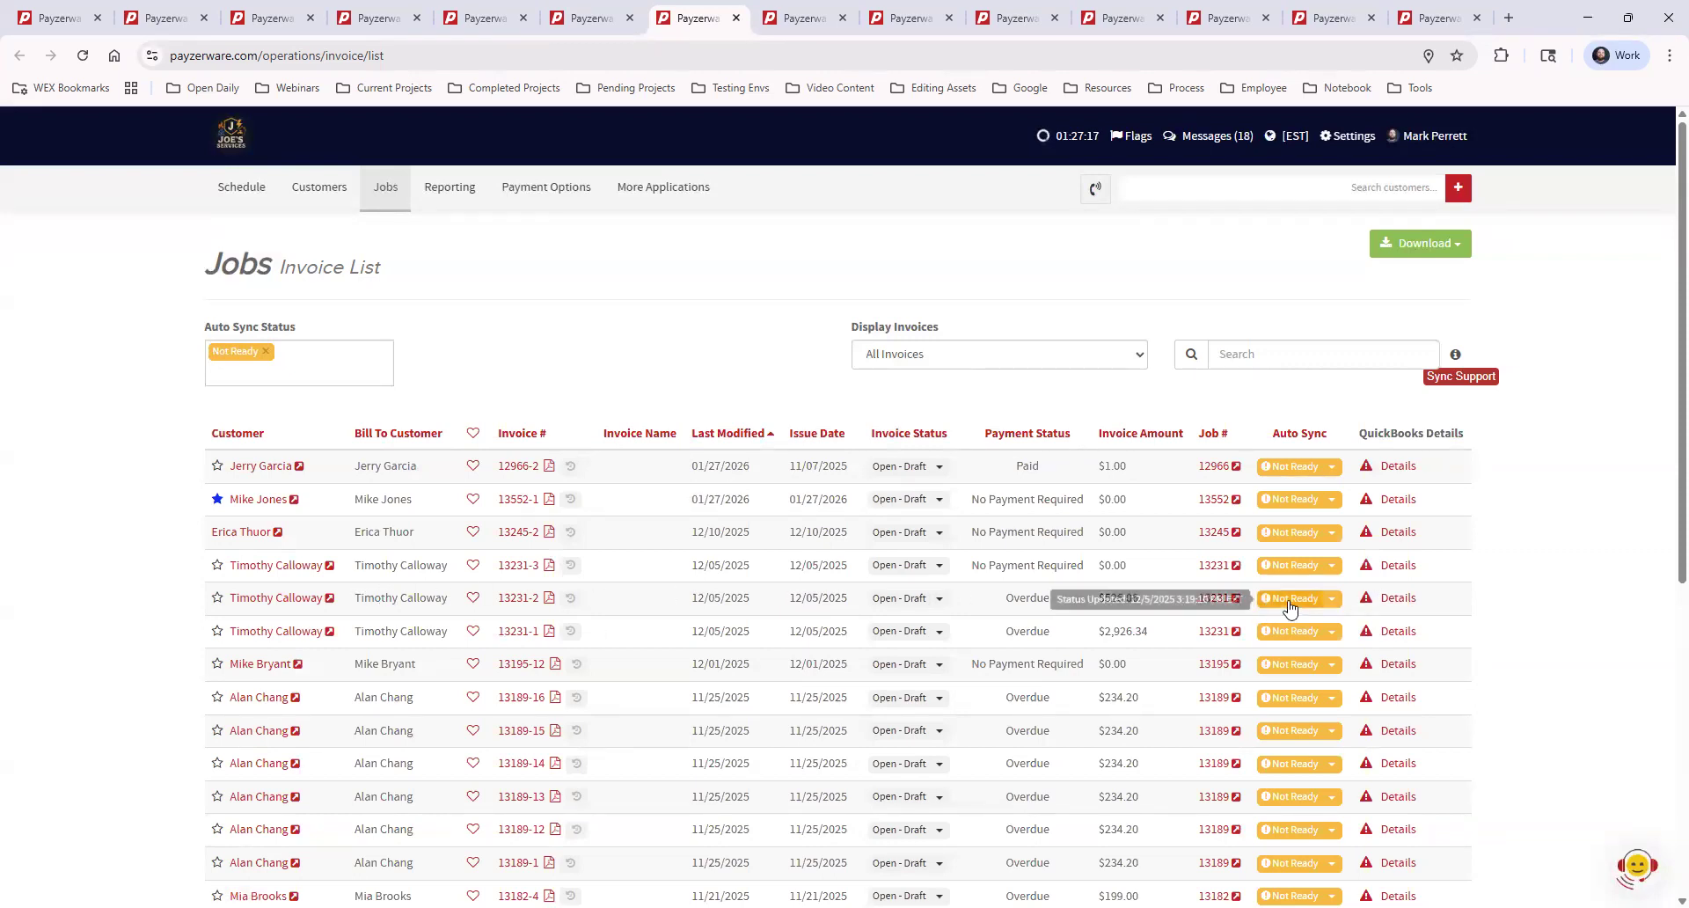
Step: Open the QuickBooks details of the second 12/05/2025 invoice and set the generic bundle's account to Income - Job
click(1397, 598)
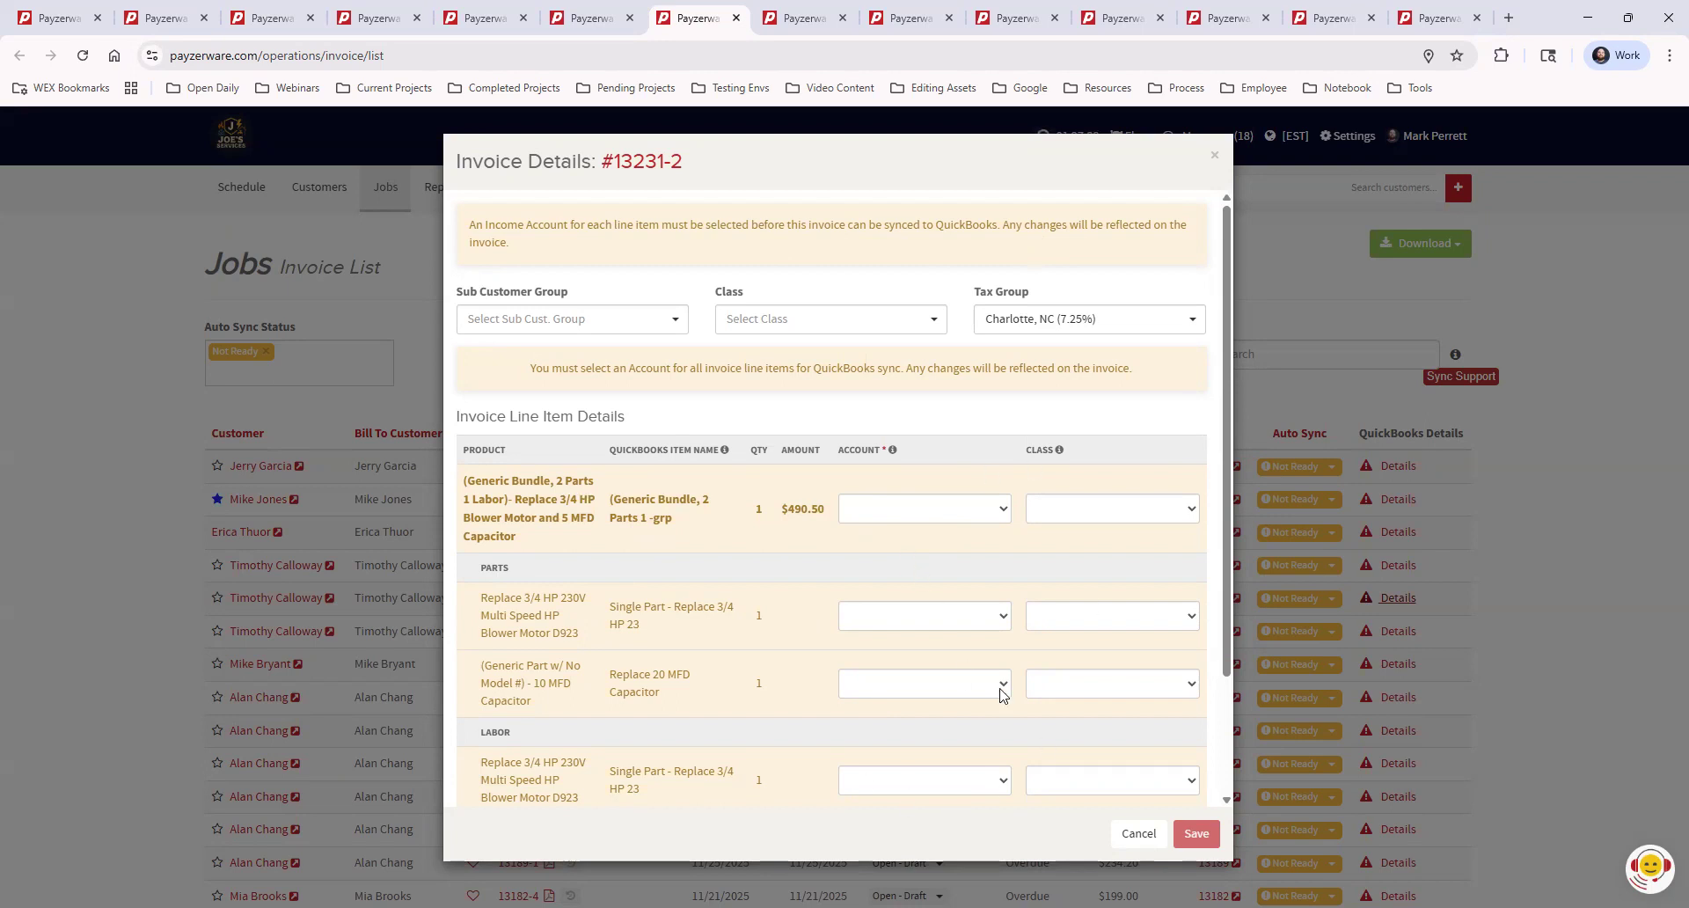
click(892, 510)
click(931, 578)
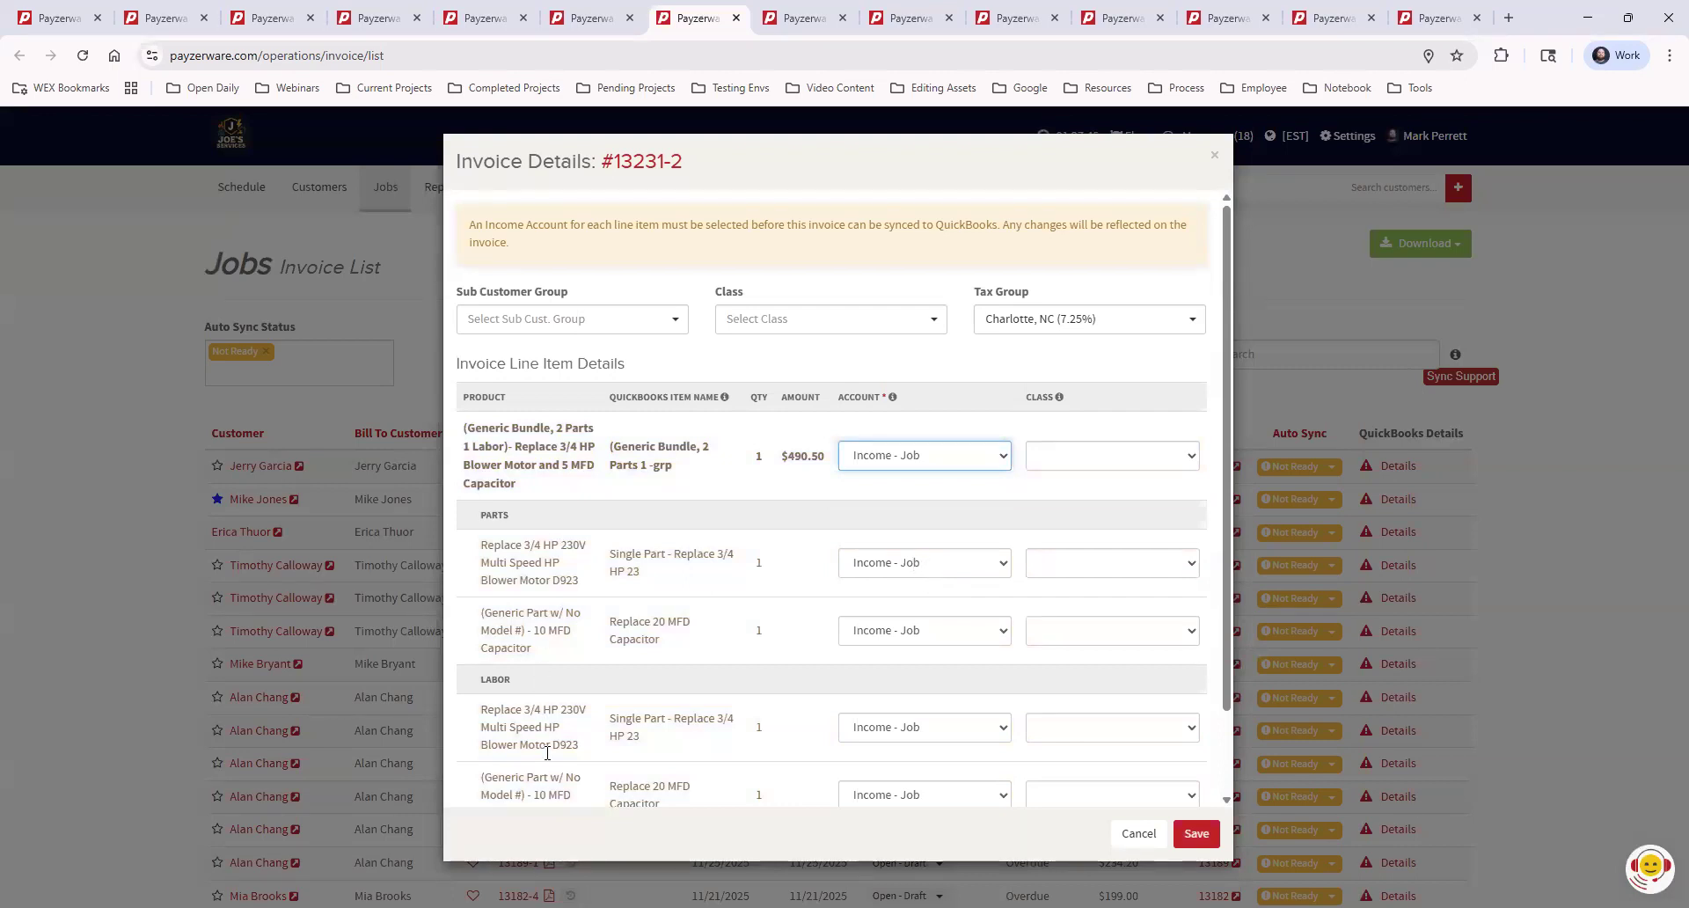
scroll(580, 778, down, 2)
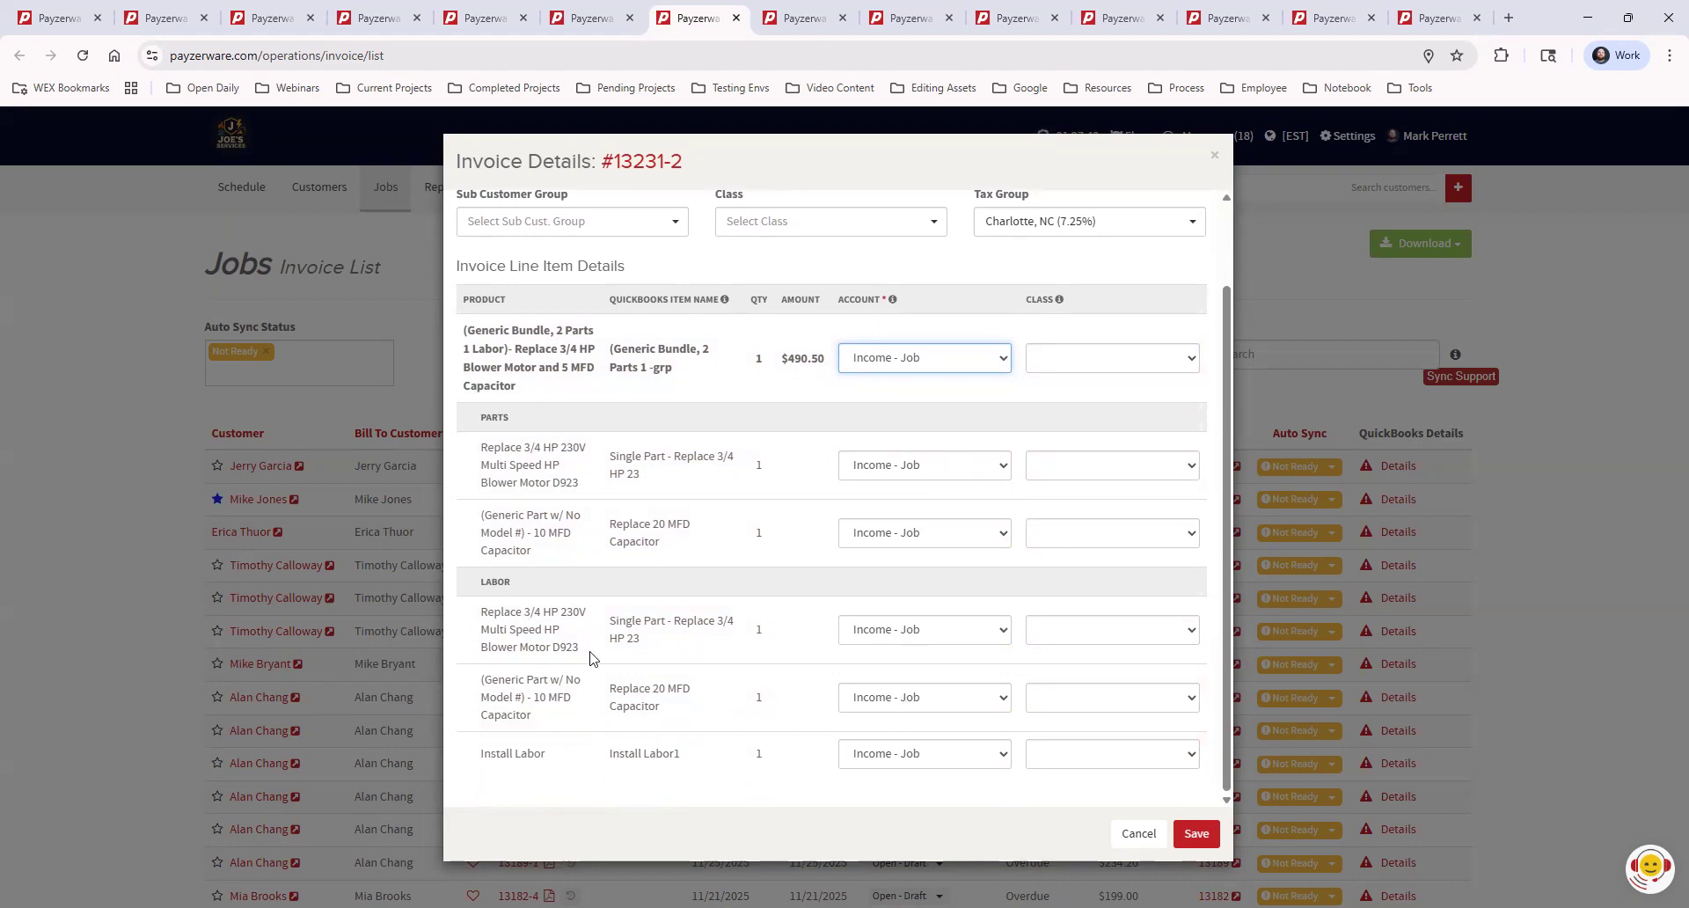
Step: Set the account of all three labor line items to Income - Repair Labor and save the invoice details
click(962, 628)
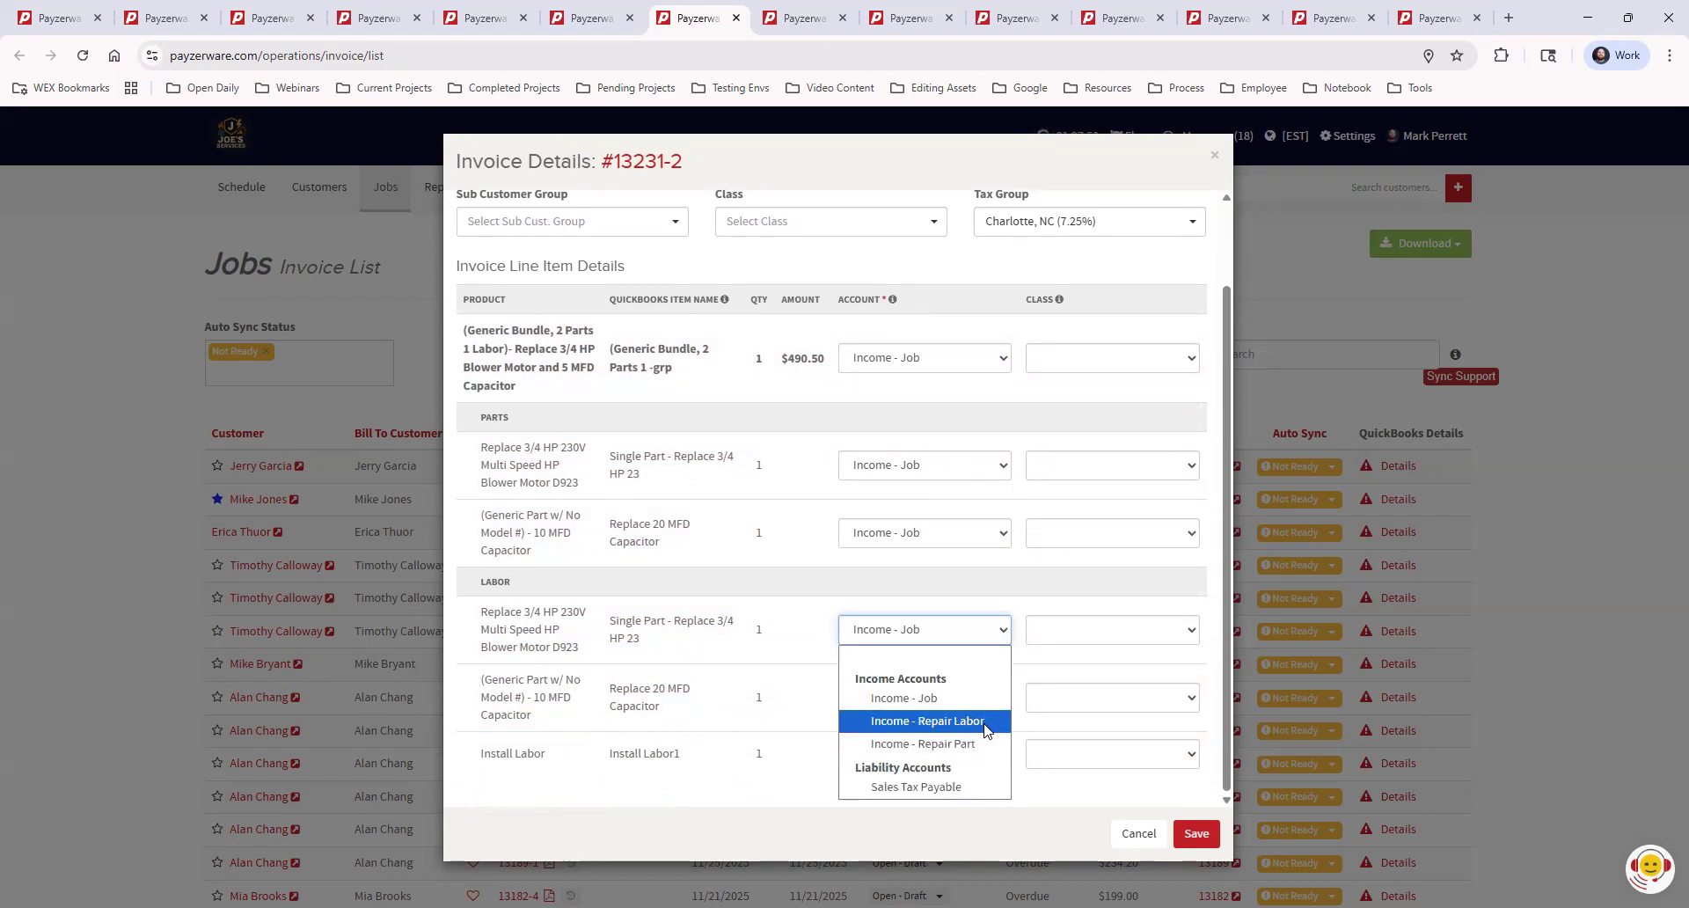
click(968, 720)
click(999, 697)
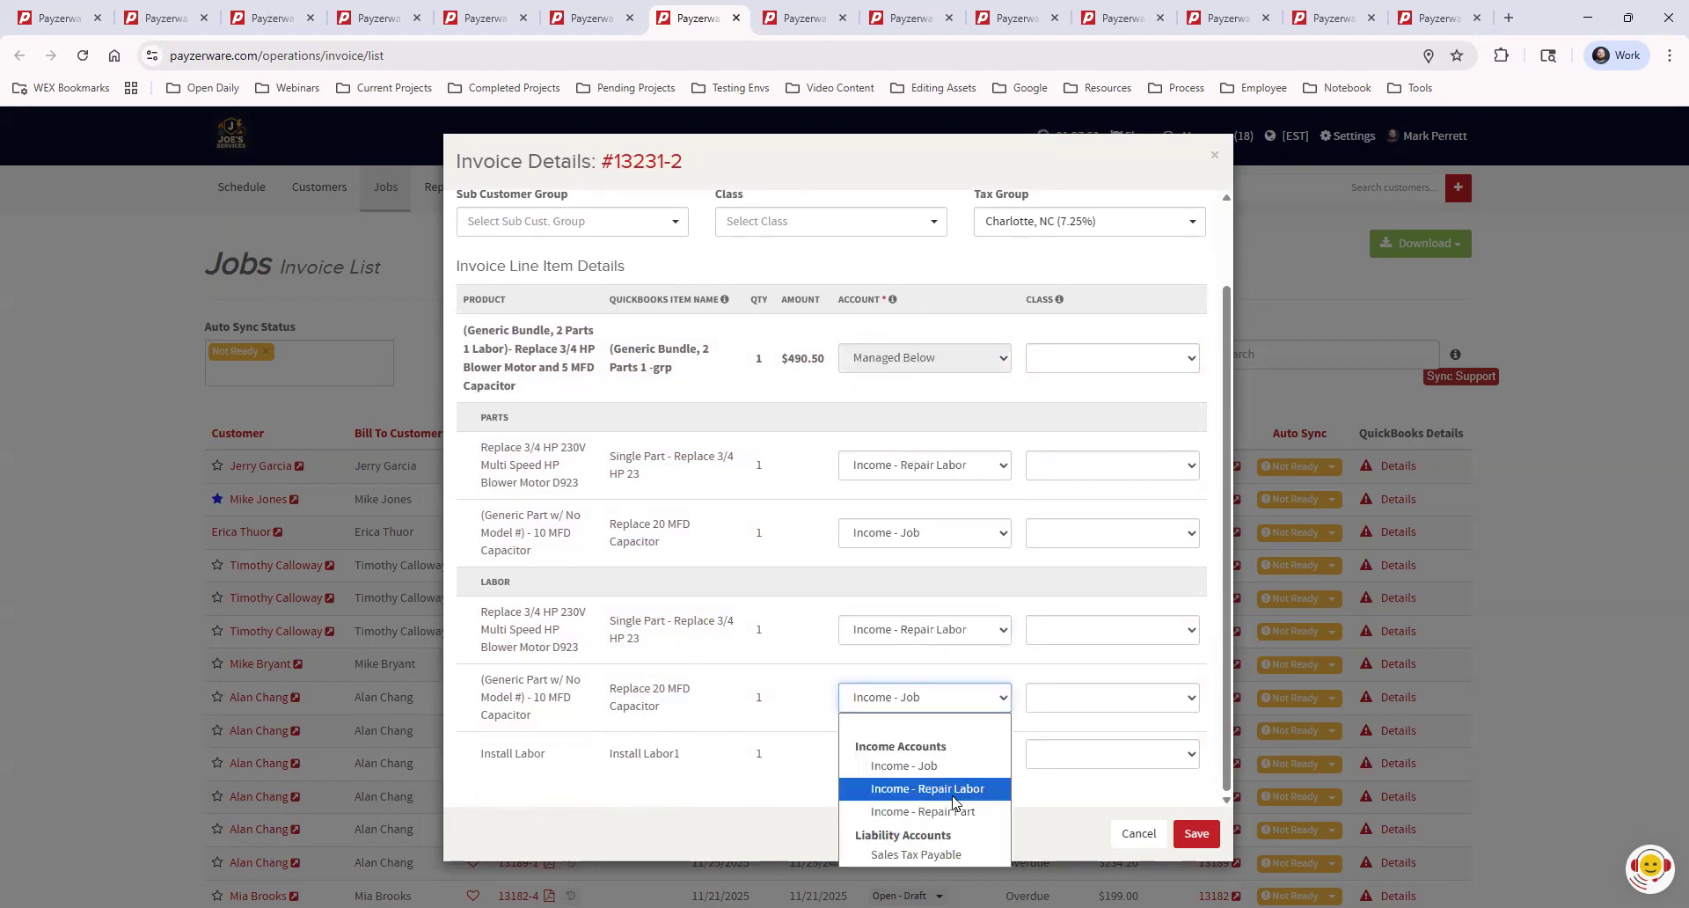
click(953, 796)
click(905, 755)
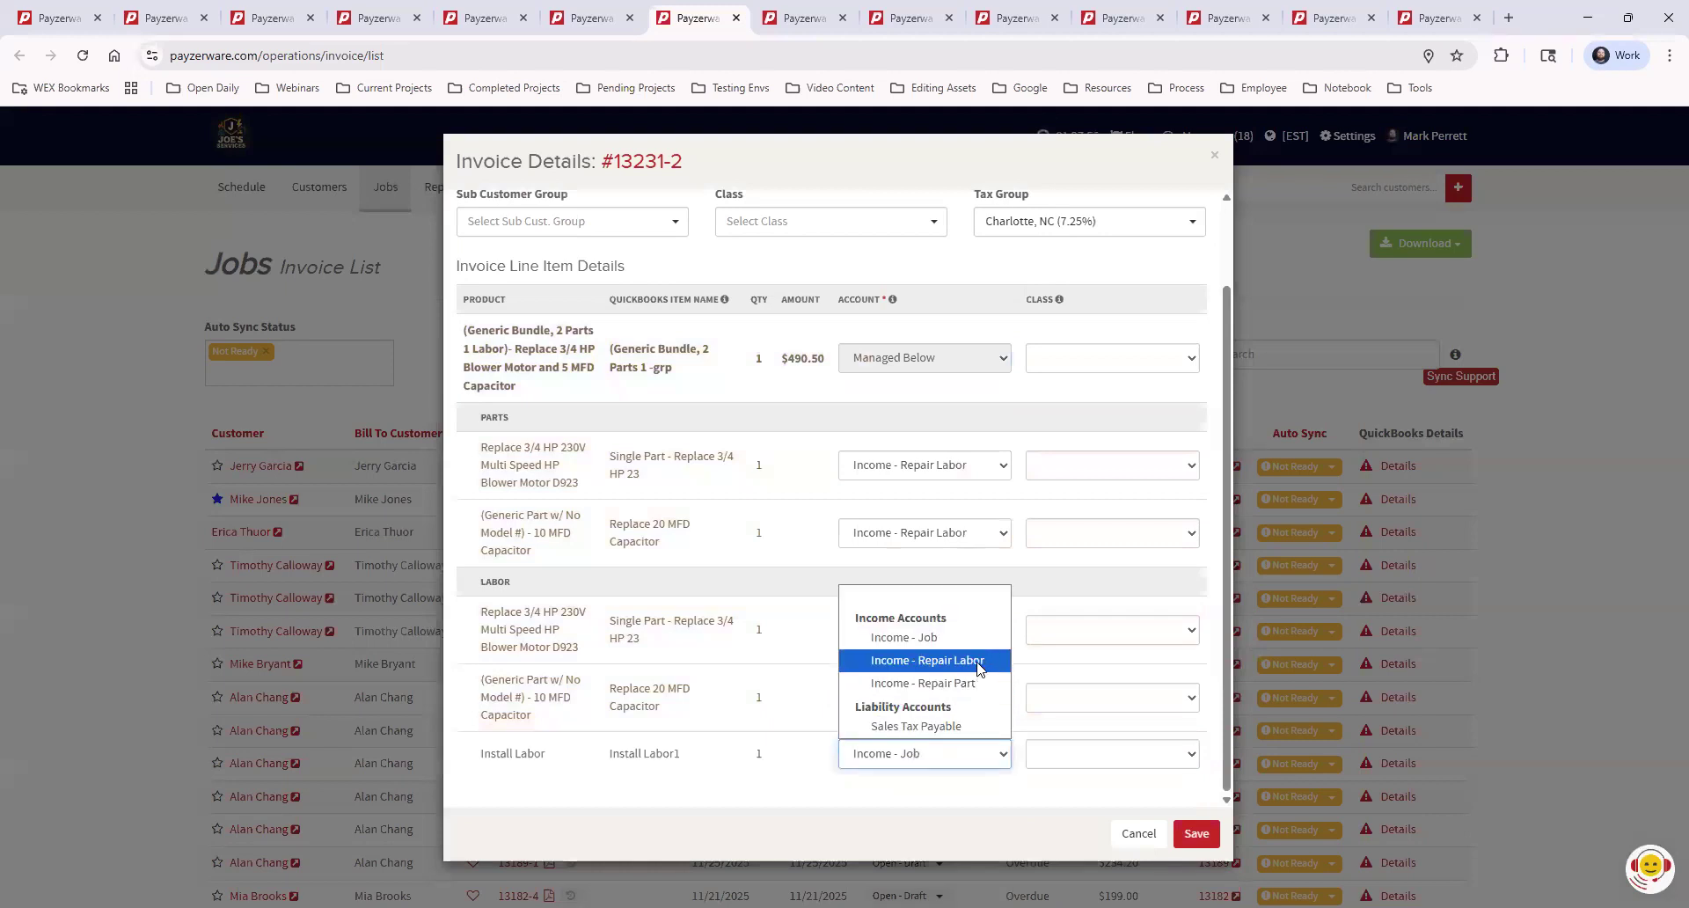
click(978, 668)
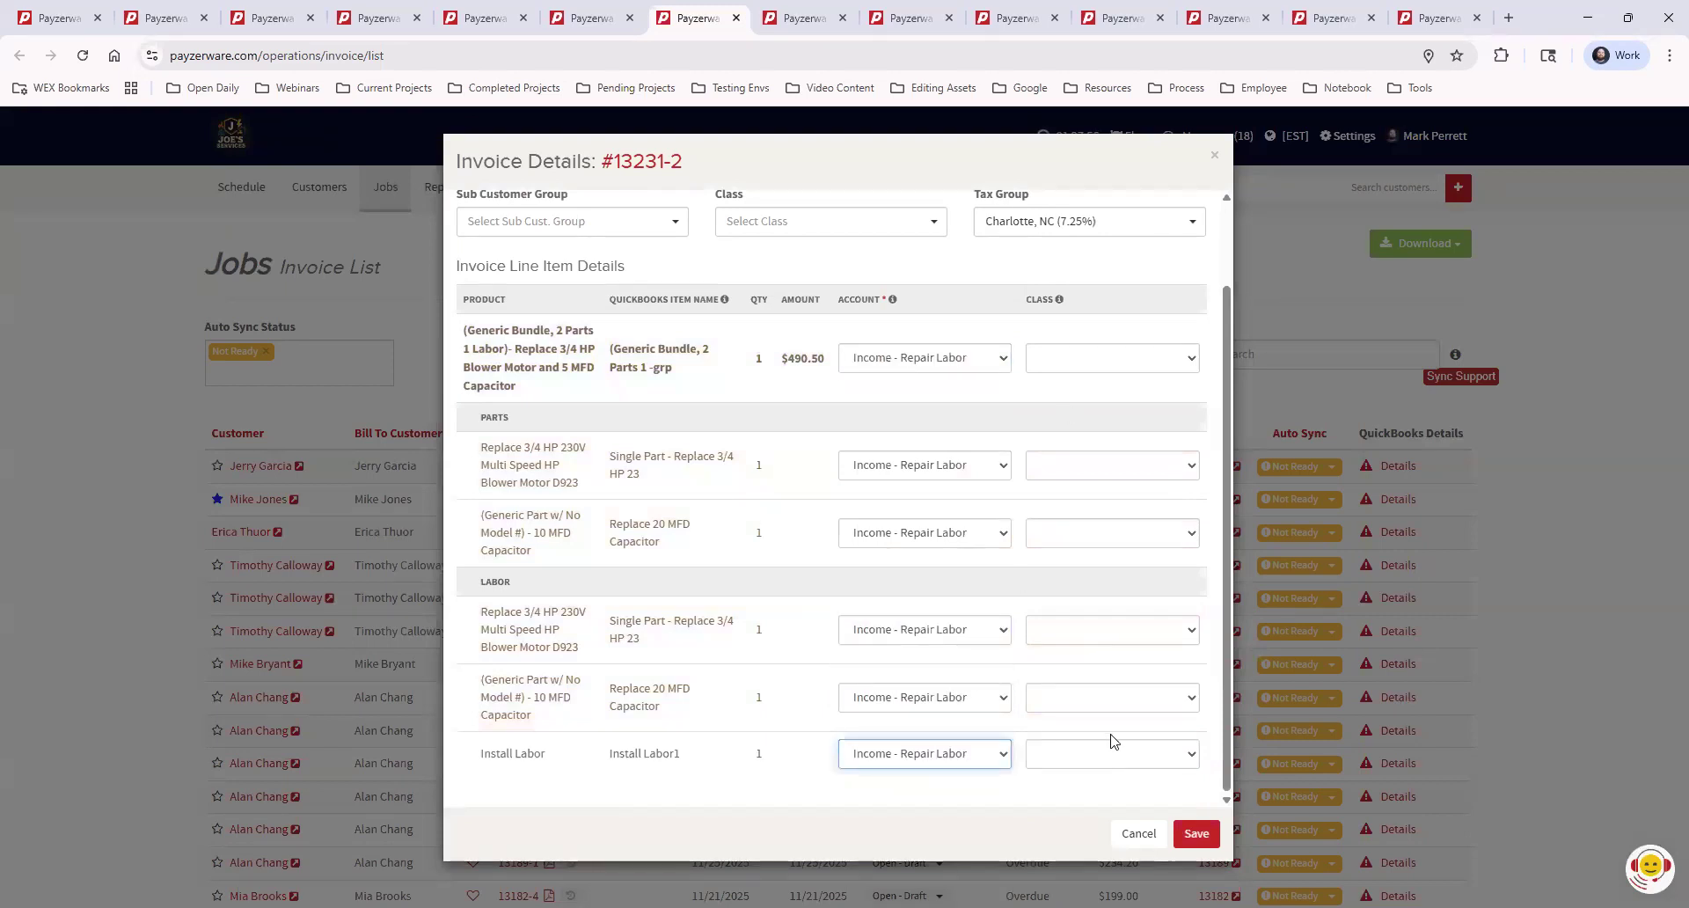
click(1193, 833)
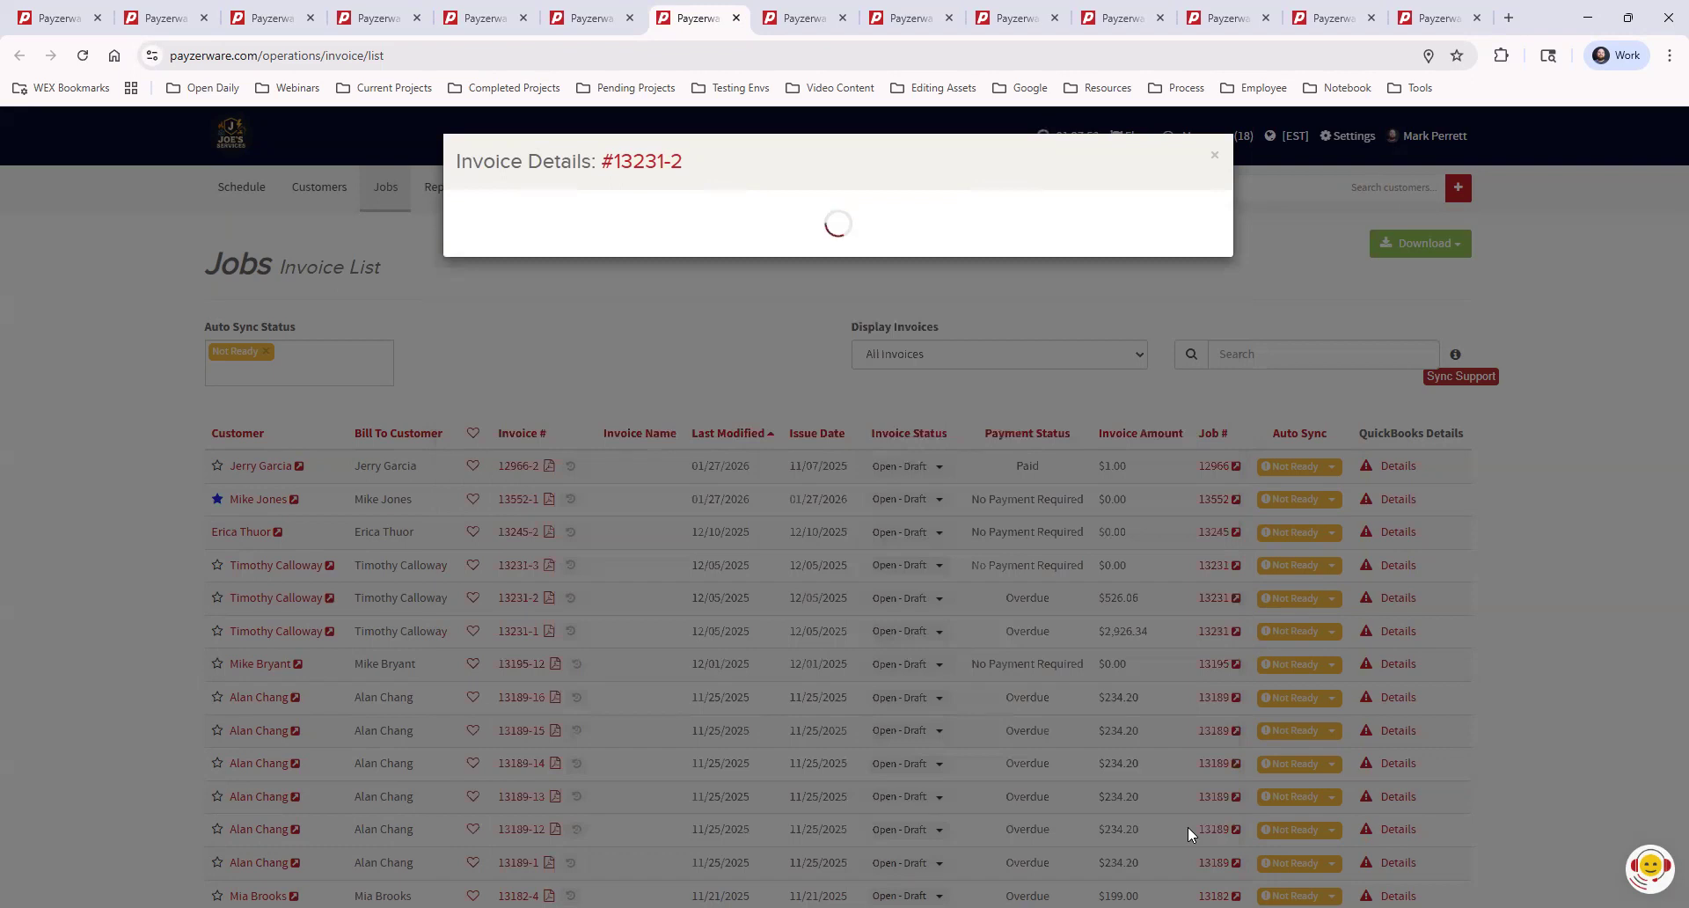
mouse_move(1291, 599)
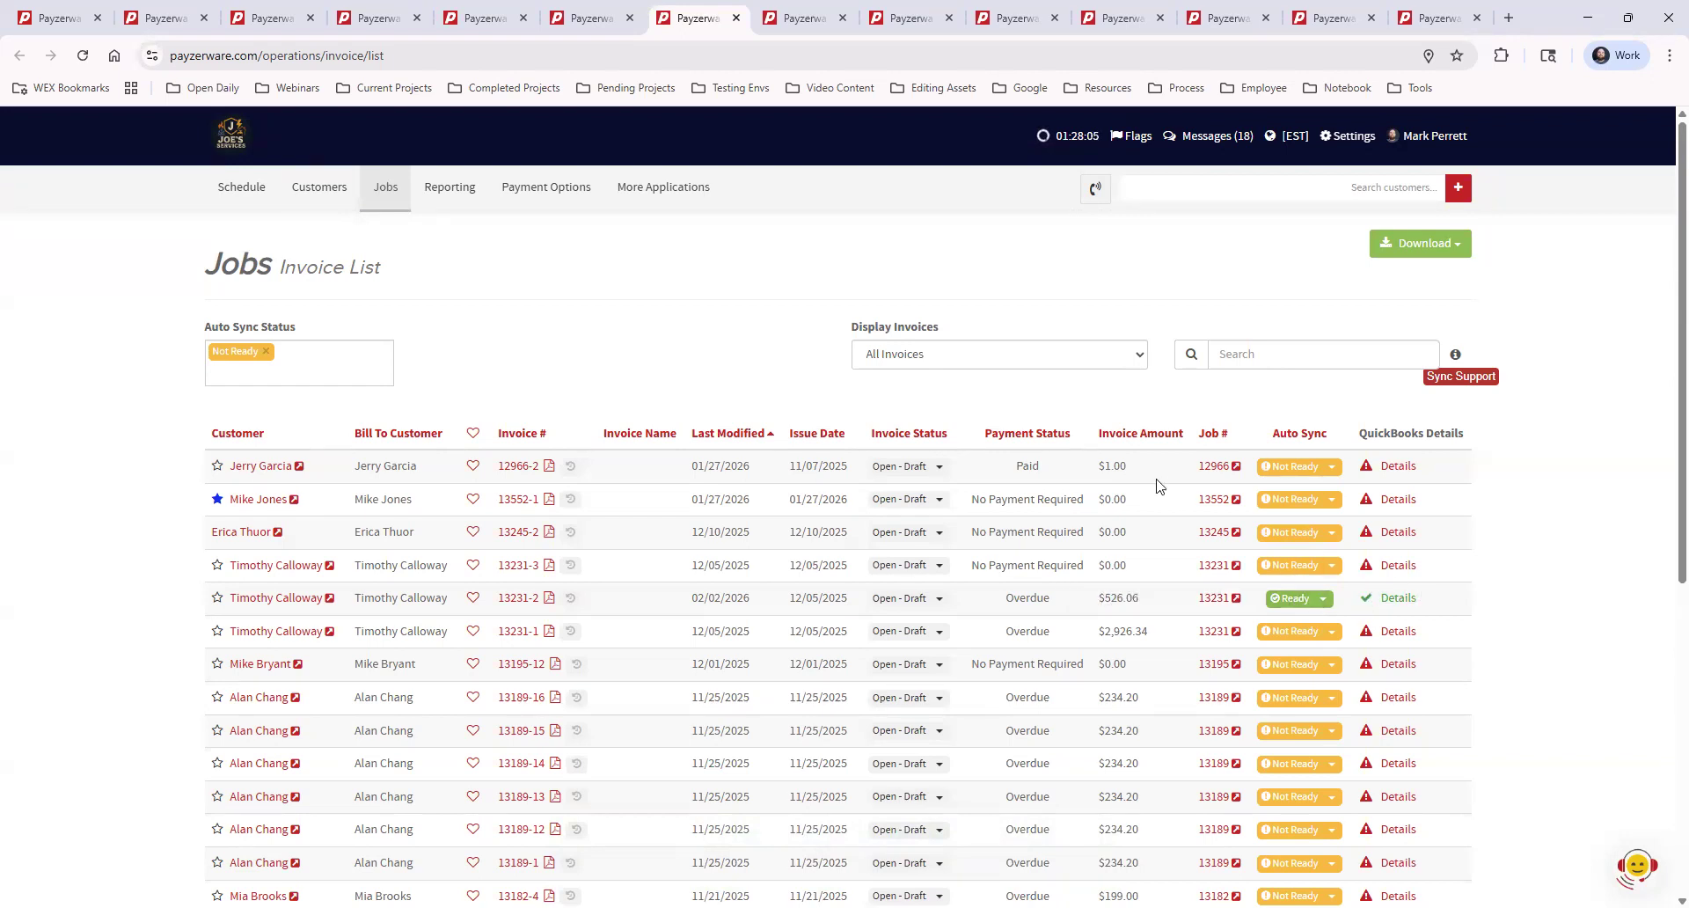
drag(1122, 526, 1103, 532)
click(1138, 561)
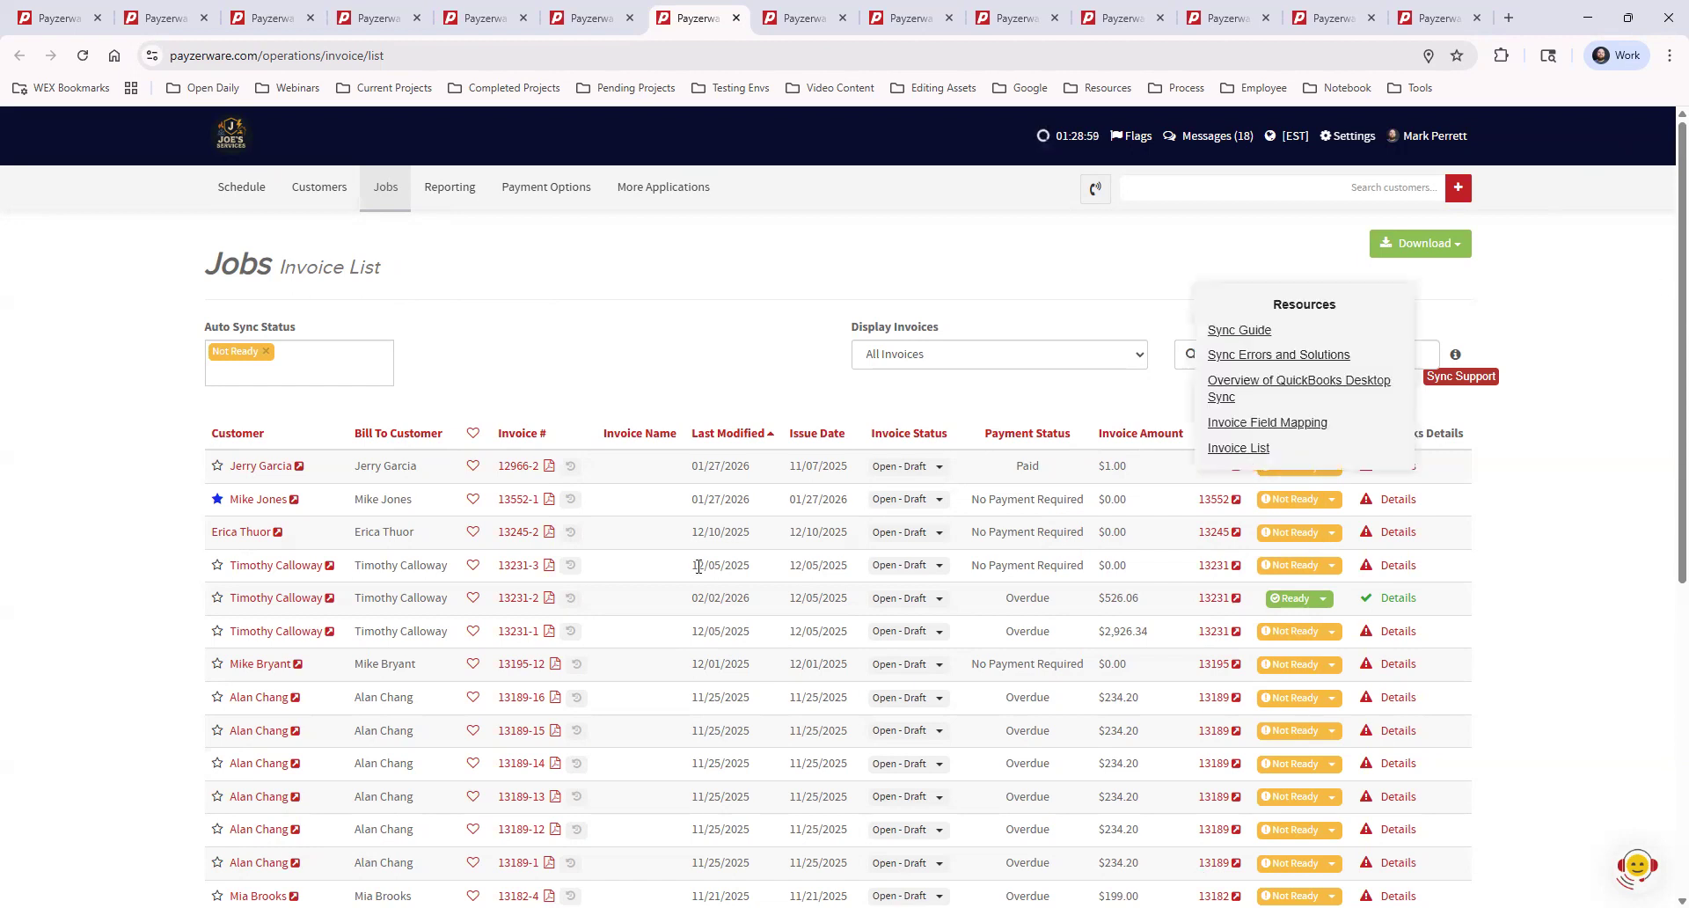
scroll(704, 569, down, 5)
scroll(710, 572, up, 5)
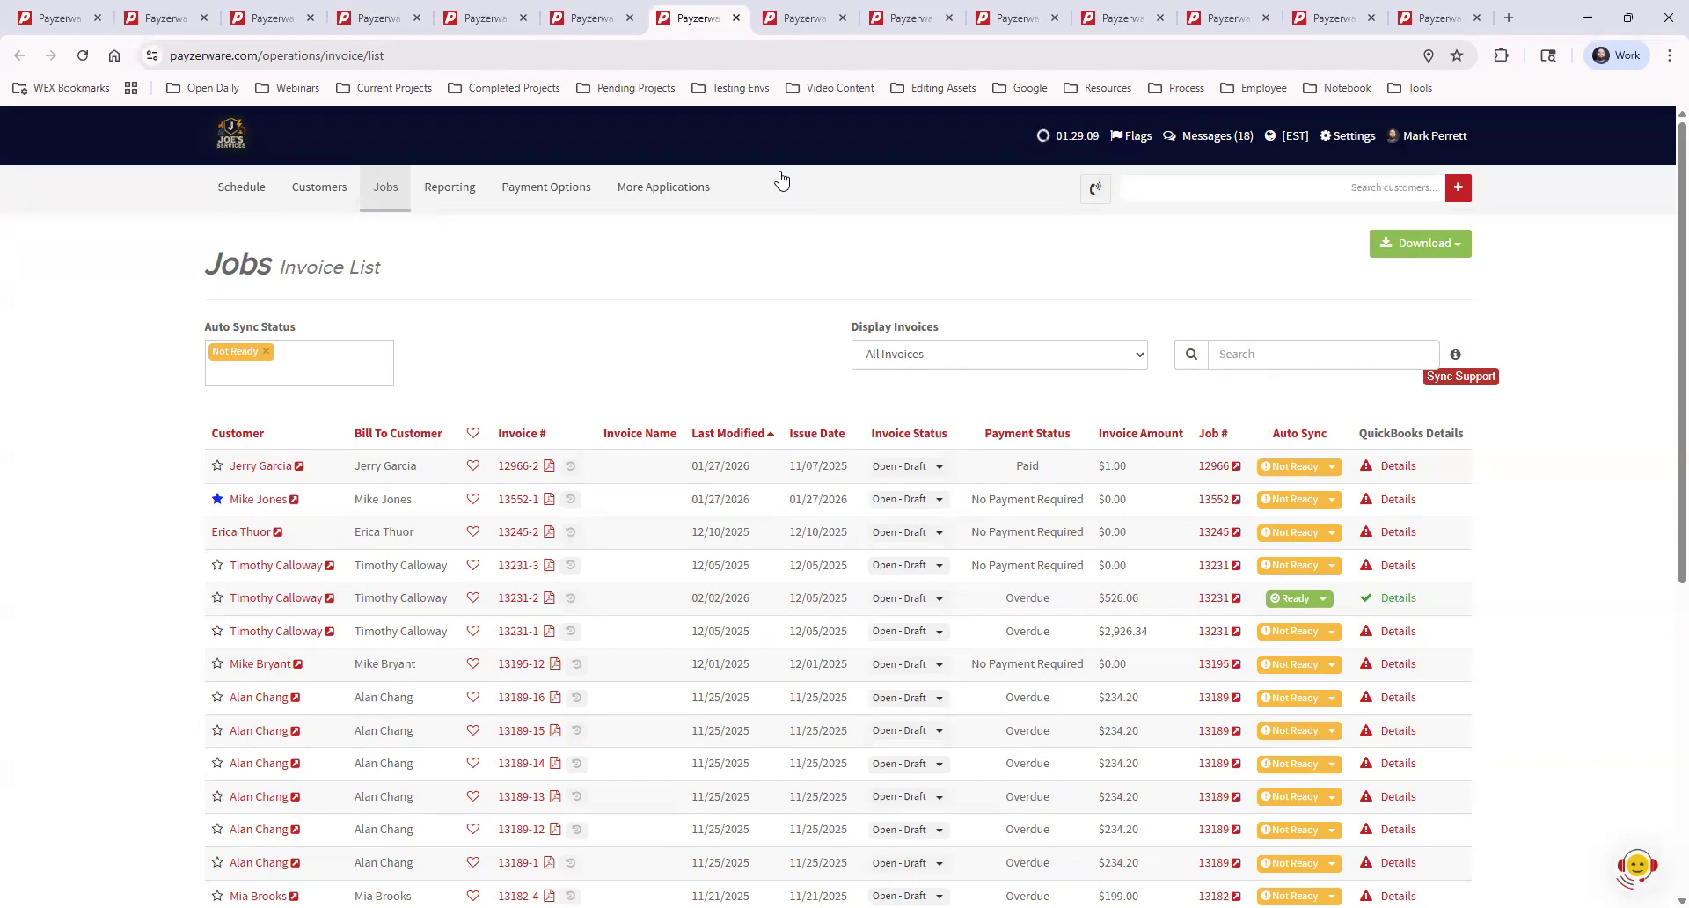
Step: Open the Receivables report and set the start of its date range to 2026-01-01
click(807, 20)
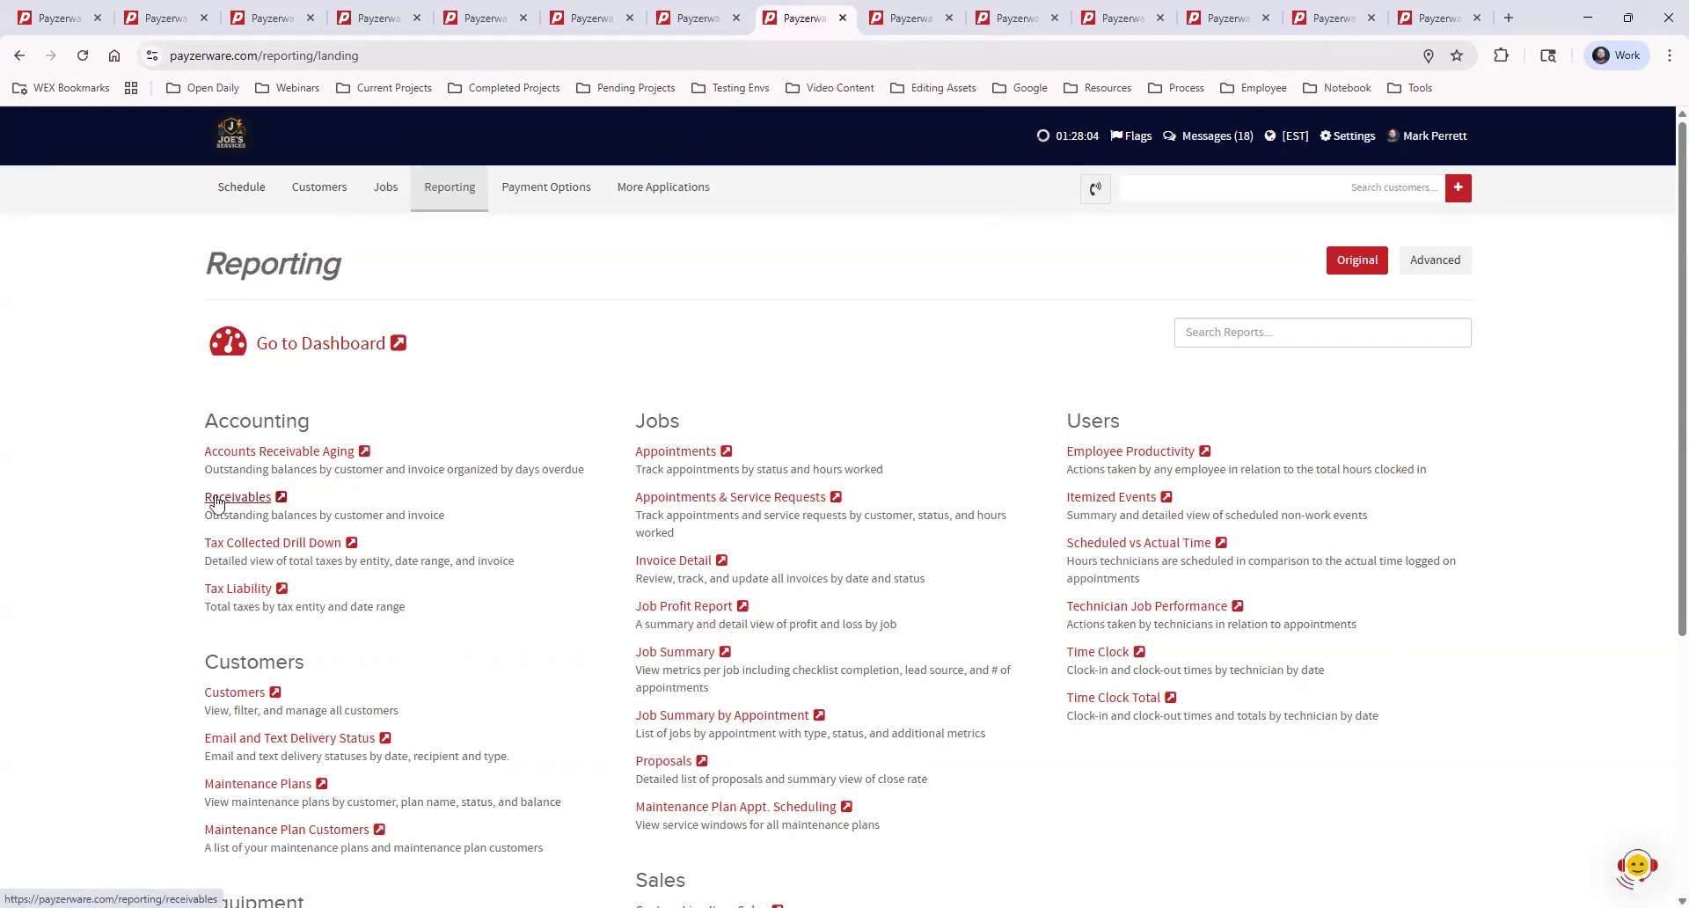
click(275, 495)
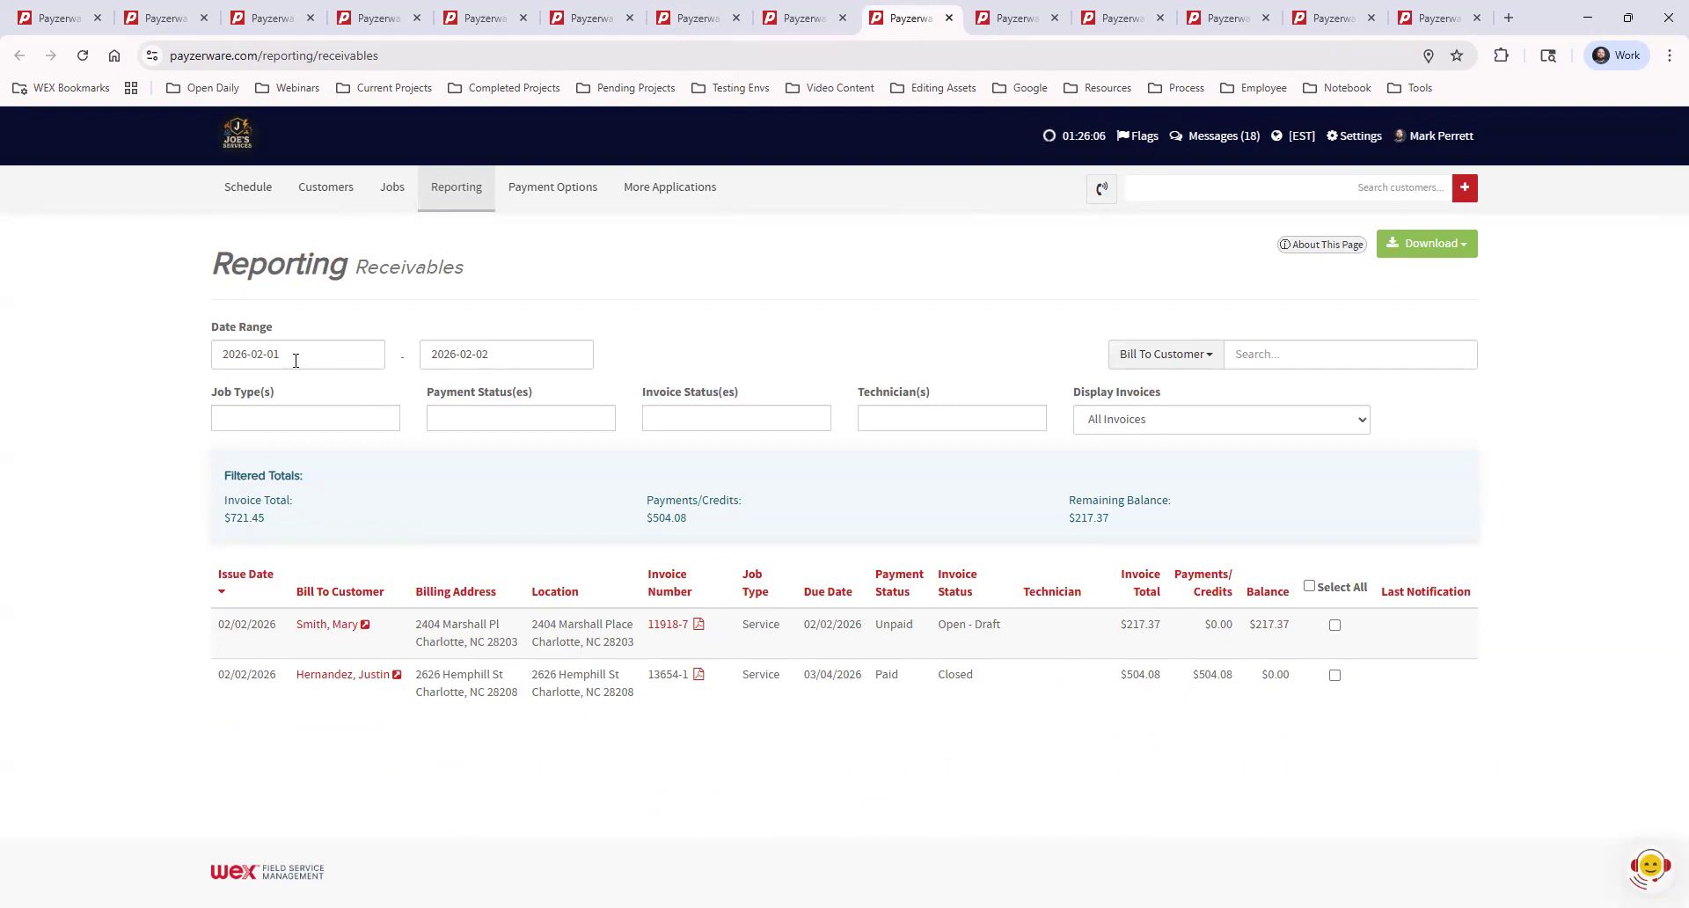
click(290, 356)
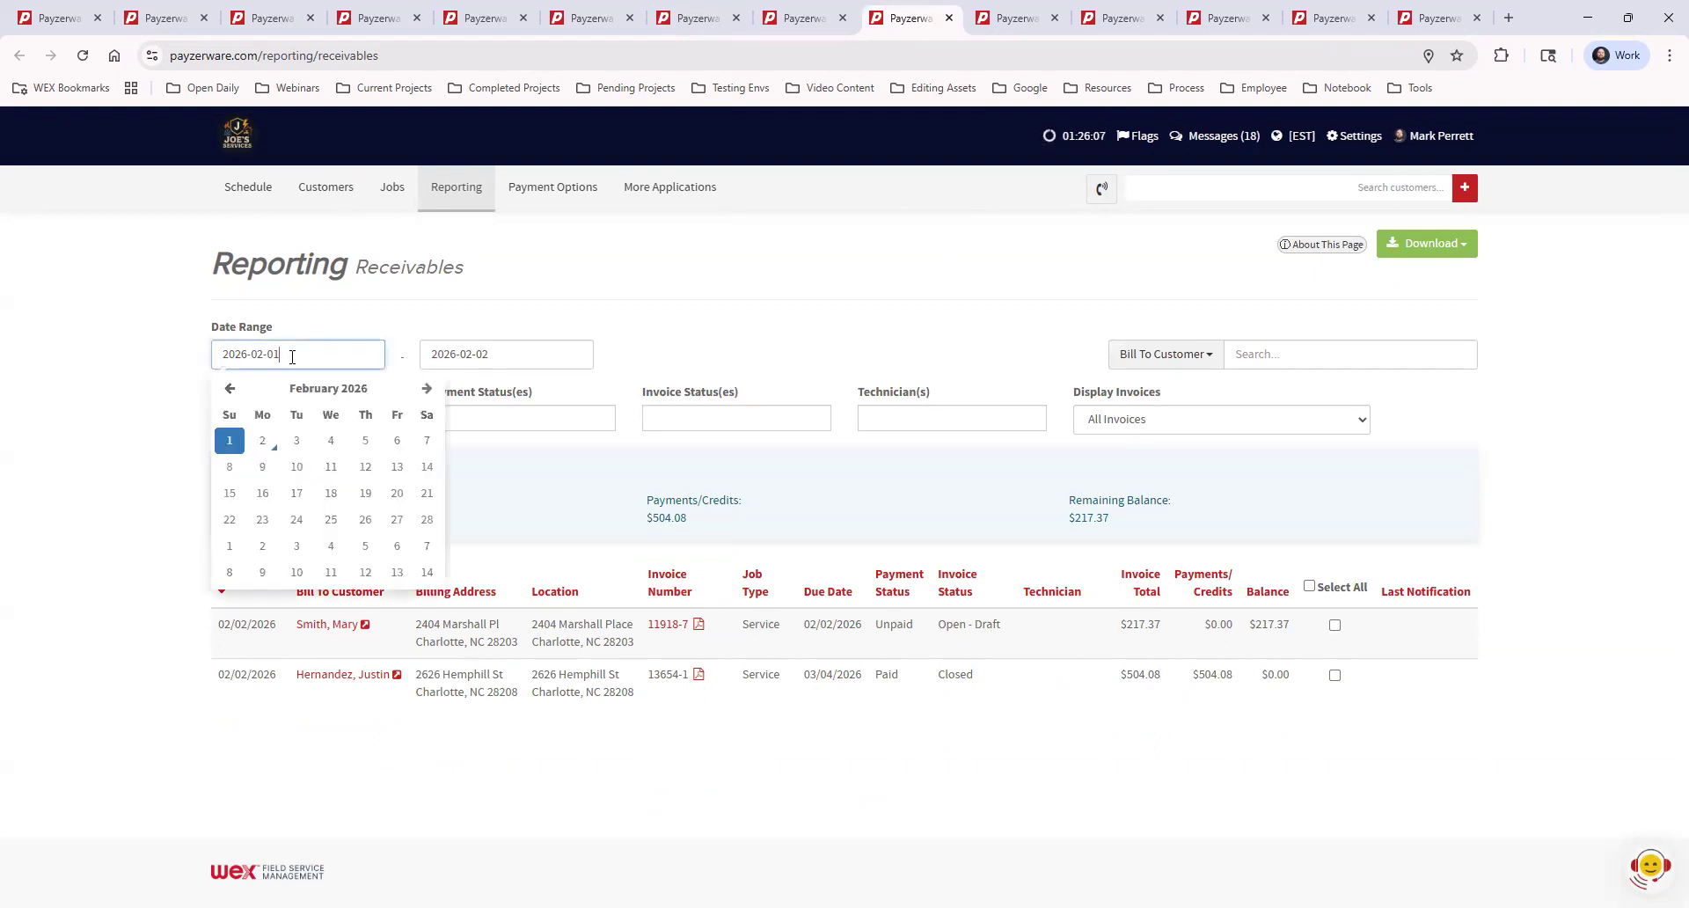
click(230, 388)
click(365, 441)
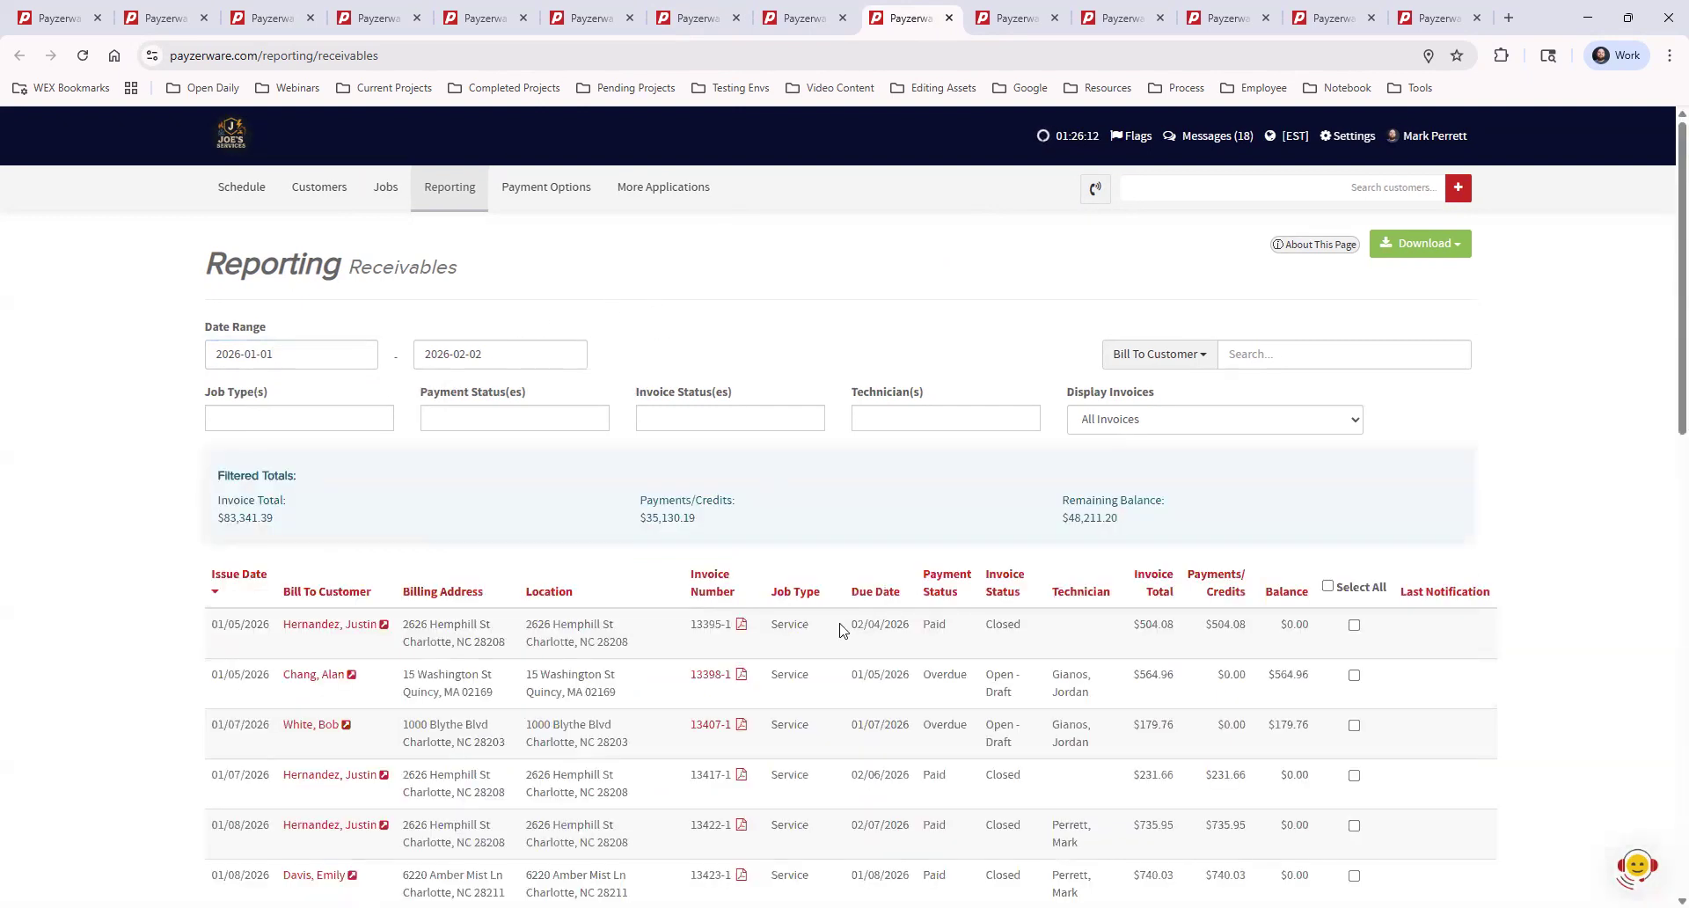
Step: Examine the Job Type, Payment Status, Invoice Status and Technician filters and the search-by choices of the Receivables report
click(378, 418)
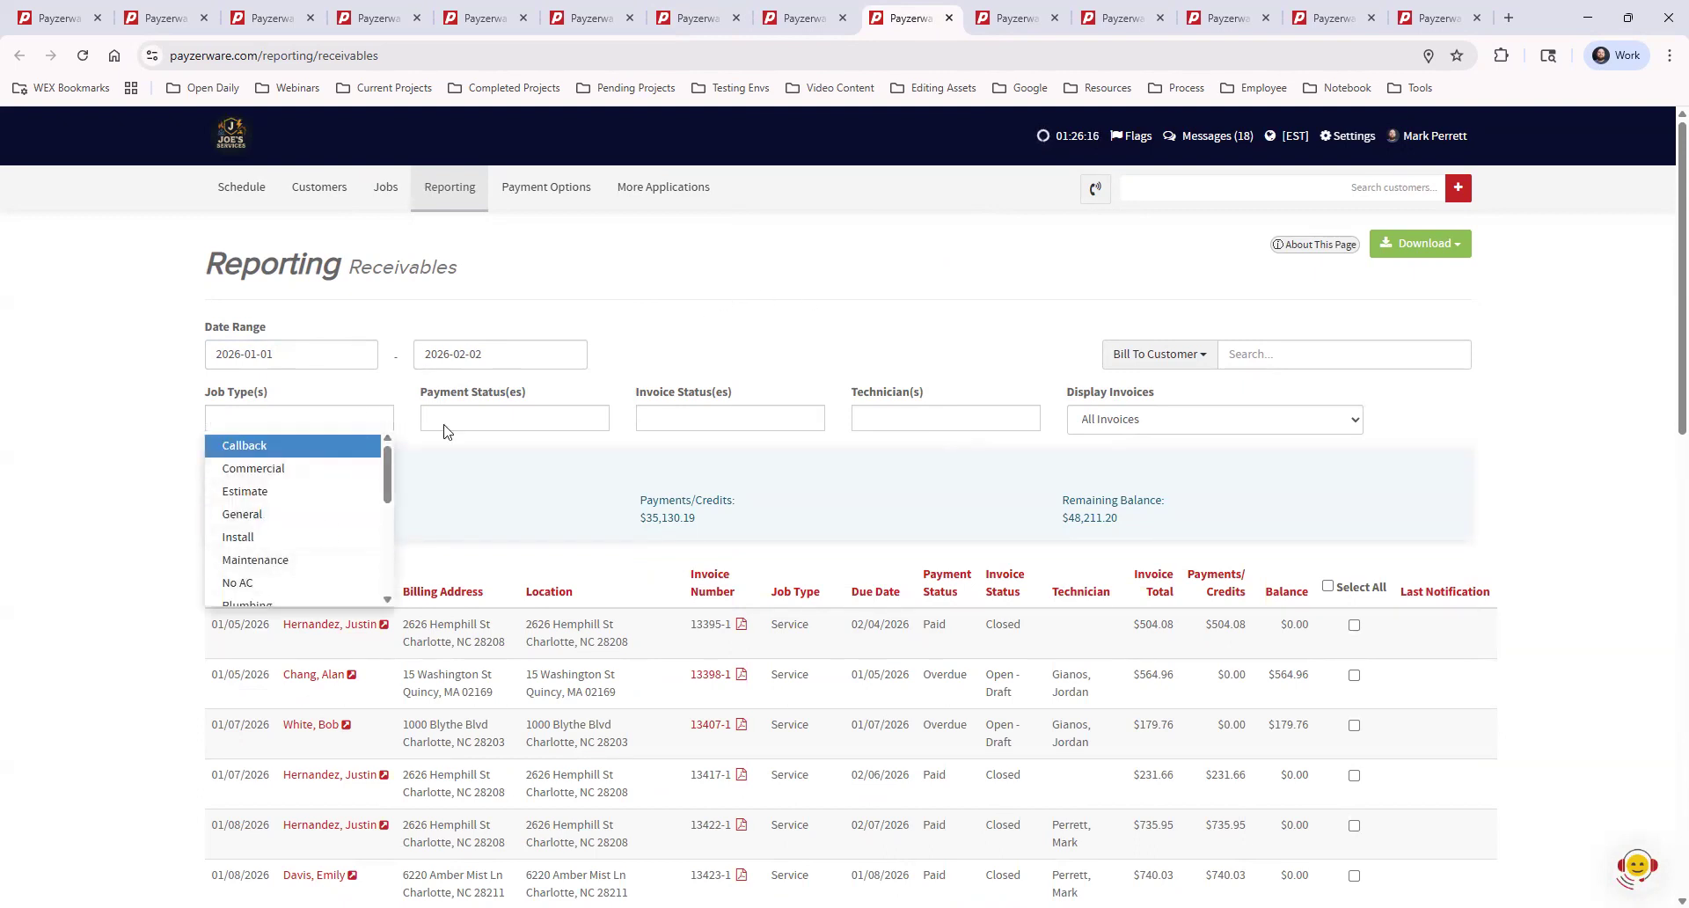
click(481, 413)
click(728, 416)
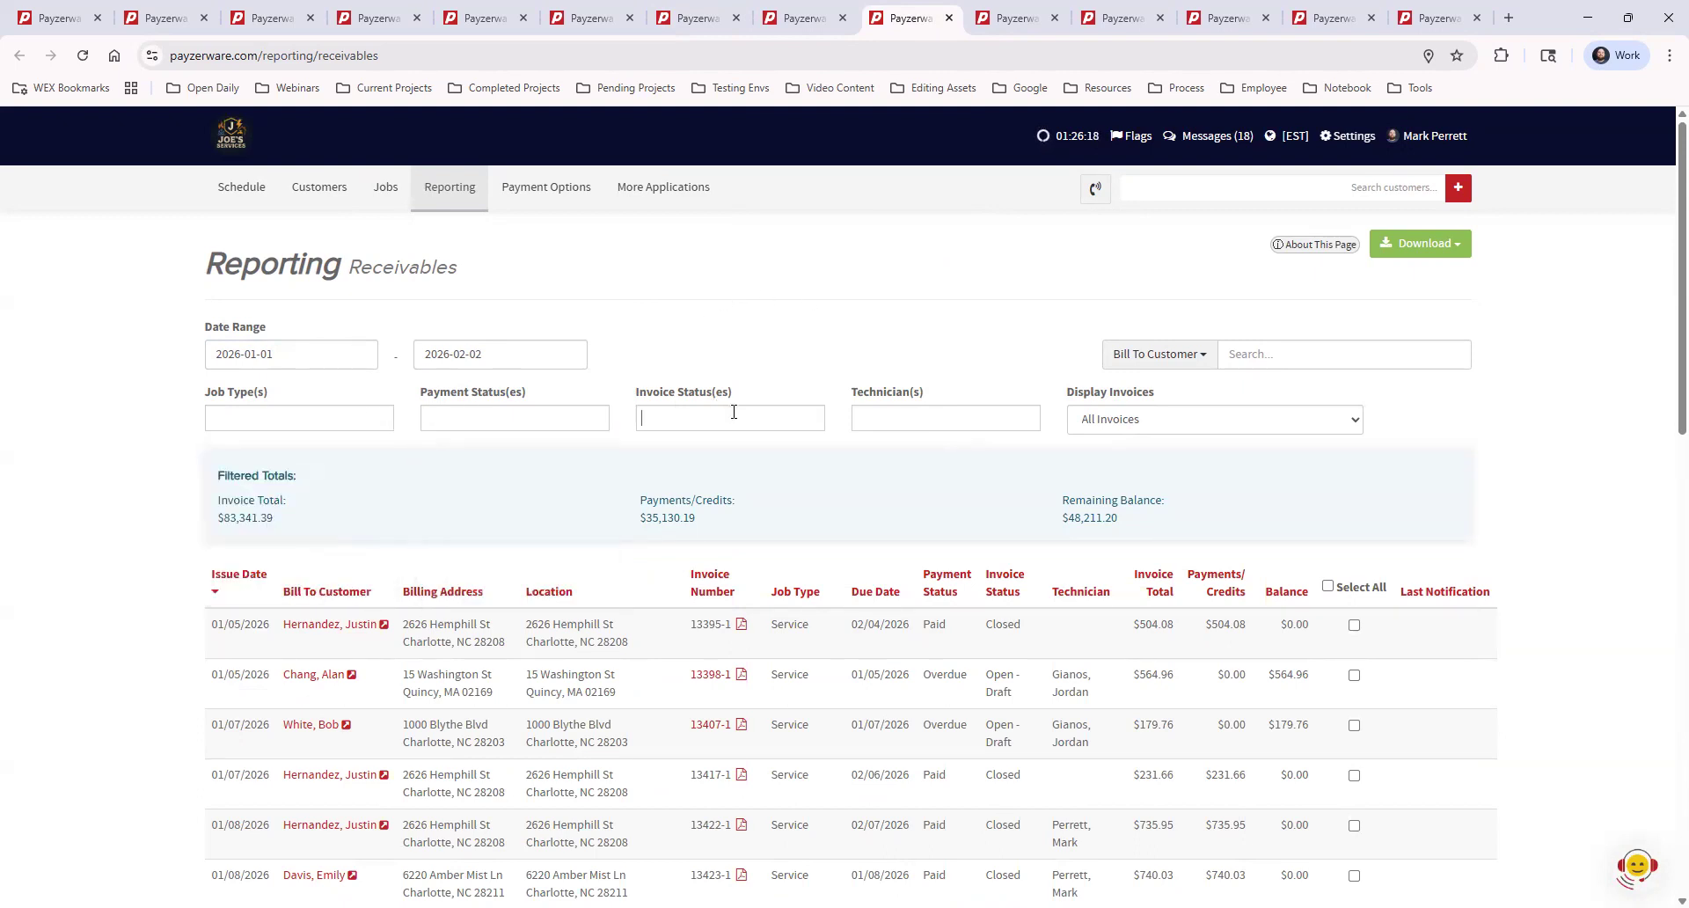
click(898, 417)
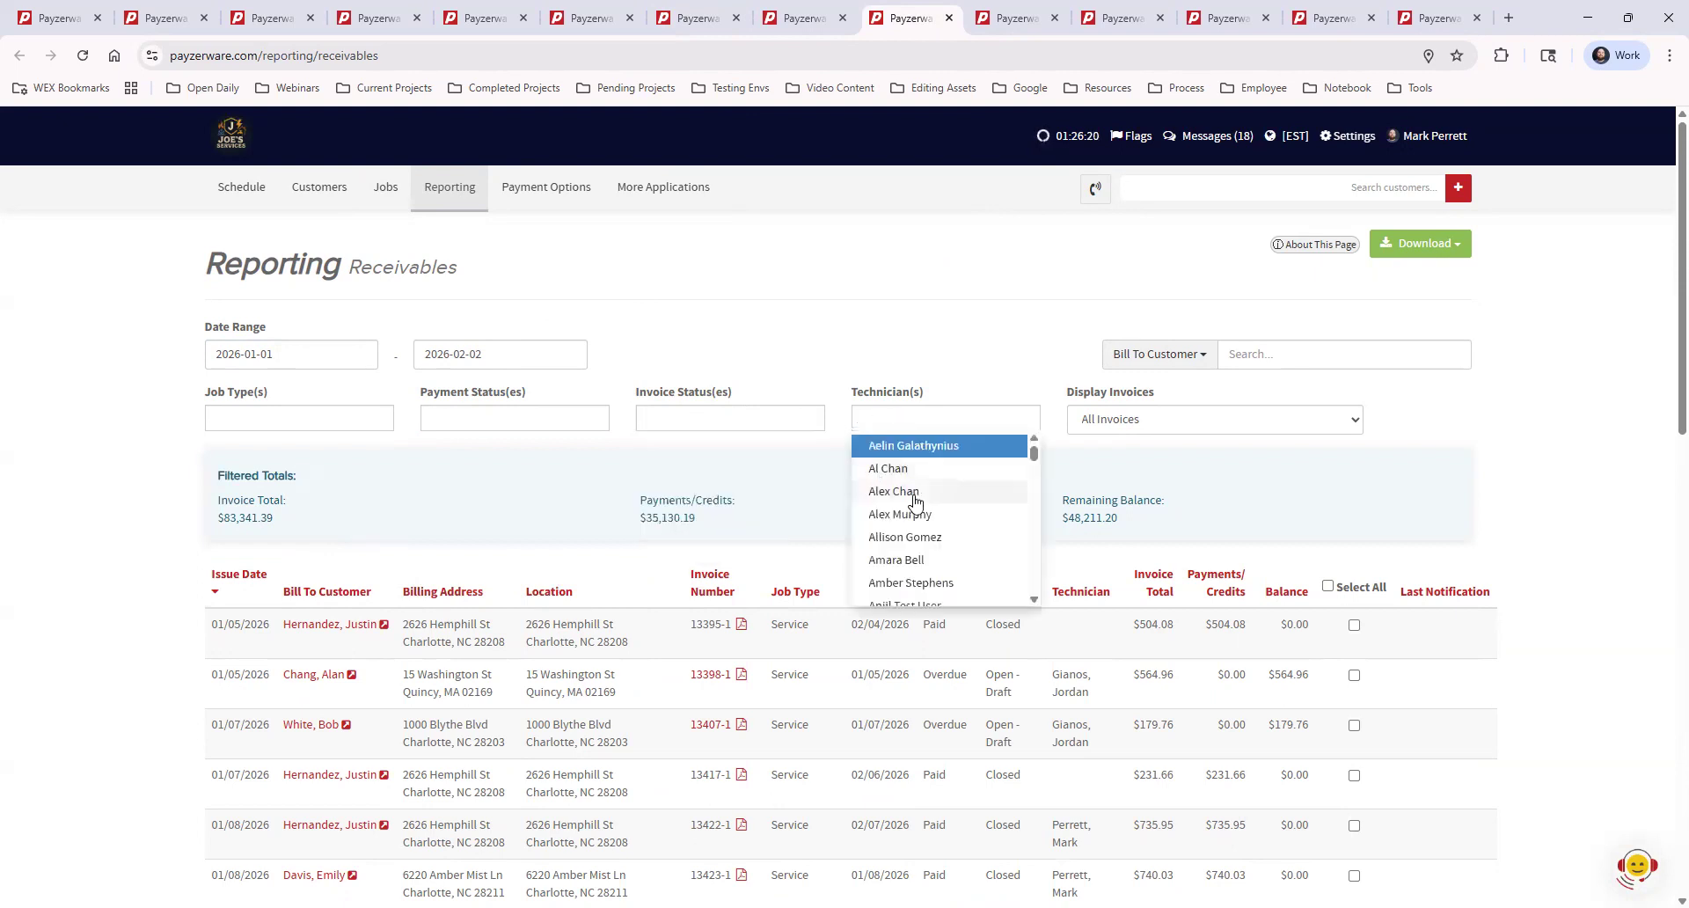
click(1000, 275)
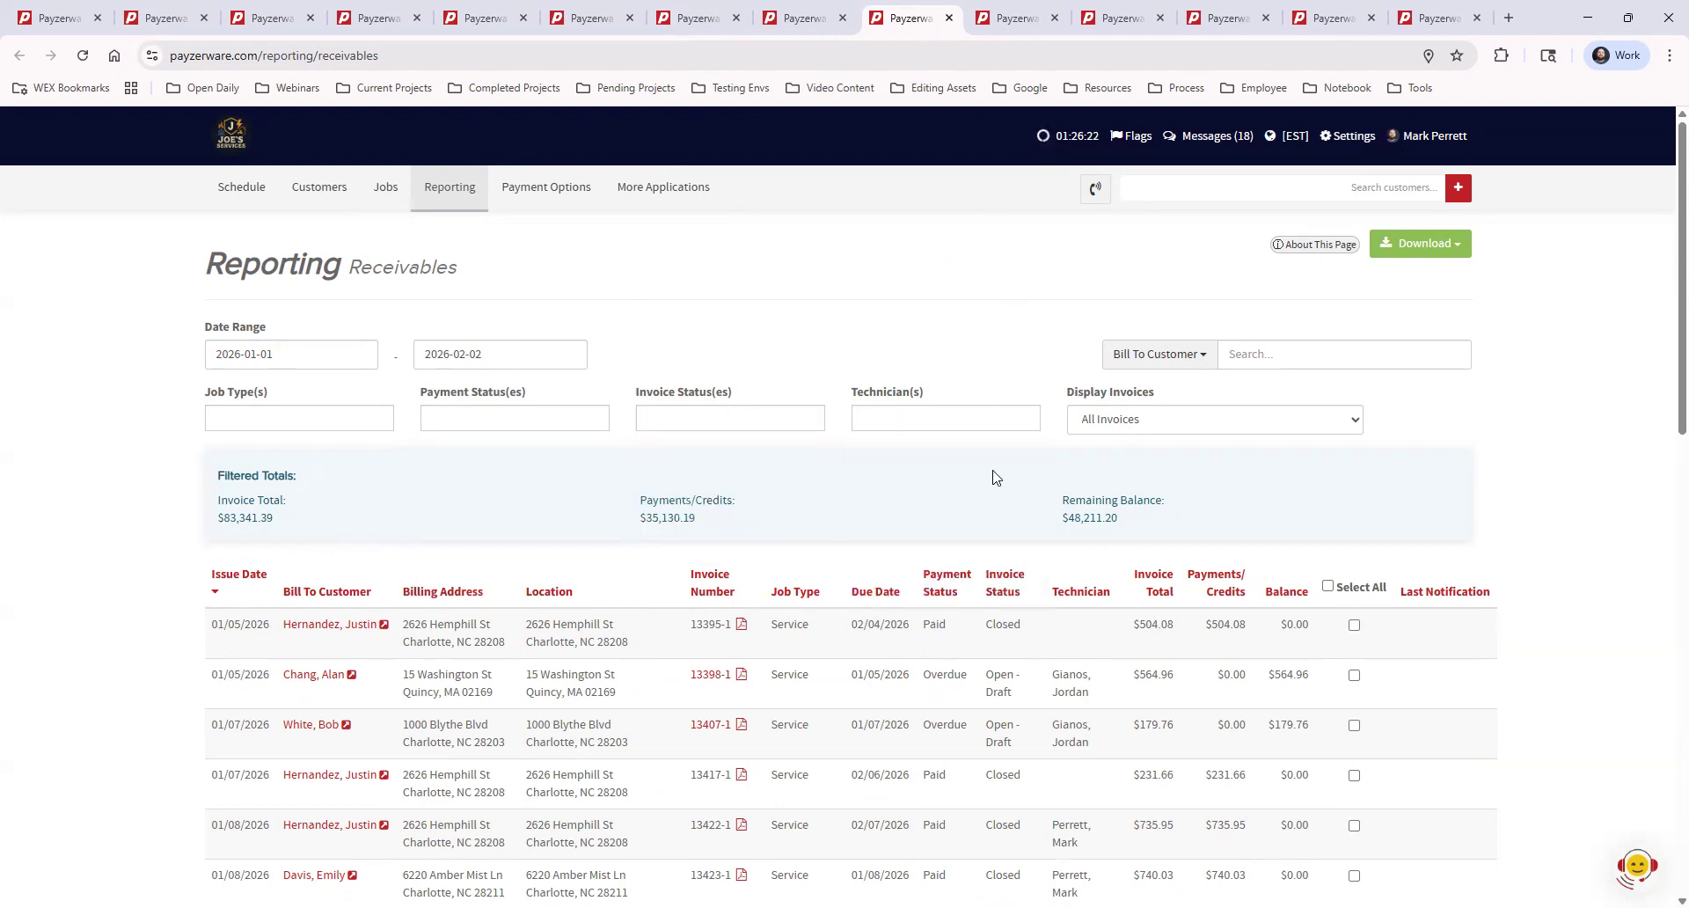
click(1215, 355)
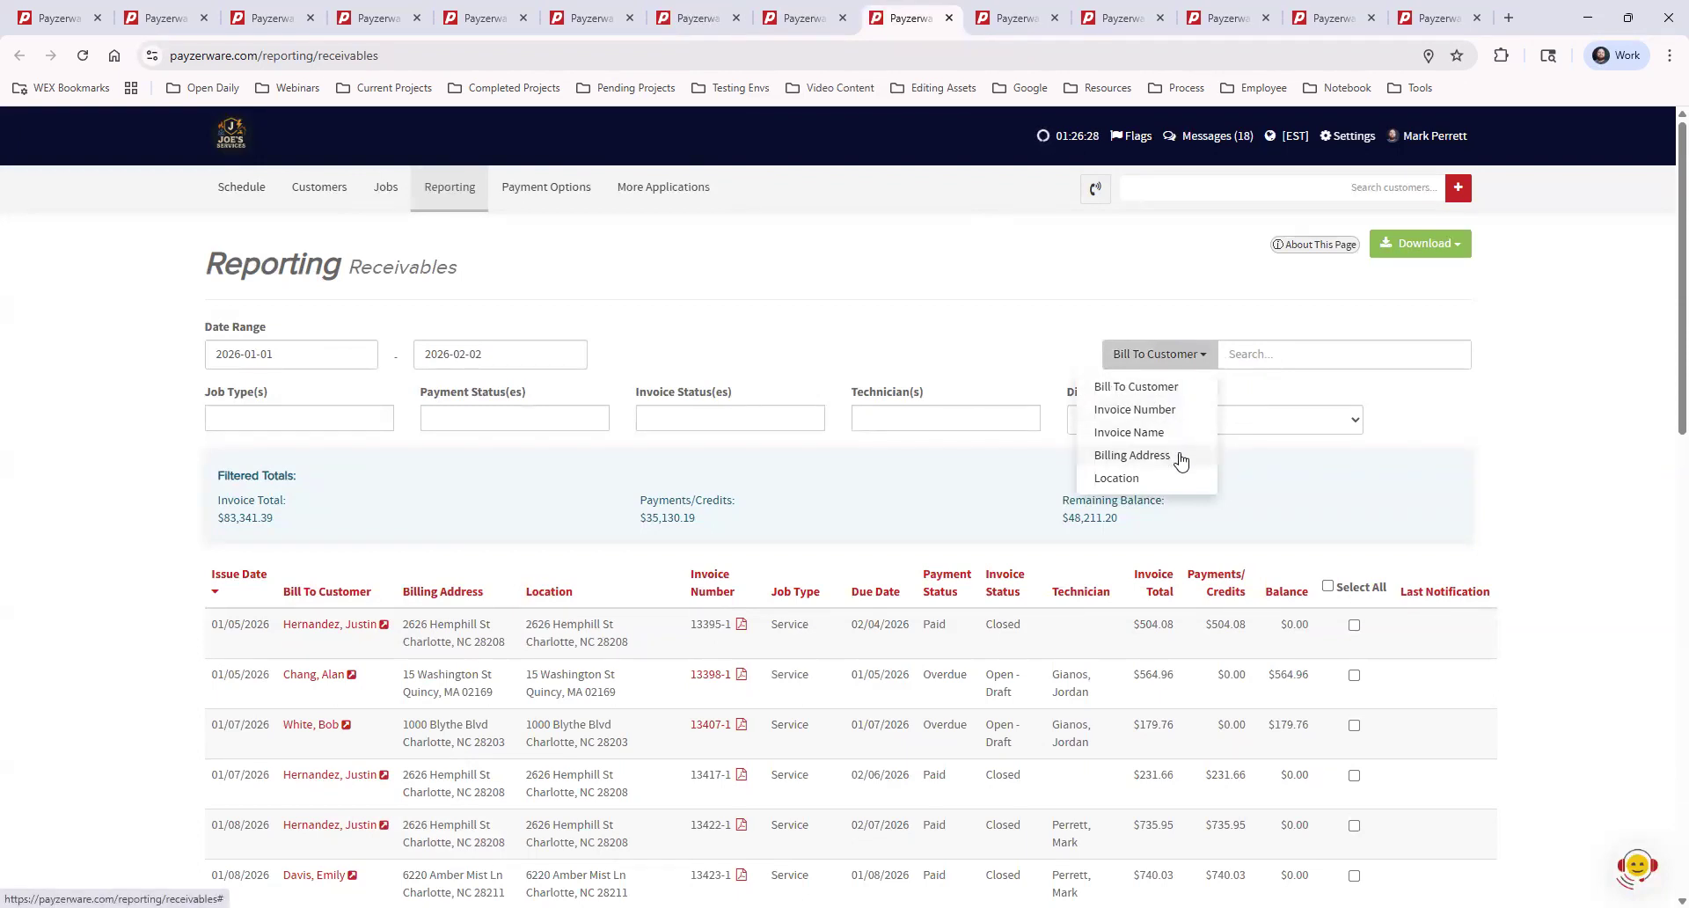
click(1007, 344)
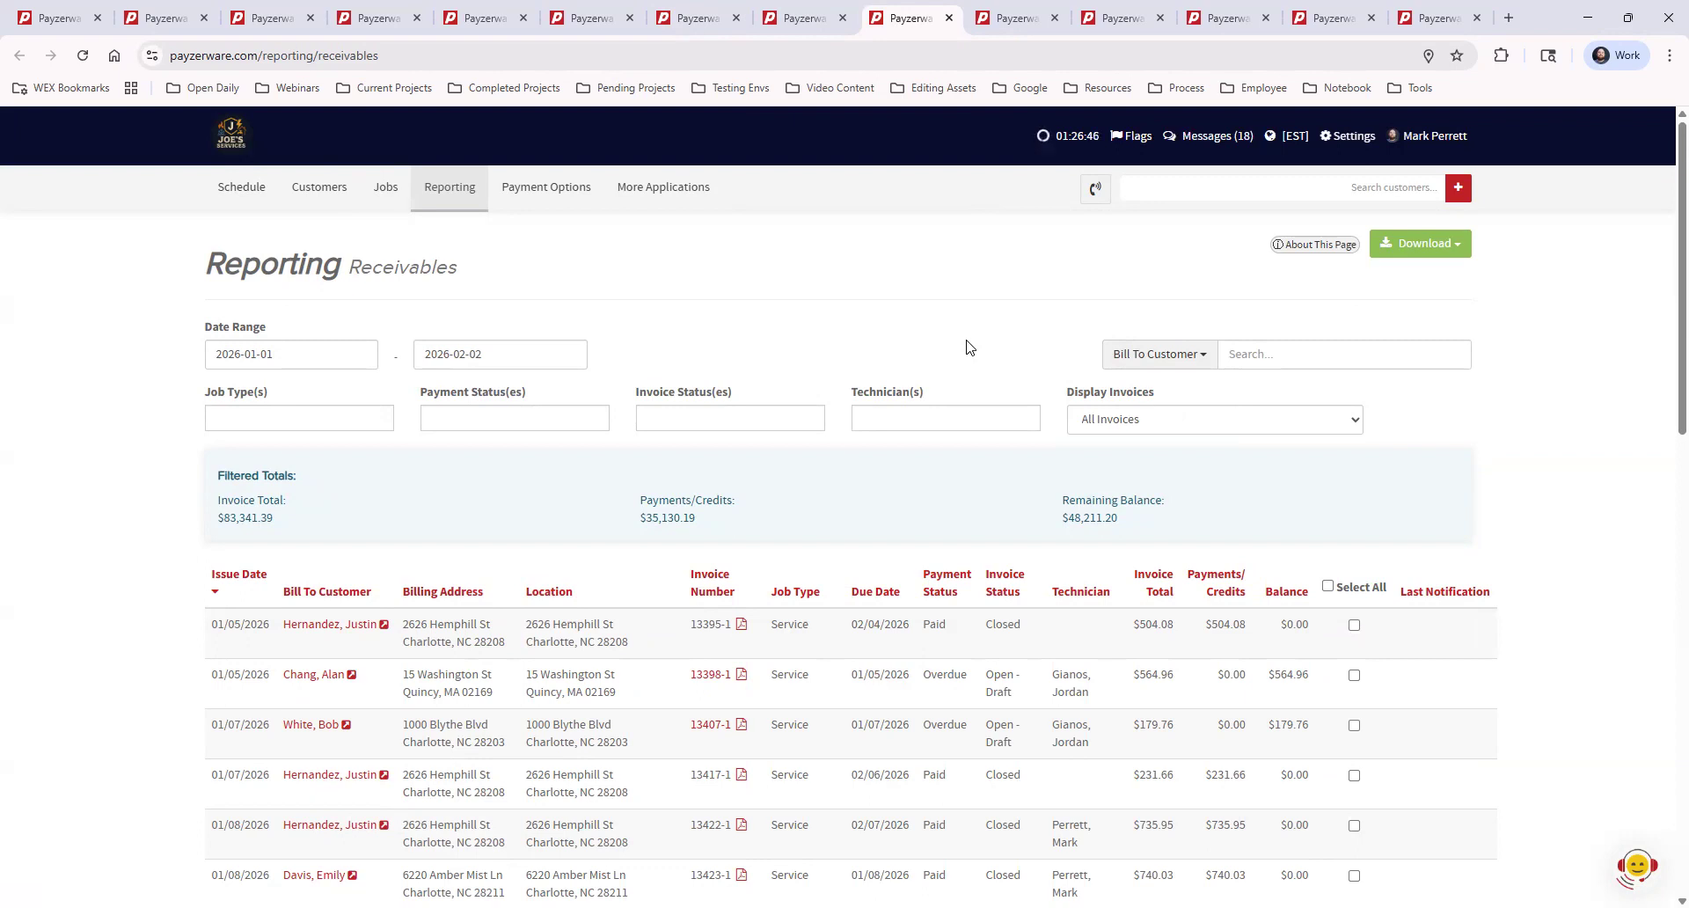
Step: Filter the Receivables report by the payment status Overdue
click(510, 419)
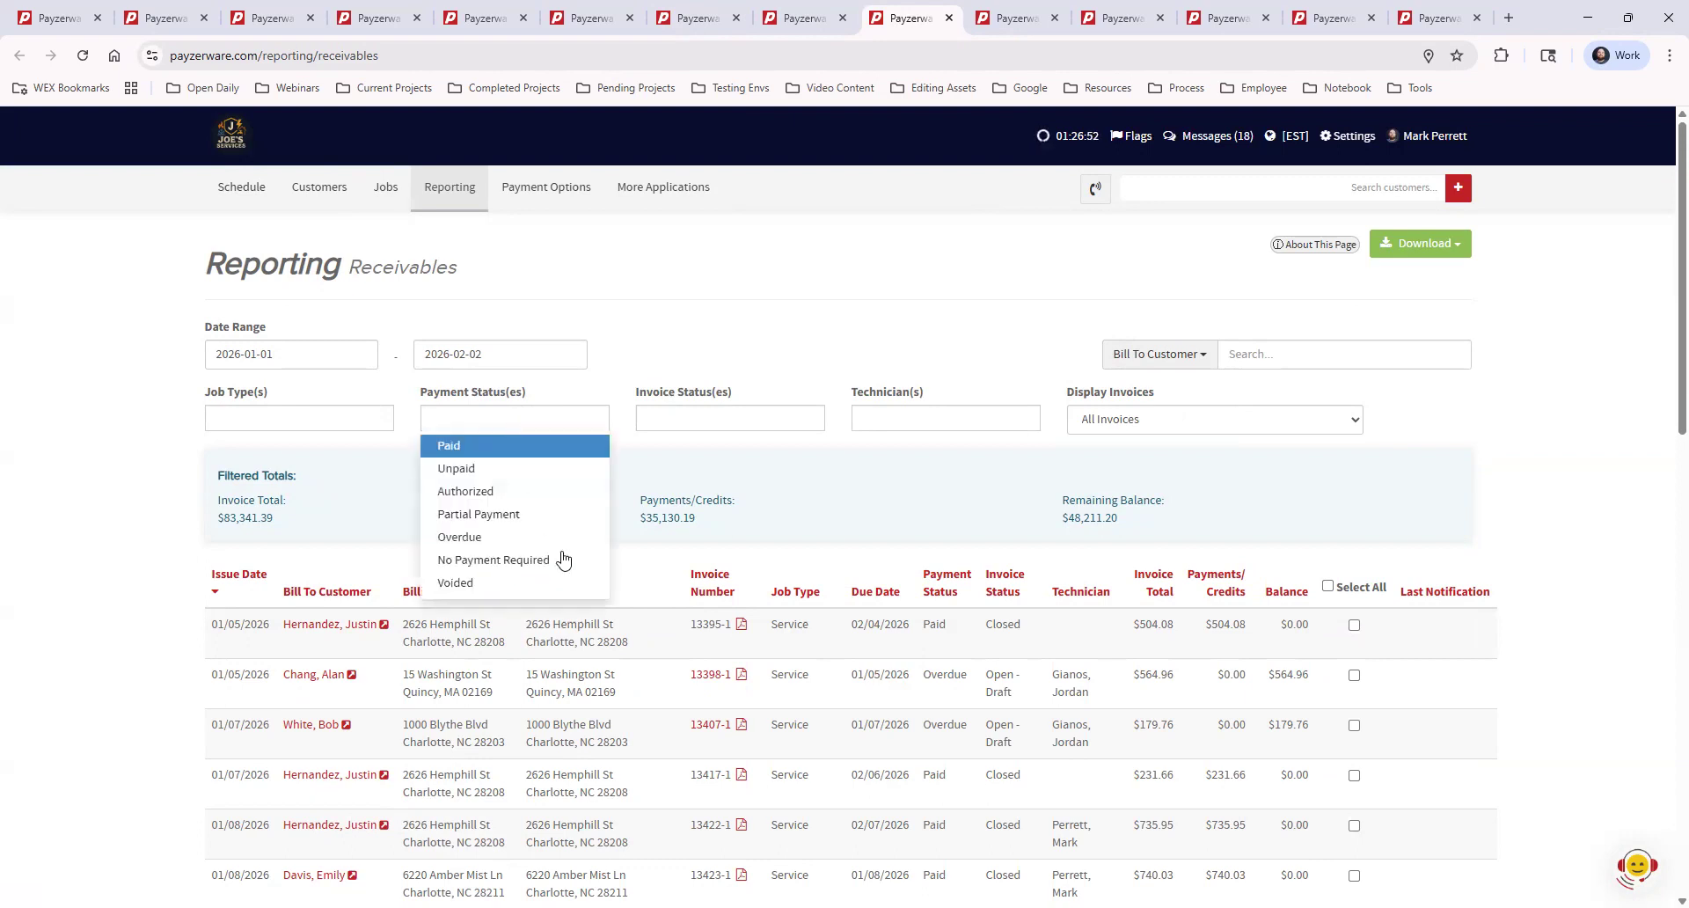
click(461, 538)
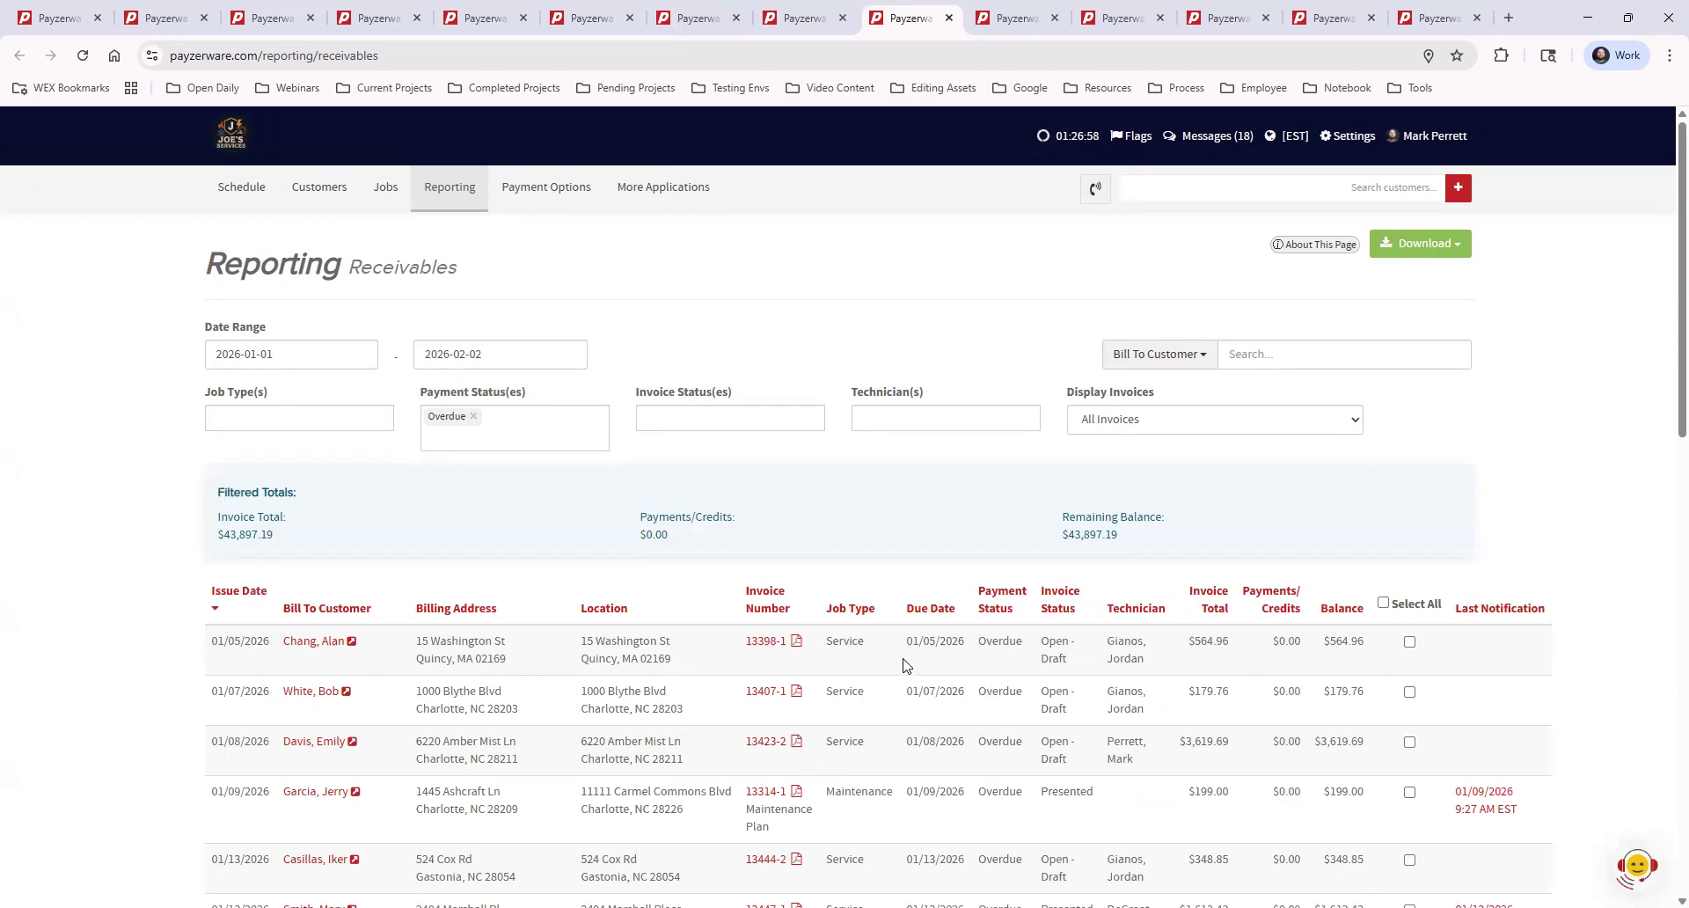
drag(909, 640, 1007, 662)
click(1005, 658)
Step: Select all overdue invoices and review the recipient list for sending them, closing it without sending
click(1383, 604)
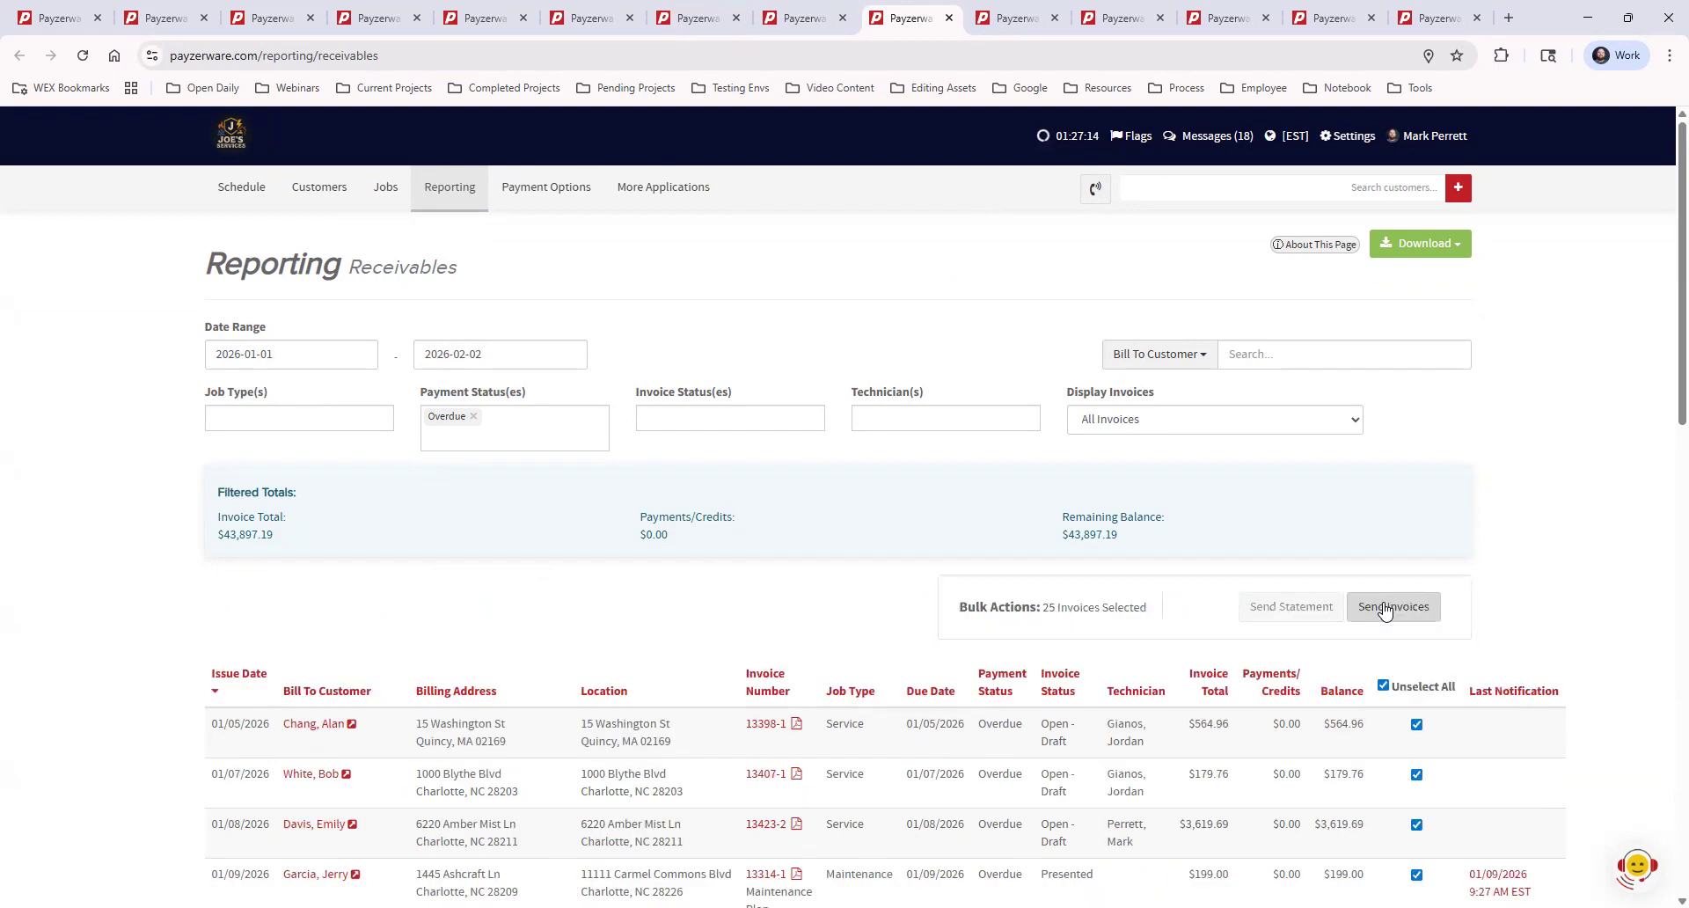
click(1388, 608)
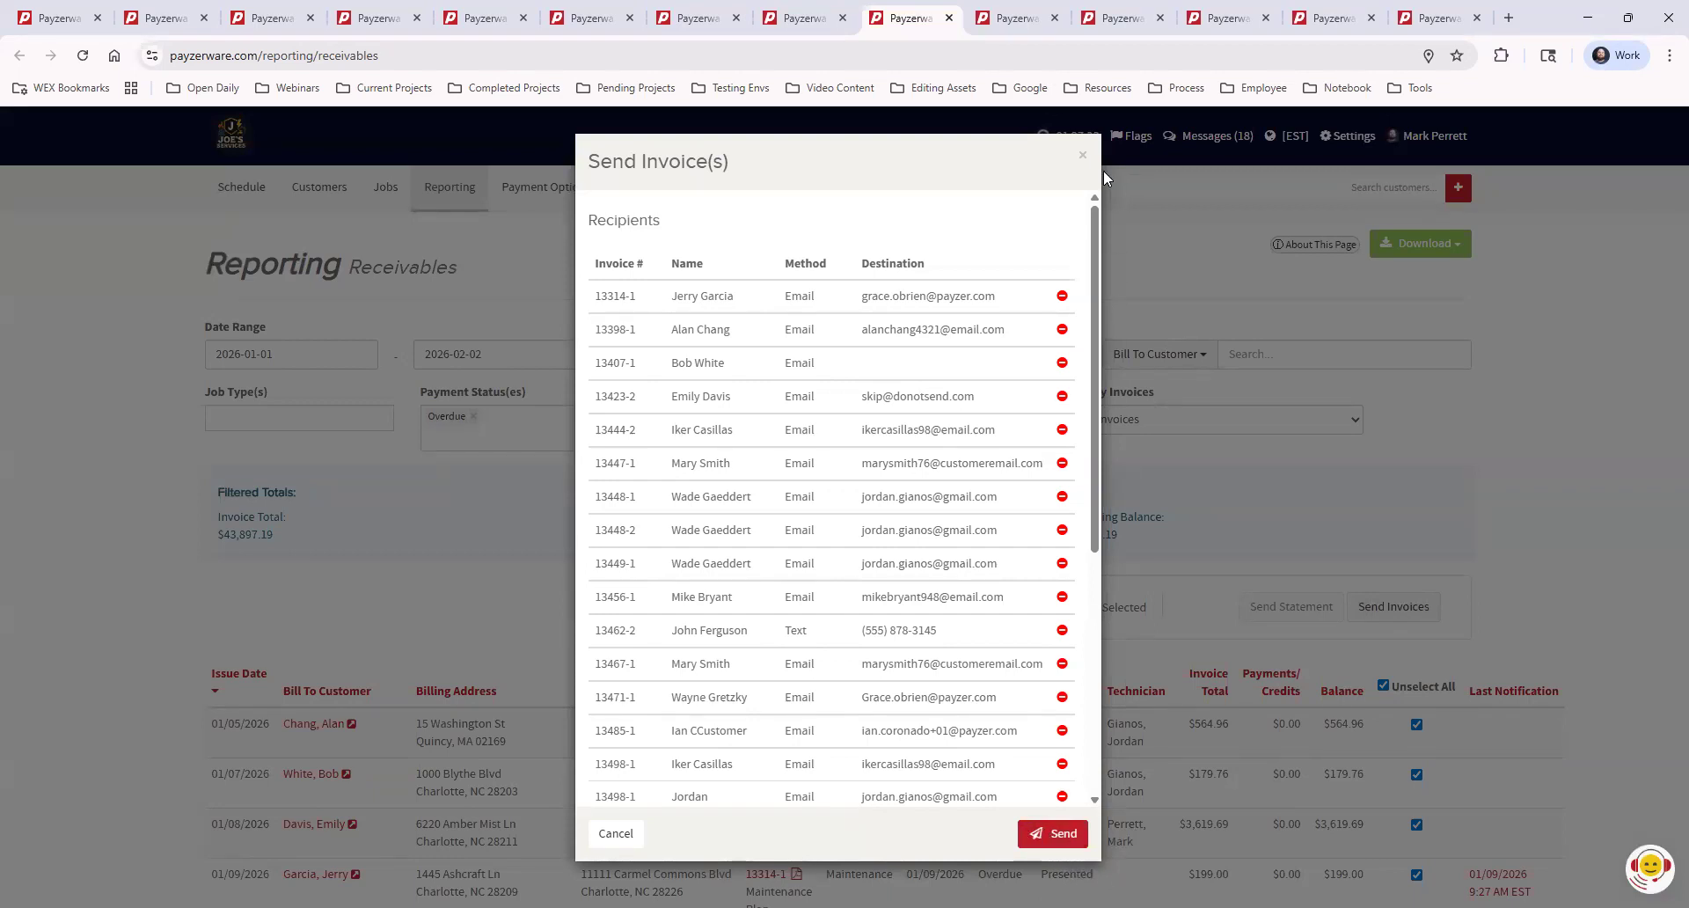
click(1083, 156)
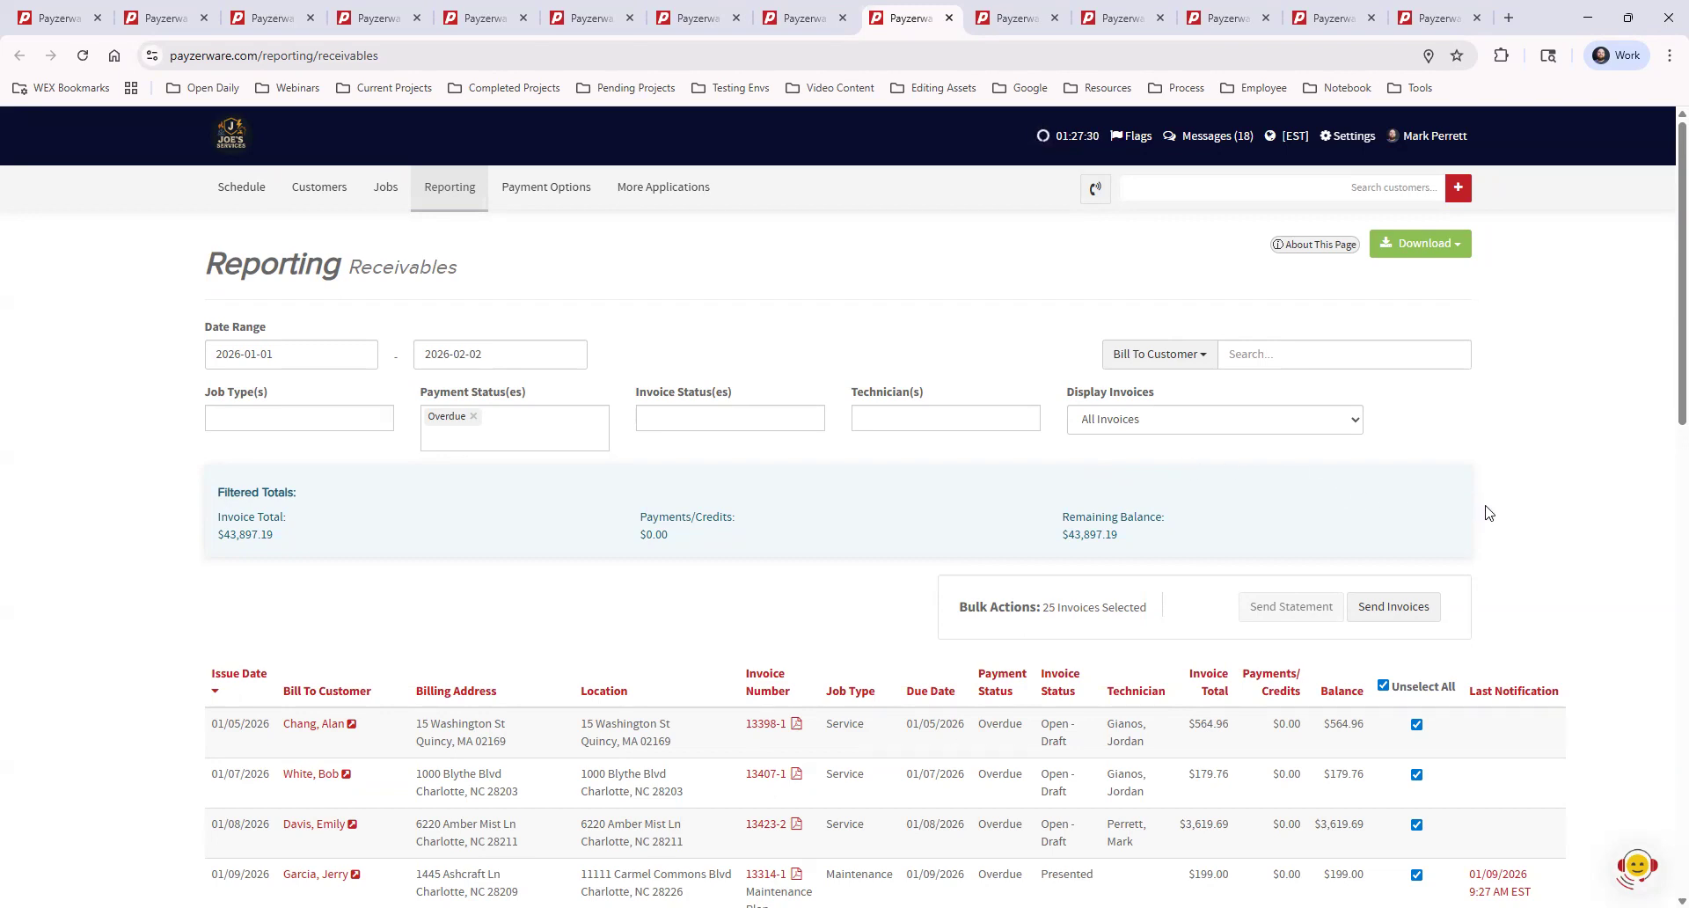
scroll(1392, 461, down, 5)
scroll(1392, 461, up, 5)
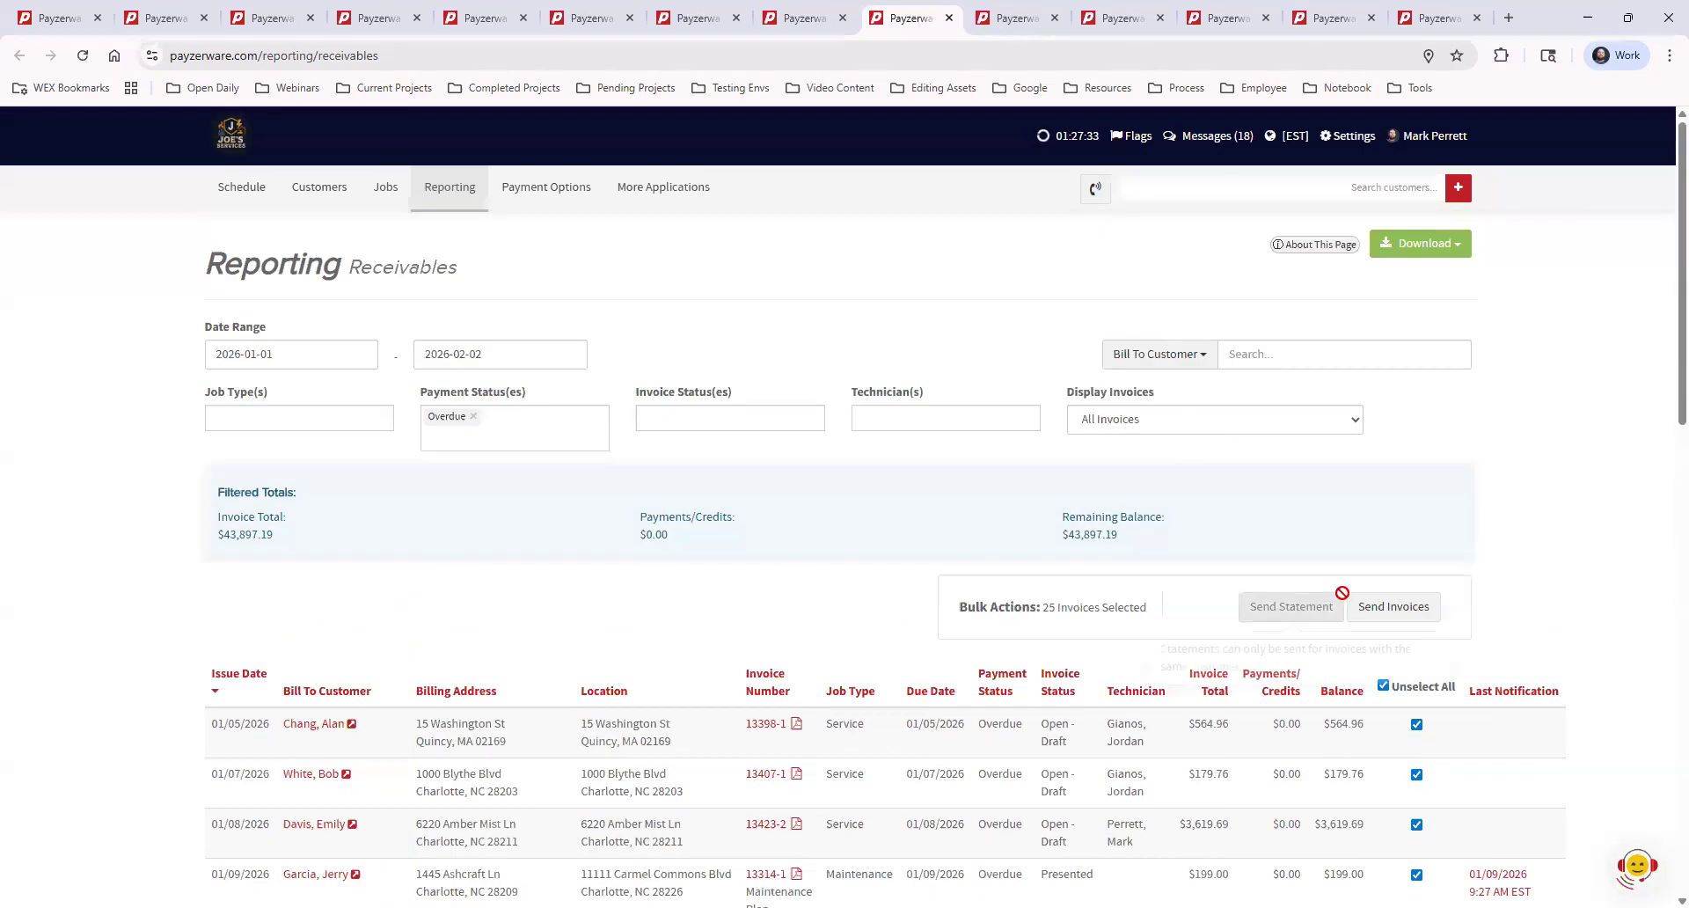
Step: Switch to the Recurring Payments page and show the payment and financing choices under Payment Options
click(1008, 16)
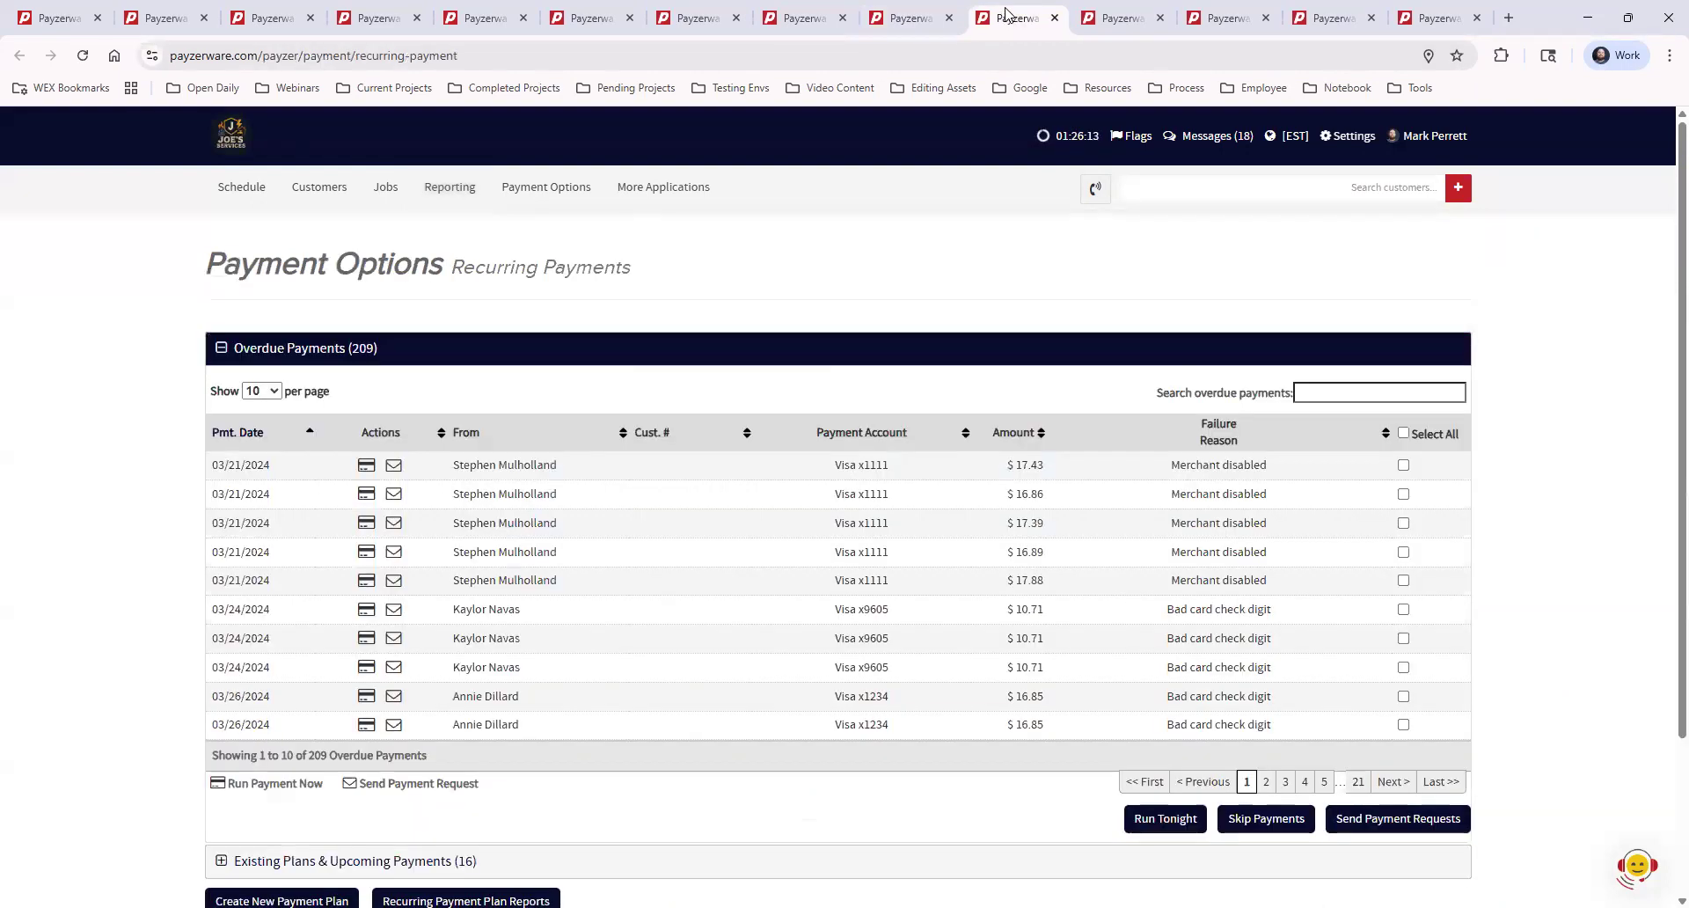
click(901, 18)
mouse_move(791, 18)
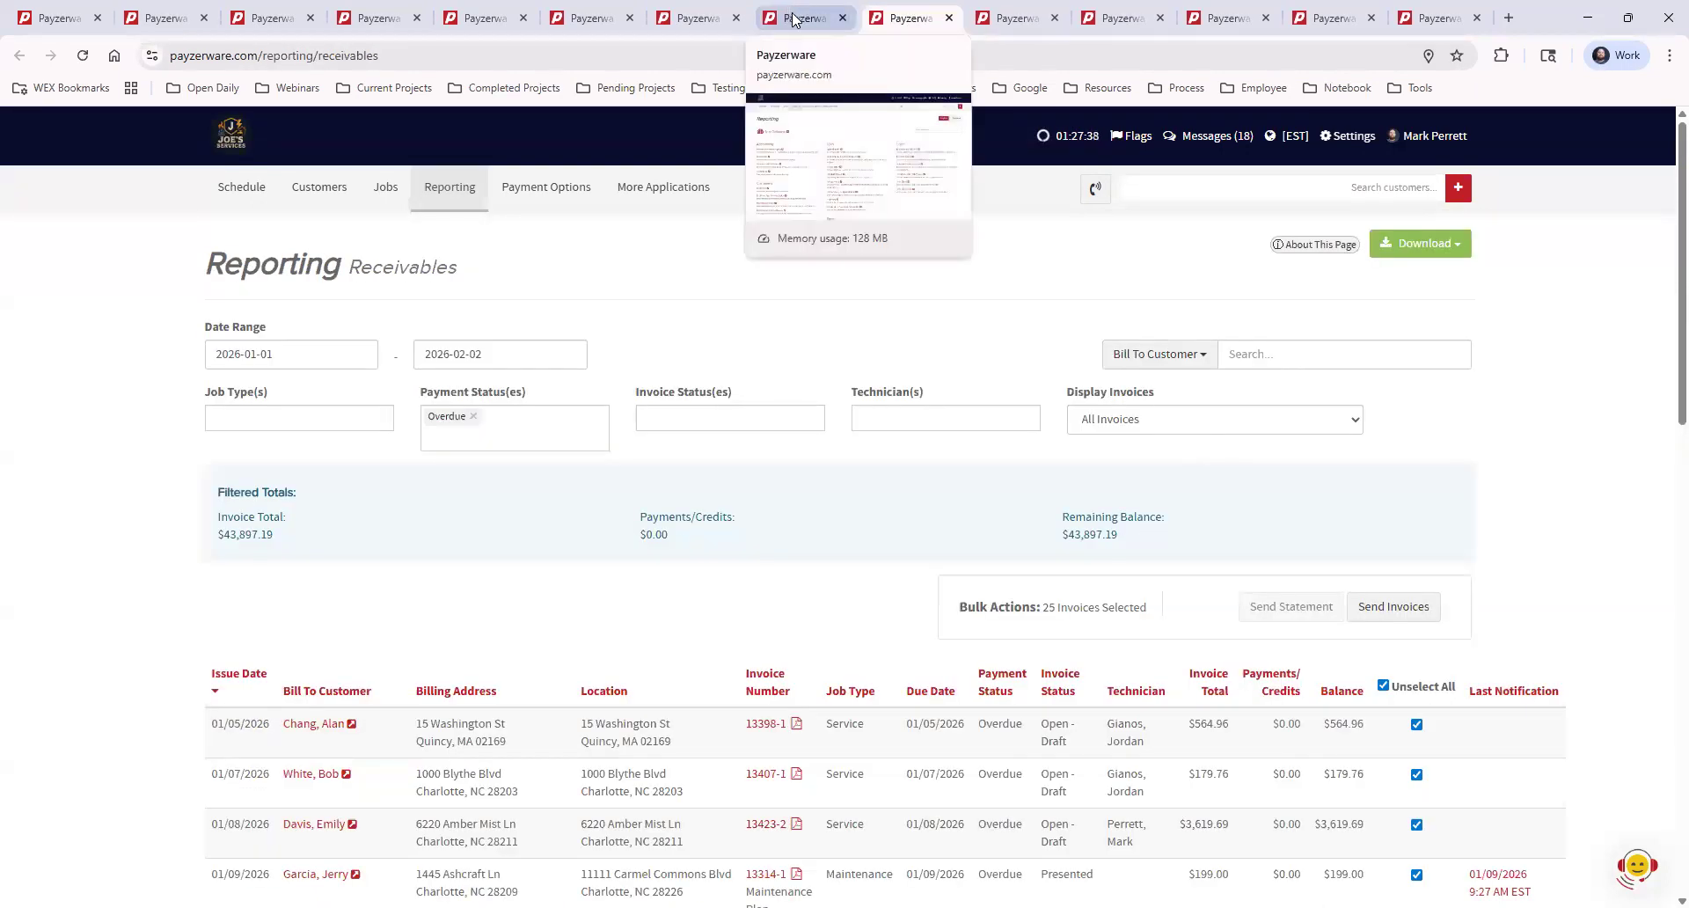
click(1003, 22)
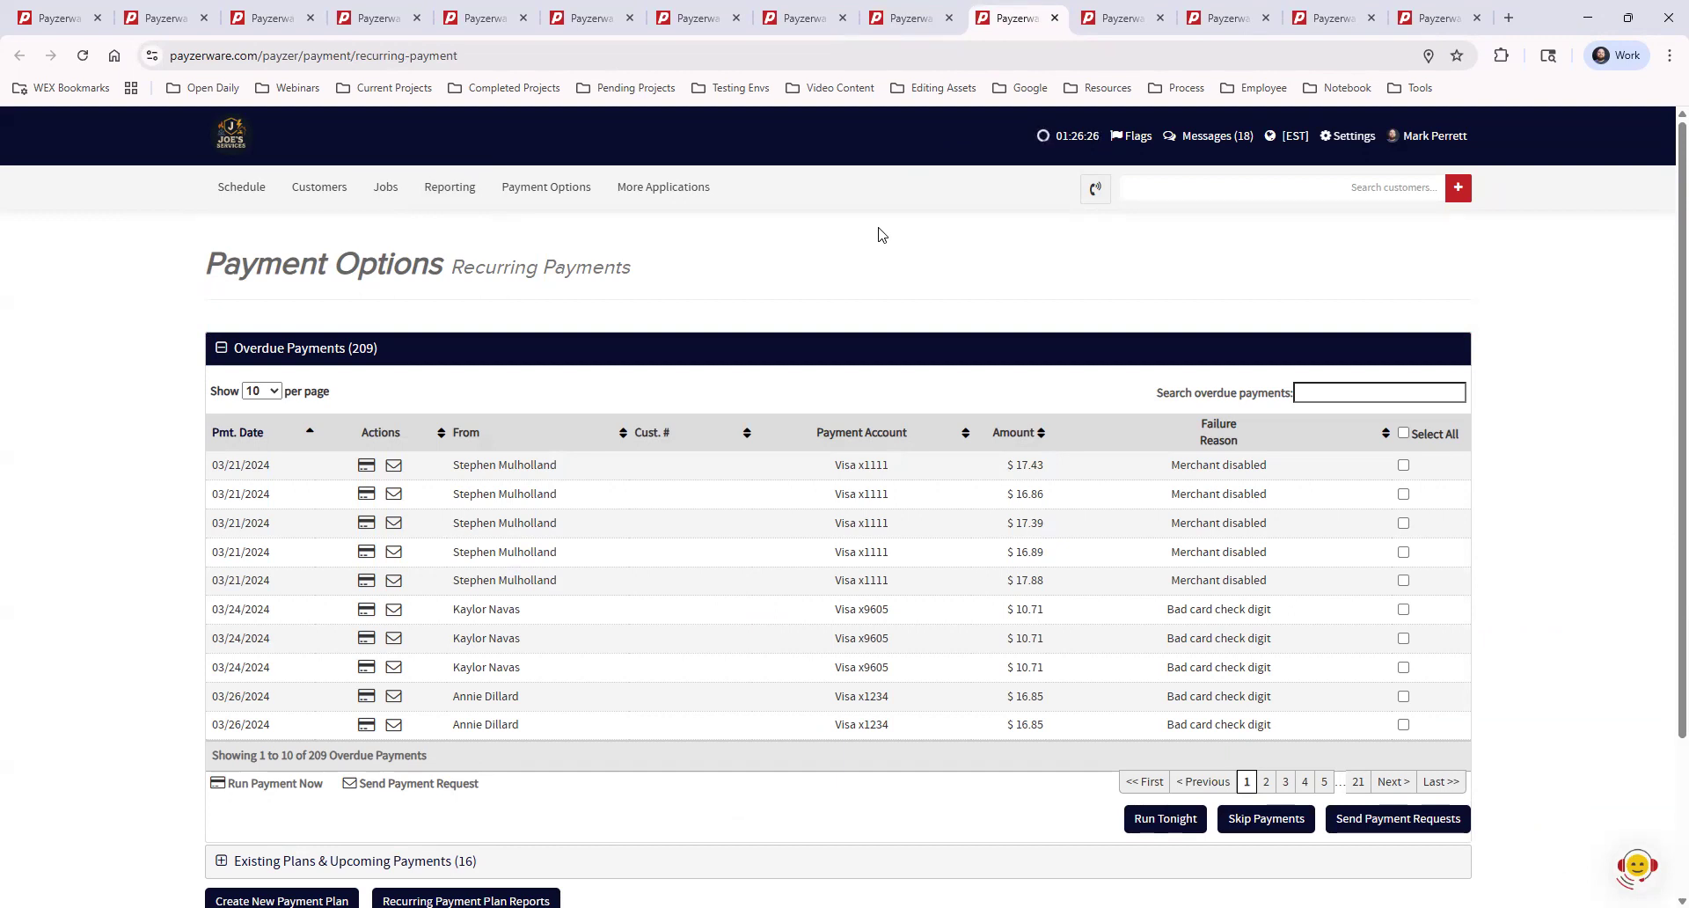
mouse_move(557, 196)
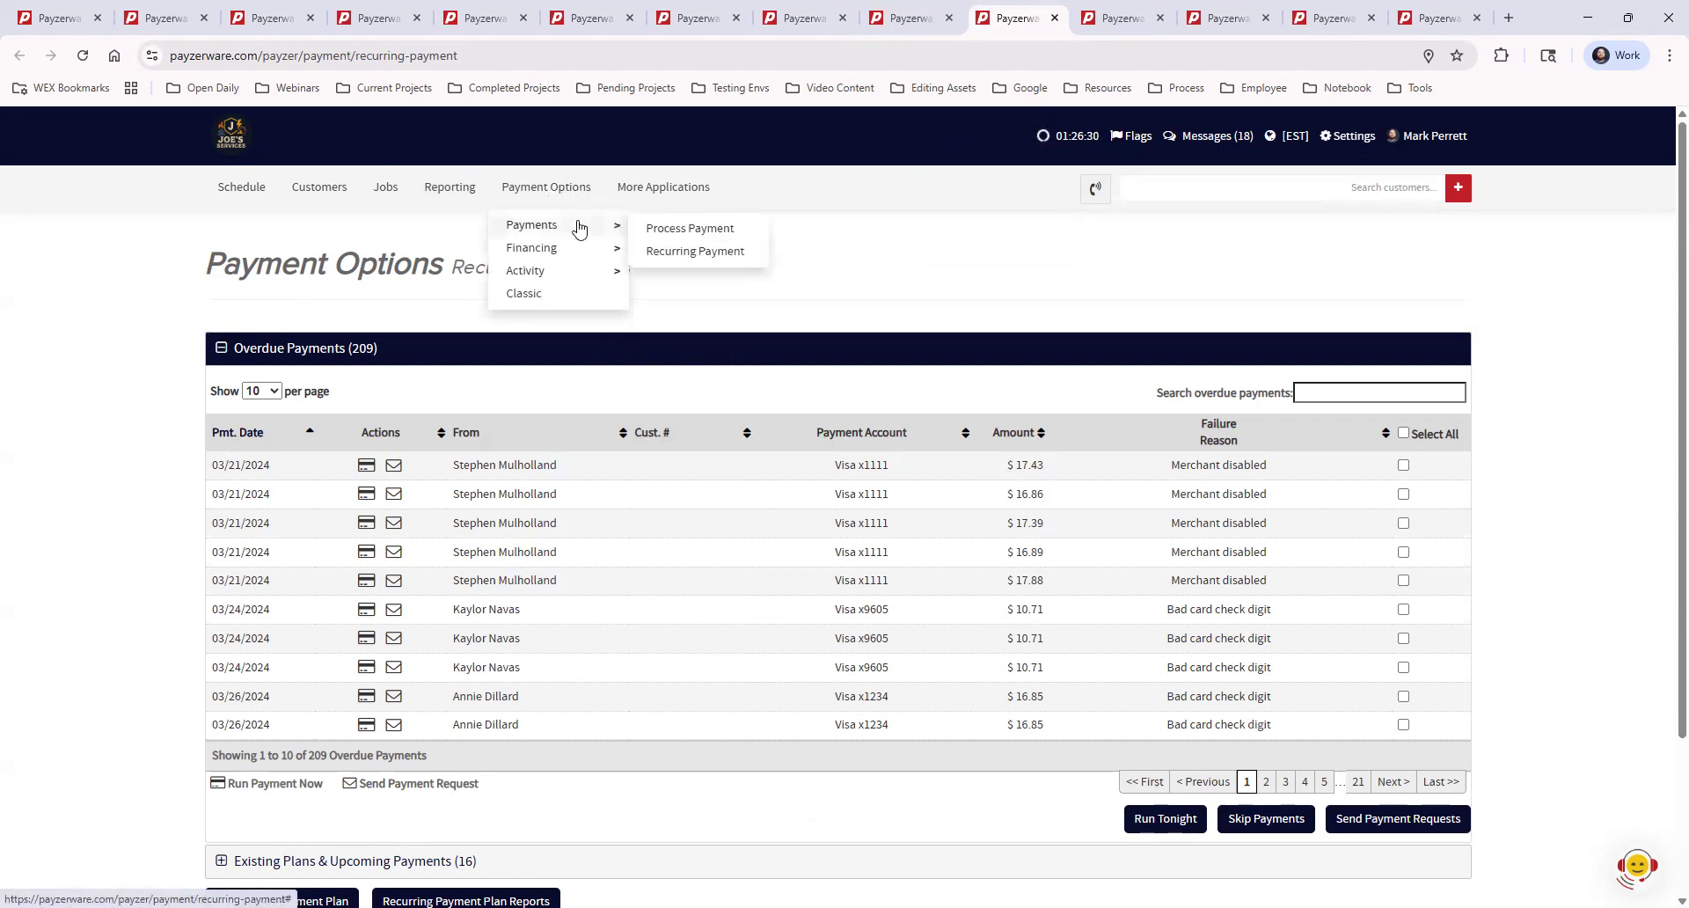
mouse_move(576, 251)
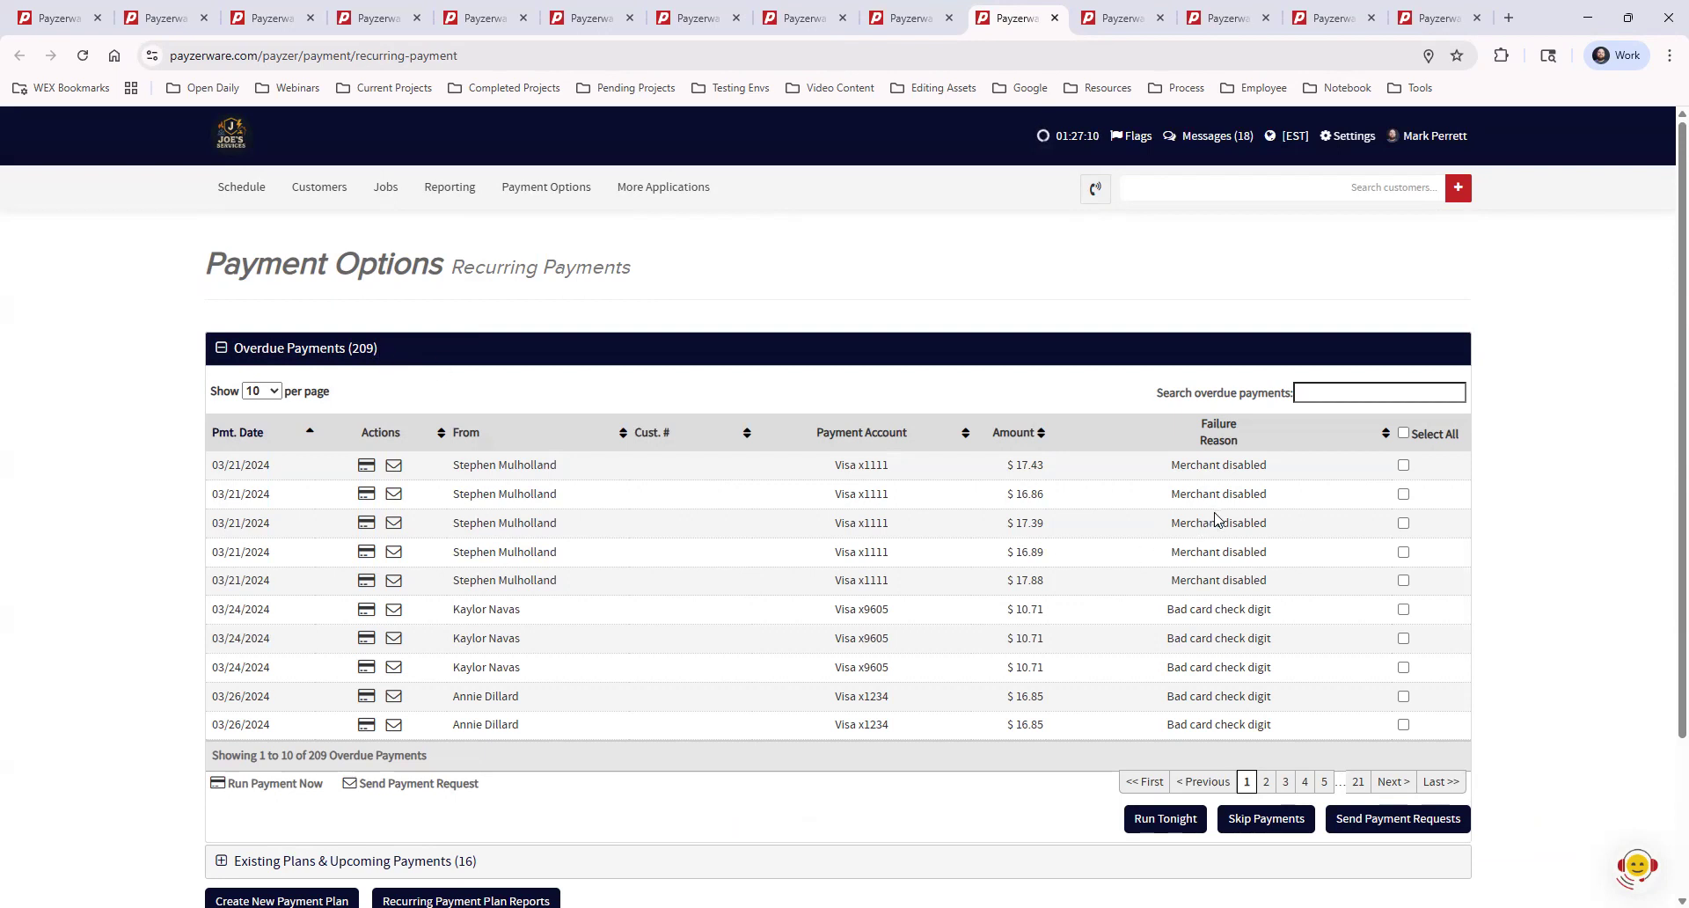
Step: Select and deselect the second overdue payment, and expand the Existing Plans & Upcoming Payments list
click(1404, 493)
click(1404, 493)
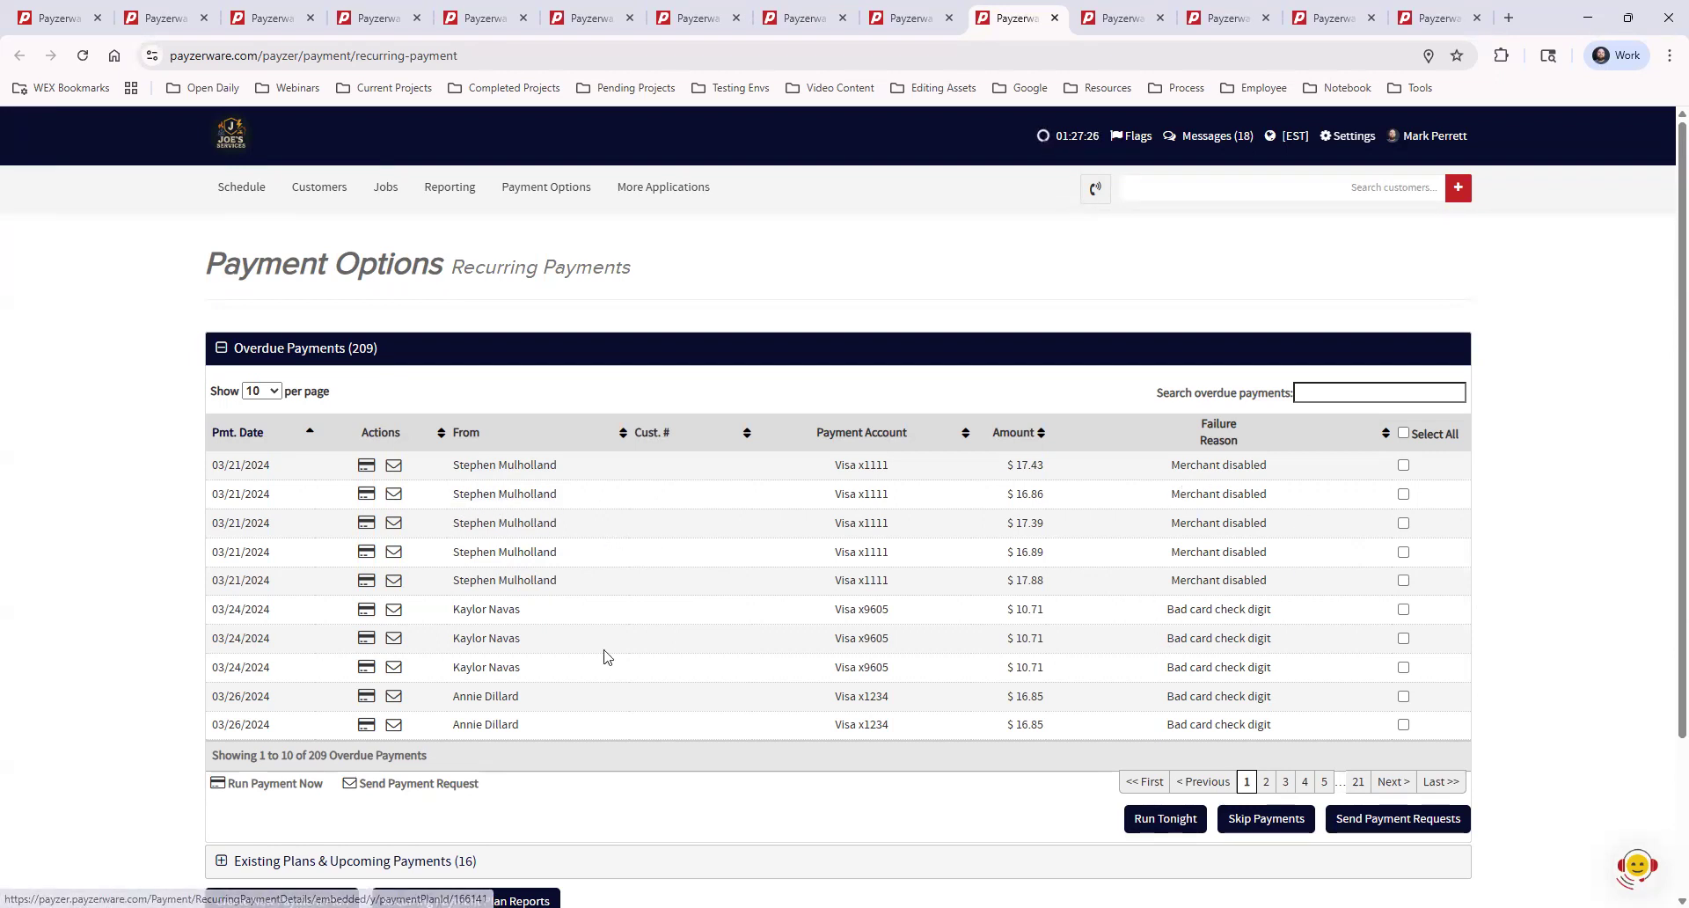
scroll(563, 678, down, 2)
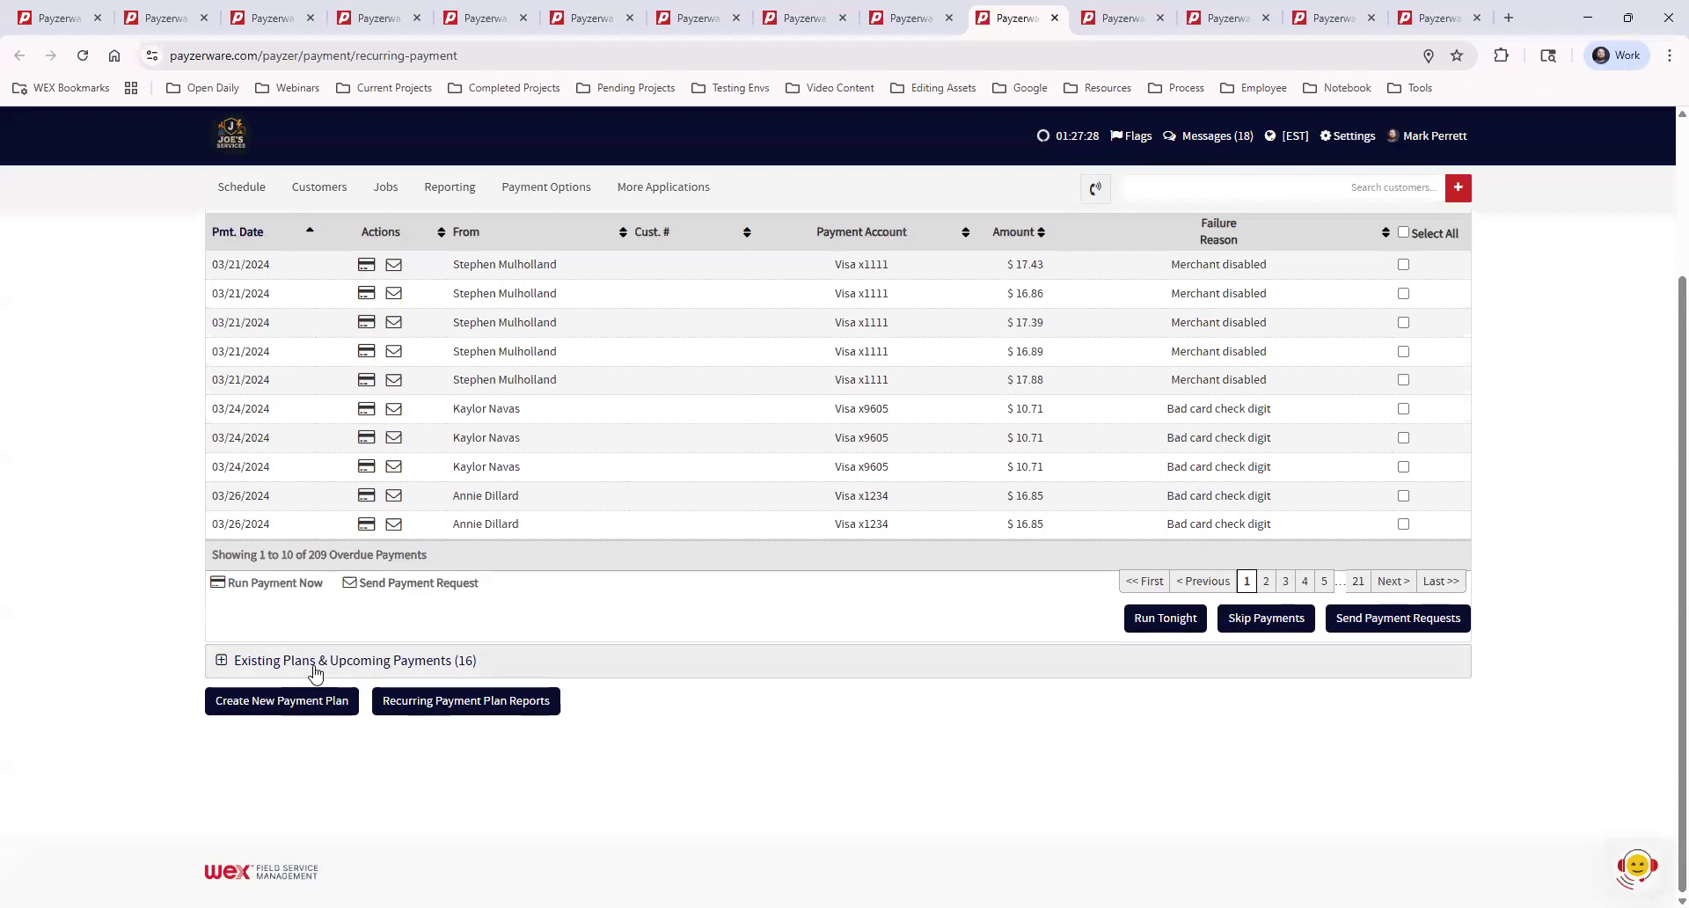
click(316, 666)
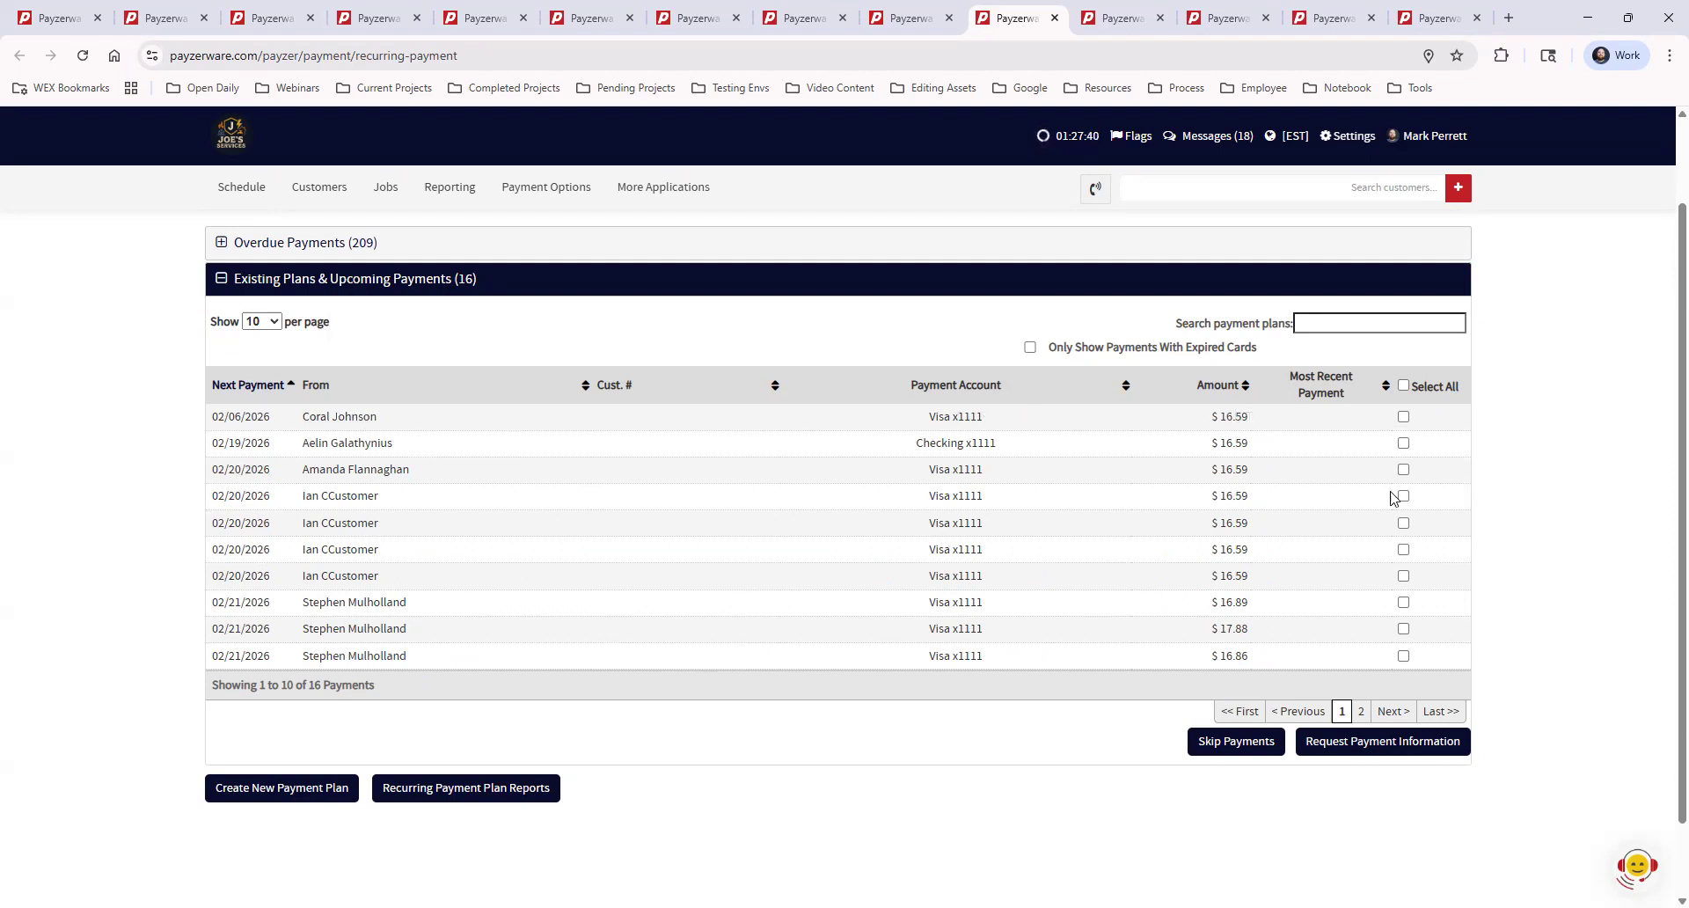
Step: Open the Transactions page from the Activity choices of Payment Options
scroll(1586, 640, up, 2)
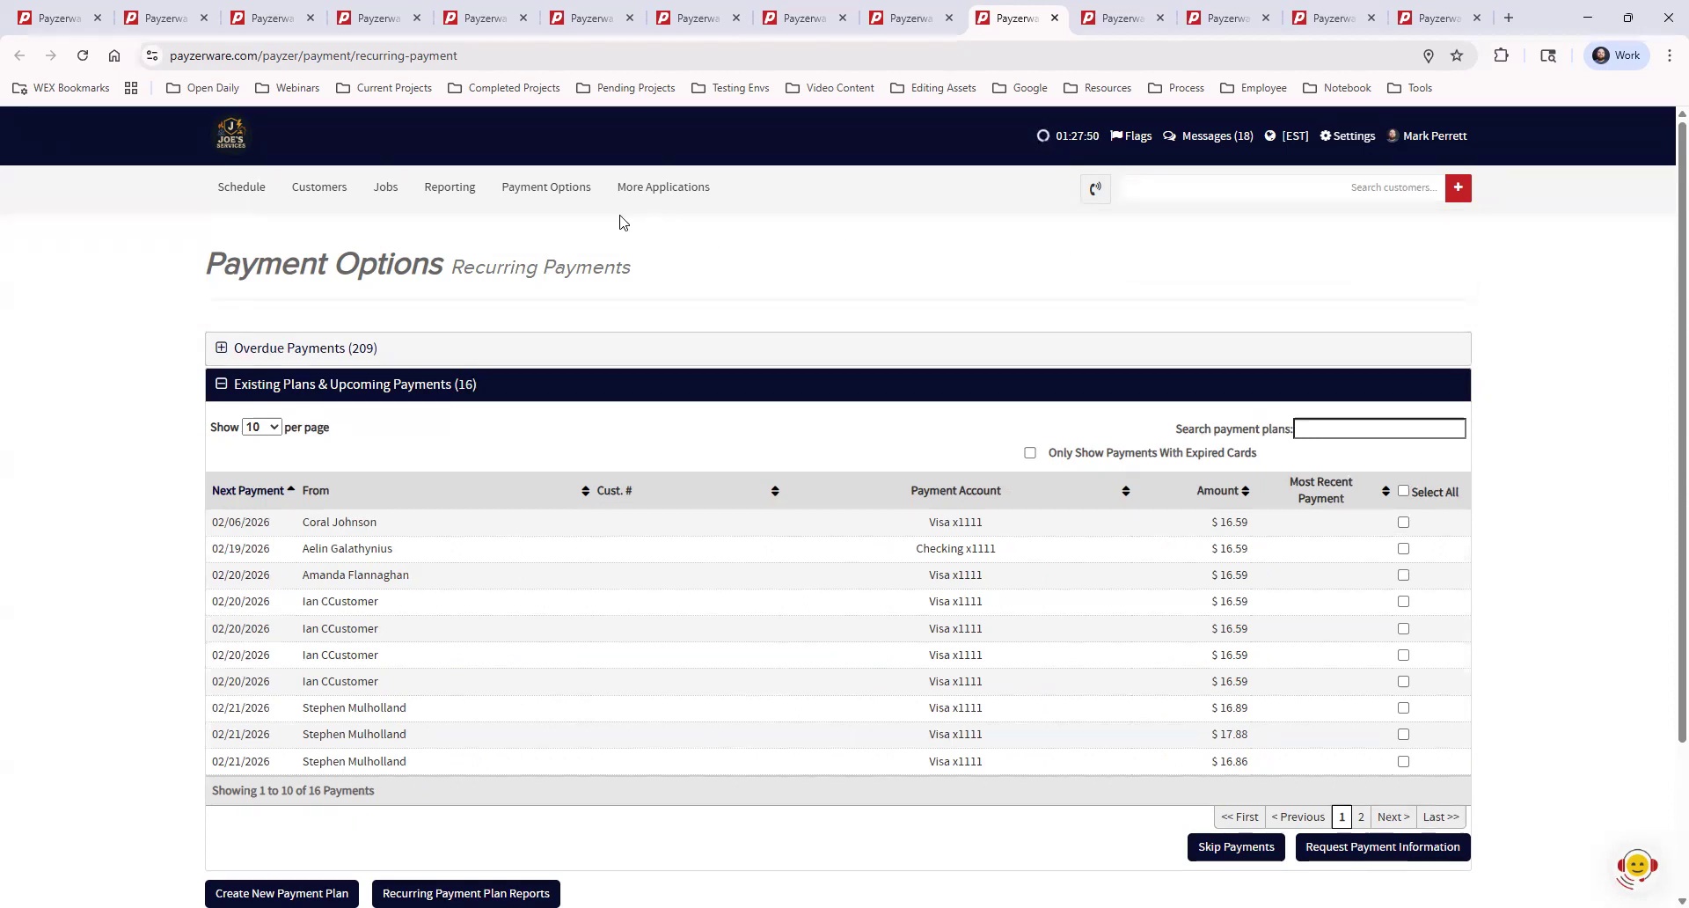
mouse_move(520, 211)
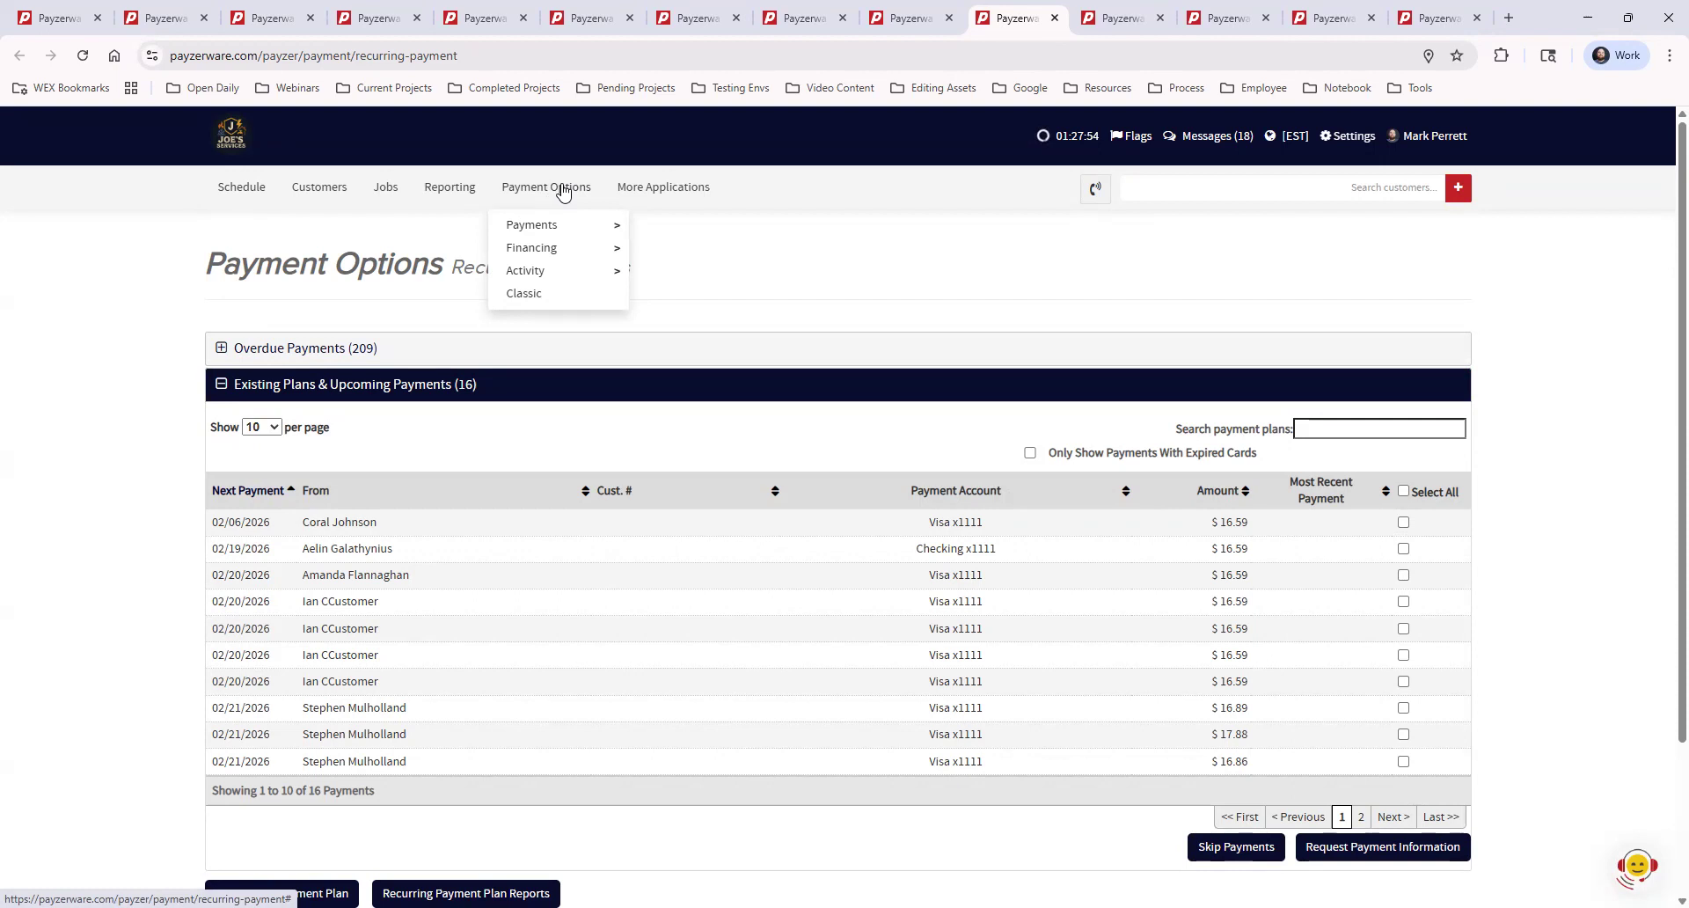
mouse_move(559, 274)
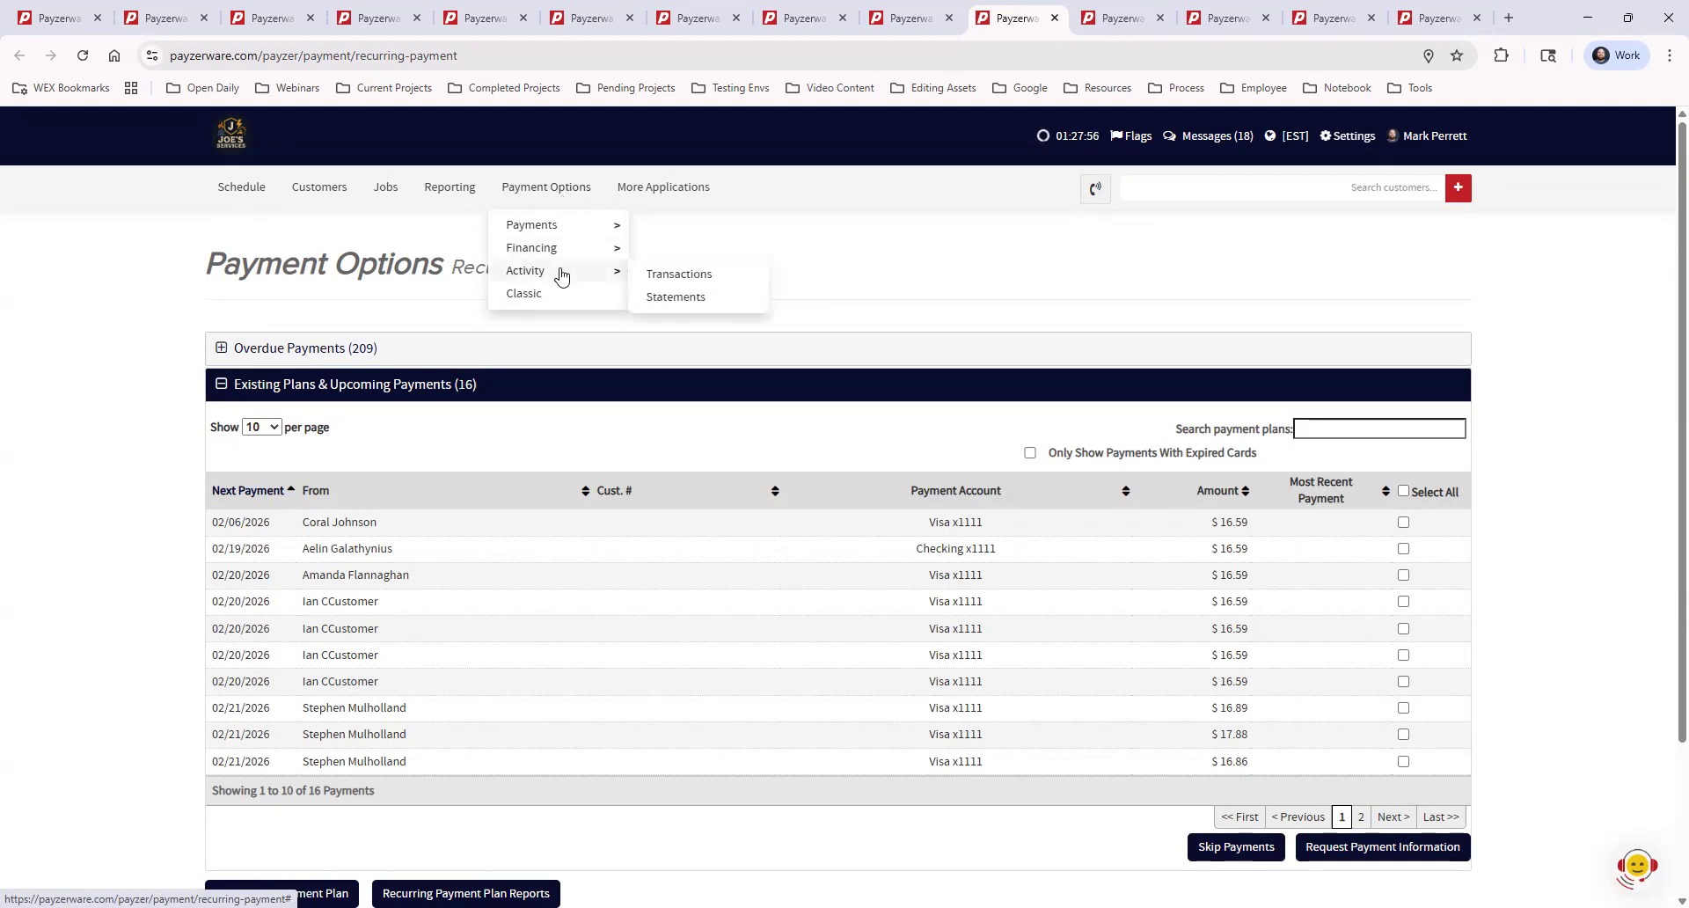
click(701, 275)
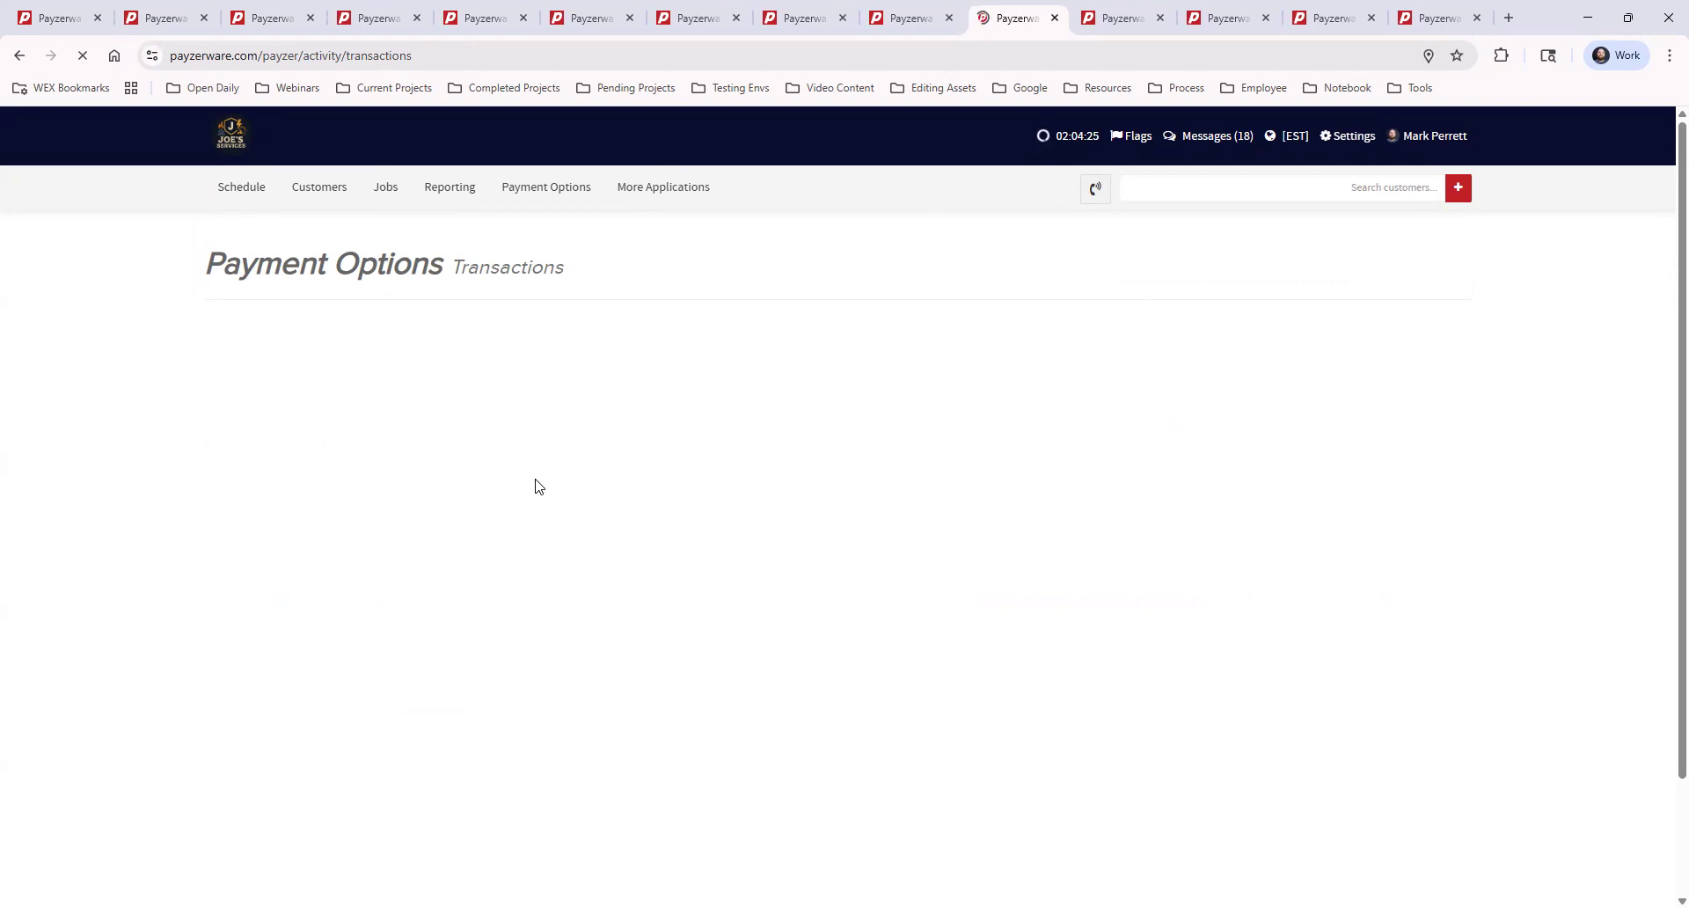
Step: Reload the Transactions page, request it again from the Receivables report, and close the original page to show the Transactions page already open
click(83, 57)
click(908, 18)
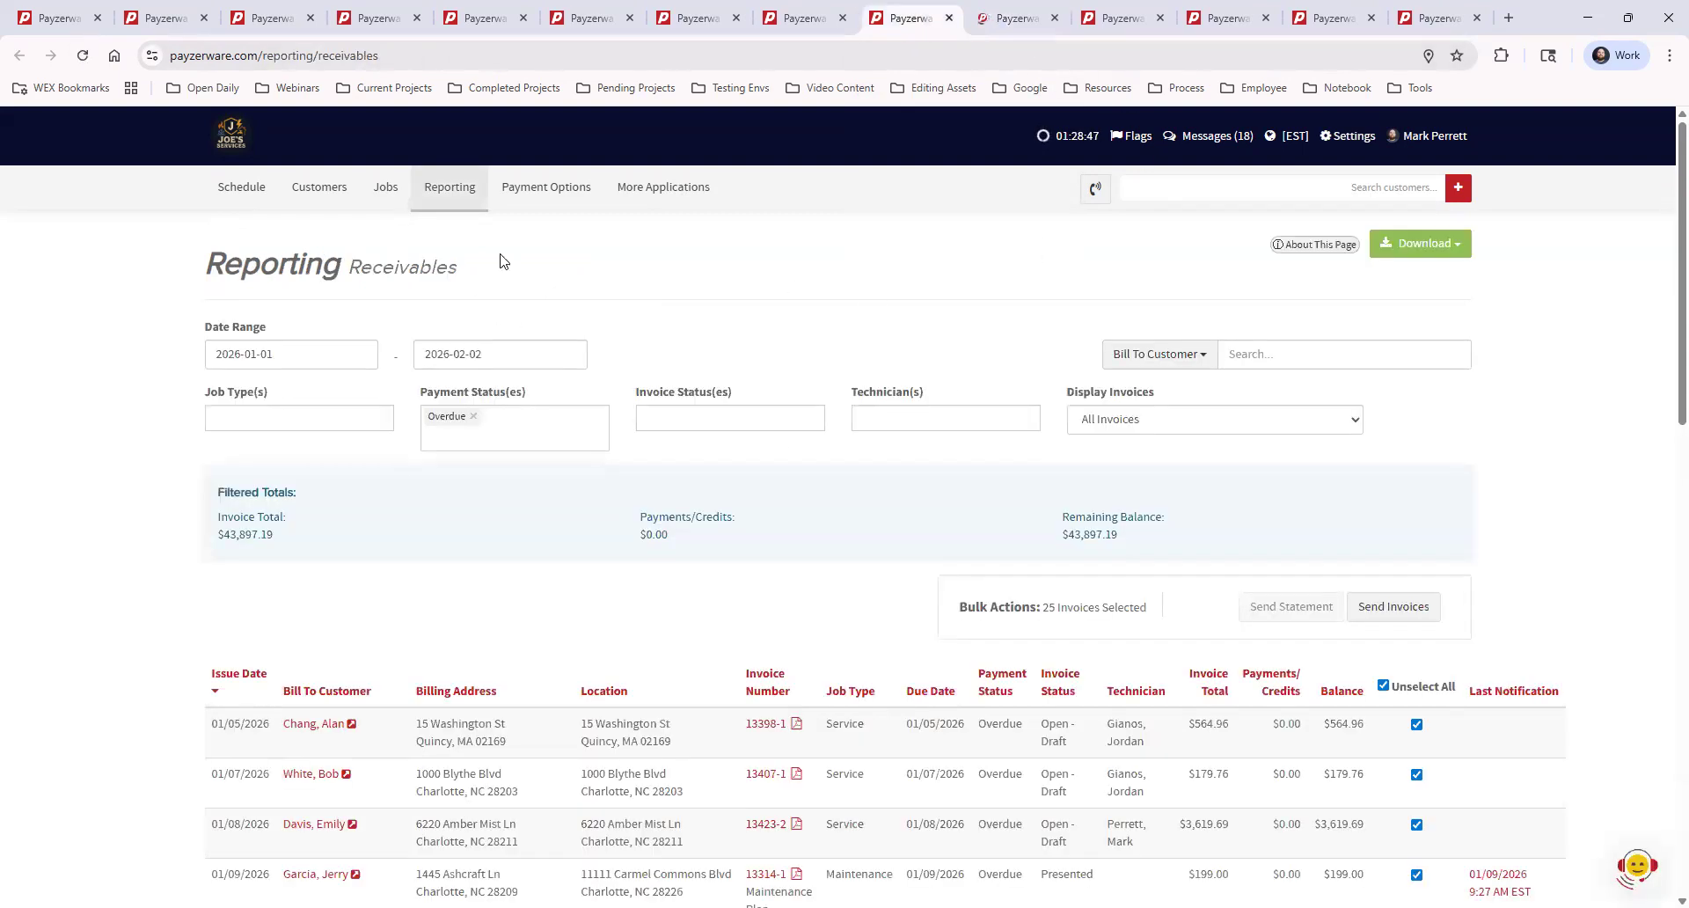
mouse_move(673, 189)
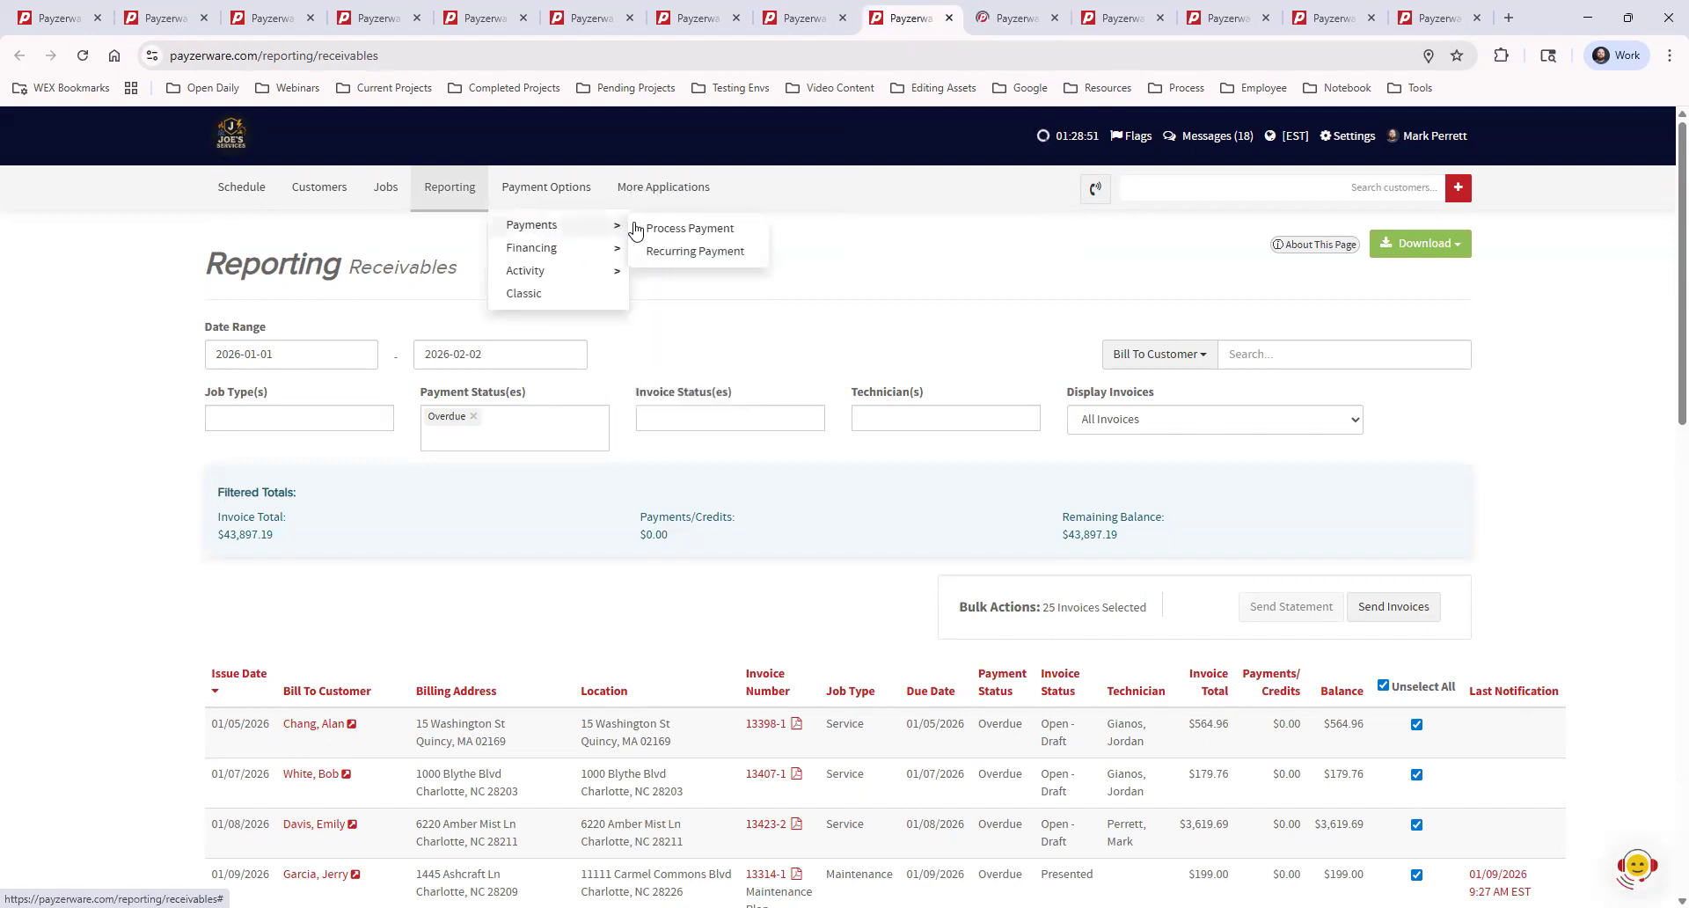
click(665, 274)
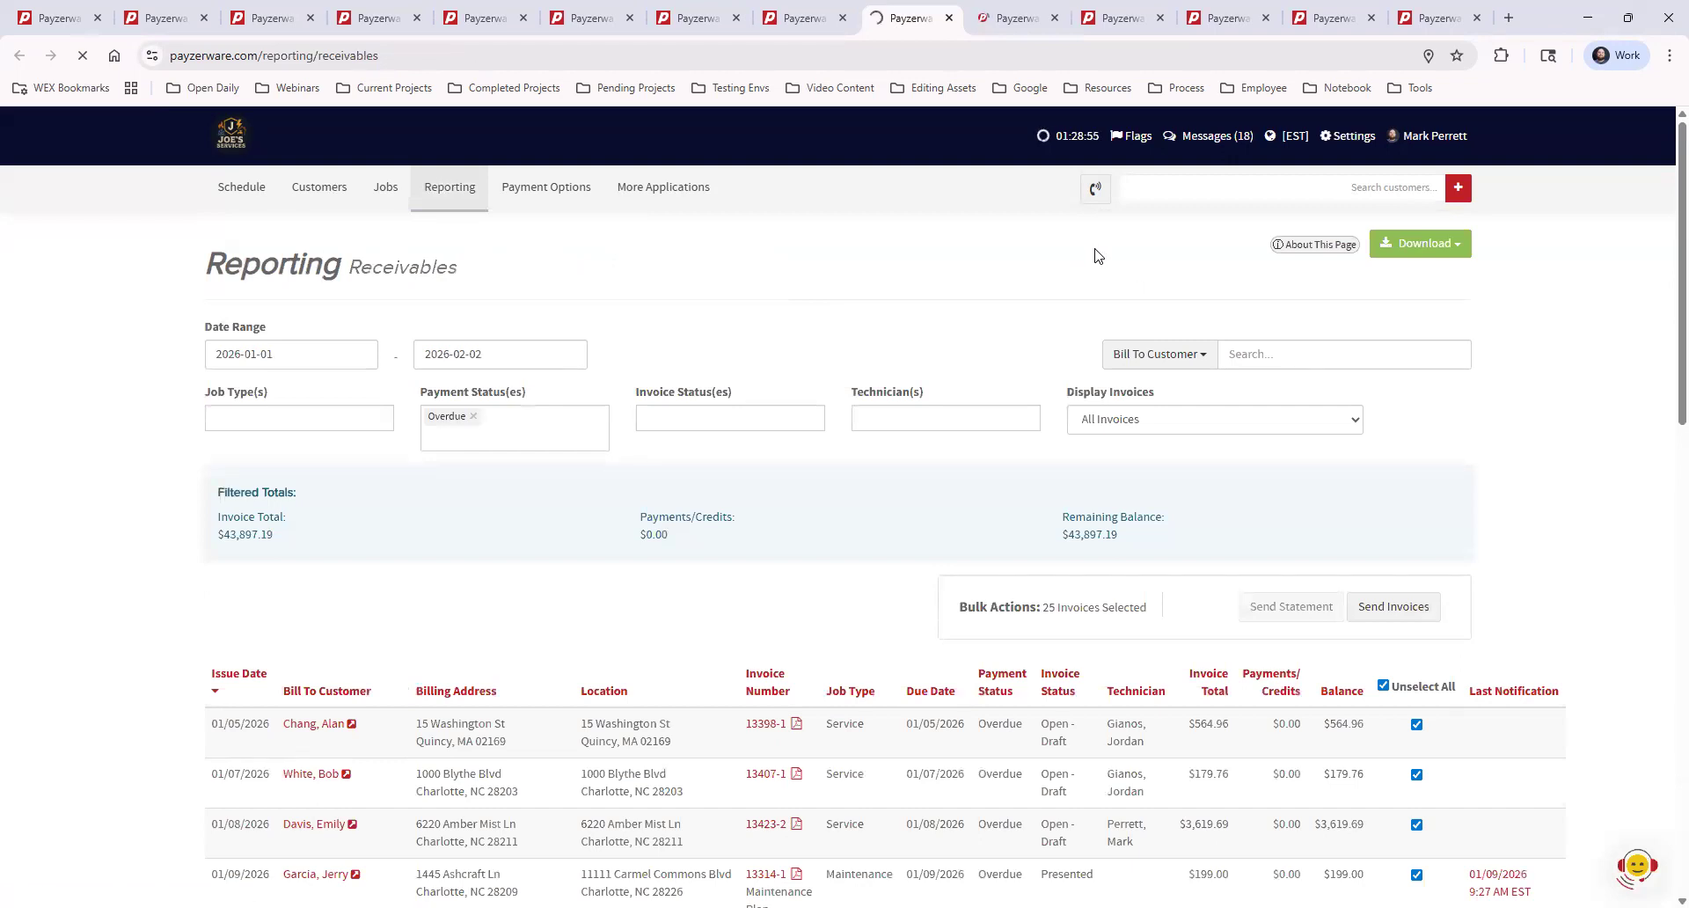
click(1054, 18)
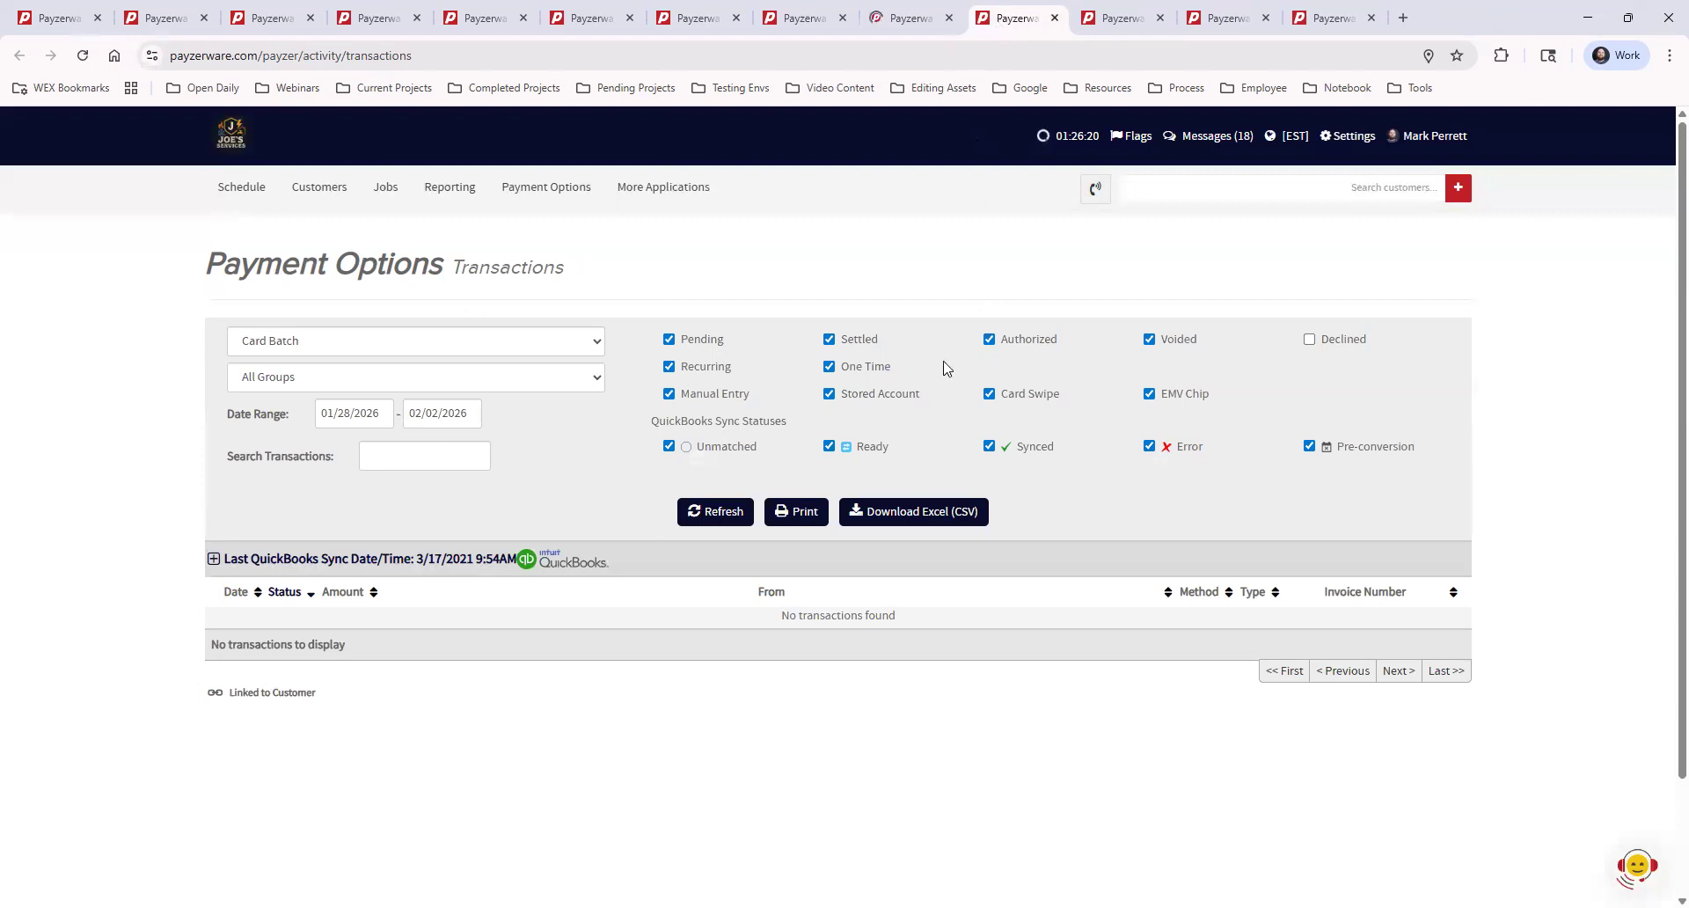
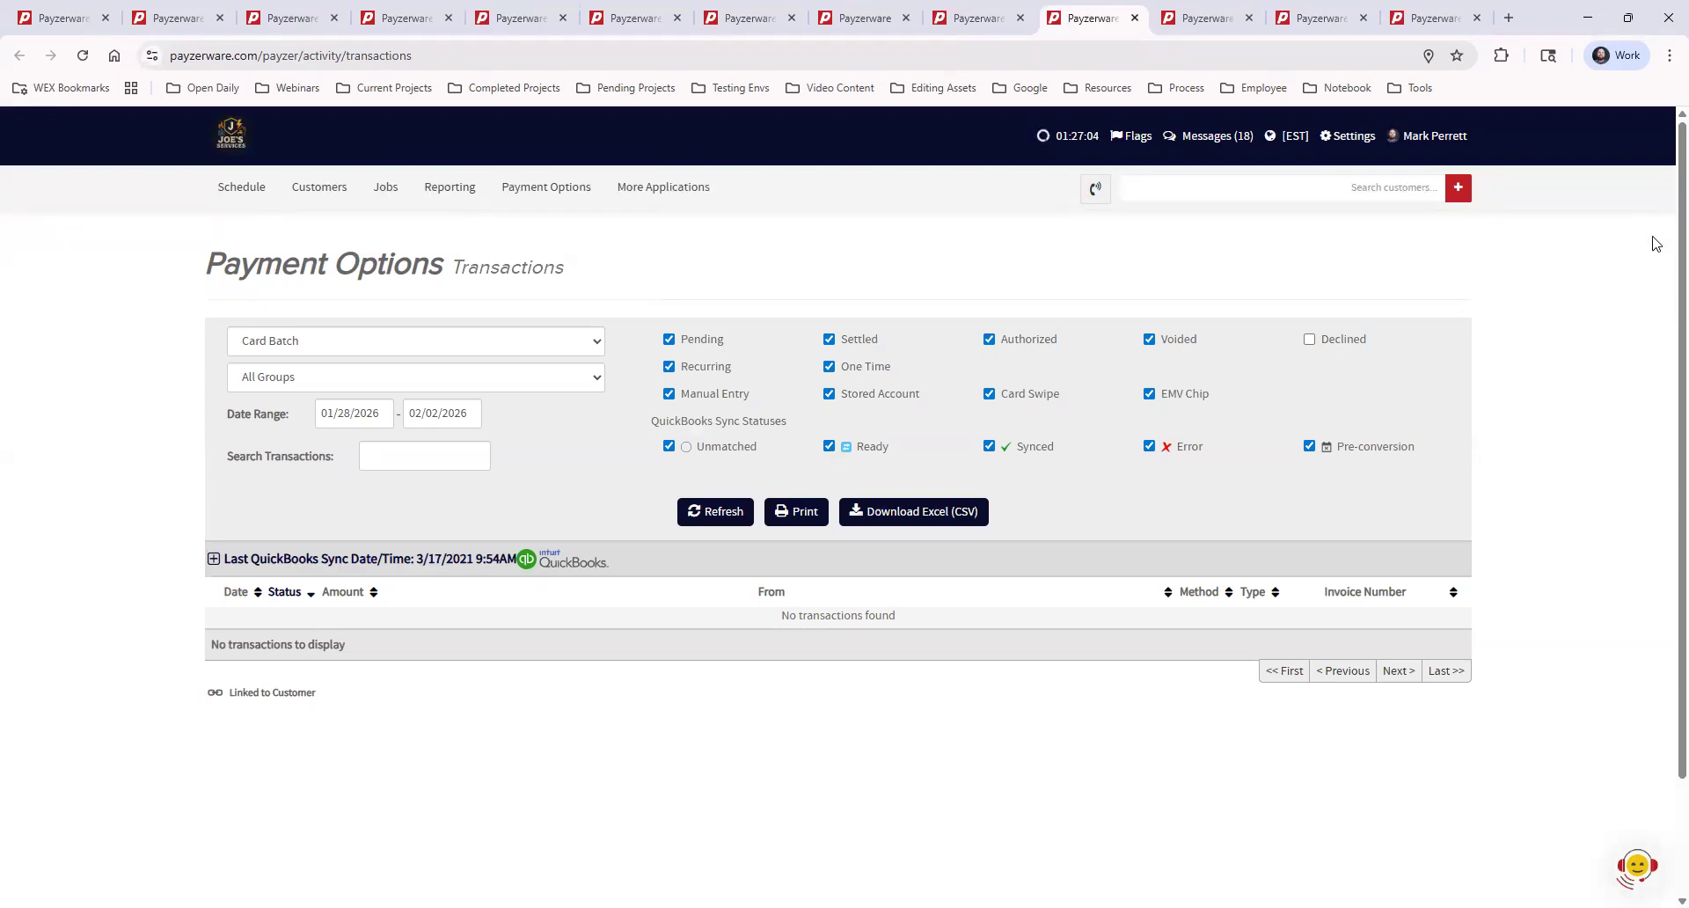
Step: Show the Settings choices, switch to the Manage Subscriptions page and display its Payment Options offerings
click(1345, 141)
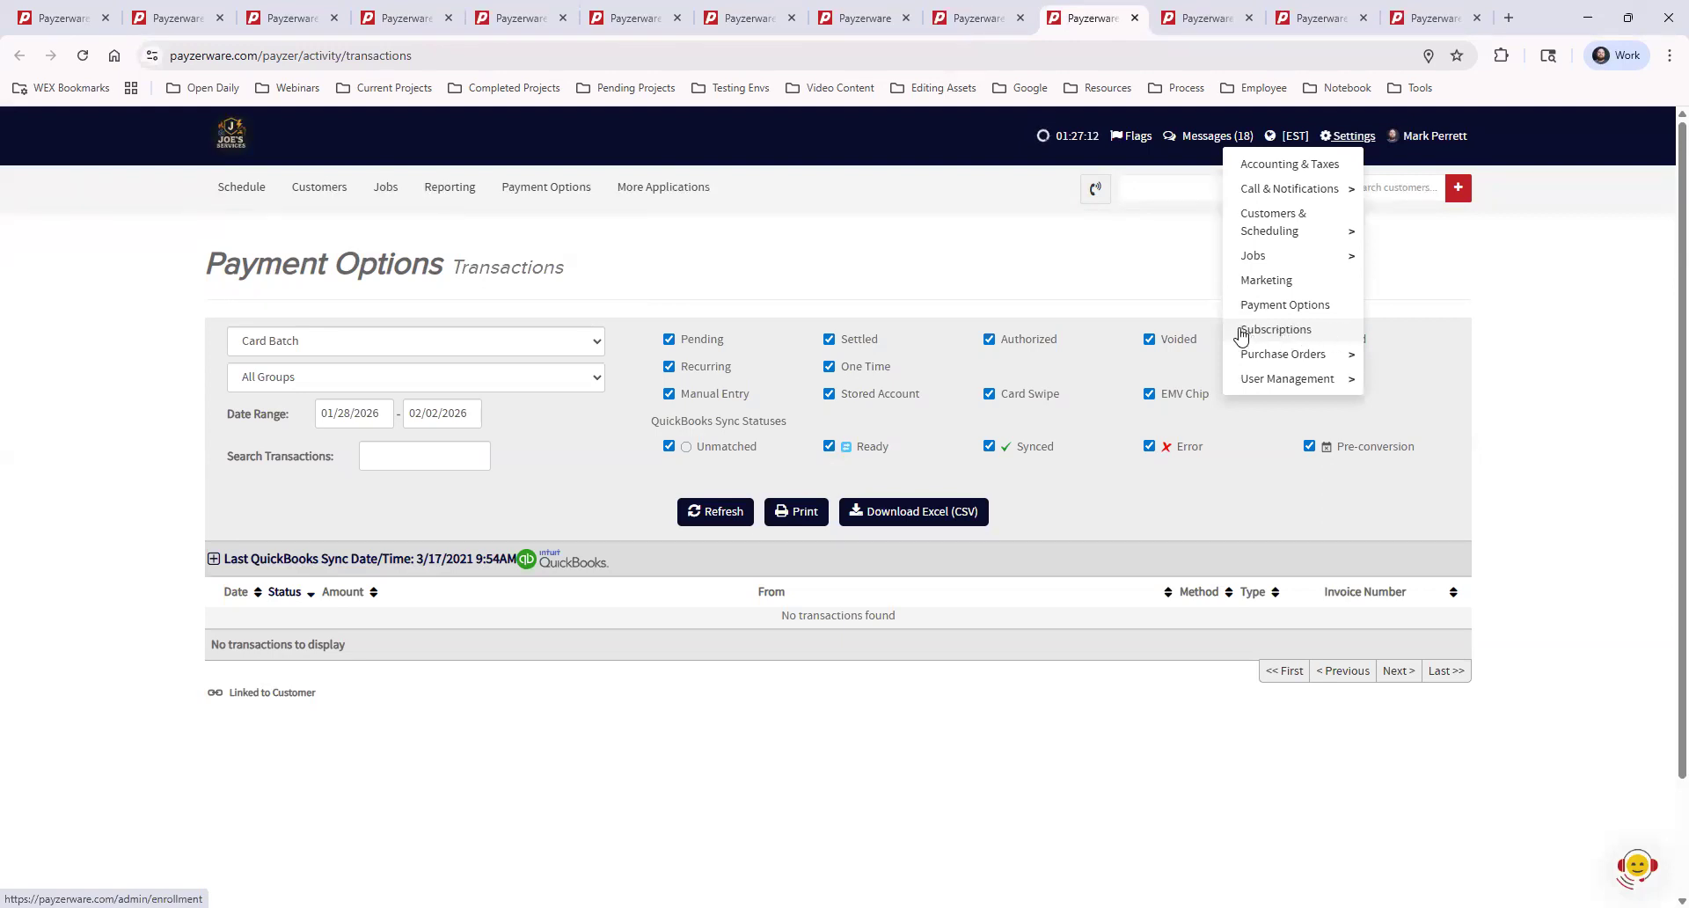
click(1207, 18)
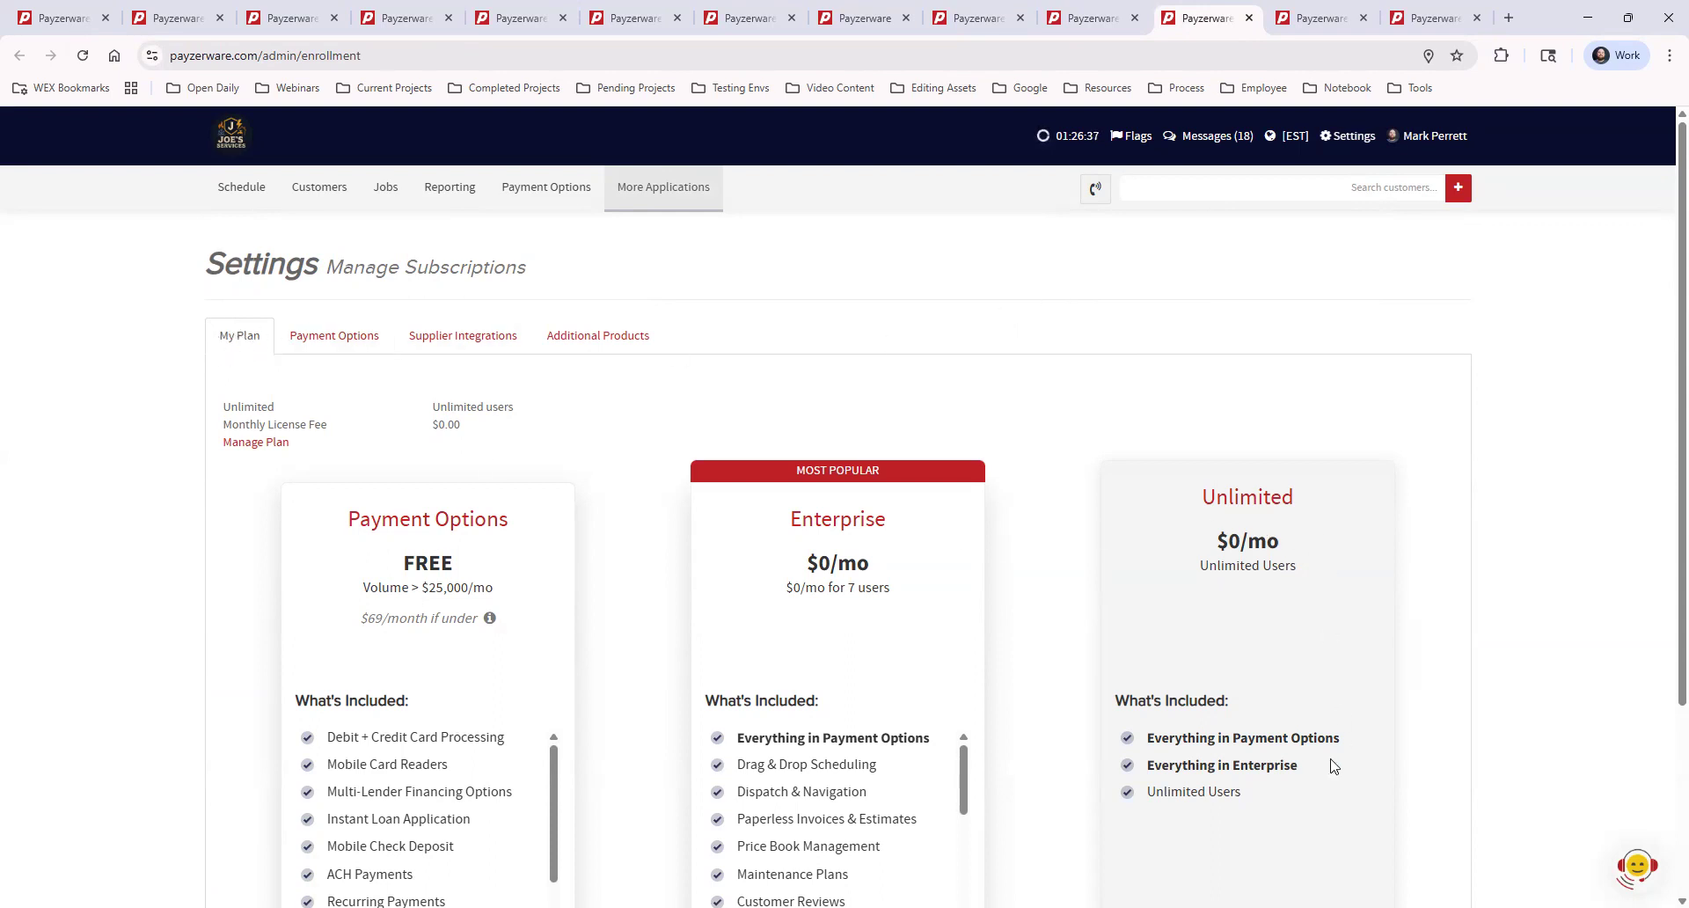
click(337, 335)
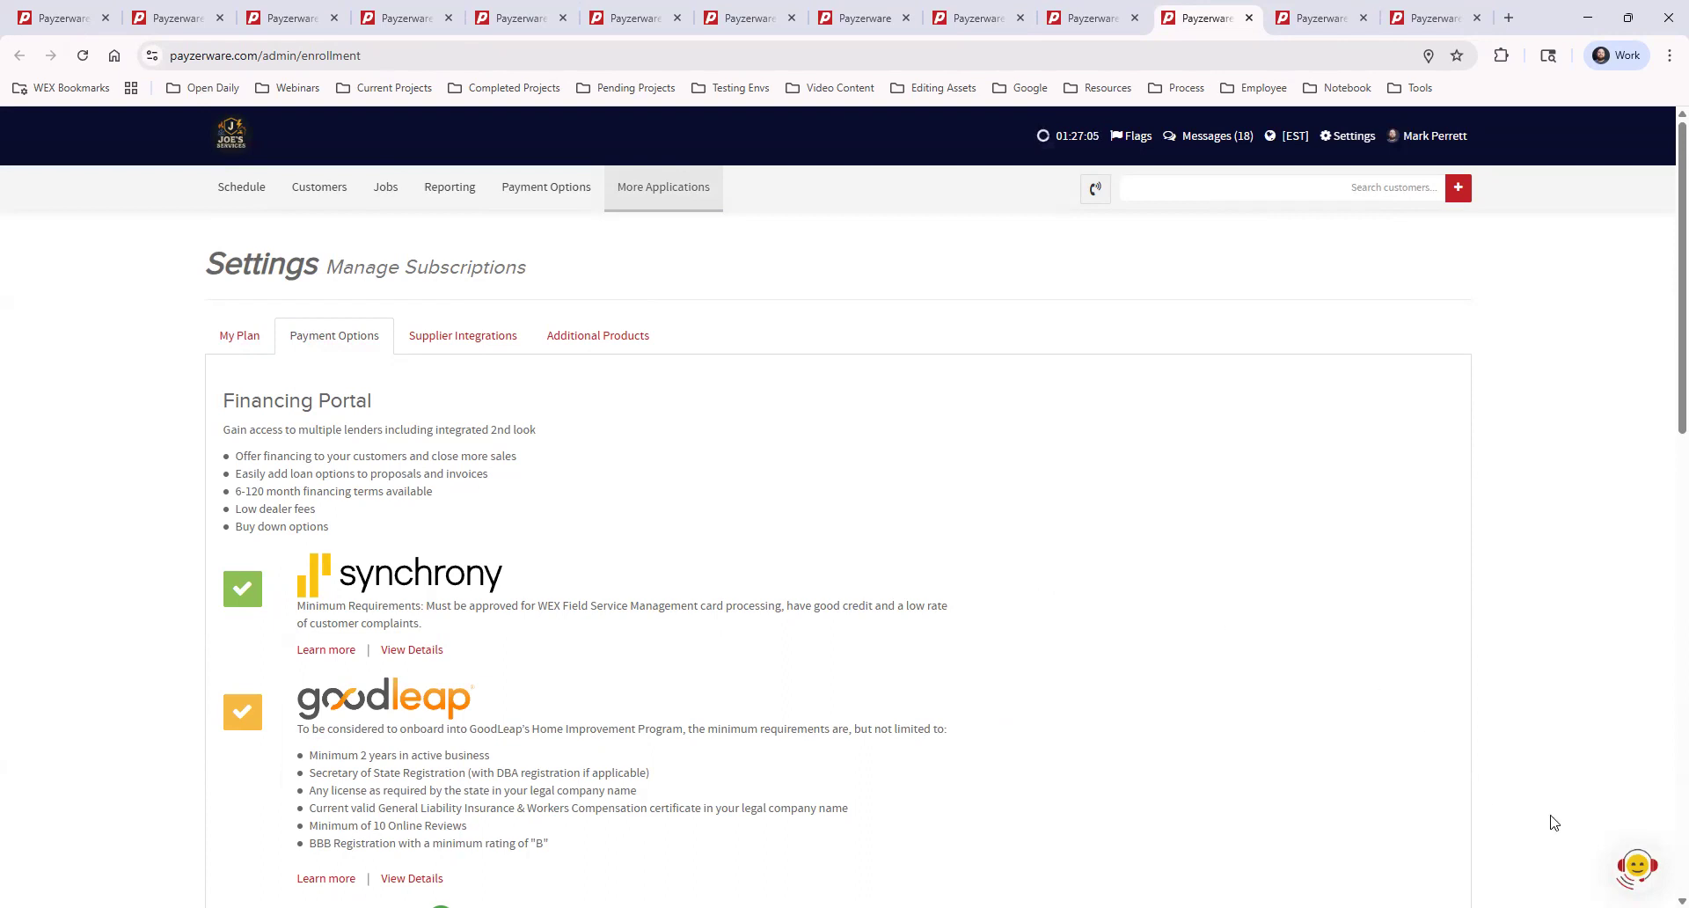
Step: Open the Video Courses and Webinars article from the support chat, review its Courses and Past Webinars lists, and close the chat
click(1638, 870)
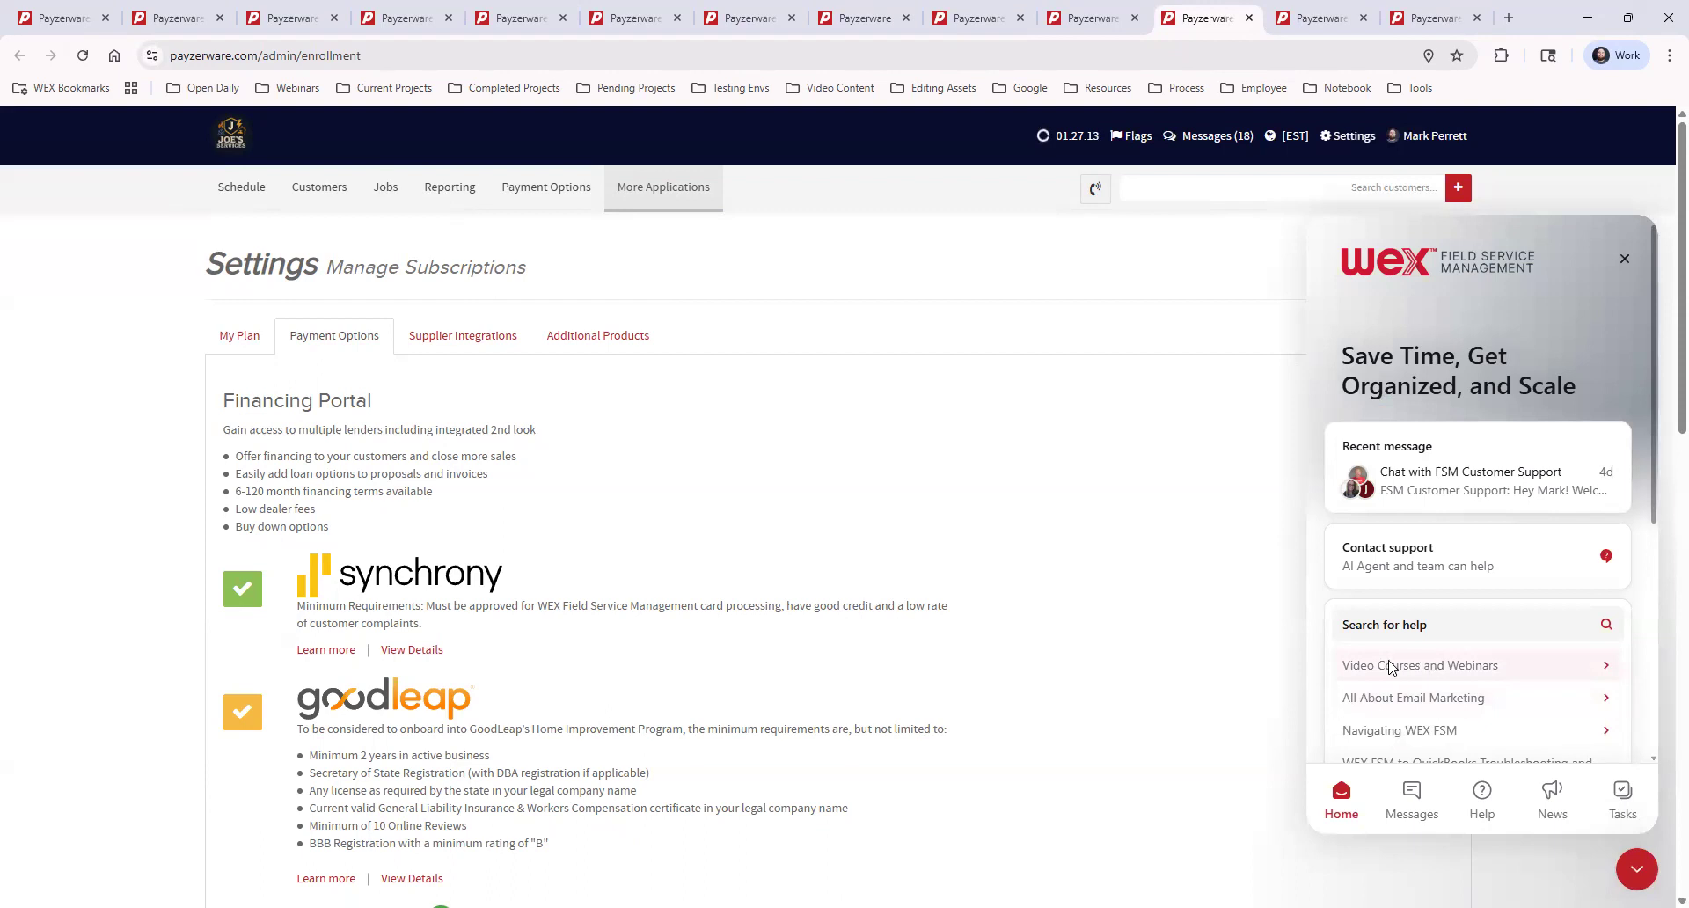
click(1423, 668)
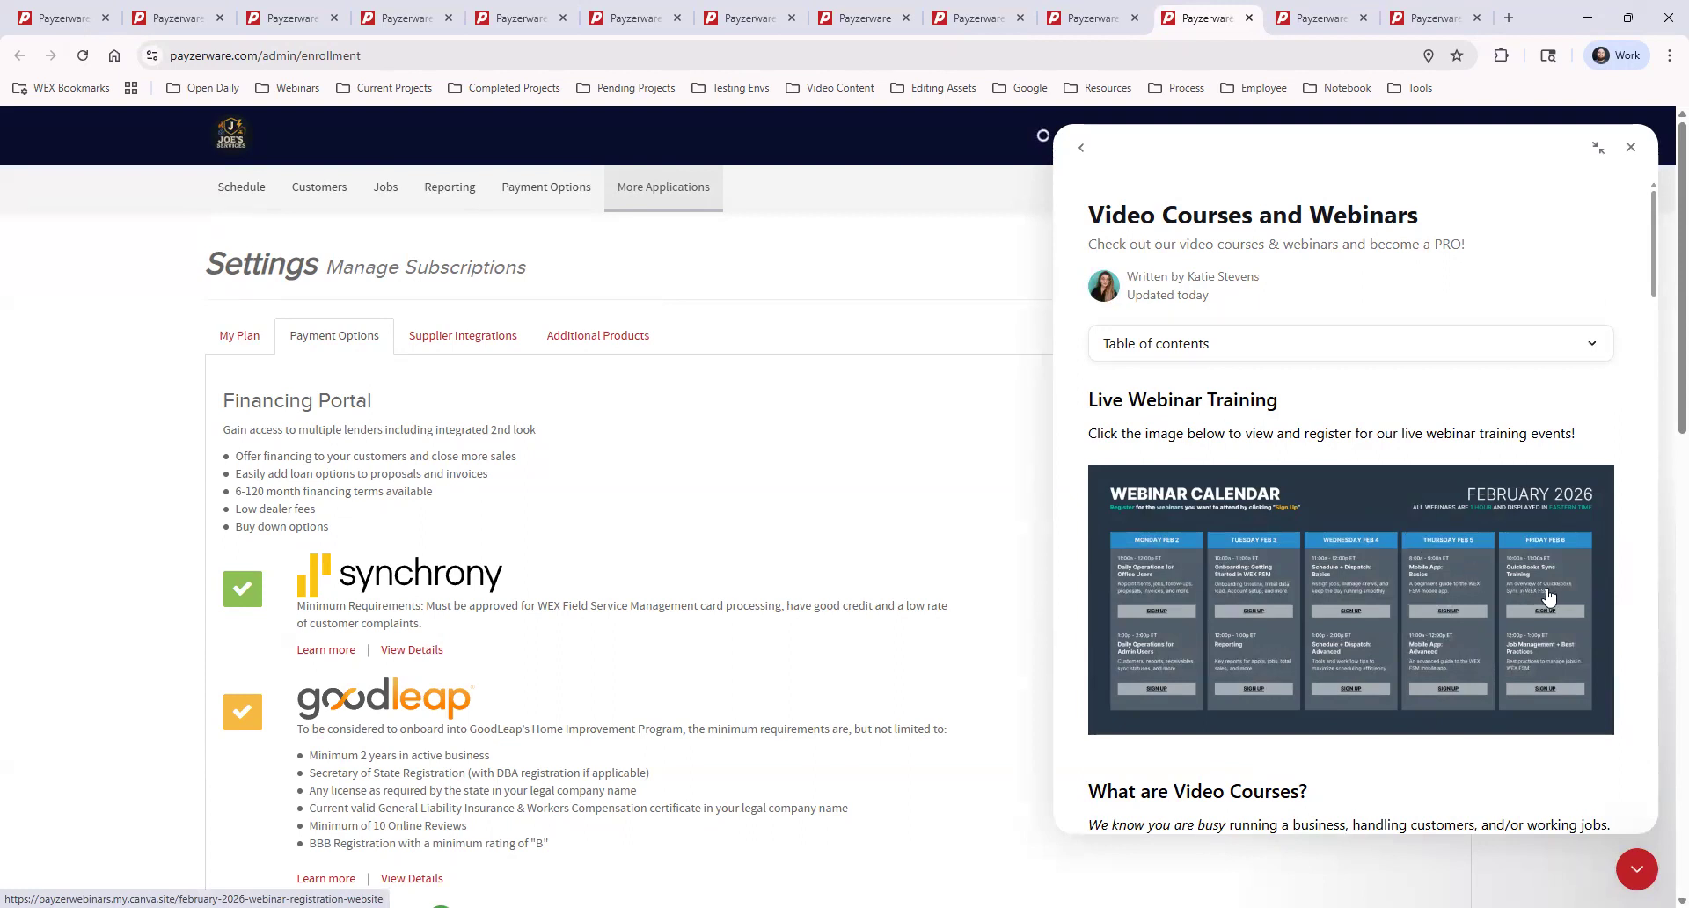
drag(1653, 277, 1652, 606)
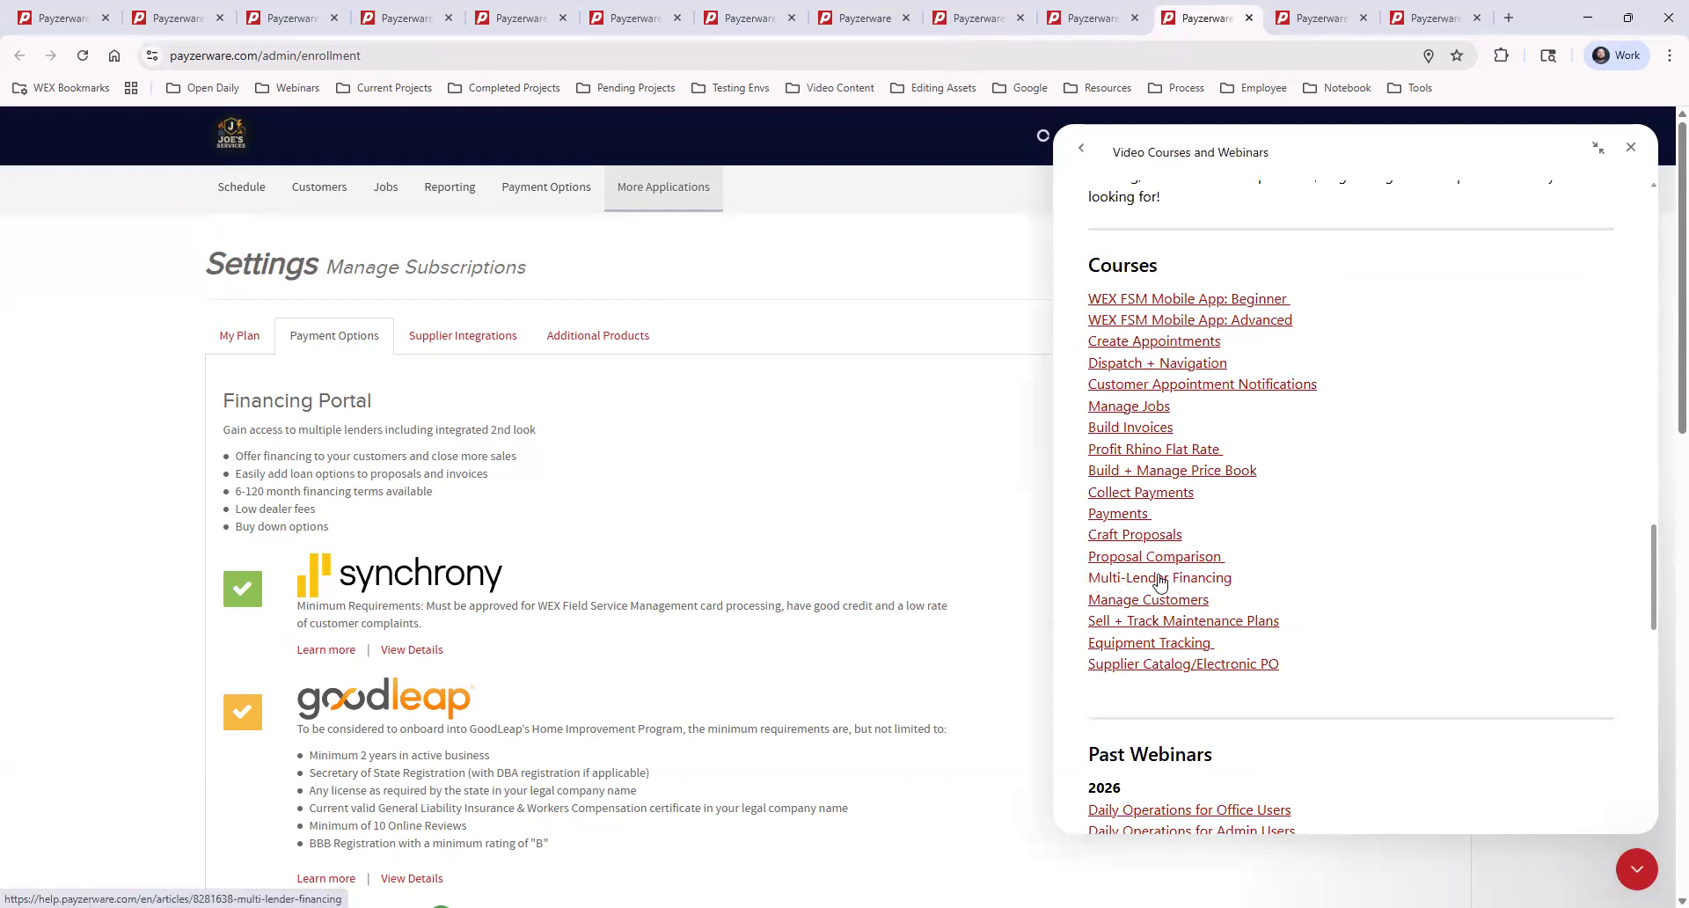
scroll(1390, 493, down, 3)
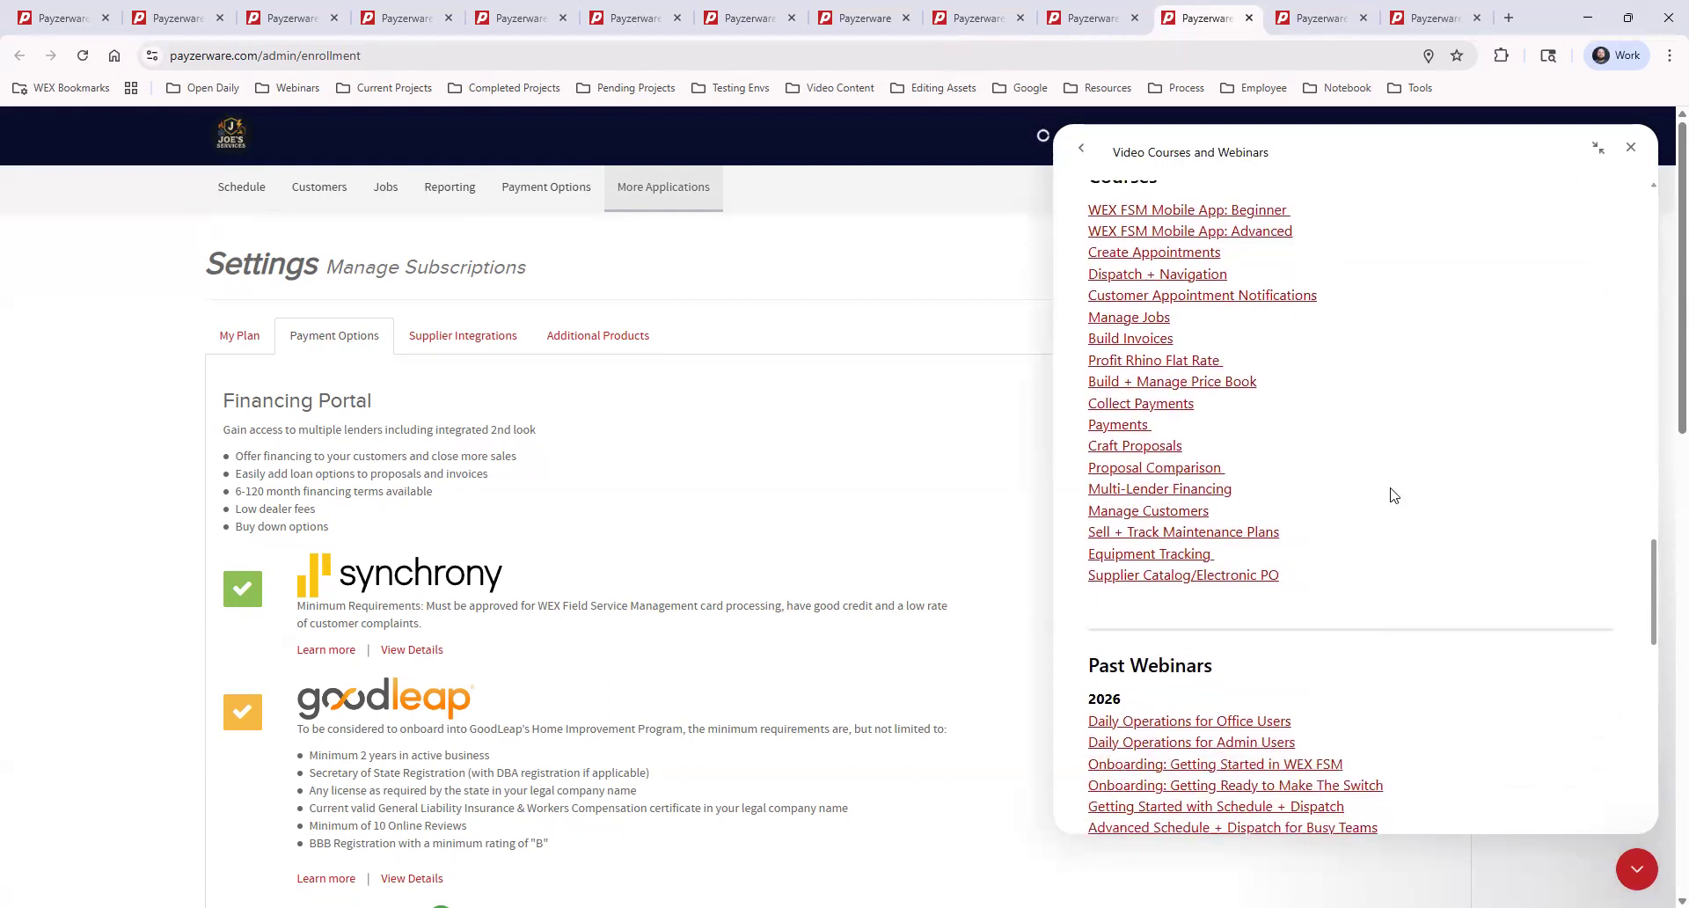
scroll(1393, 495, down, 2)
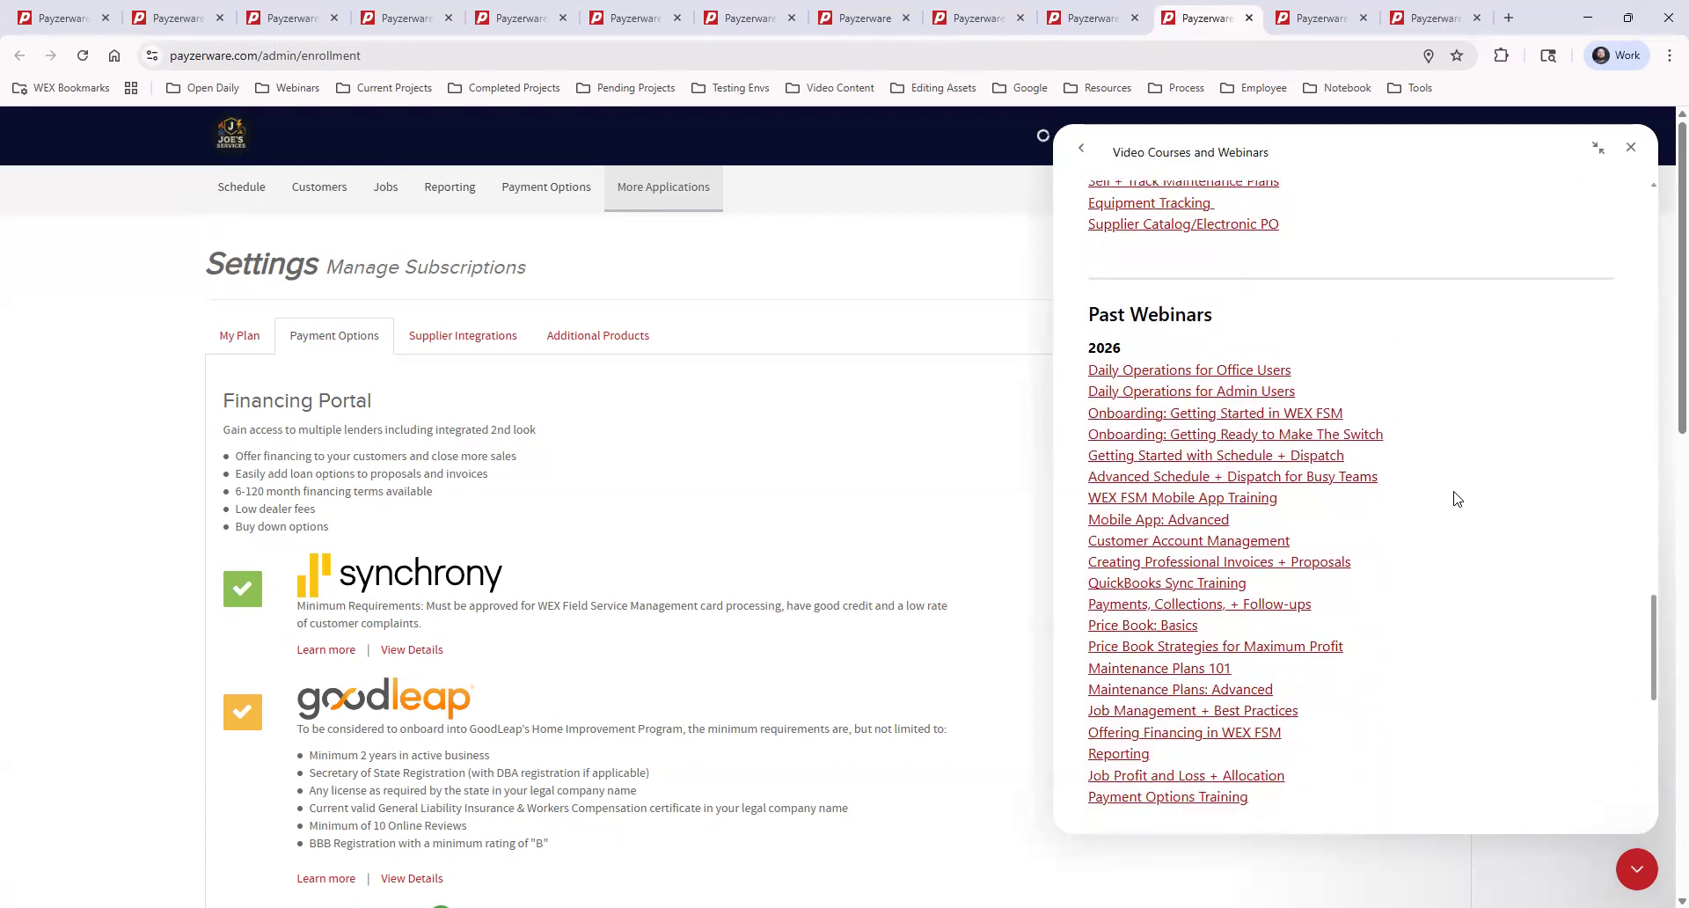
scroll(1458, 499, down, 1)
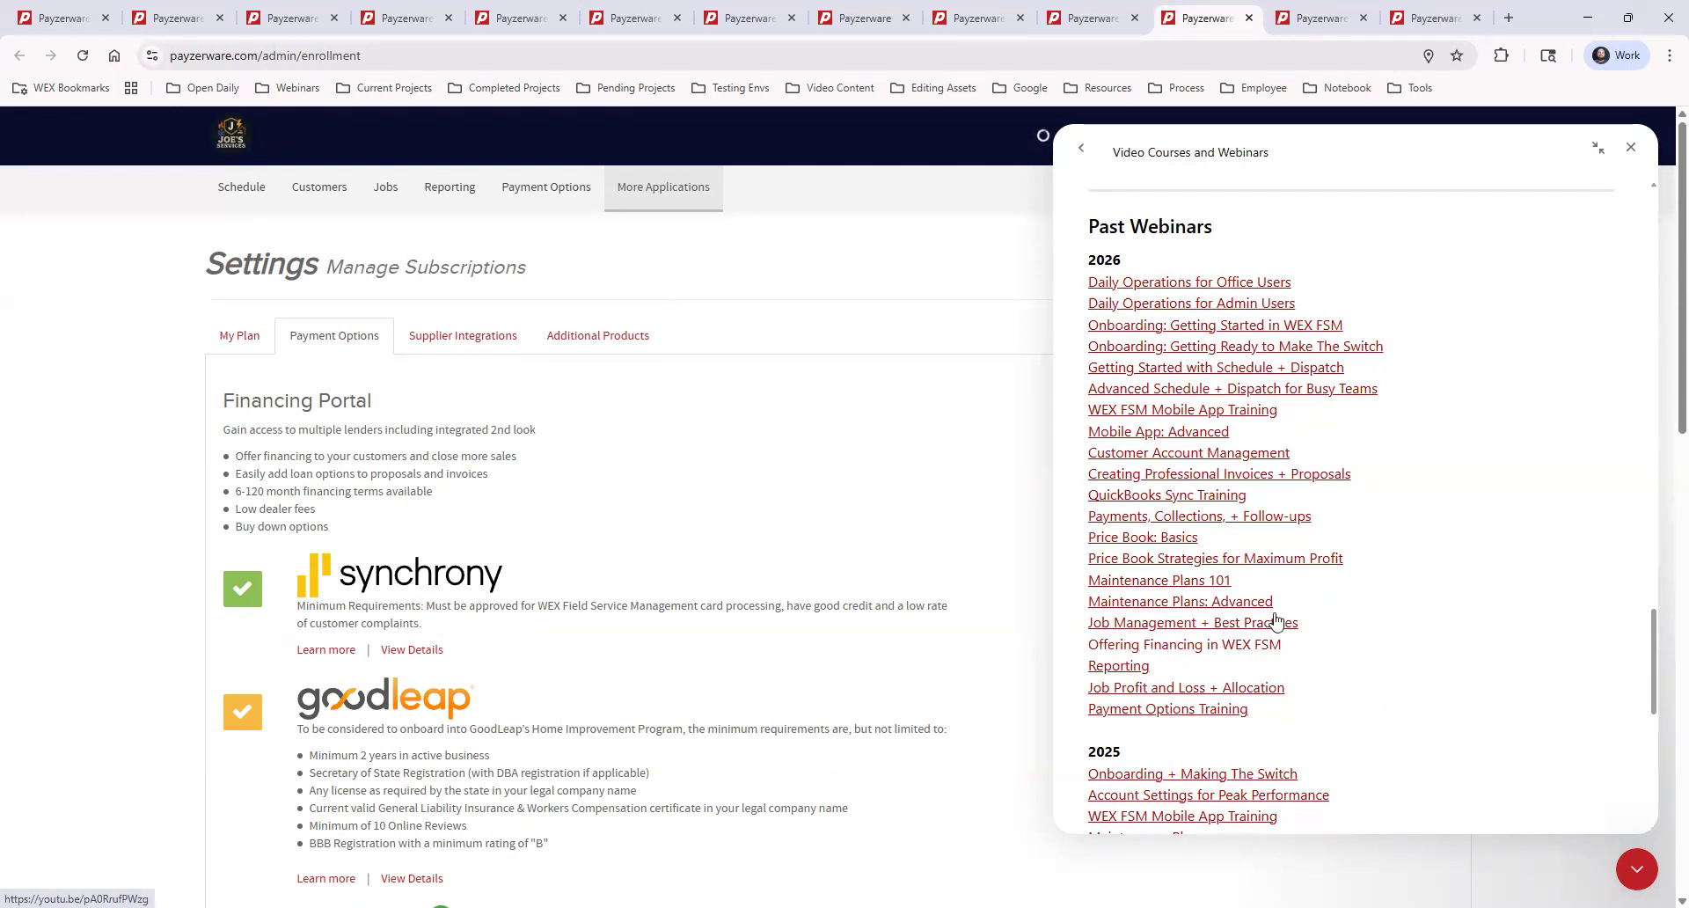
click(1630, 147)
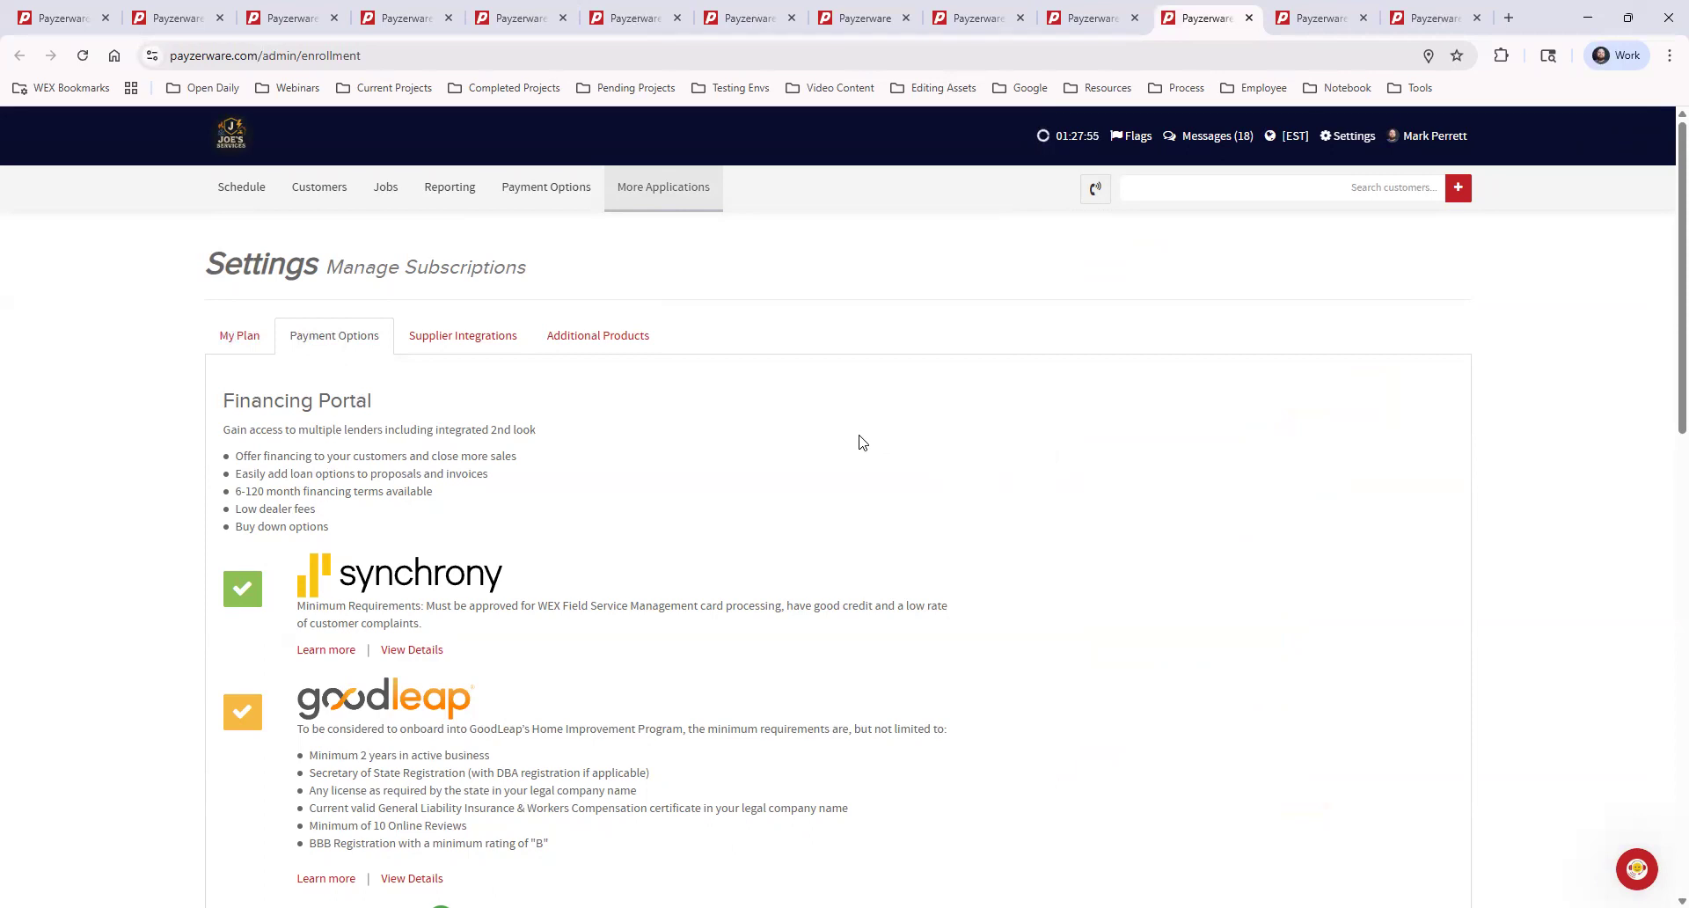
Step: Review the Financing Portal lenders and the Service Finance application form, closing the form without applying
scroll(876, 490, down, 1)
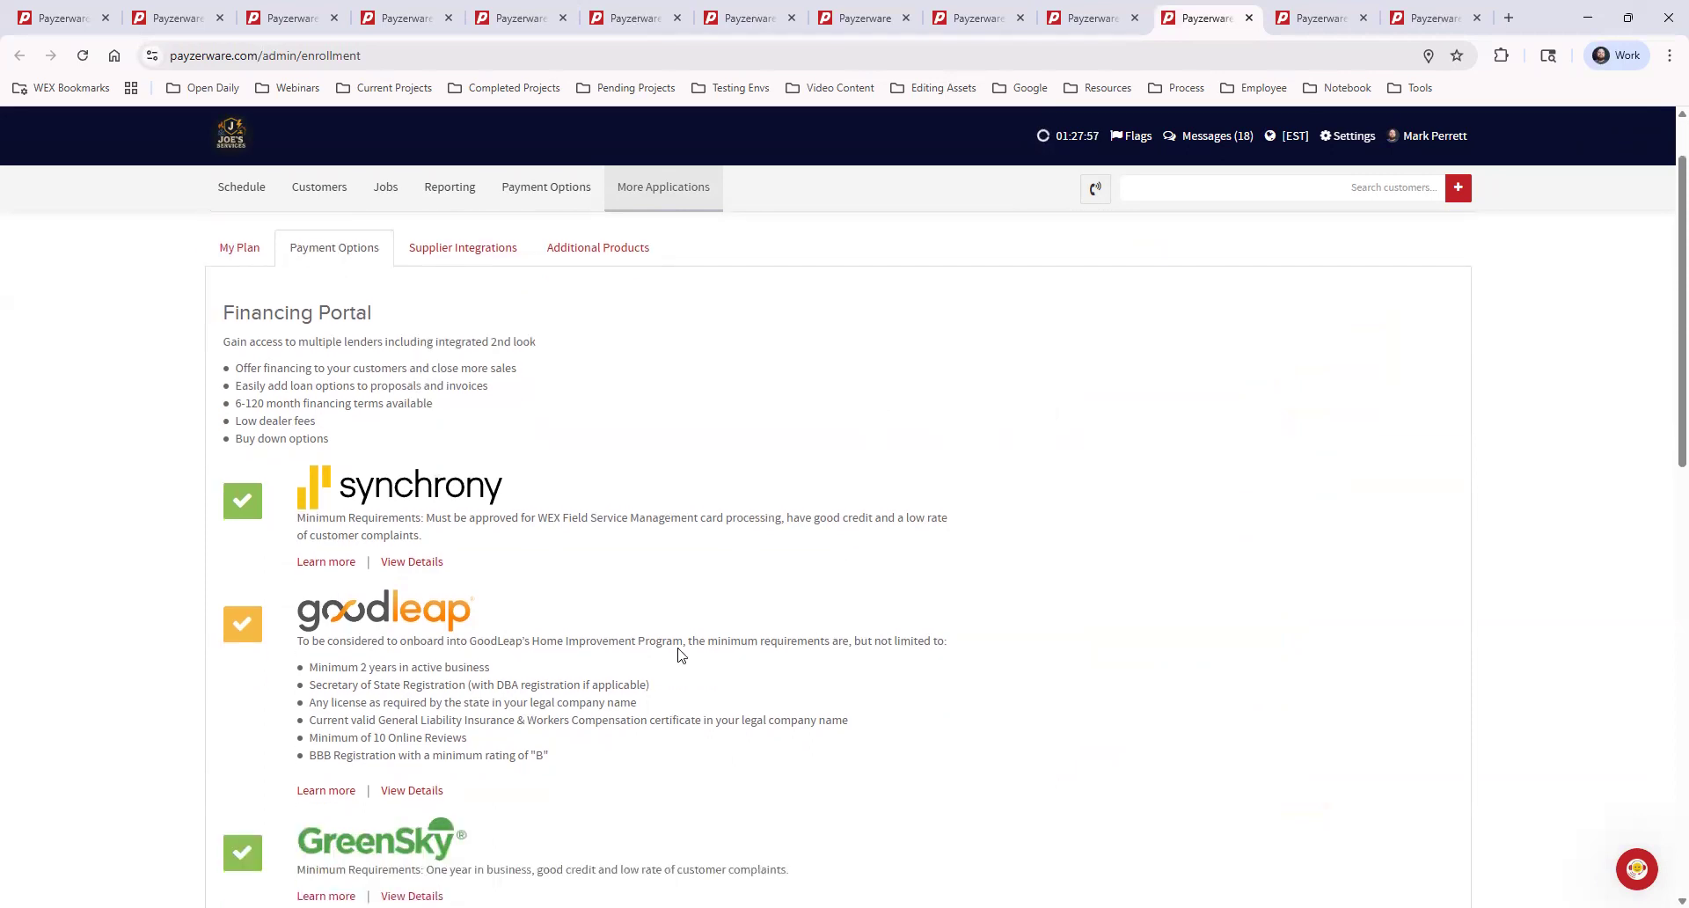
scroll(256, 623, down, 3)
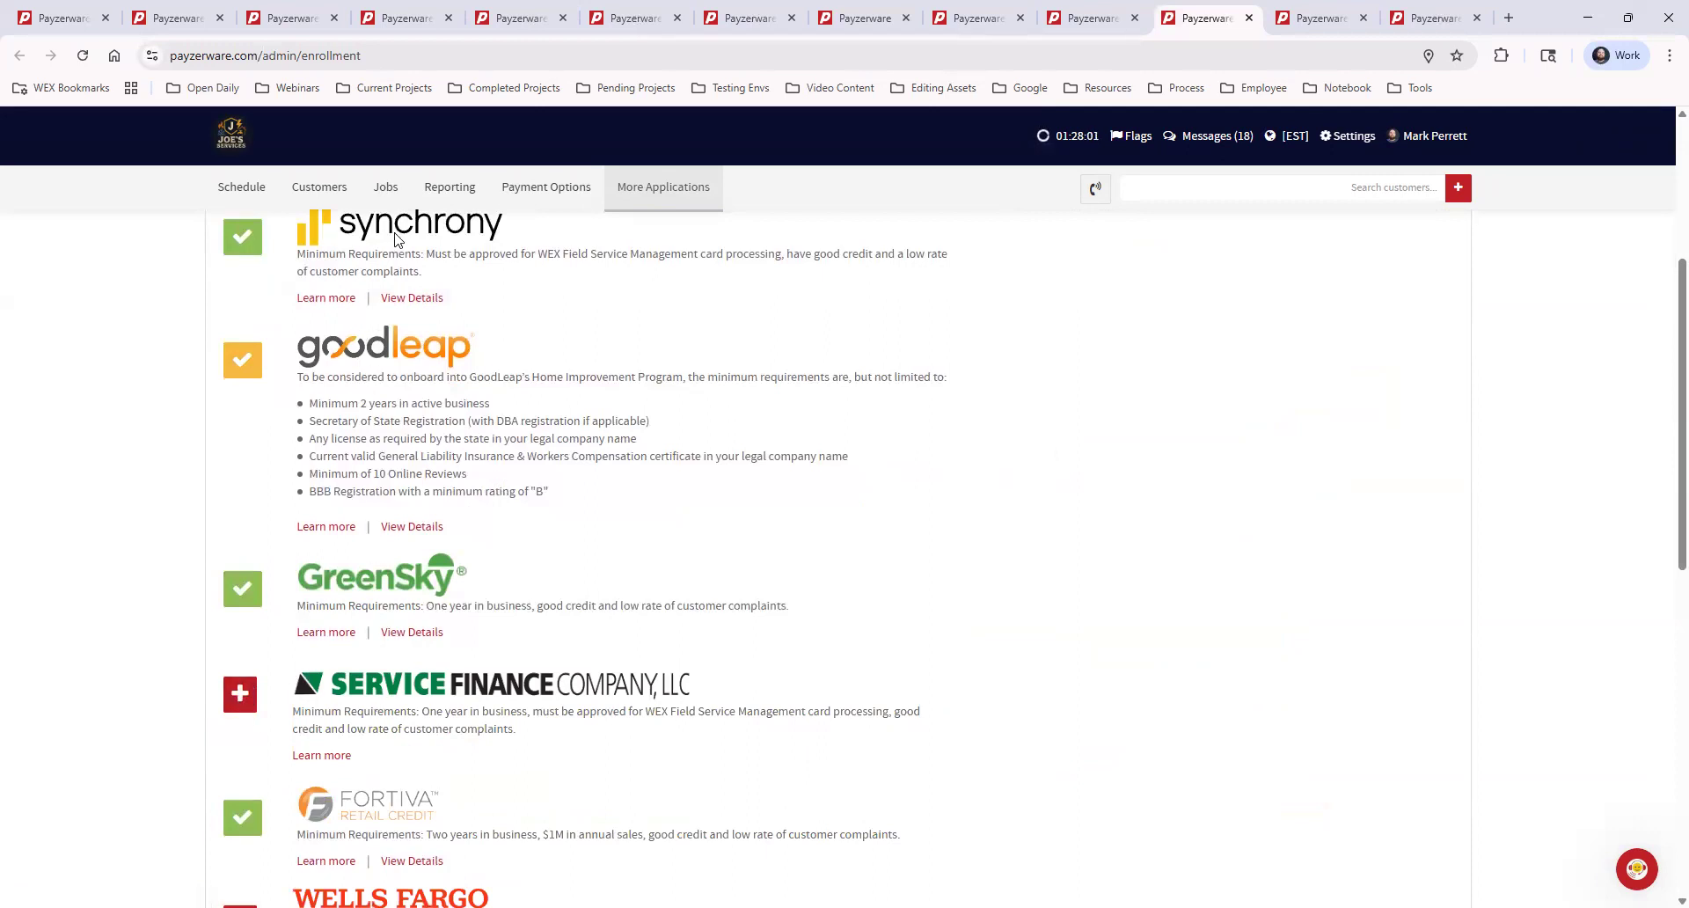
scroll(387, 584, up, 1)
scroll(387, 585, up, 1)
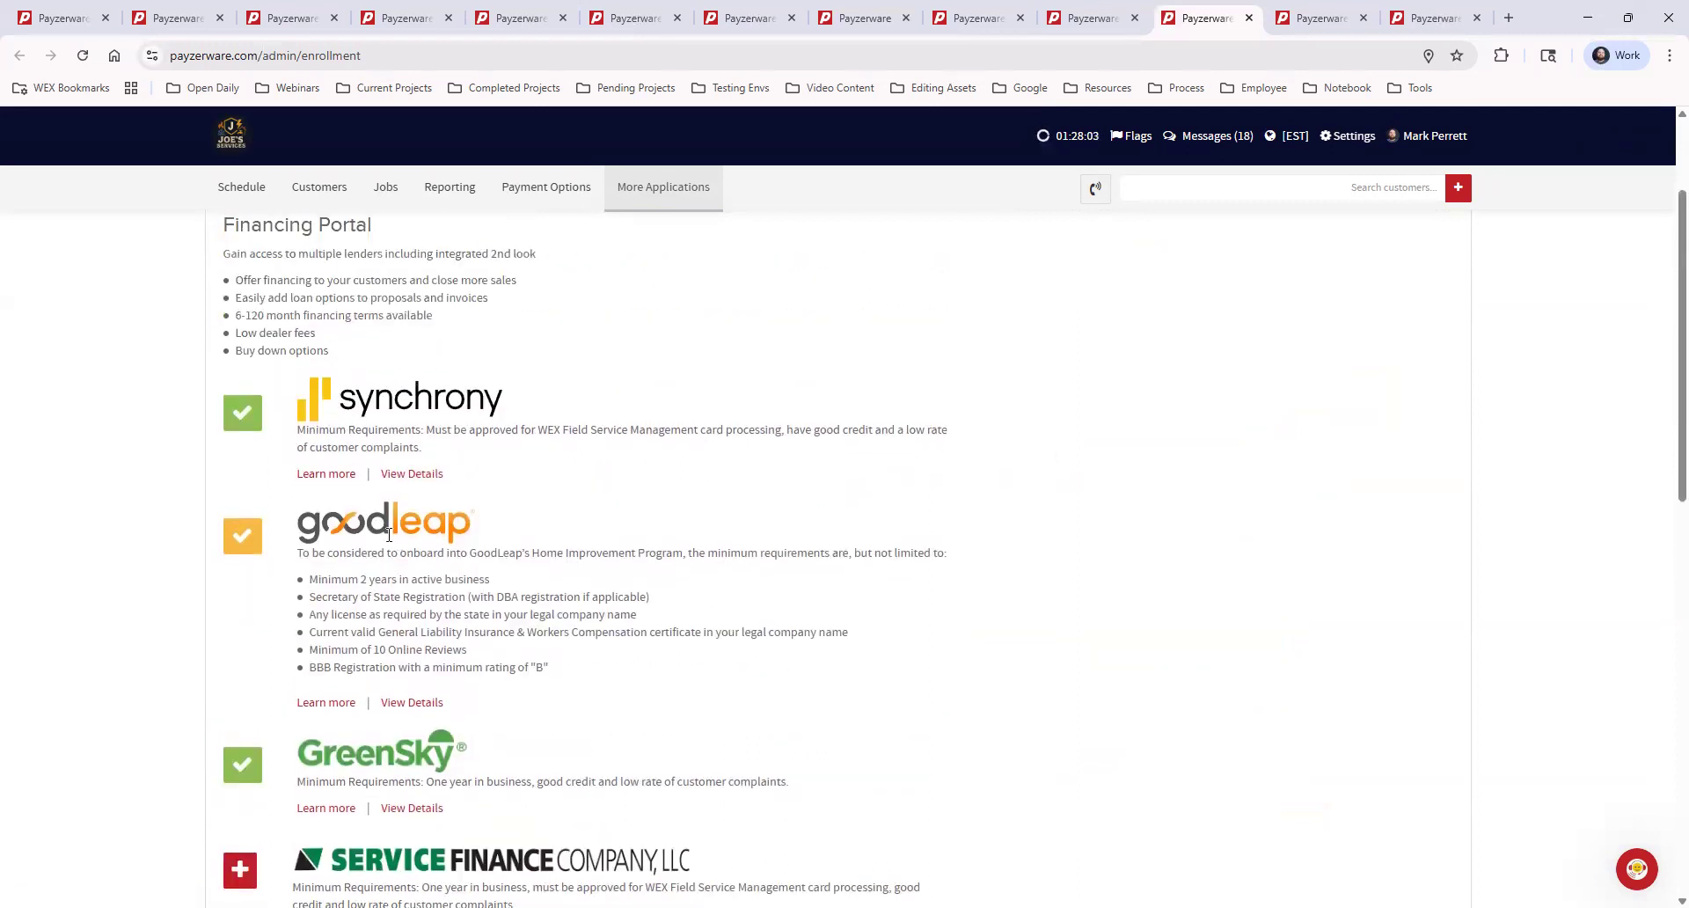
scroll(491, 624, down, 3)
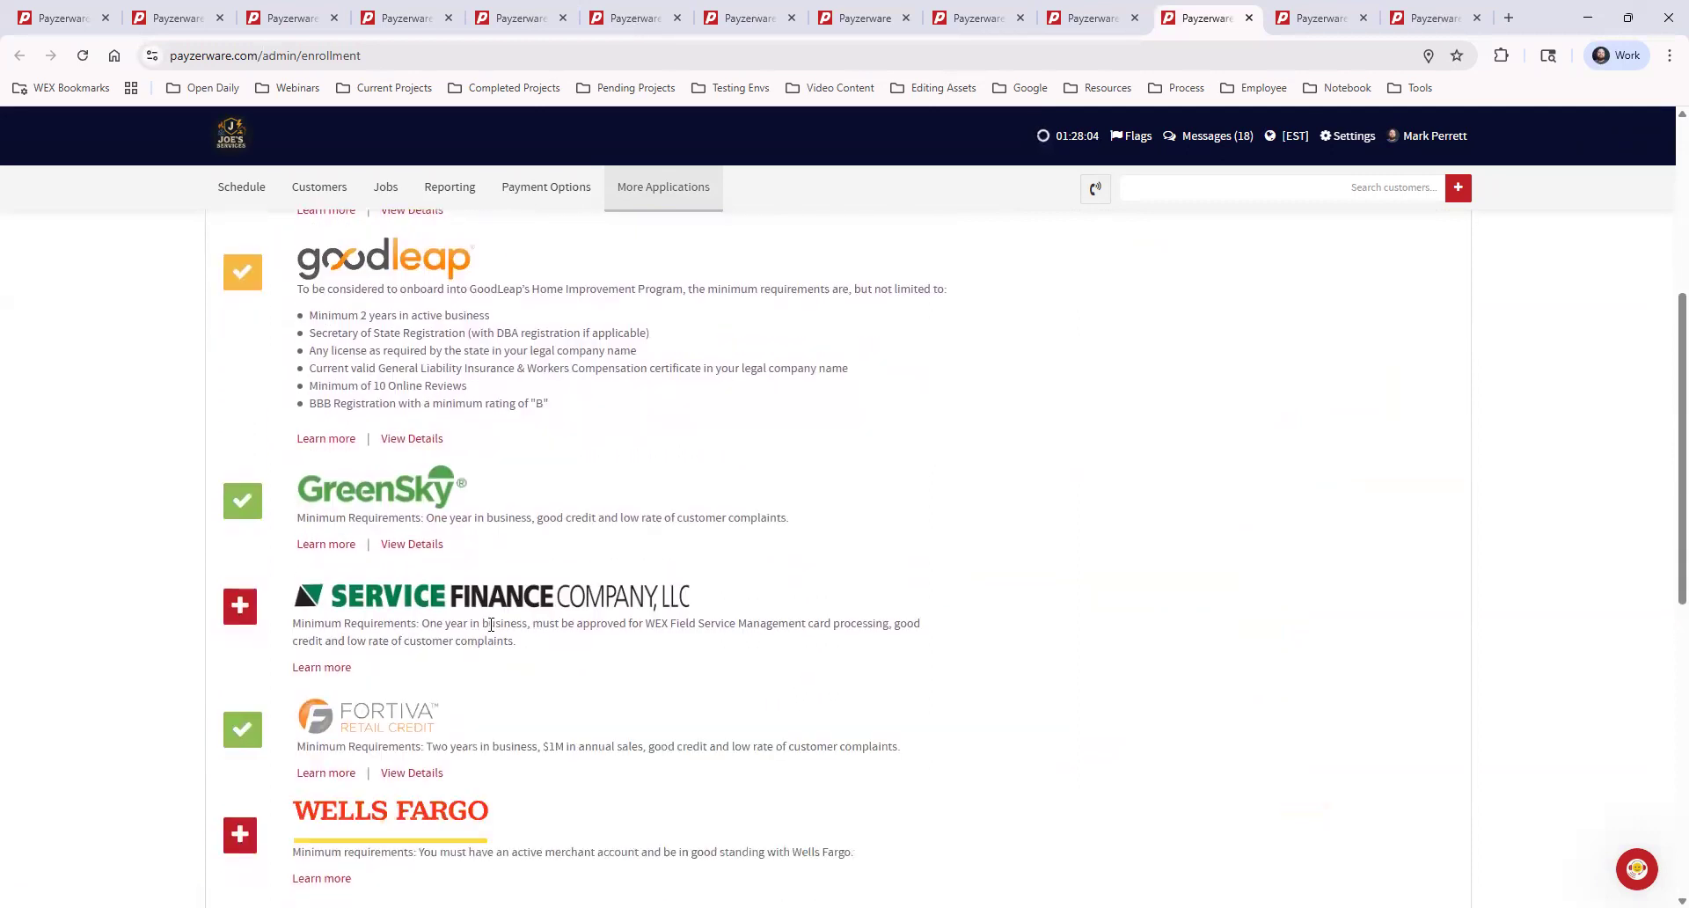
click(240, 605)
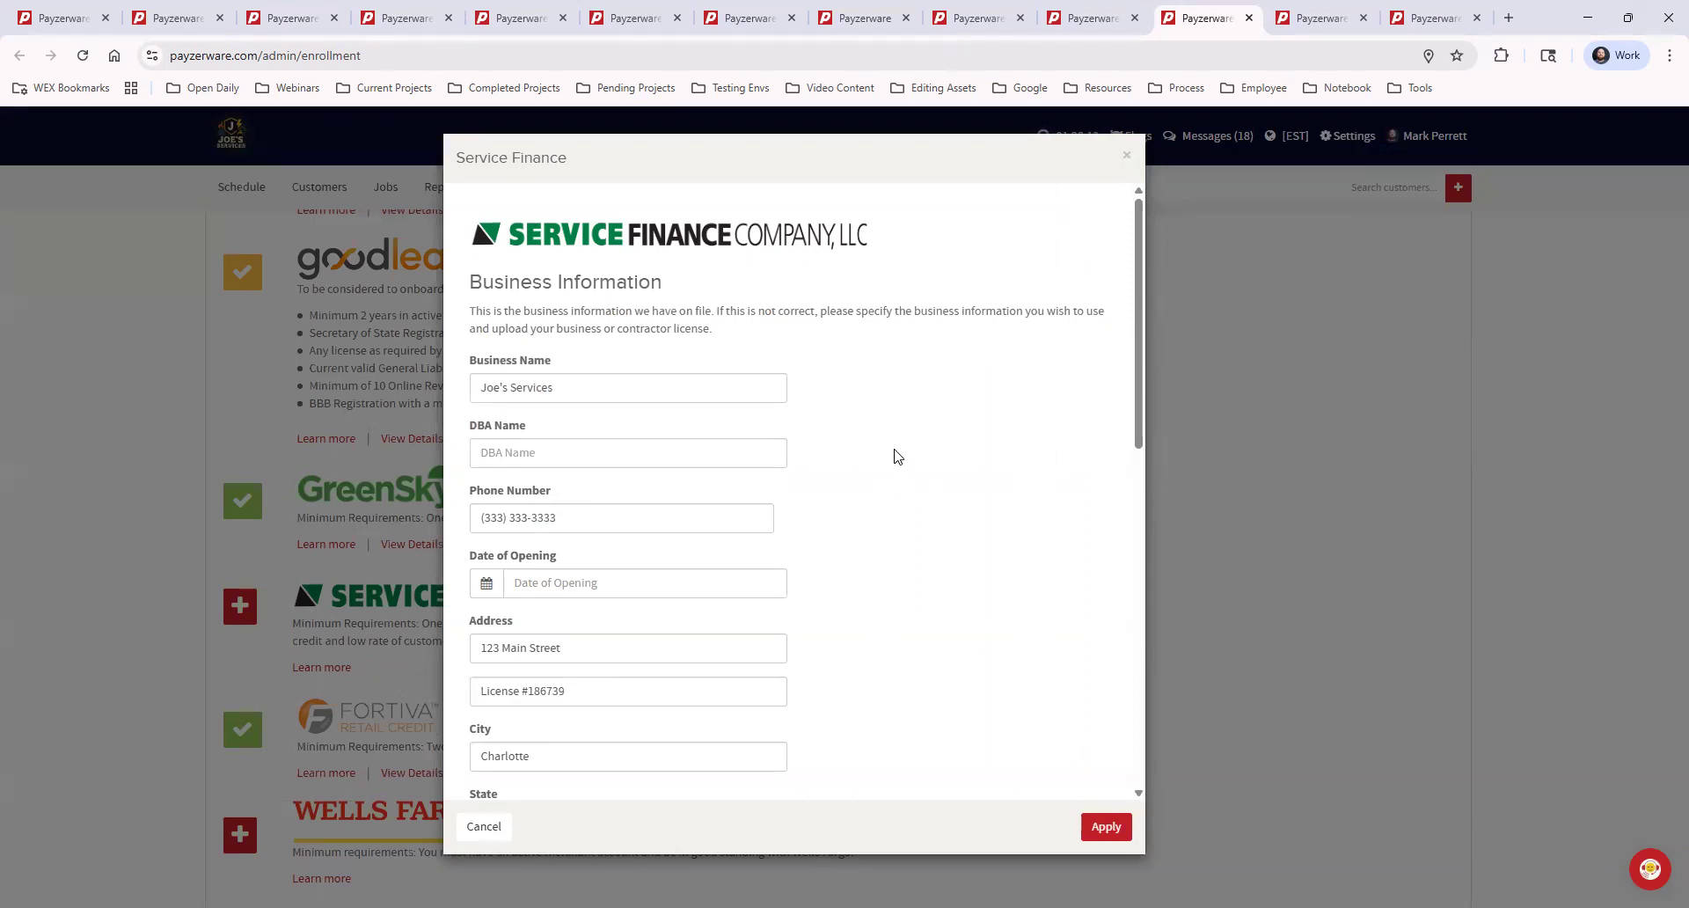
scroll(854, 710, down, 8)
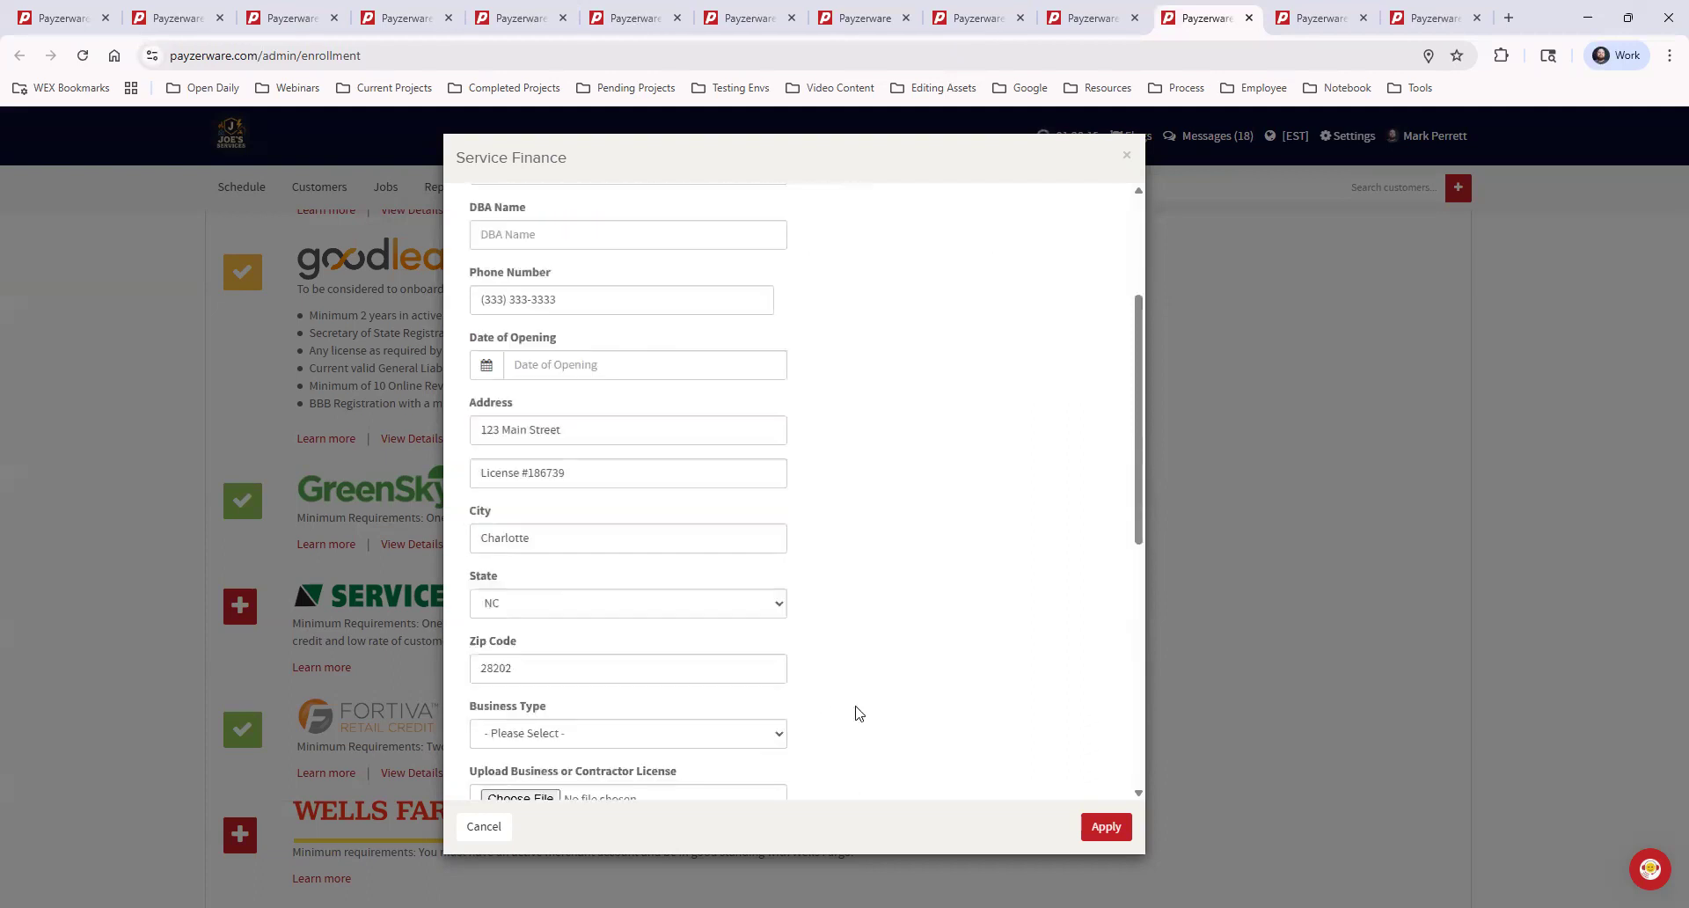
scroll(855, 710, down, 2)
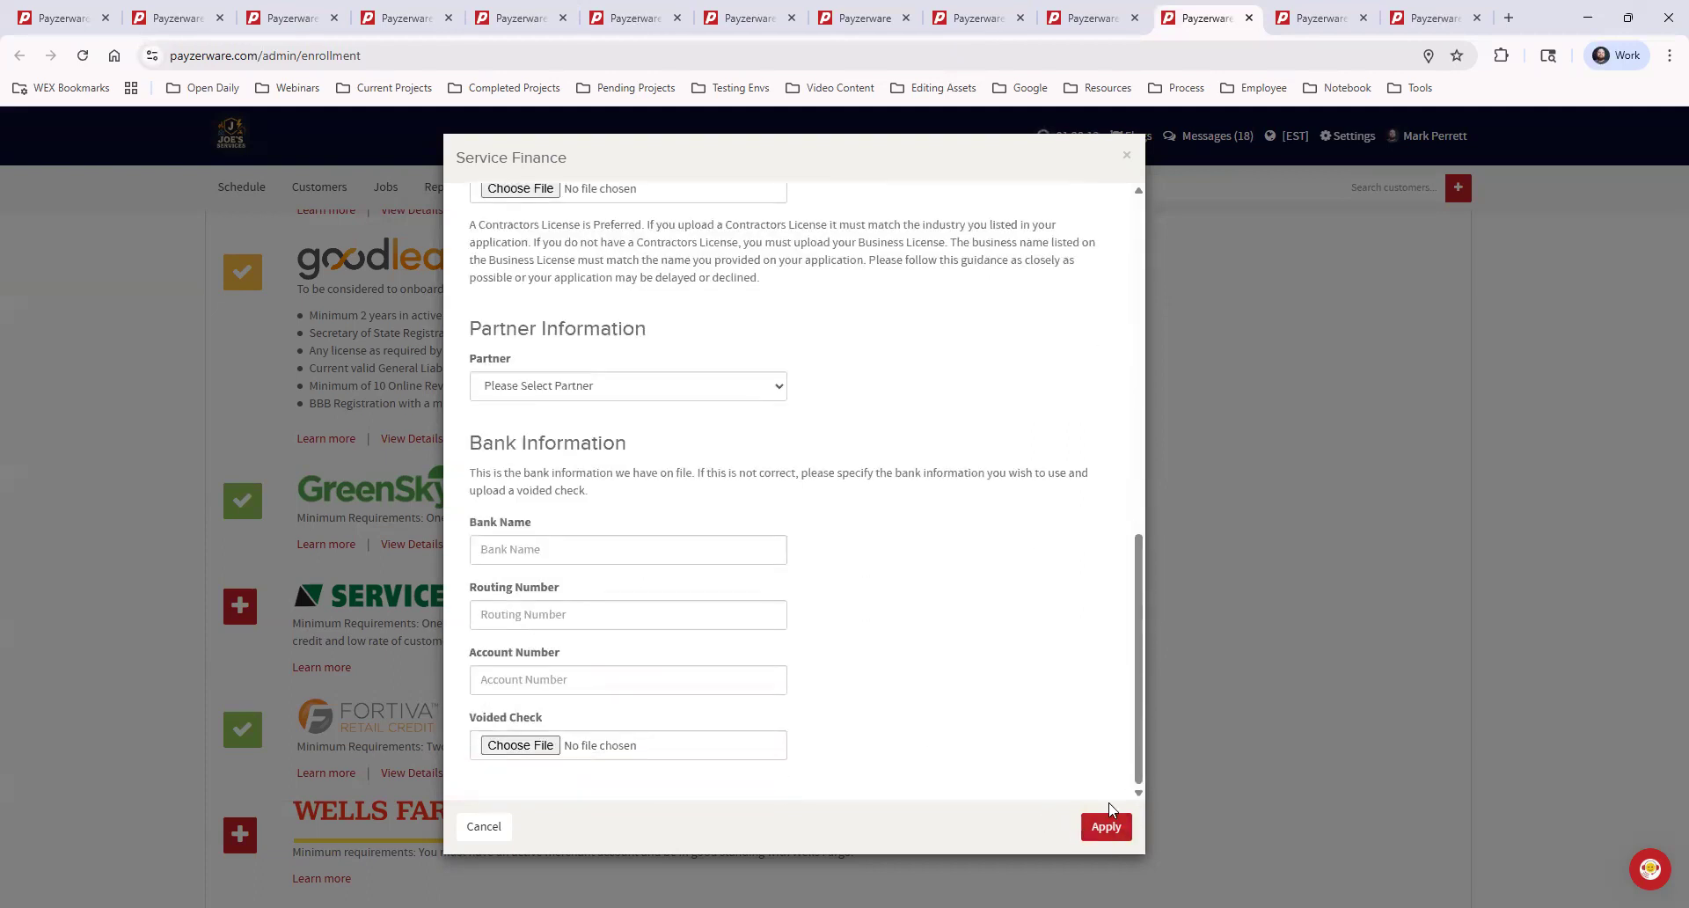
click(1126, 160)
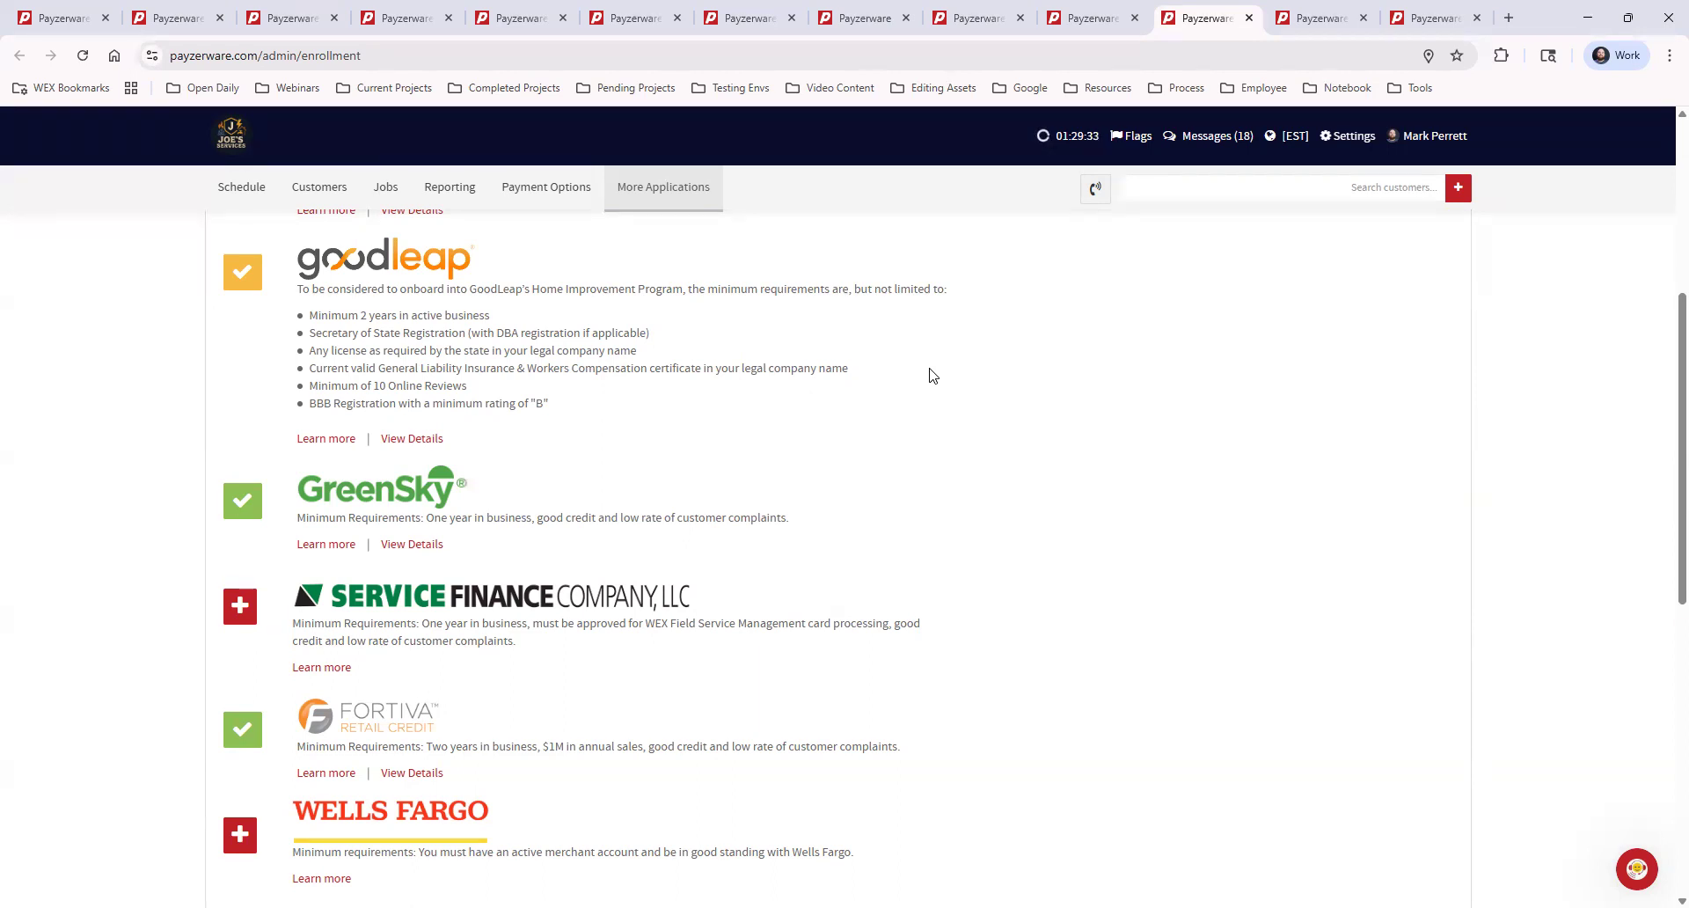
Step: Review the remaining lenders and the Check Acceptance and Bluetooth Card Reader offerings under Payments
scroll(695, 546, down, 5)
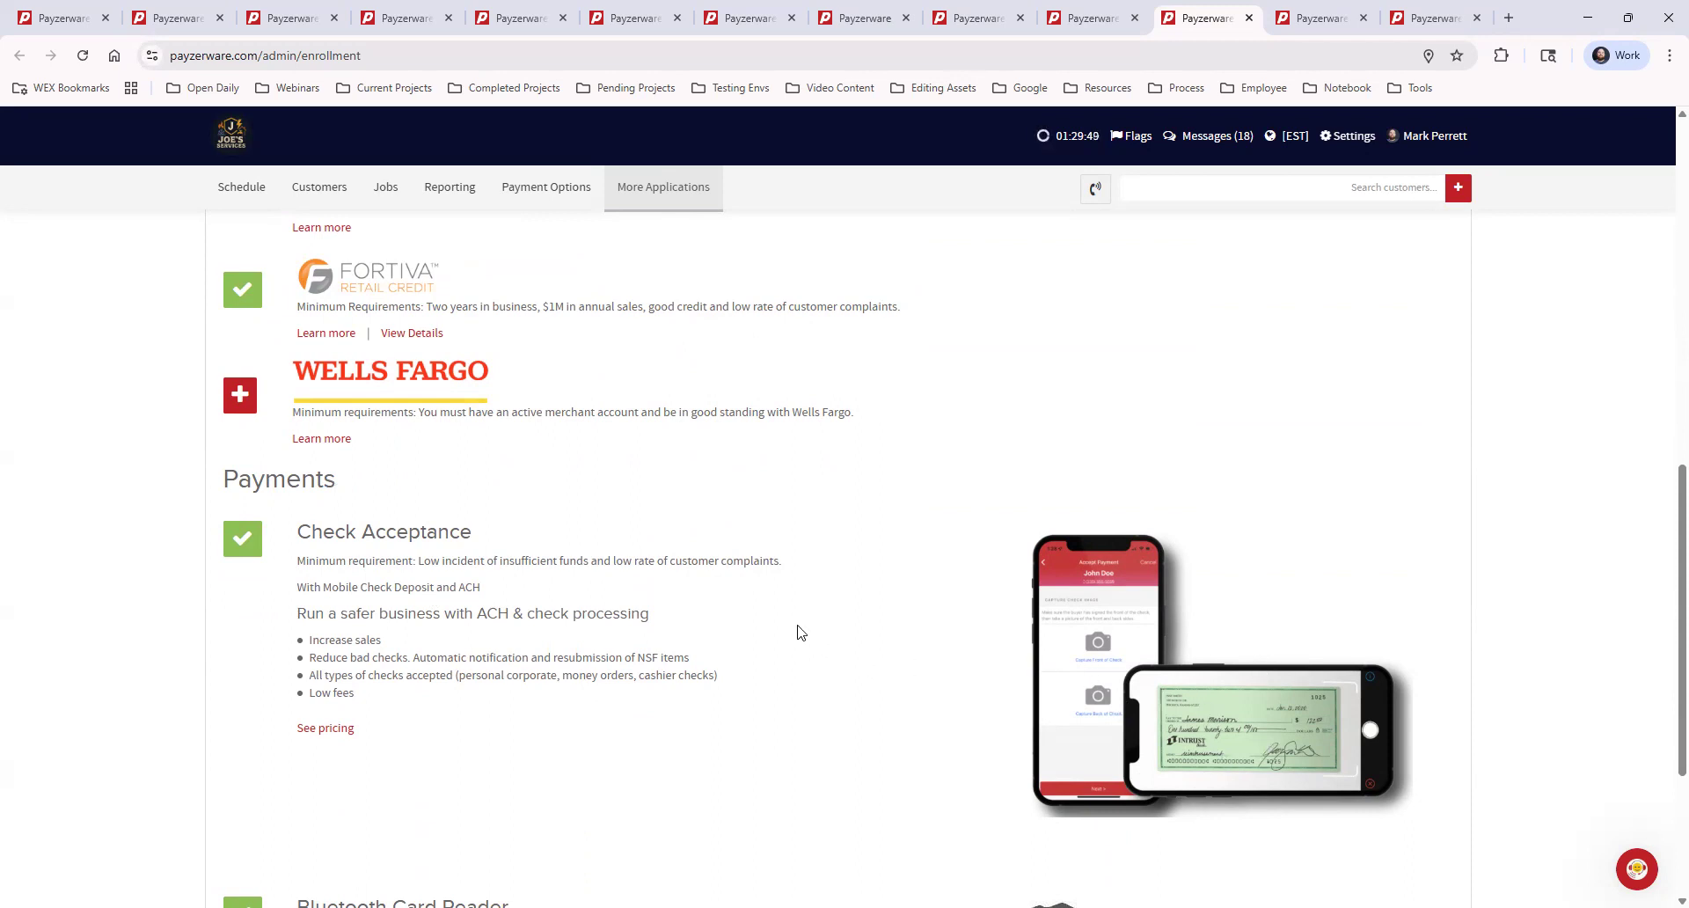
scroll(799, 631, down, 3)
scroll(799, 632, down, 1)
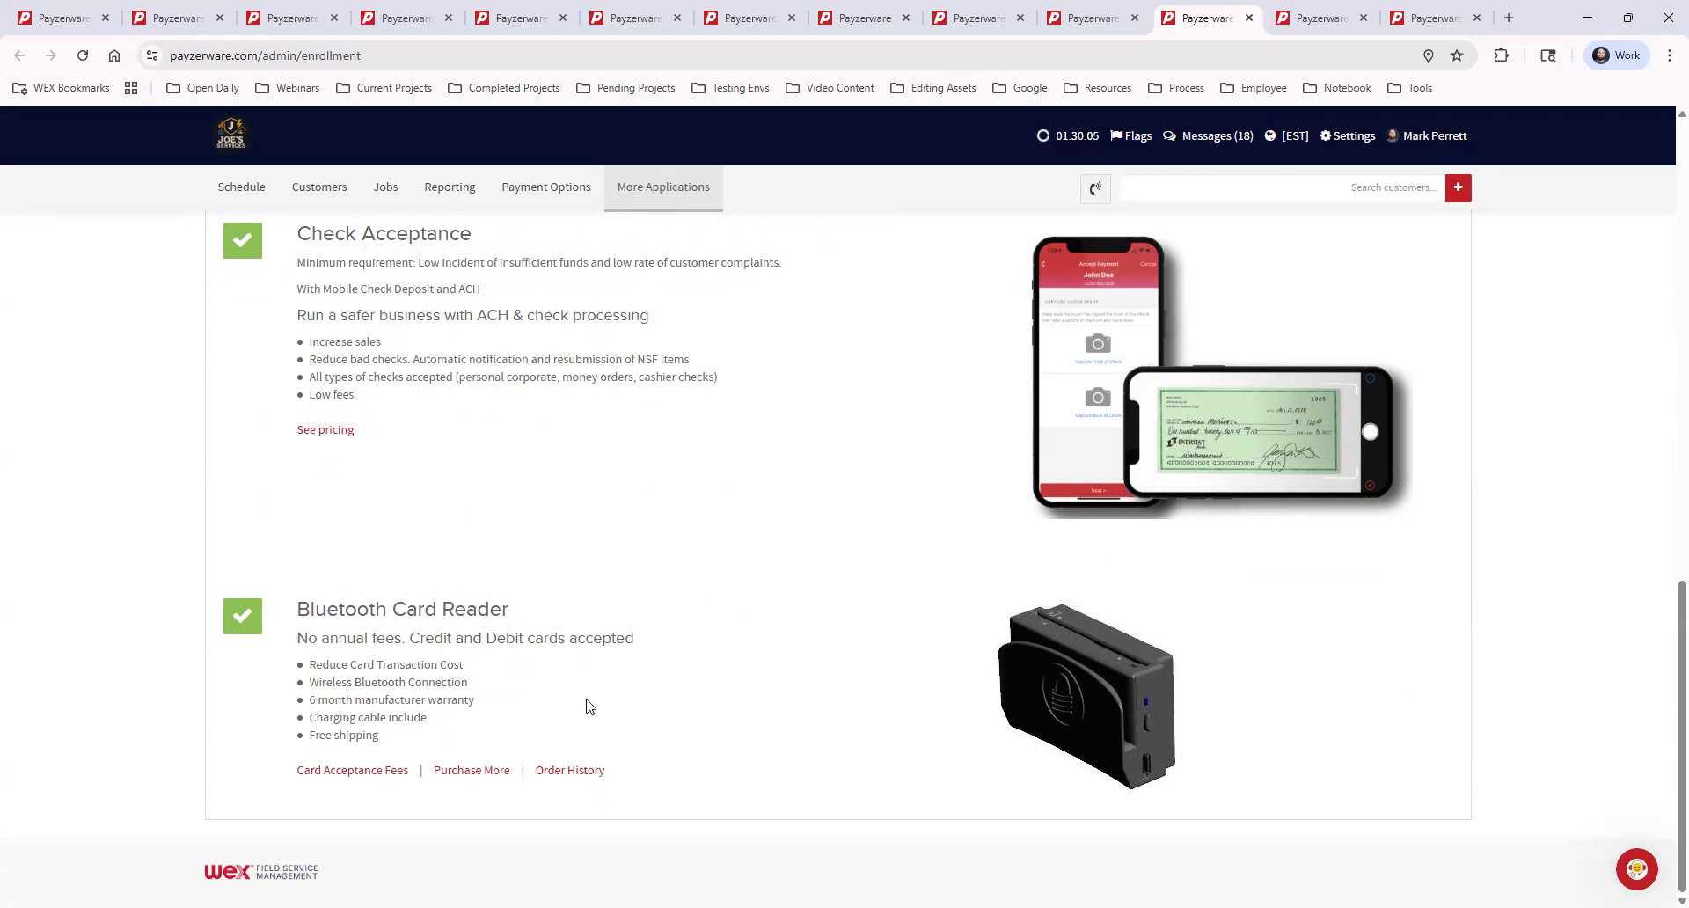
scroll(1401, 699, up, 10)
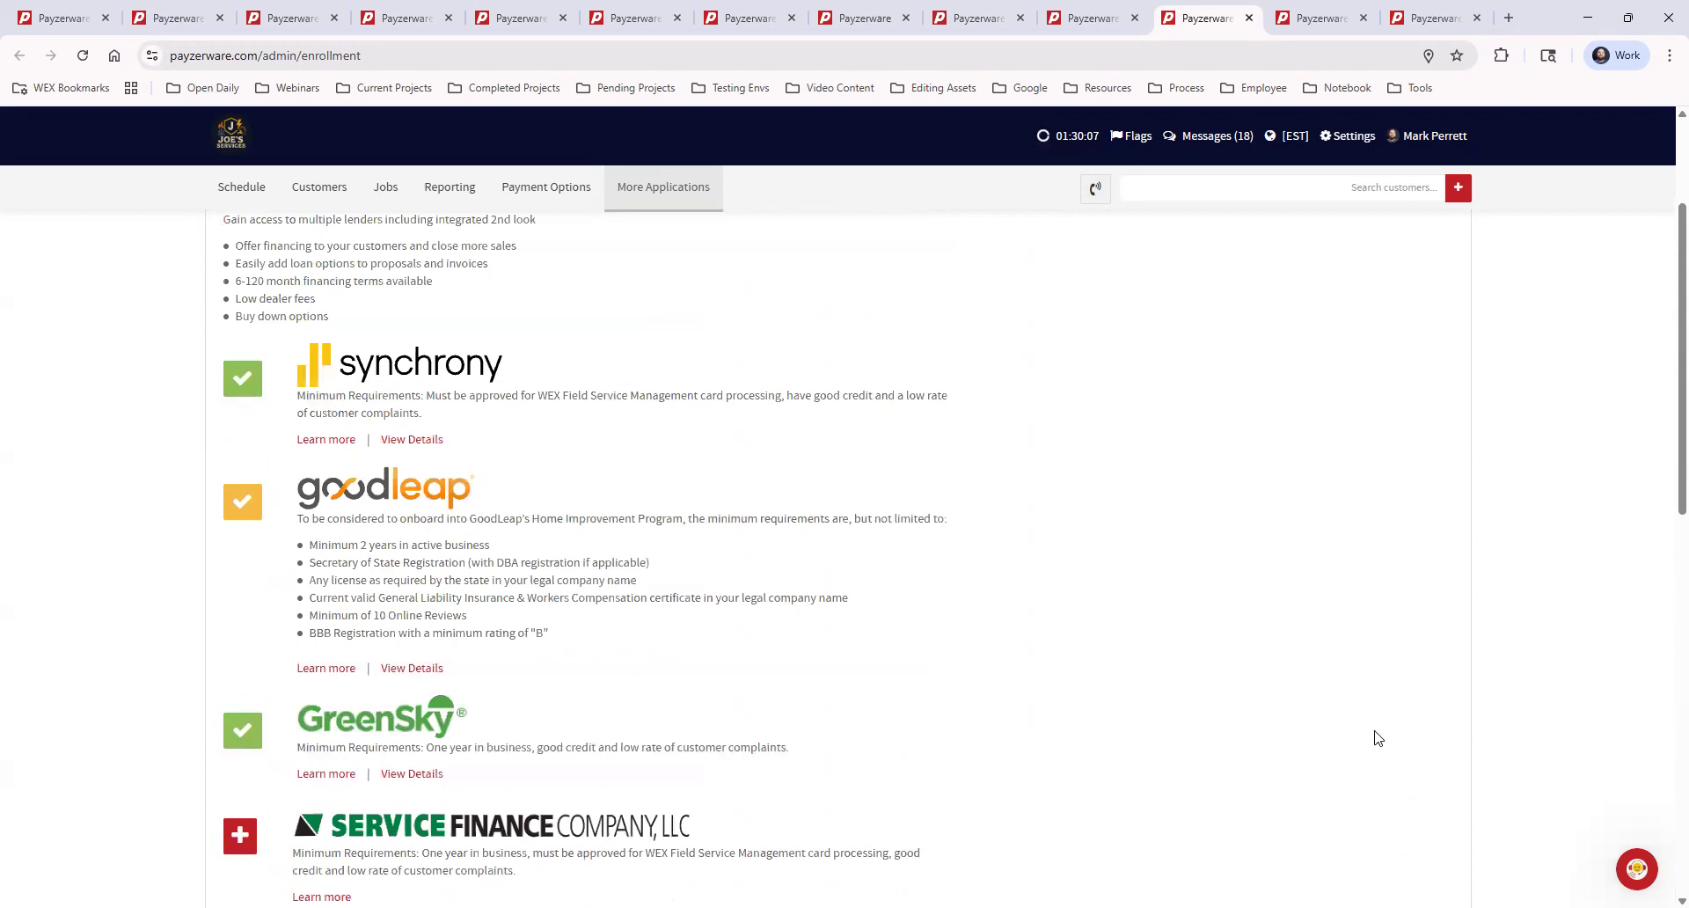
scroll(1378, 738, up, 3)
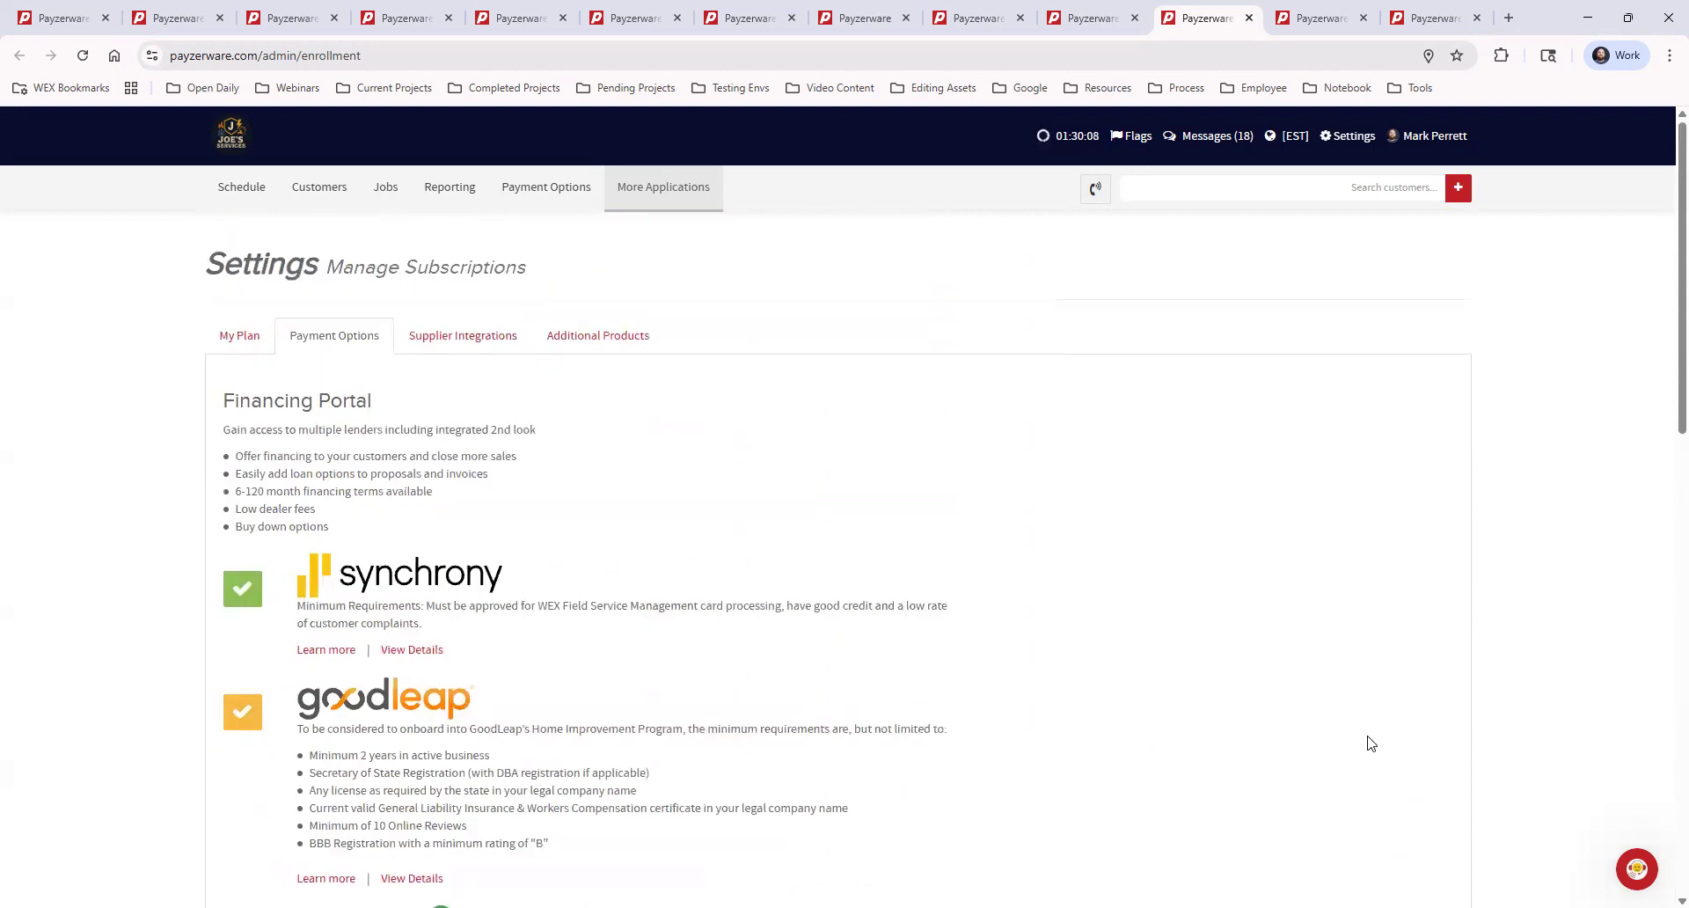
Step: Show the Additional Products subscriptions and review Phone Integration, Flat Rate Price Book, Vehicle Tracking and the Digital Pricebook Integration
click(630, 340)
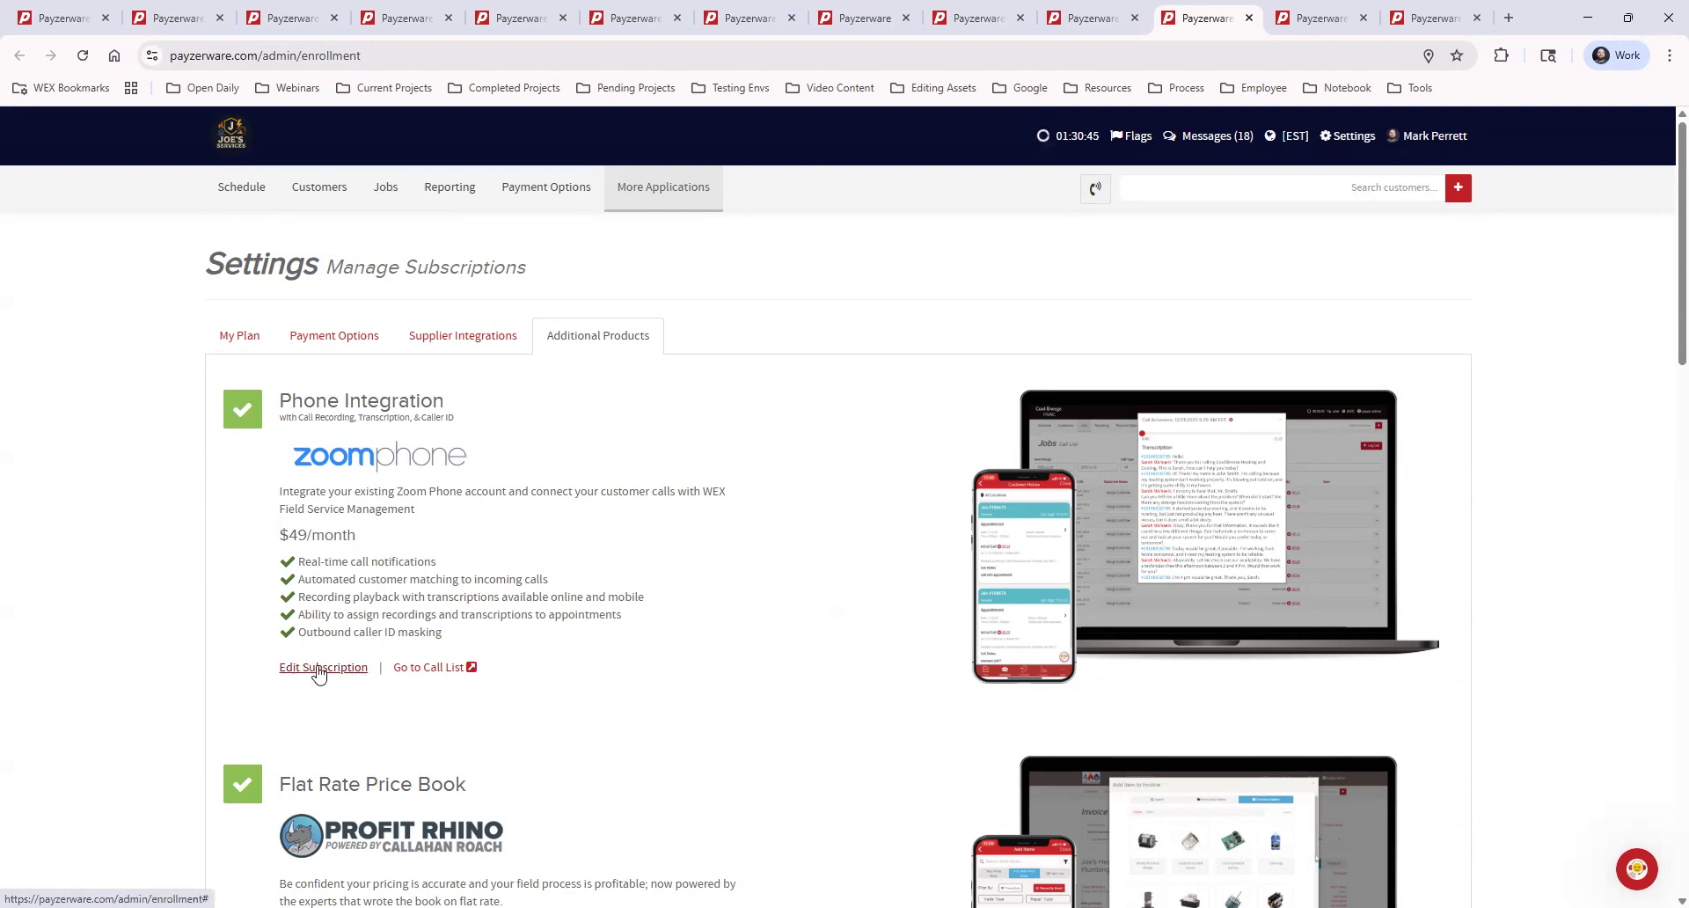
scroll(912, 516, down, 4)
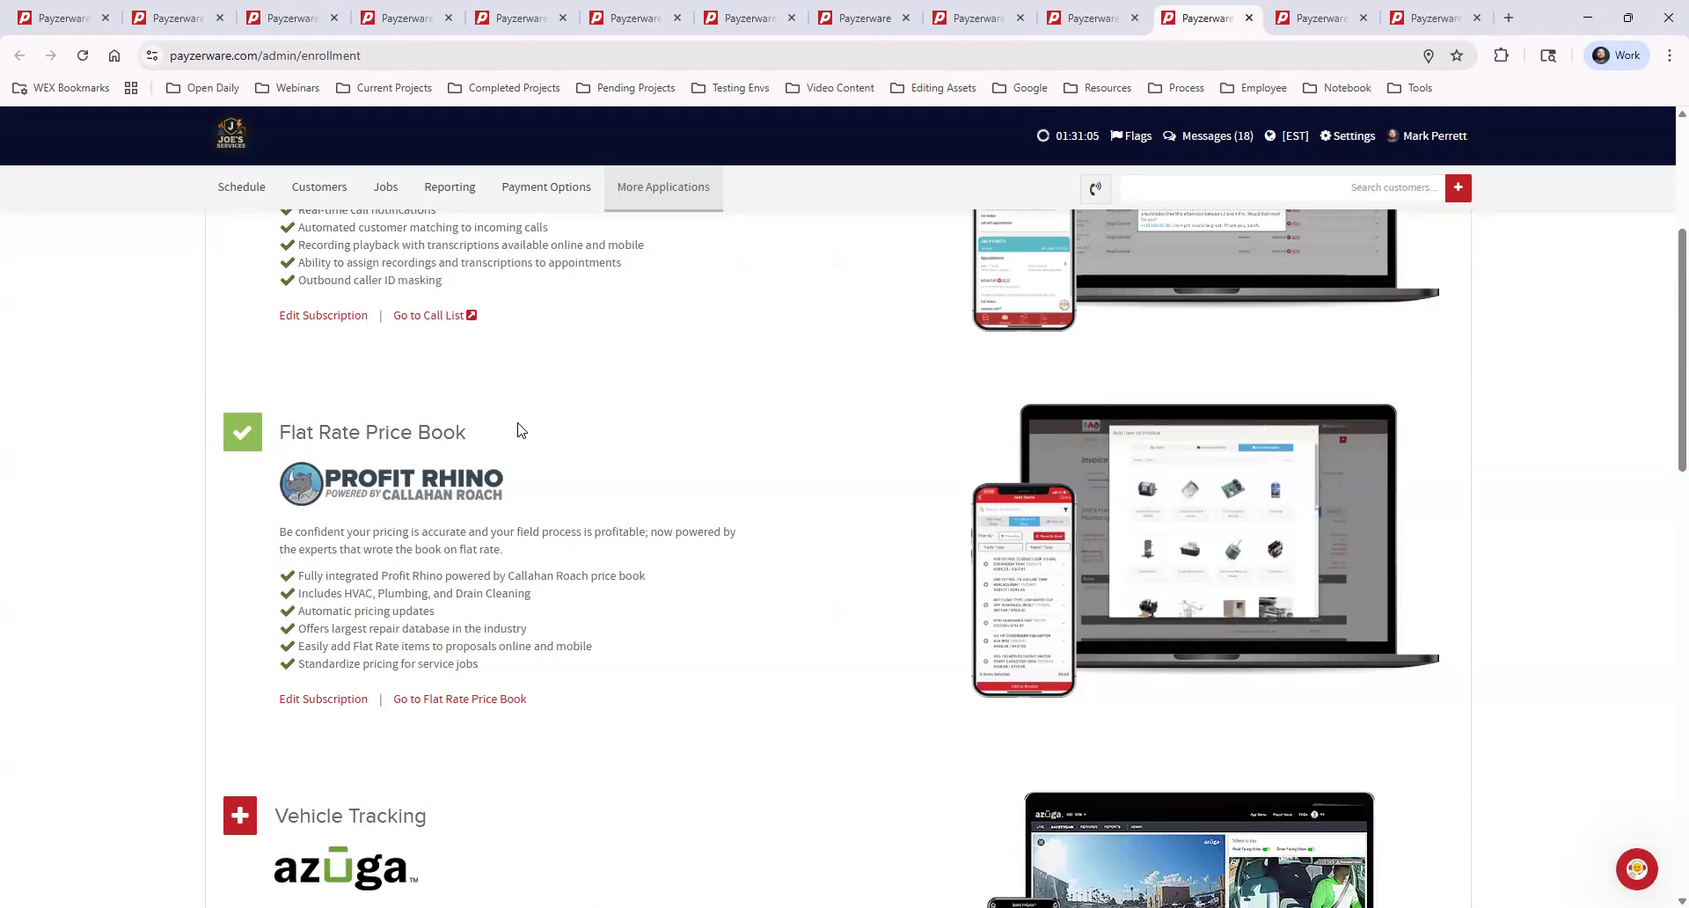
scroll(628, 509, down, 2)
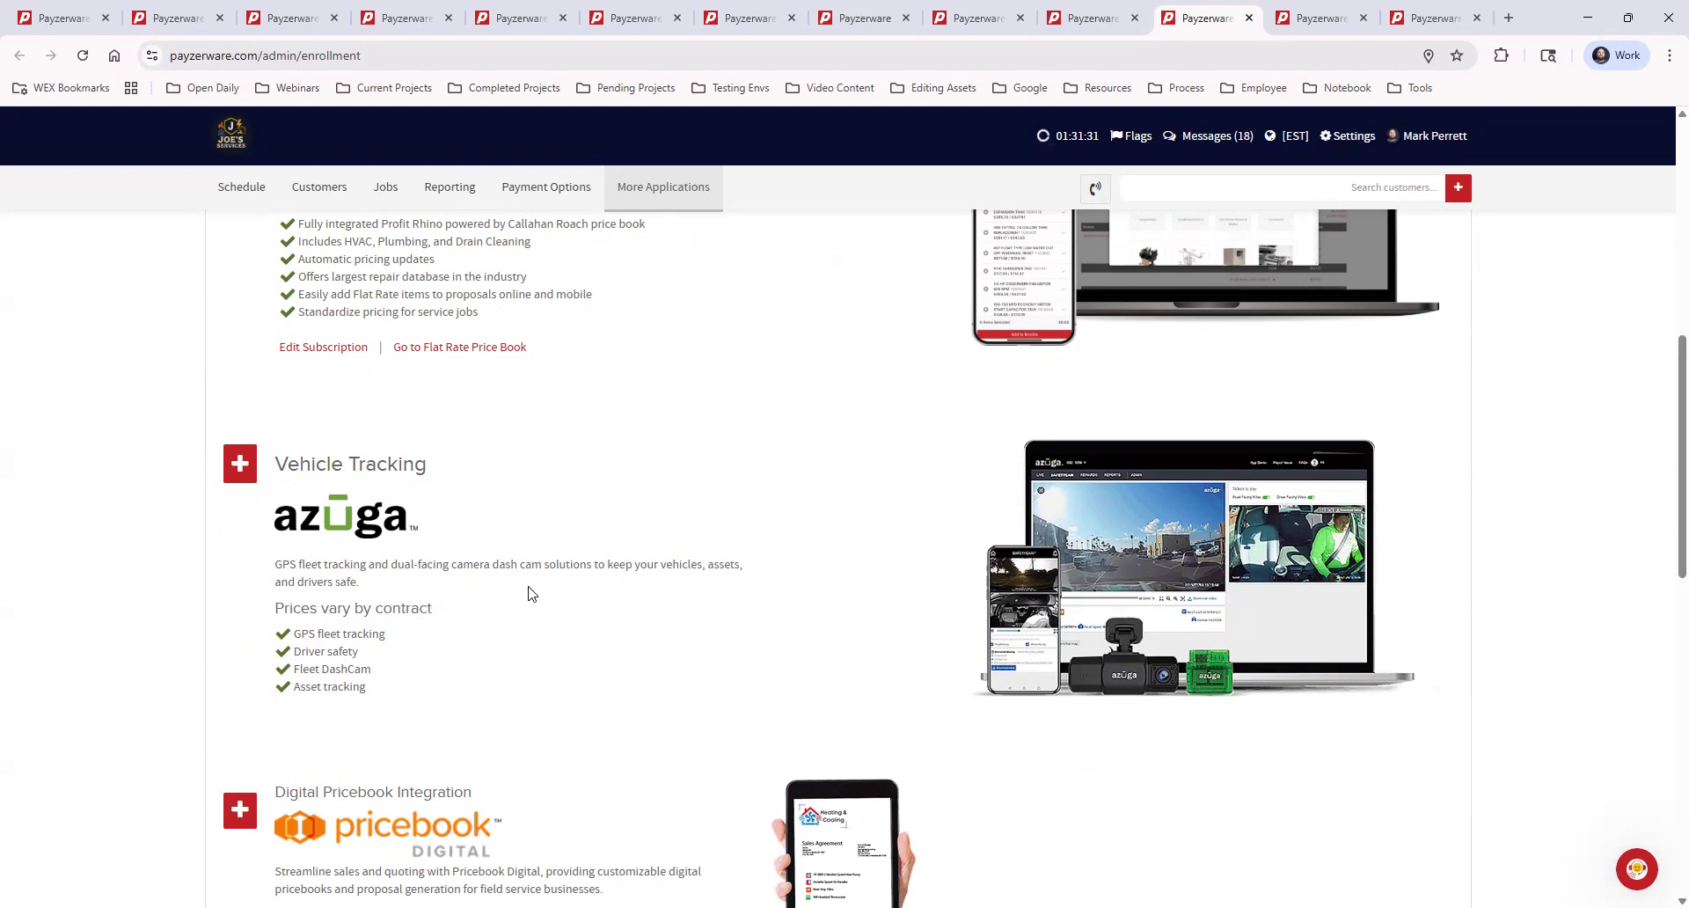
scroll(1038, 695, up, 3)
scroll(1038, 695, up, 5)
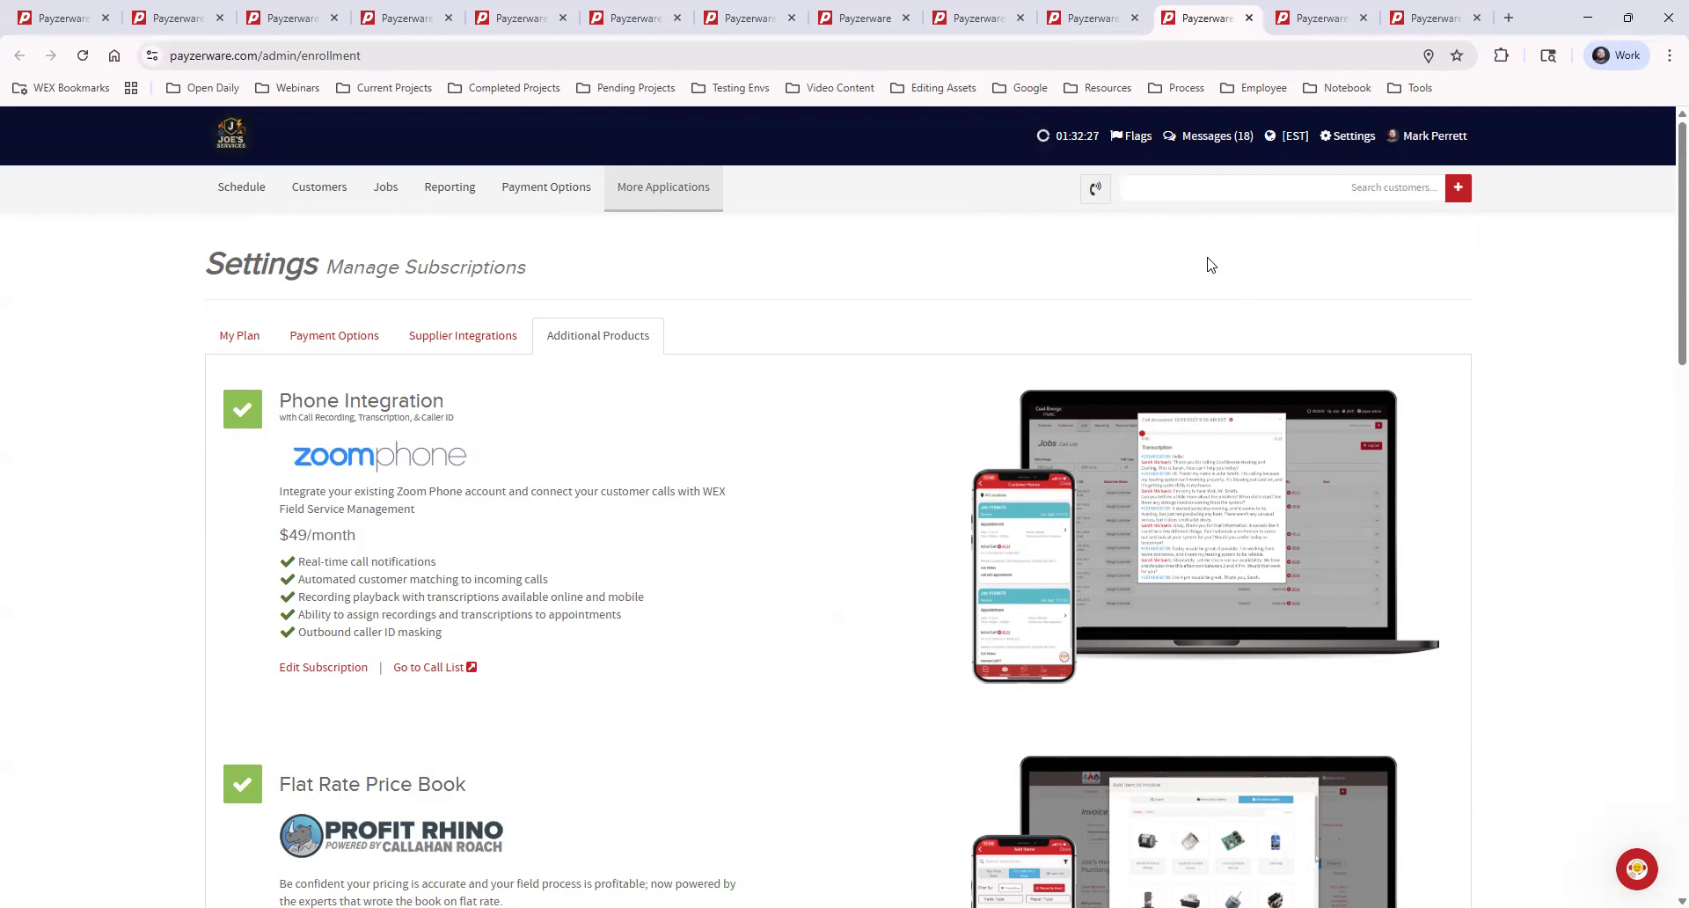
Step: Return to the schedule, open today's time clock entries for the signed-in account, and clock out
click(237, 190)
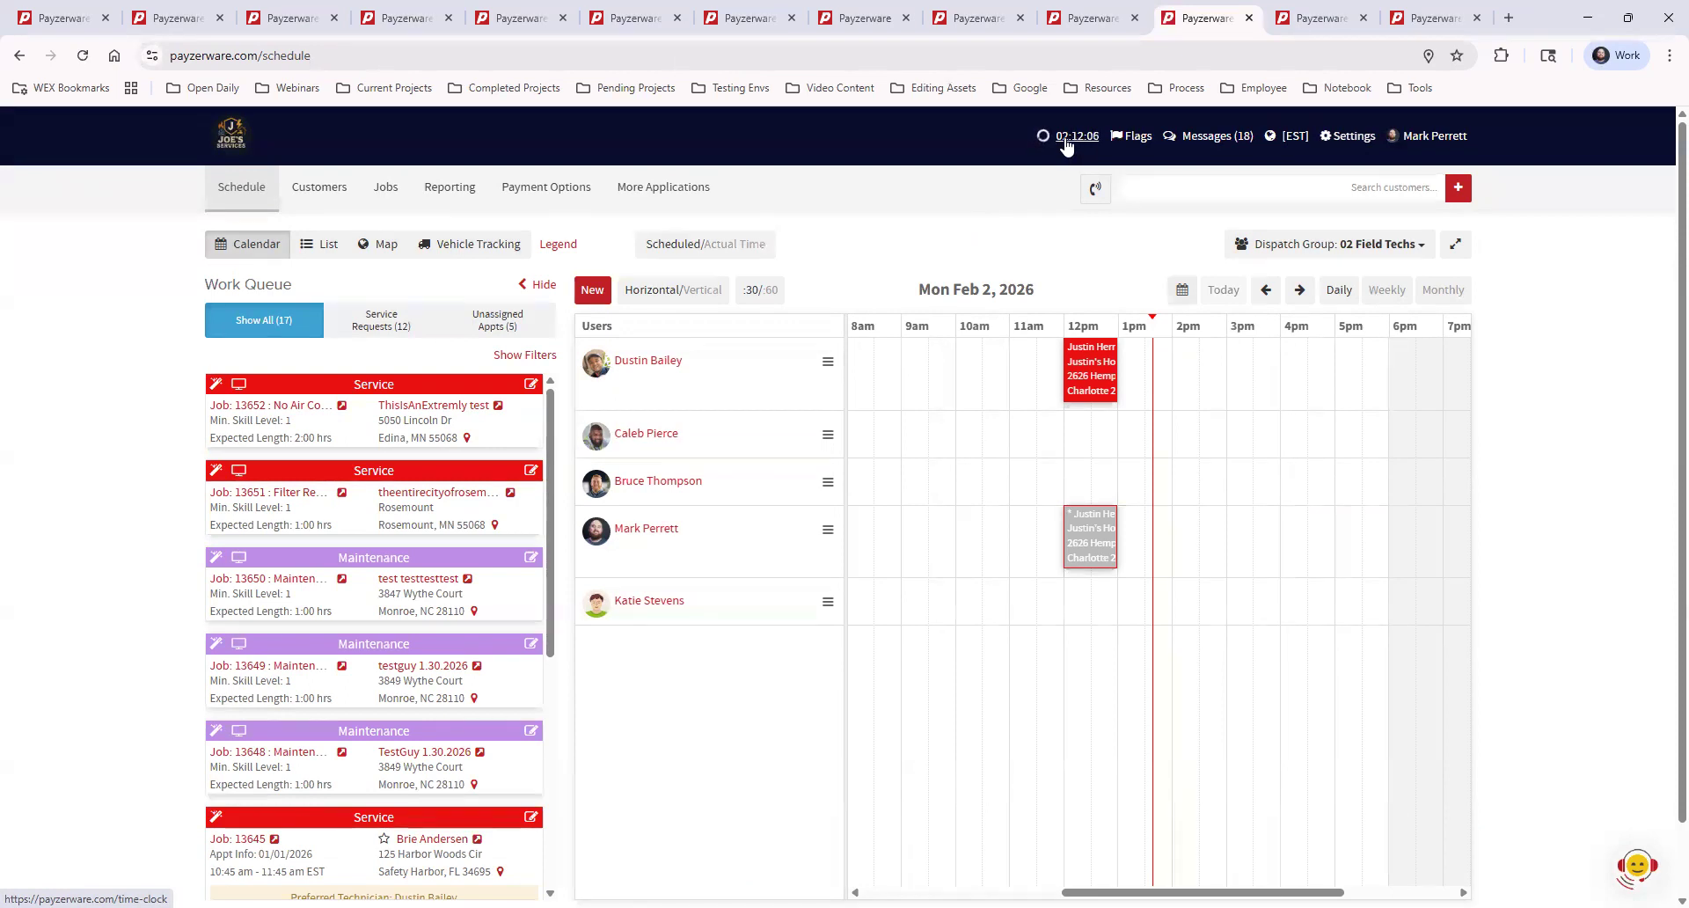
click(1081, 142)
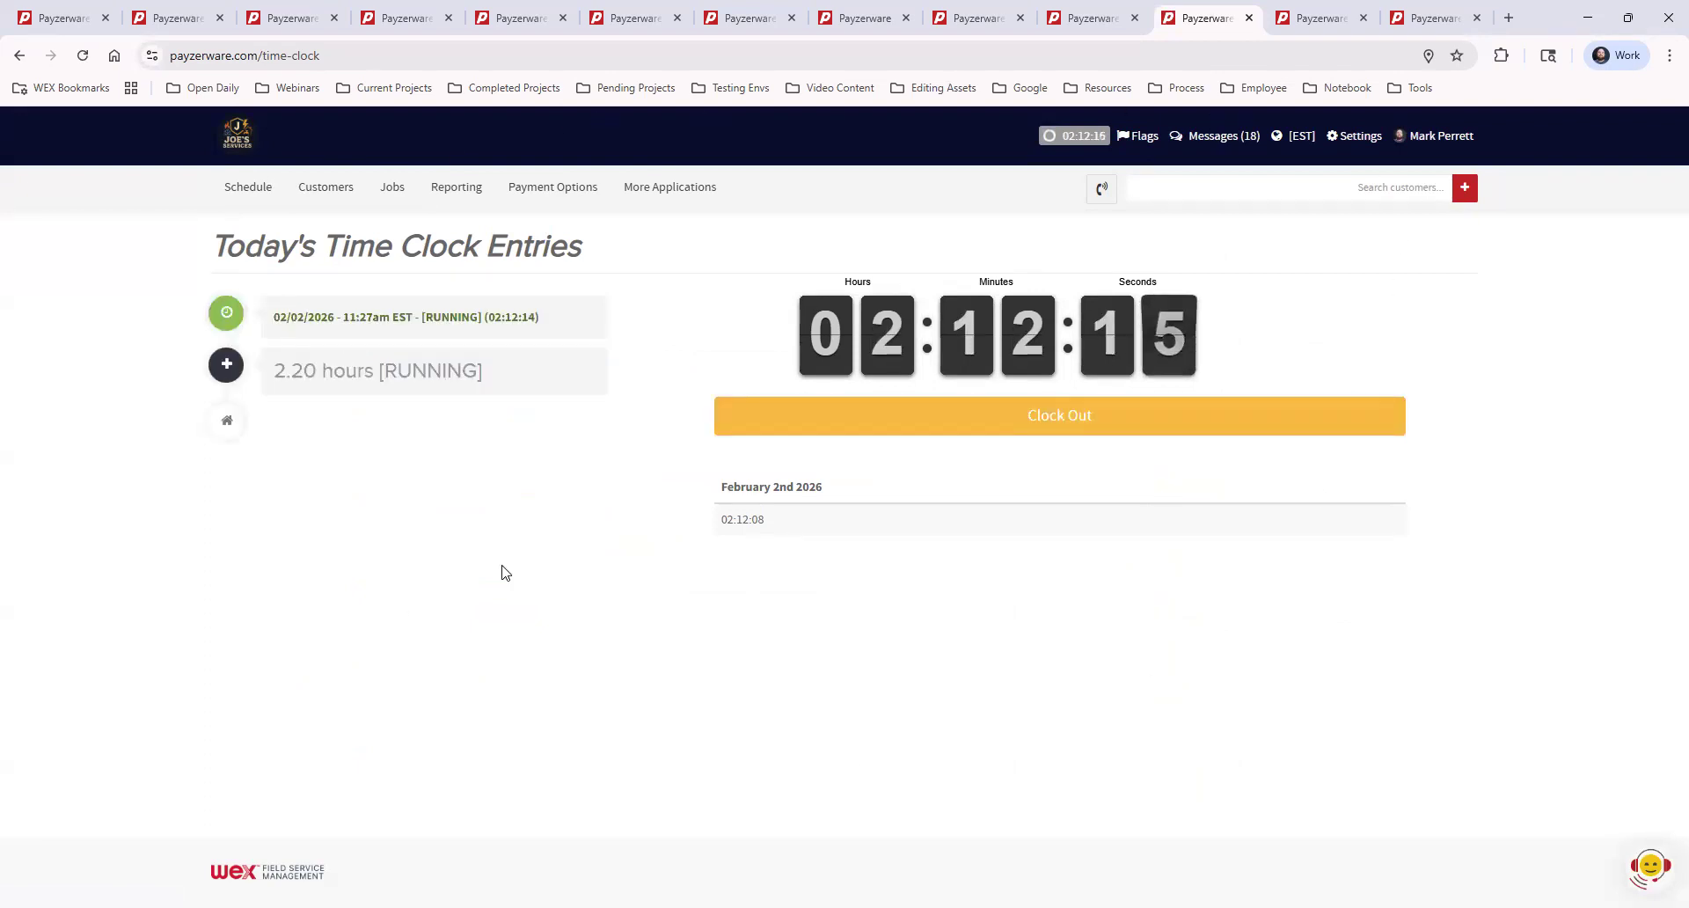
click(1034, 431)
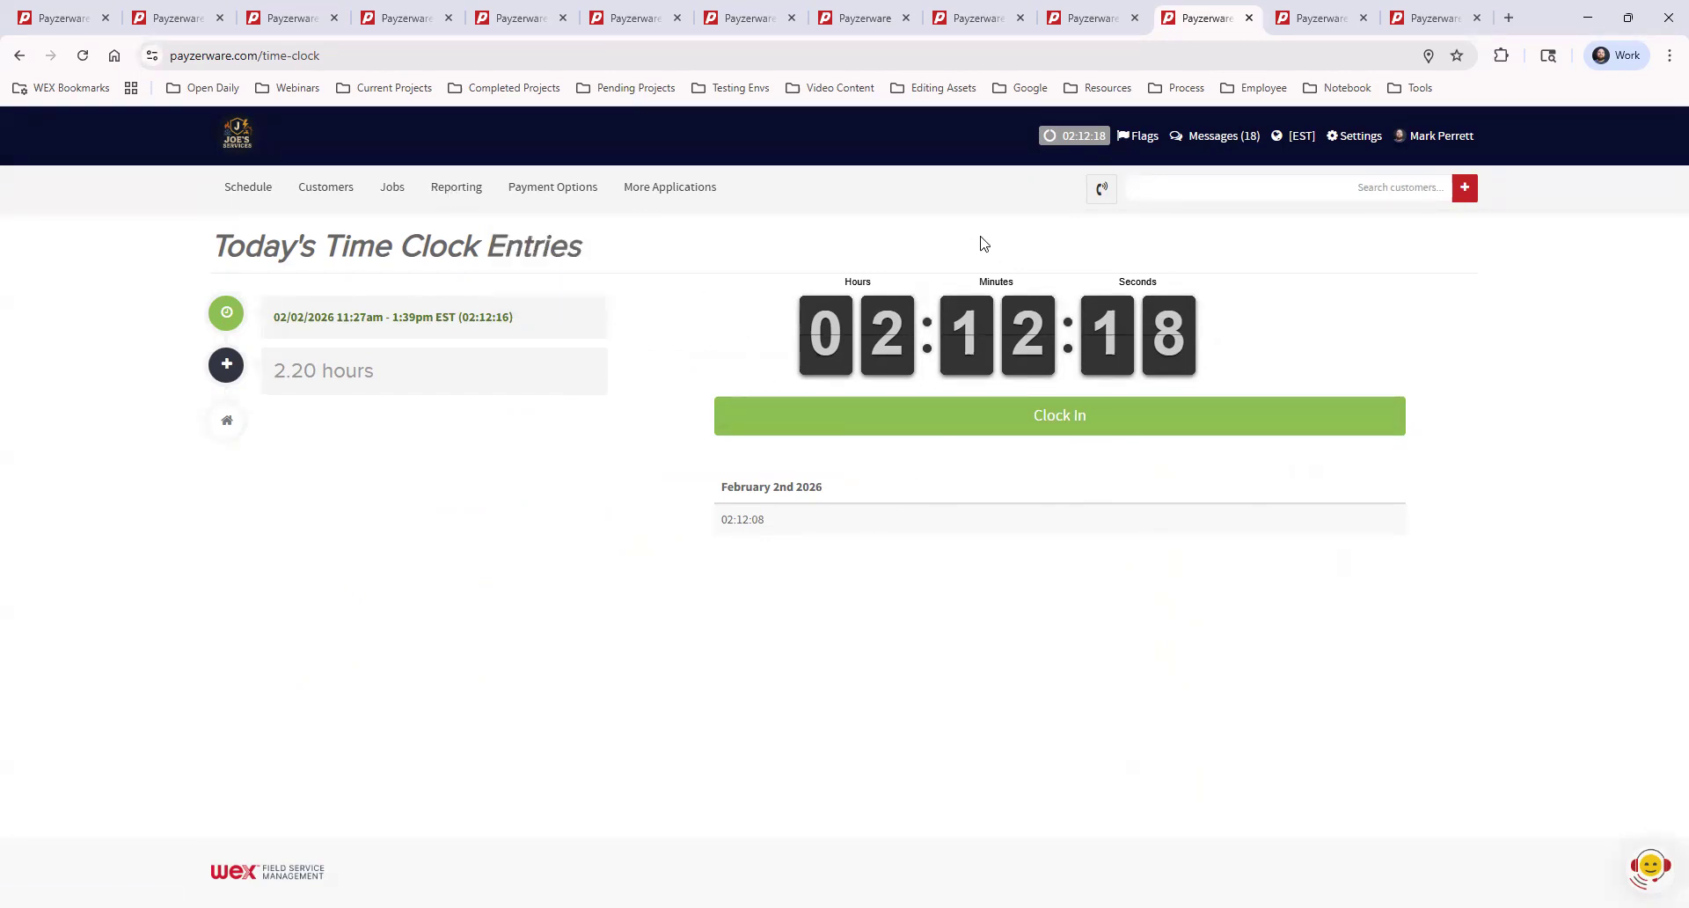
Step: Review all users' entries in the Time Clock application, including the edit and remove options and the running times
mouse_move(697, 189)
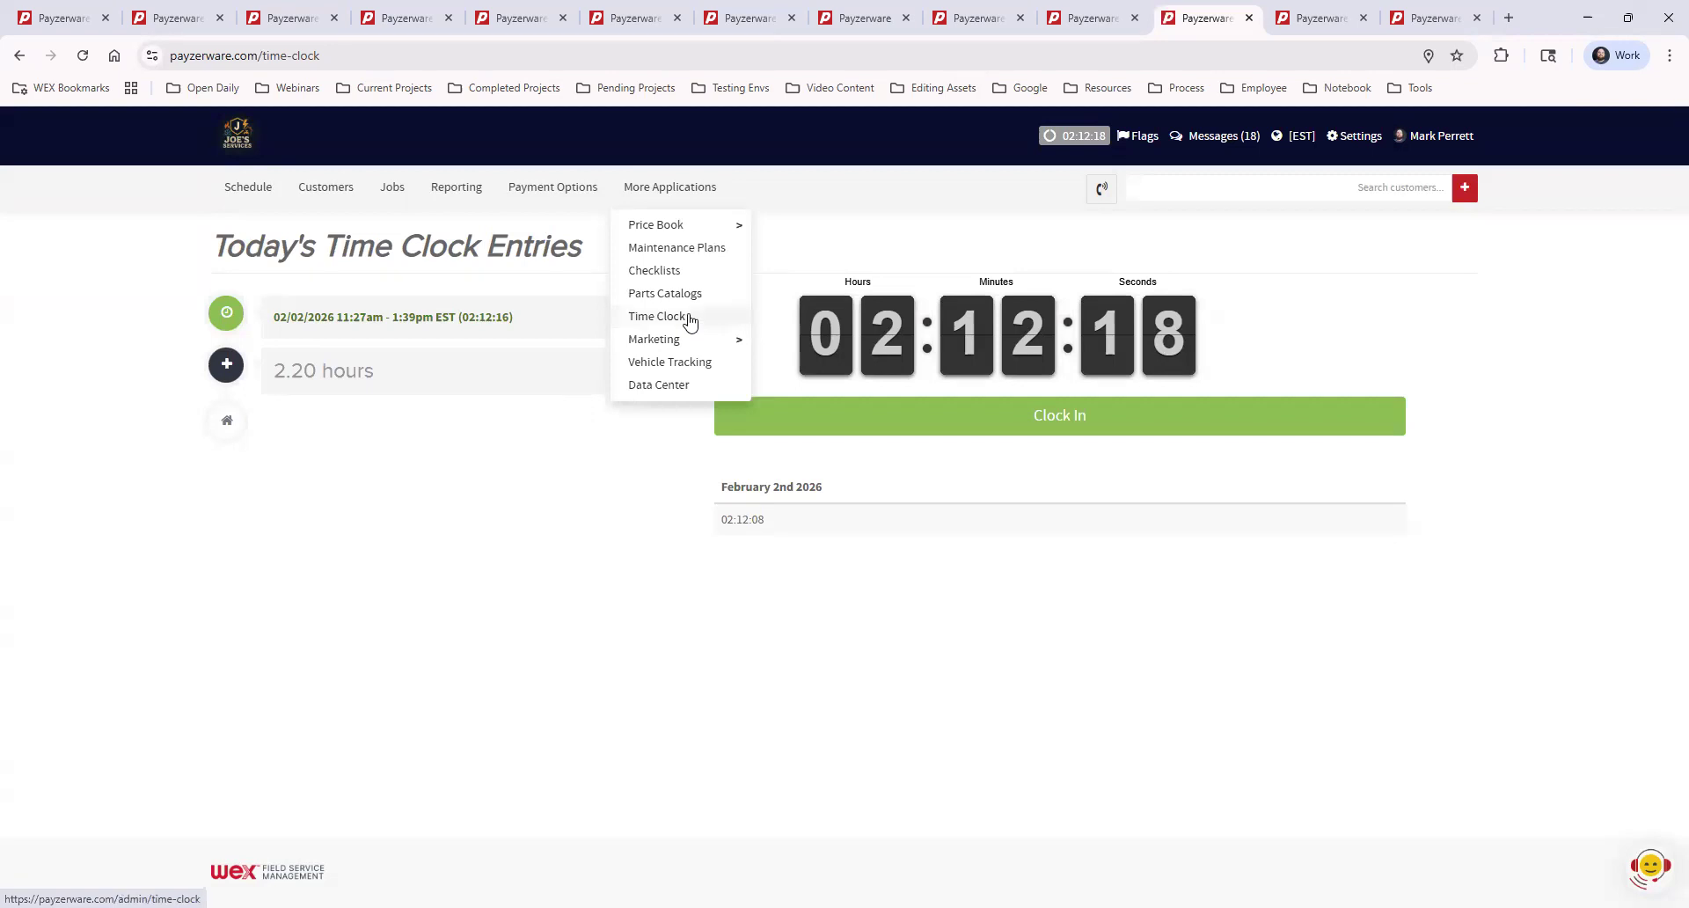
key(ctrl+Tab)
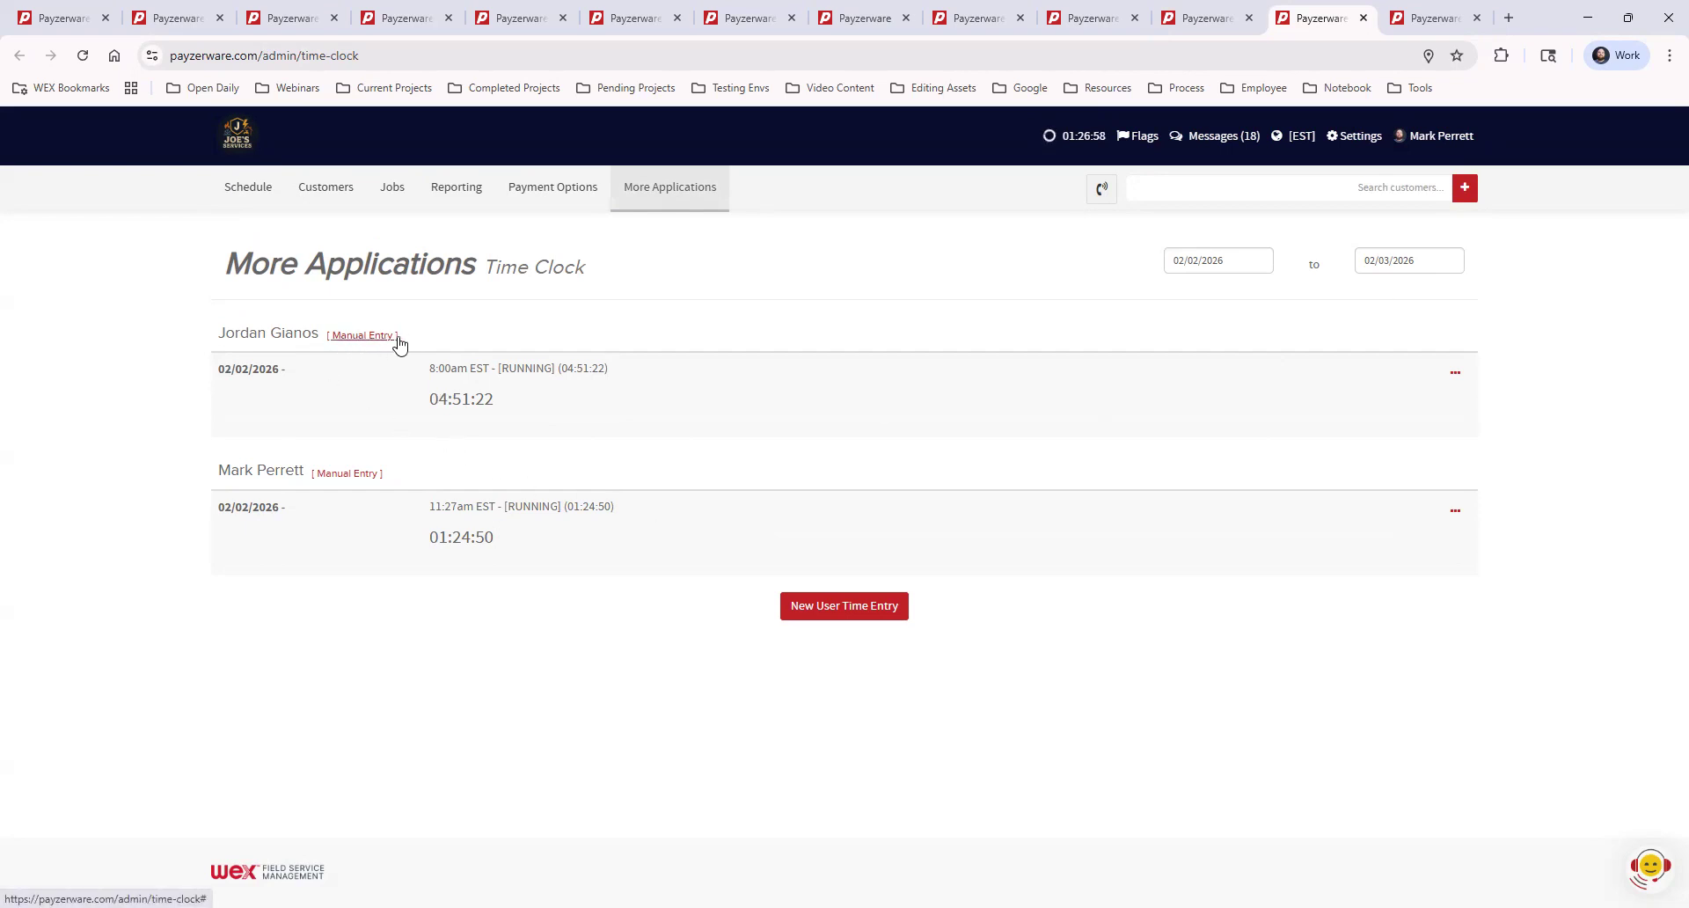
click(1456, 375)
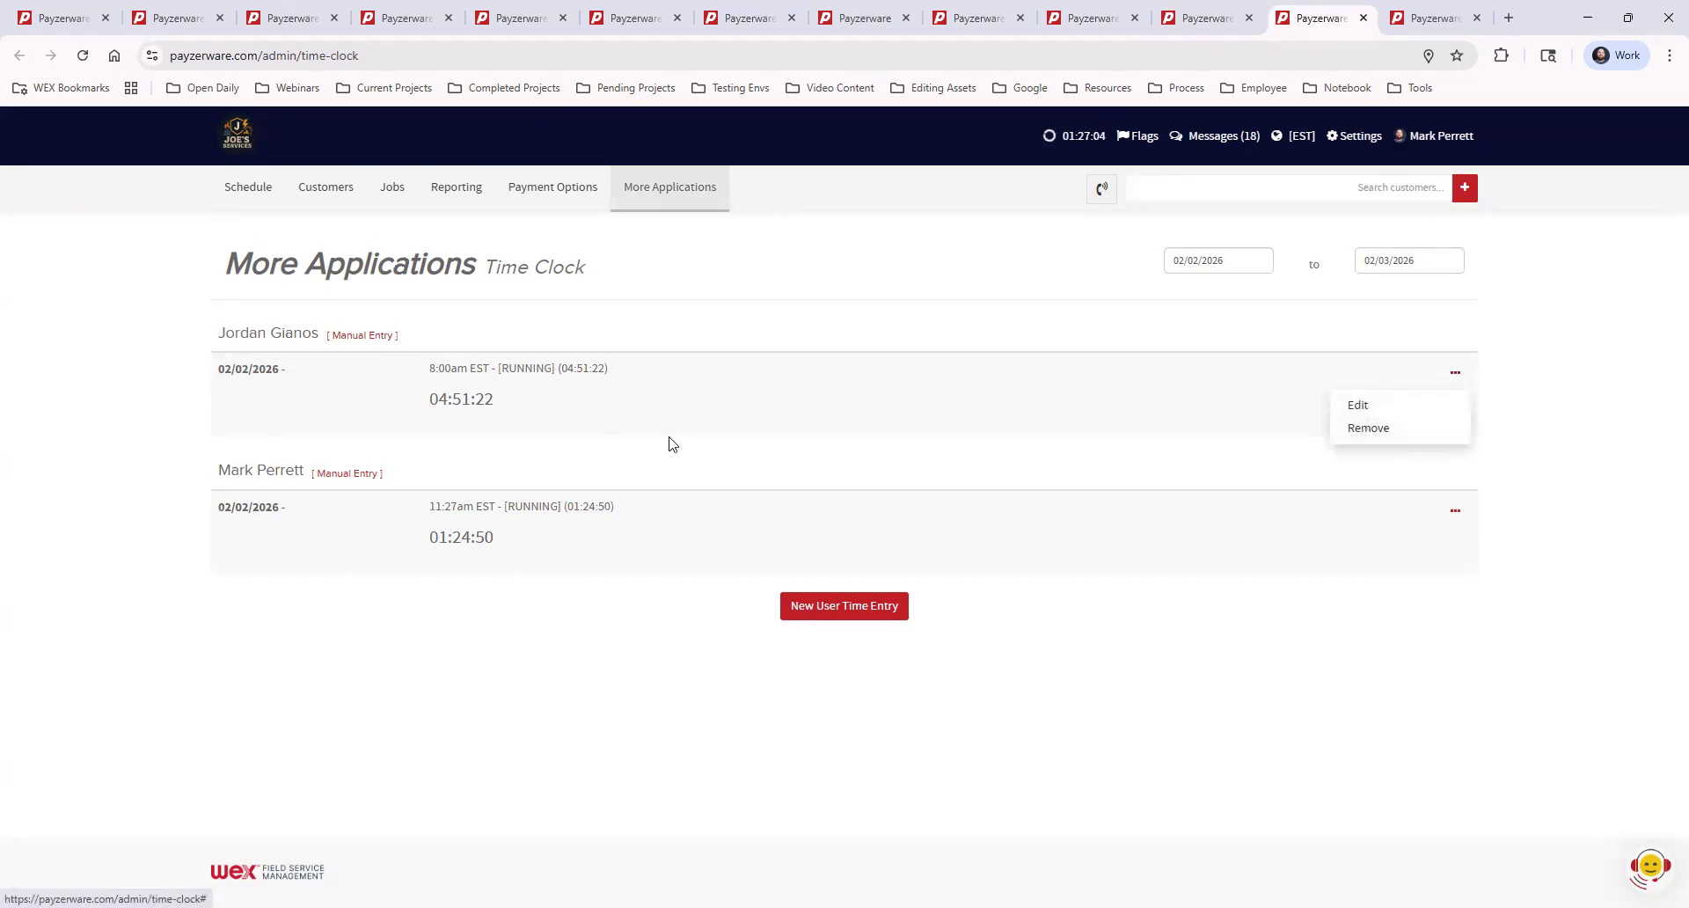
click(646, 439)
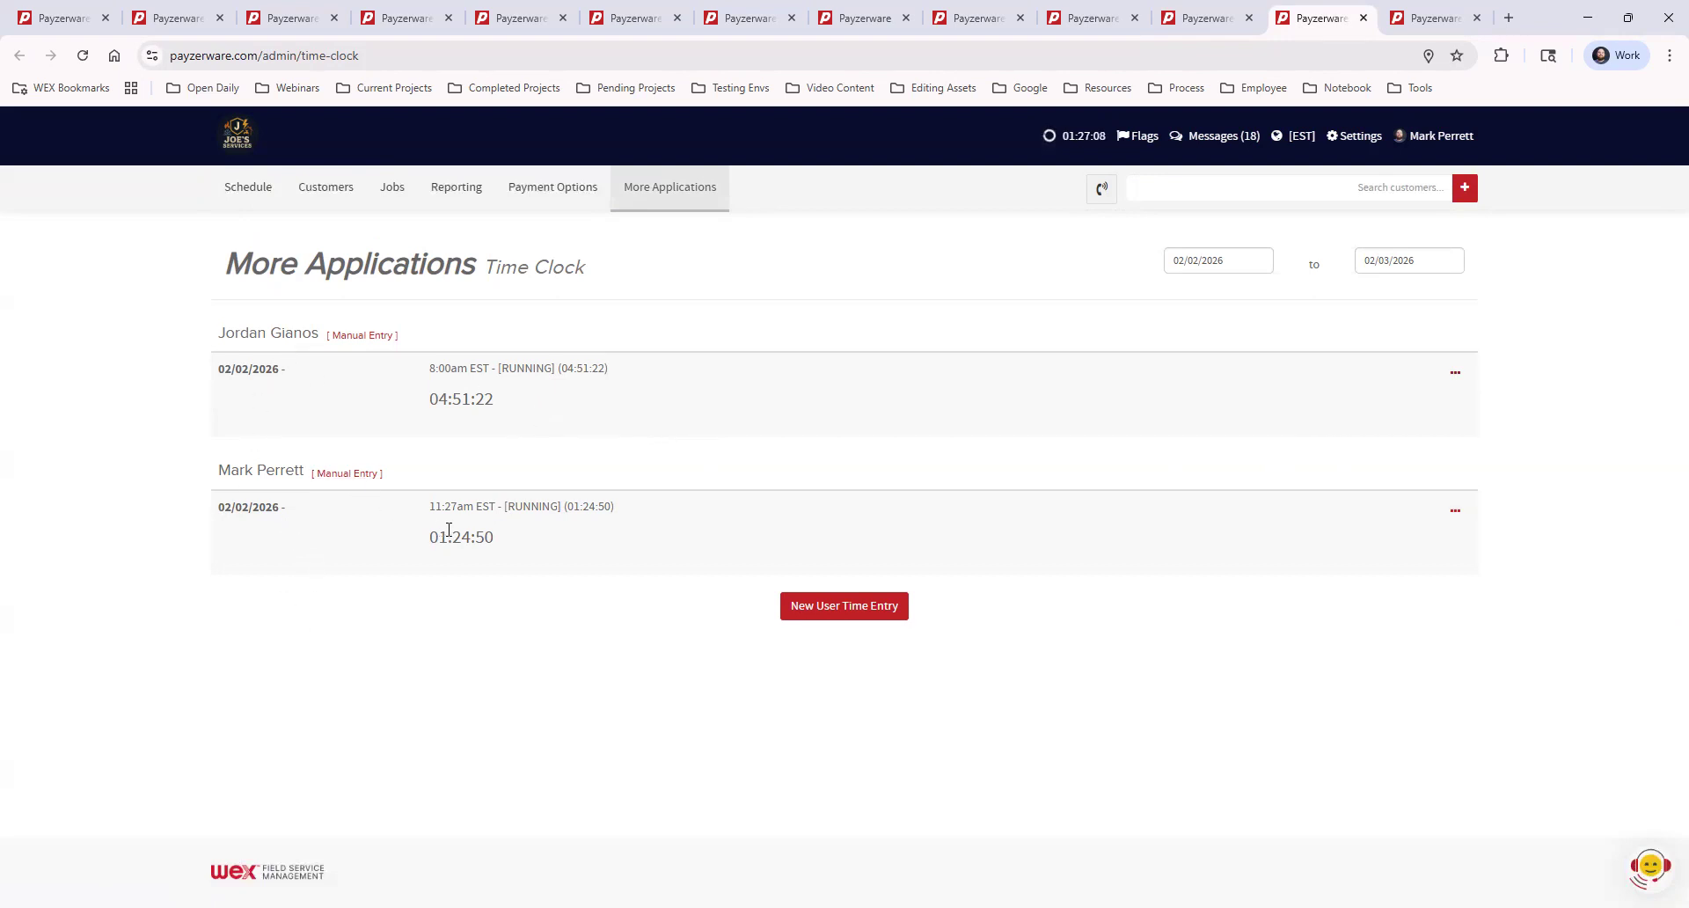
drag(430, 506, 682, 521)
drag(498, 542, 429, 541)
click(896, 690)
Step: Show the No AC job's appointment and review the completed technician's En Route and At Job time entries, closing them unchanged
click(1434, 24)
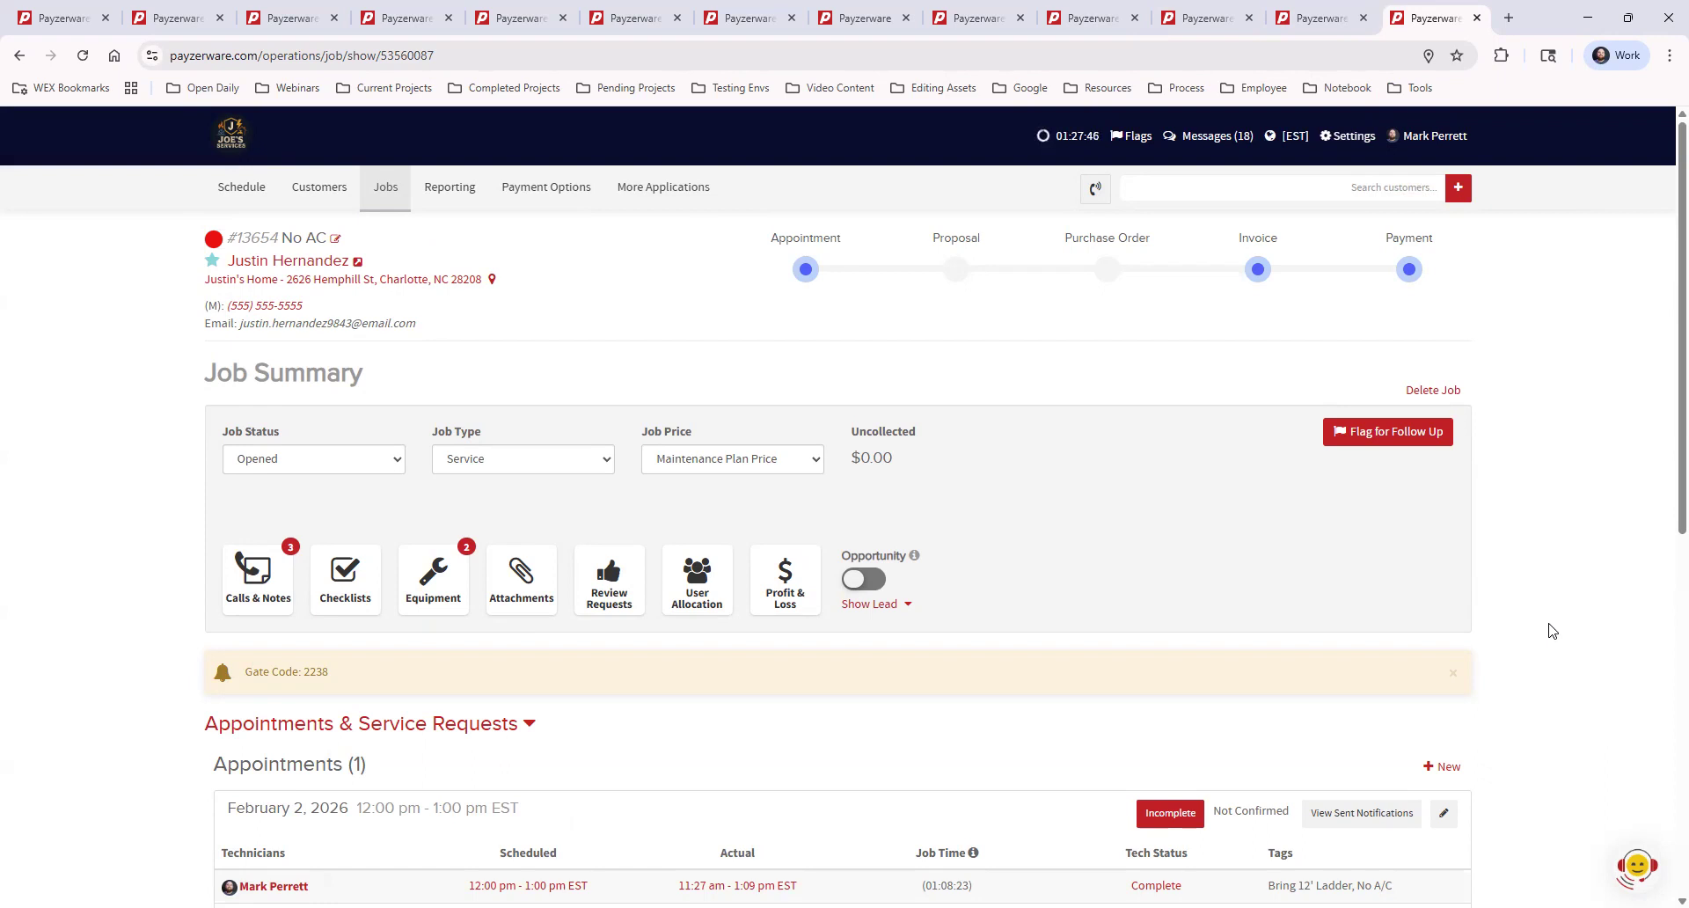
scroll(818, 709, down, 2)
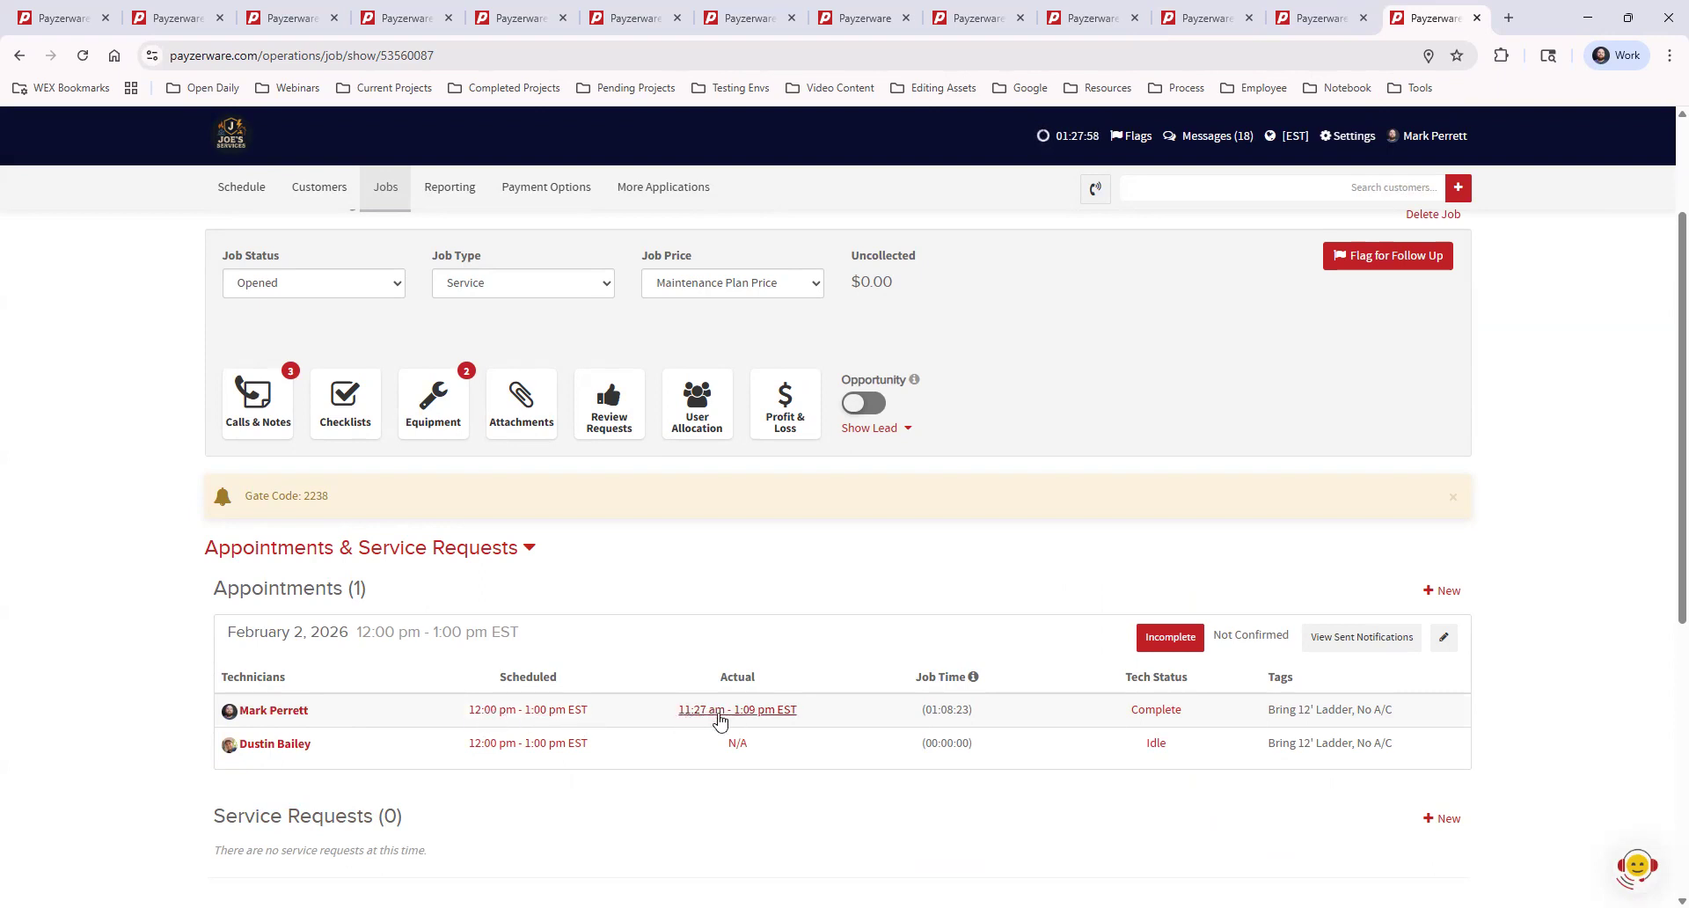
click(763, 710)
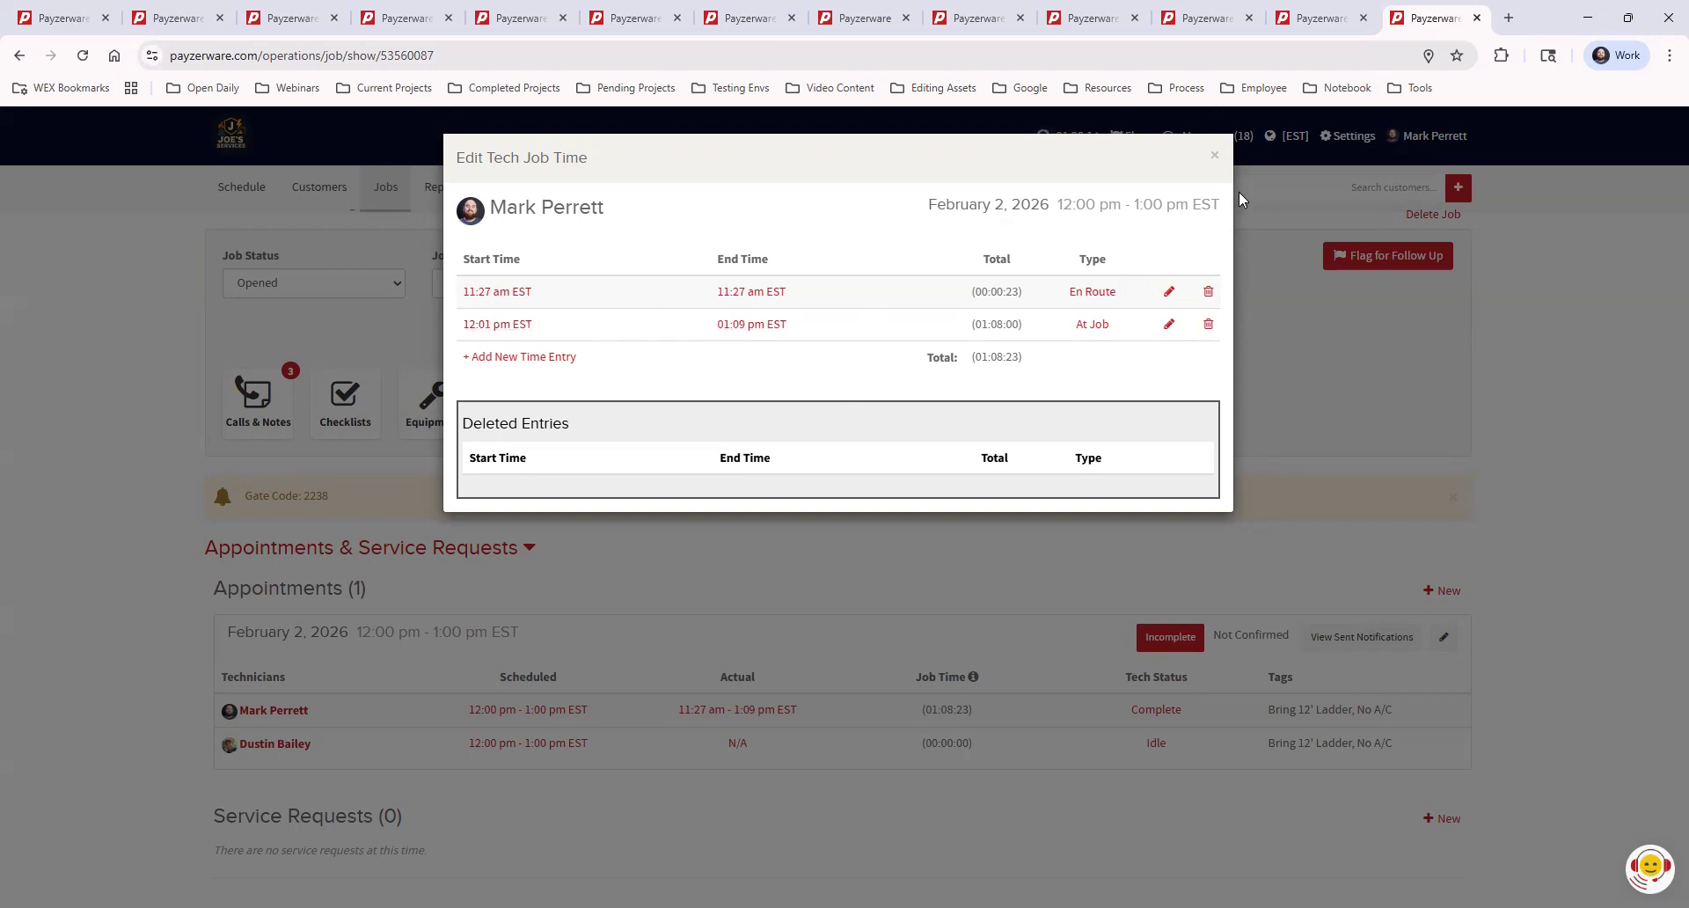
click(1214, 155)
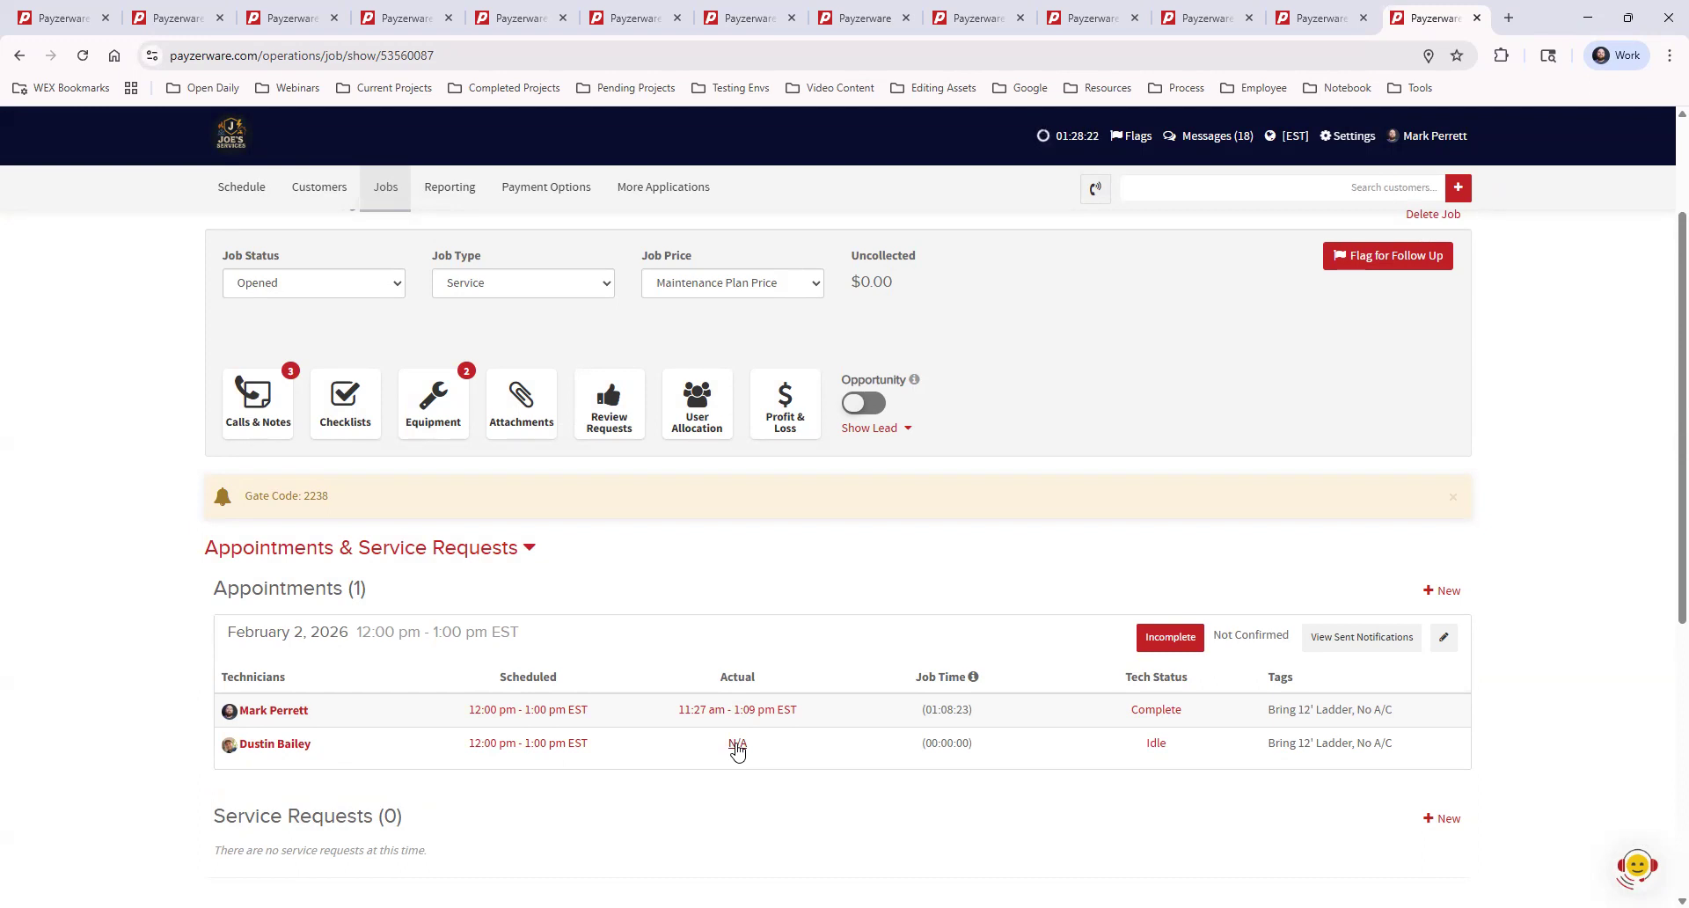
Step: Add and save an At Job time entry from 12:00 pm to 1:00 pm for the idle technician on the February 2, 2026 appointment
scroll(871, 691, up, 2)
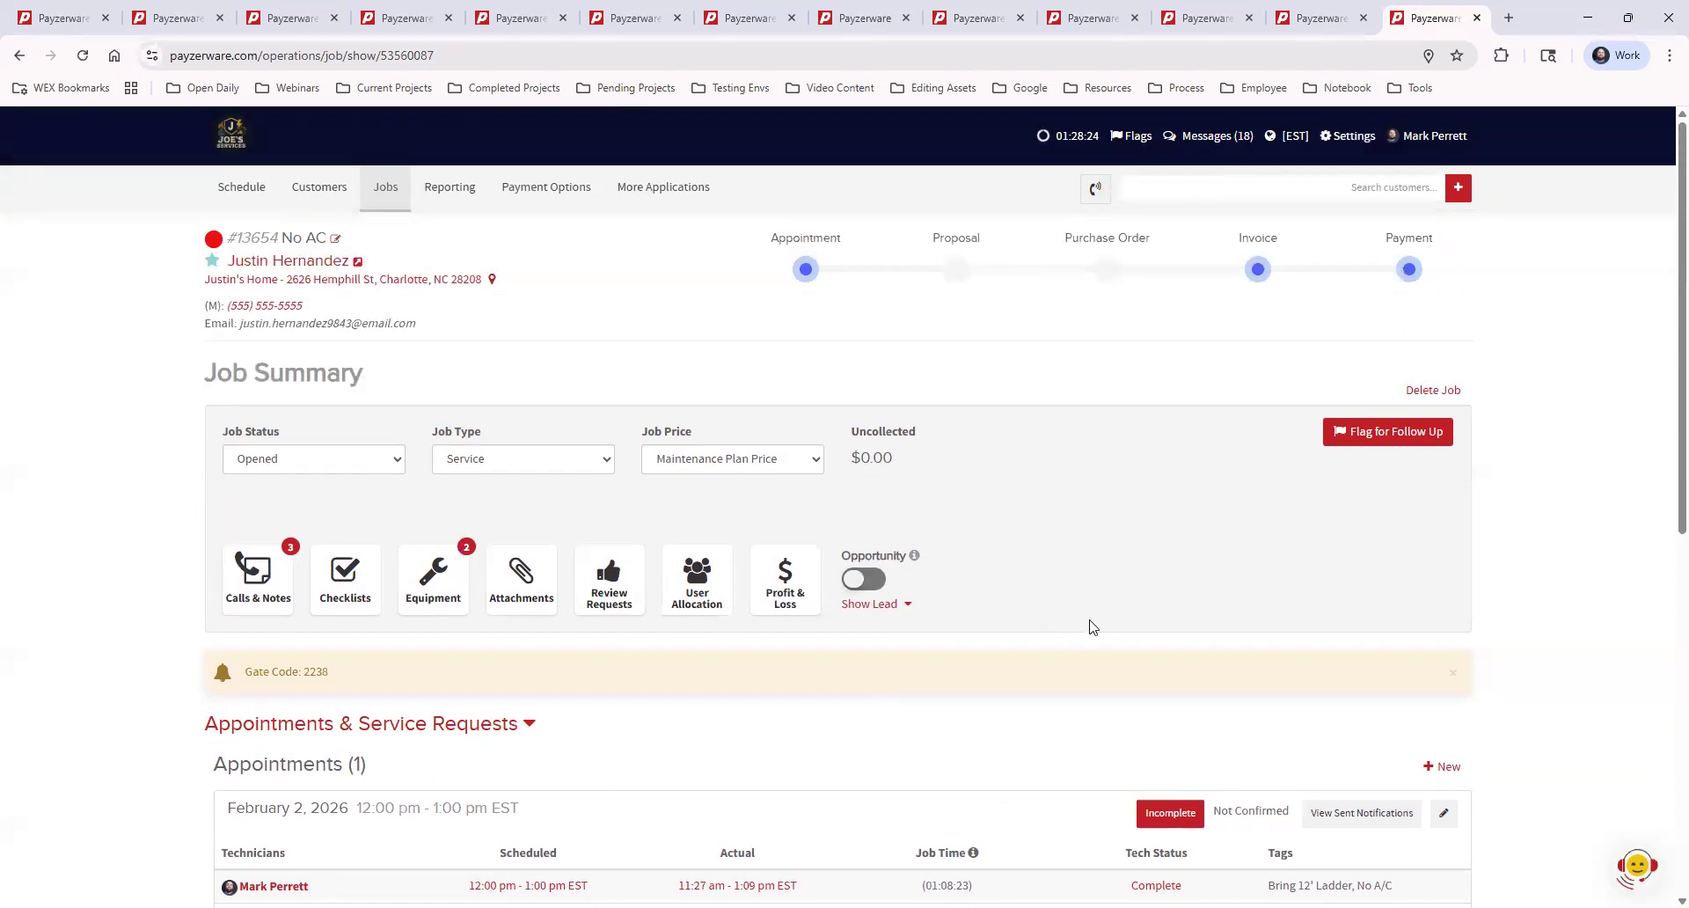
scroll(1100, 699, down, 5)
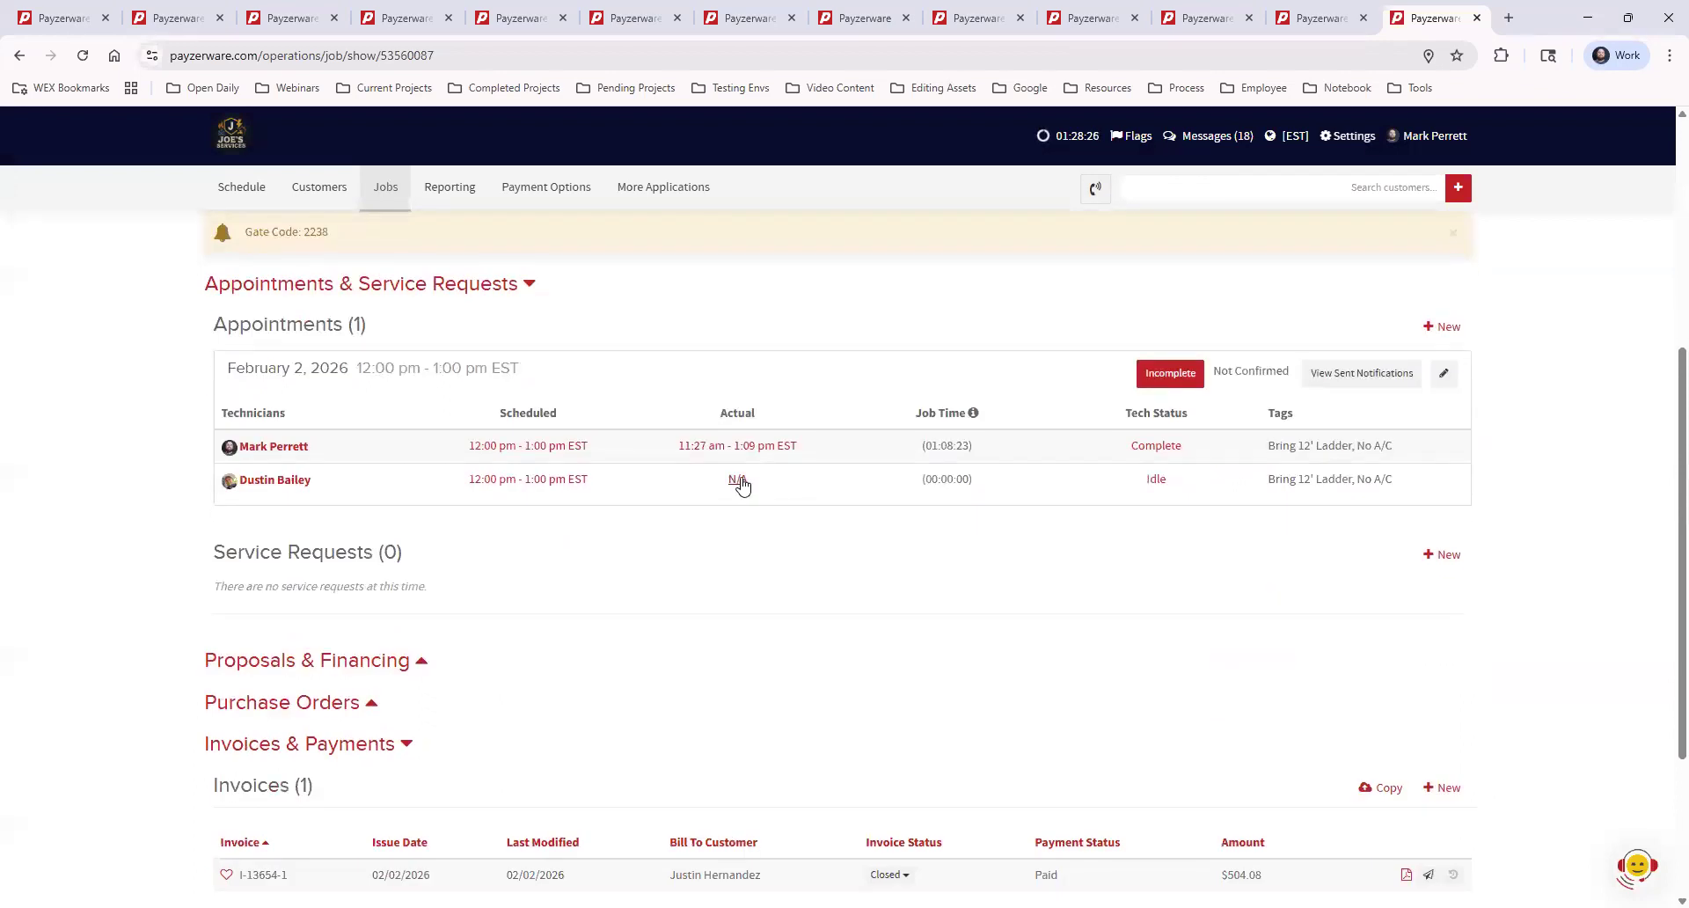
click(739, 481)
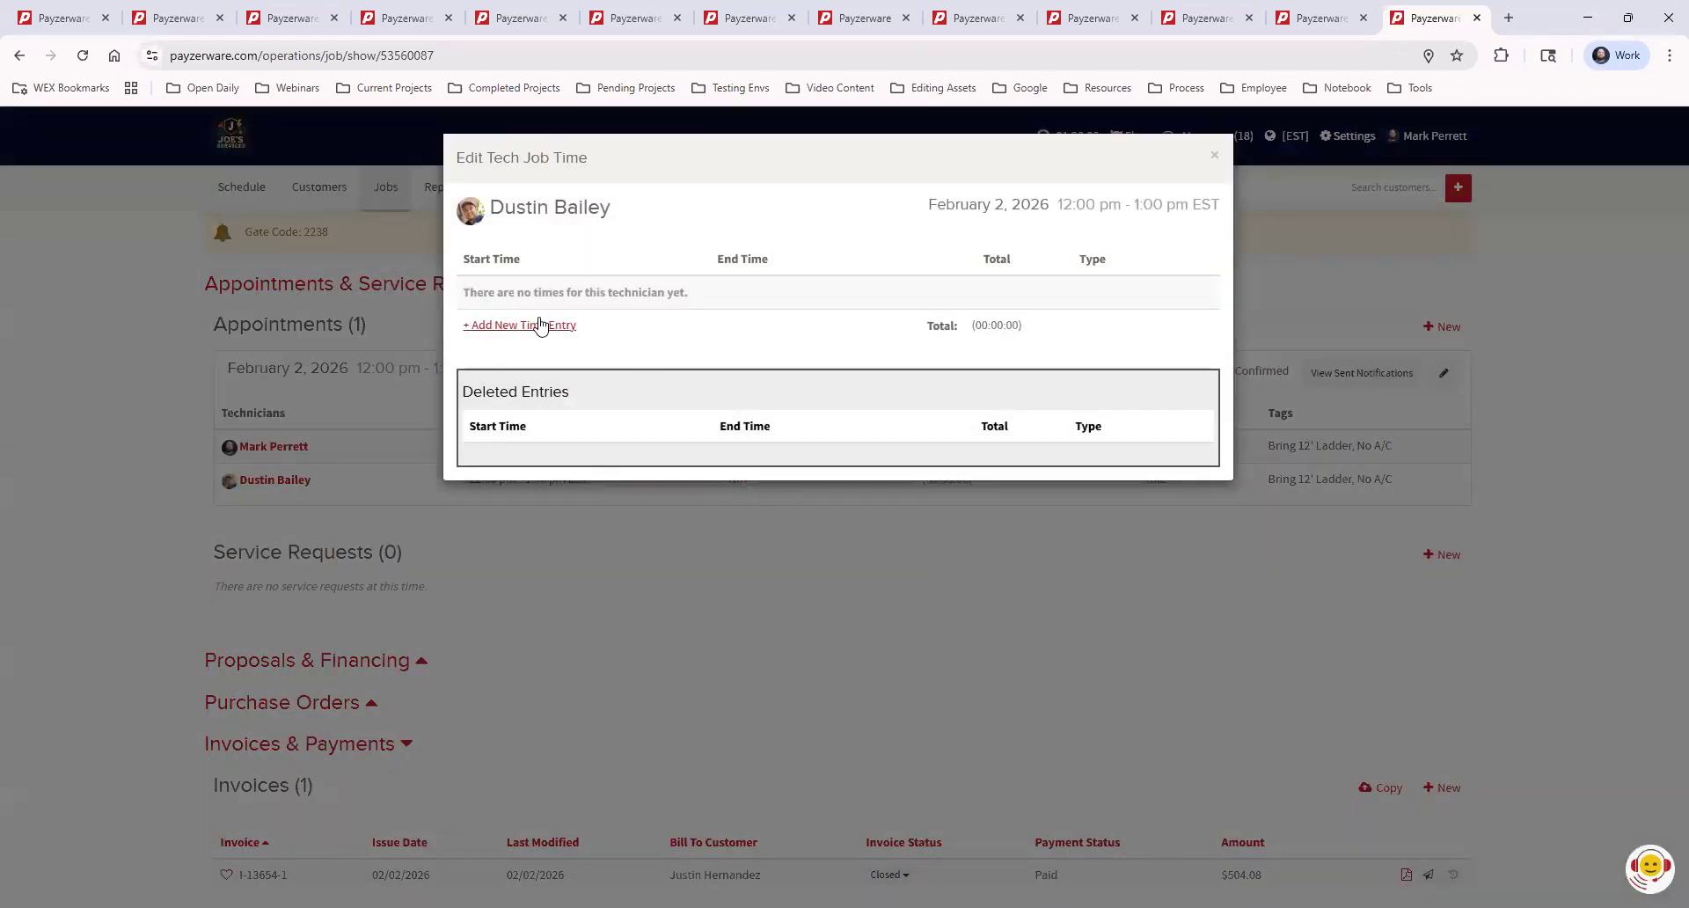
click(540, 325)
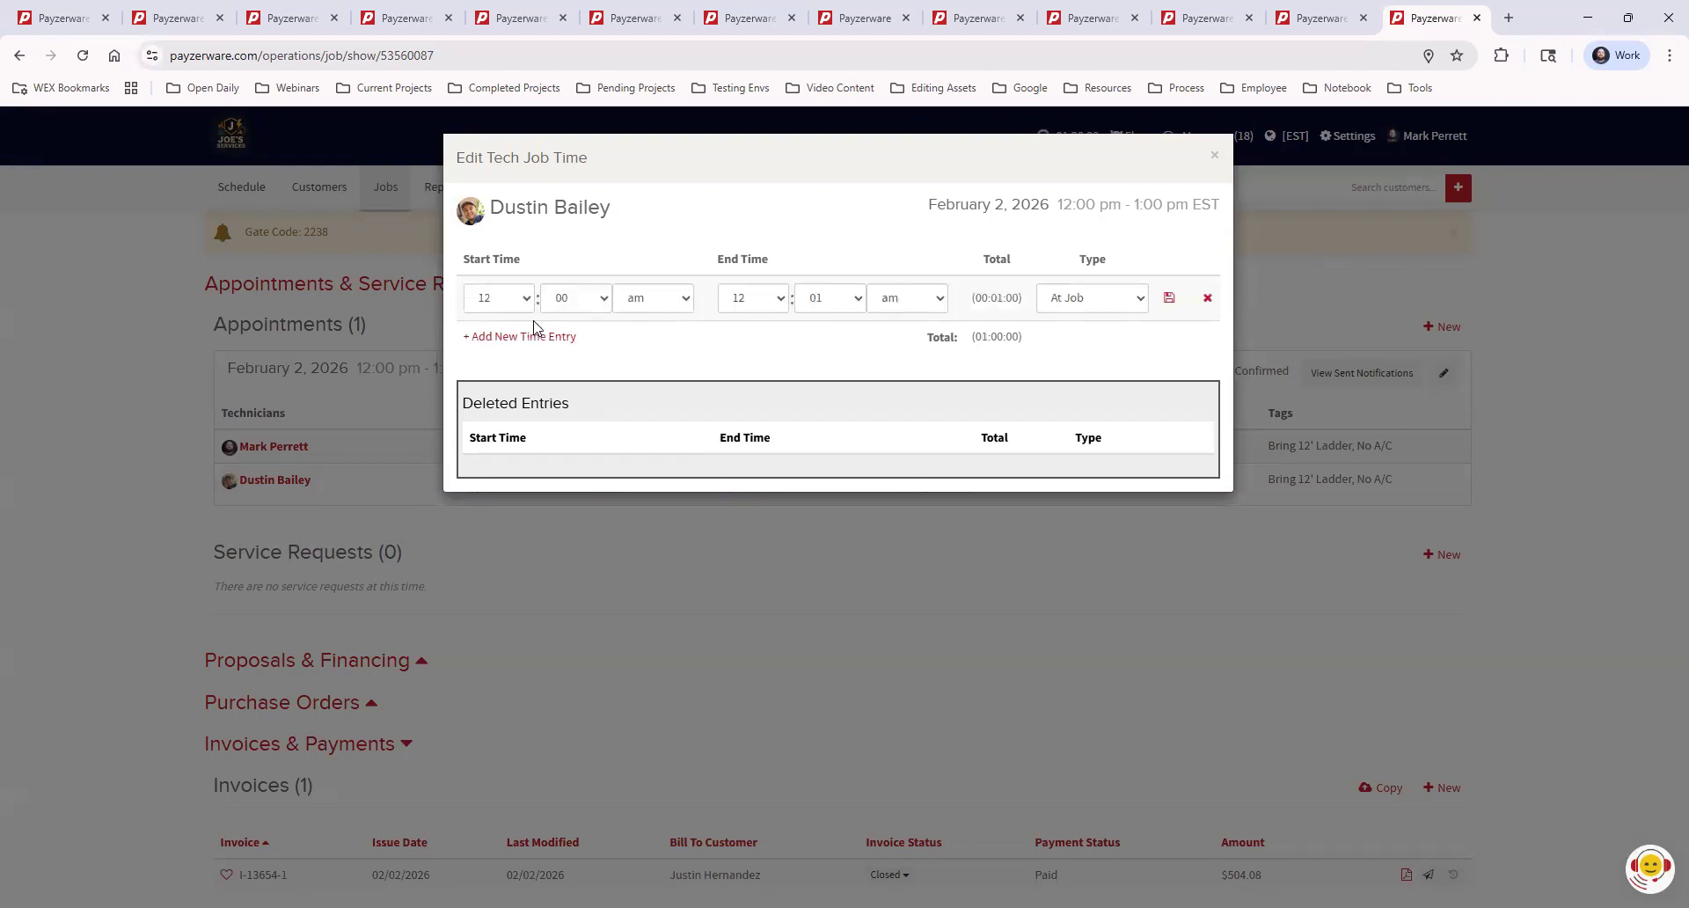
click(661, 303)
click(656, 350)
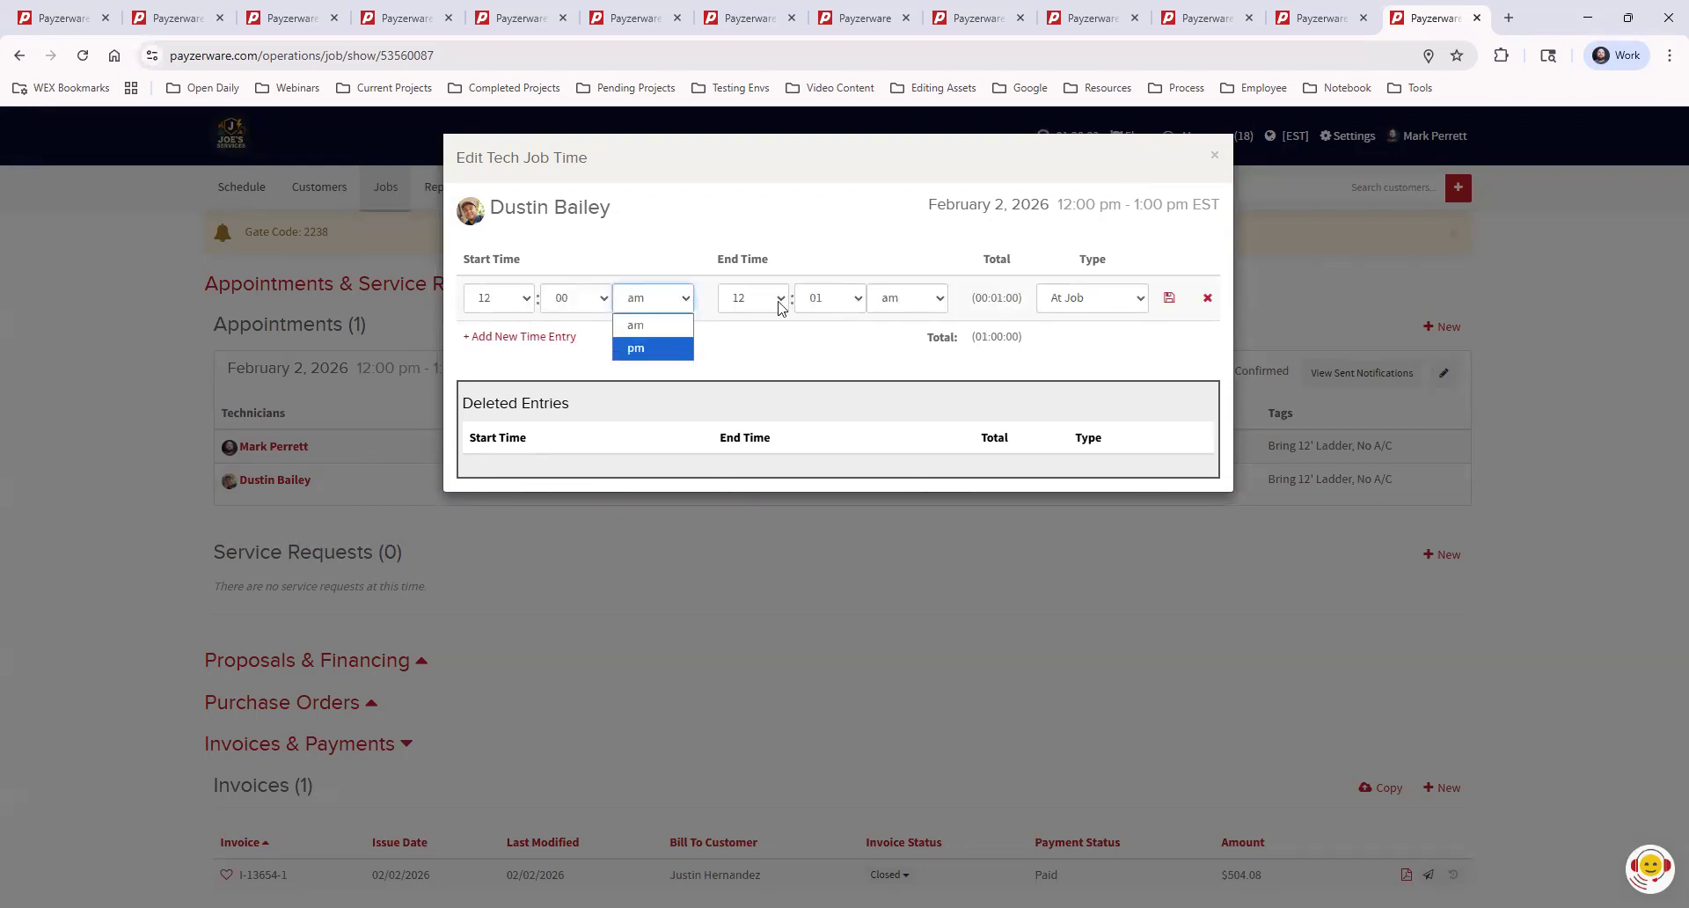
click(778, 302)
click(842, 326)
click(892, 313)
click(895, 350)
click(1167, 302)
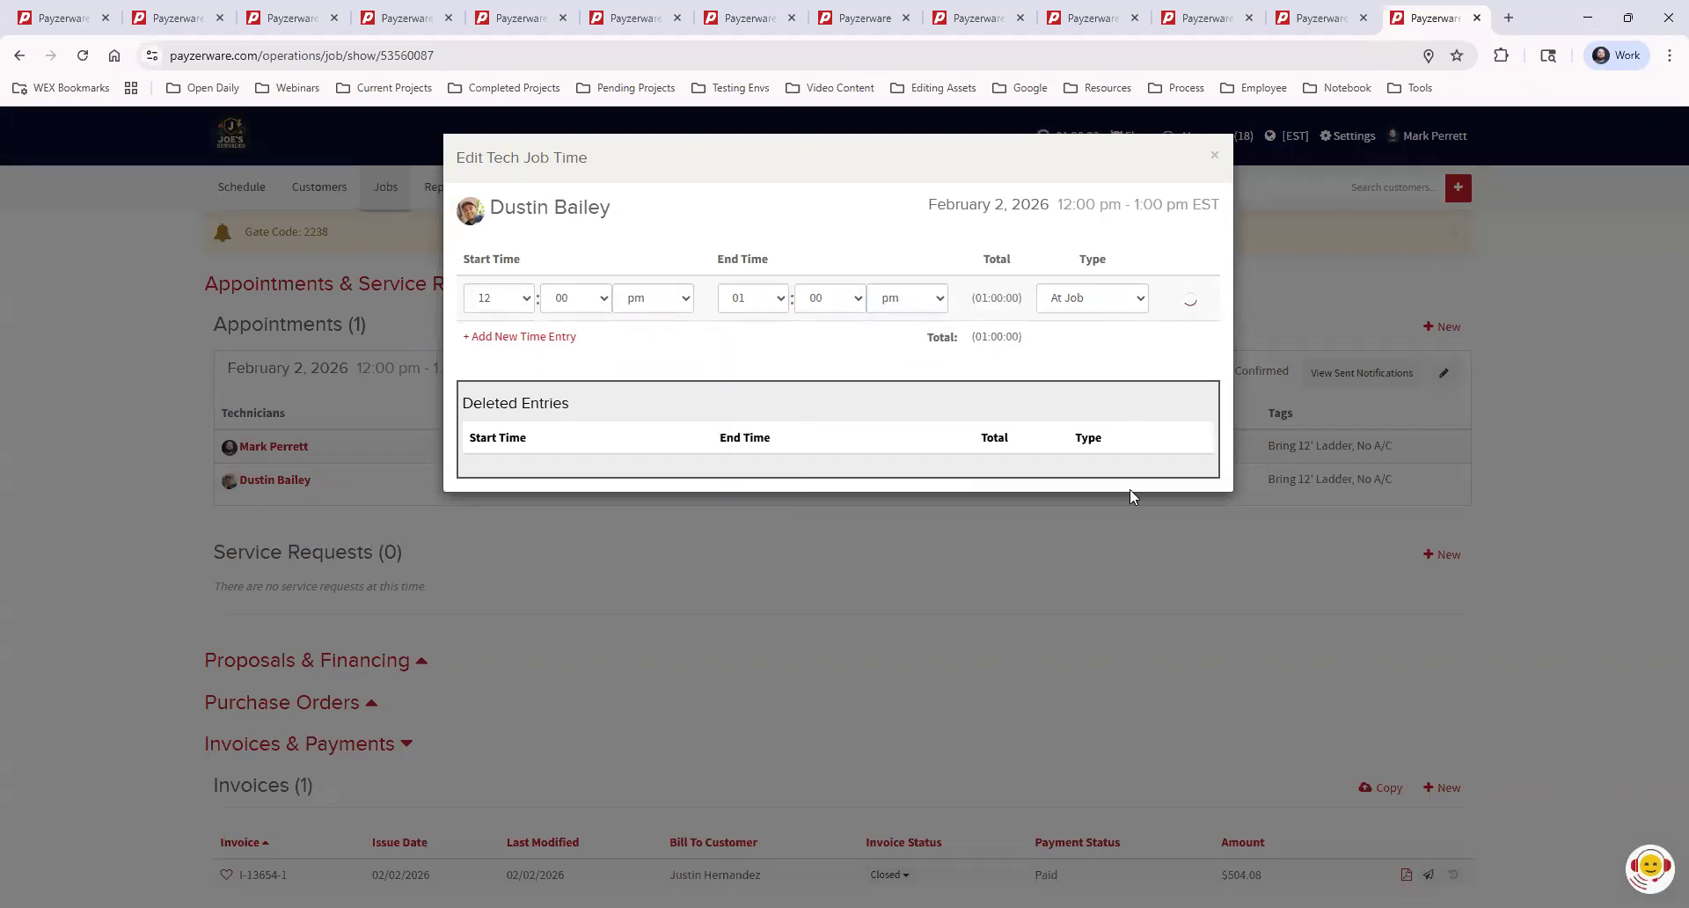
click(1217, 156)
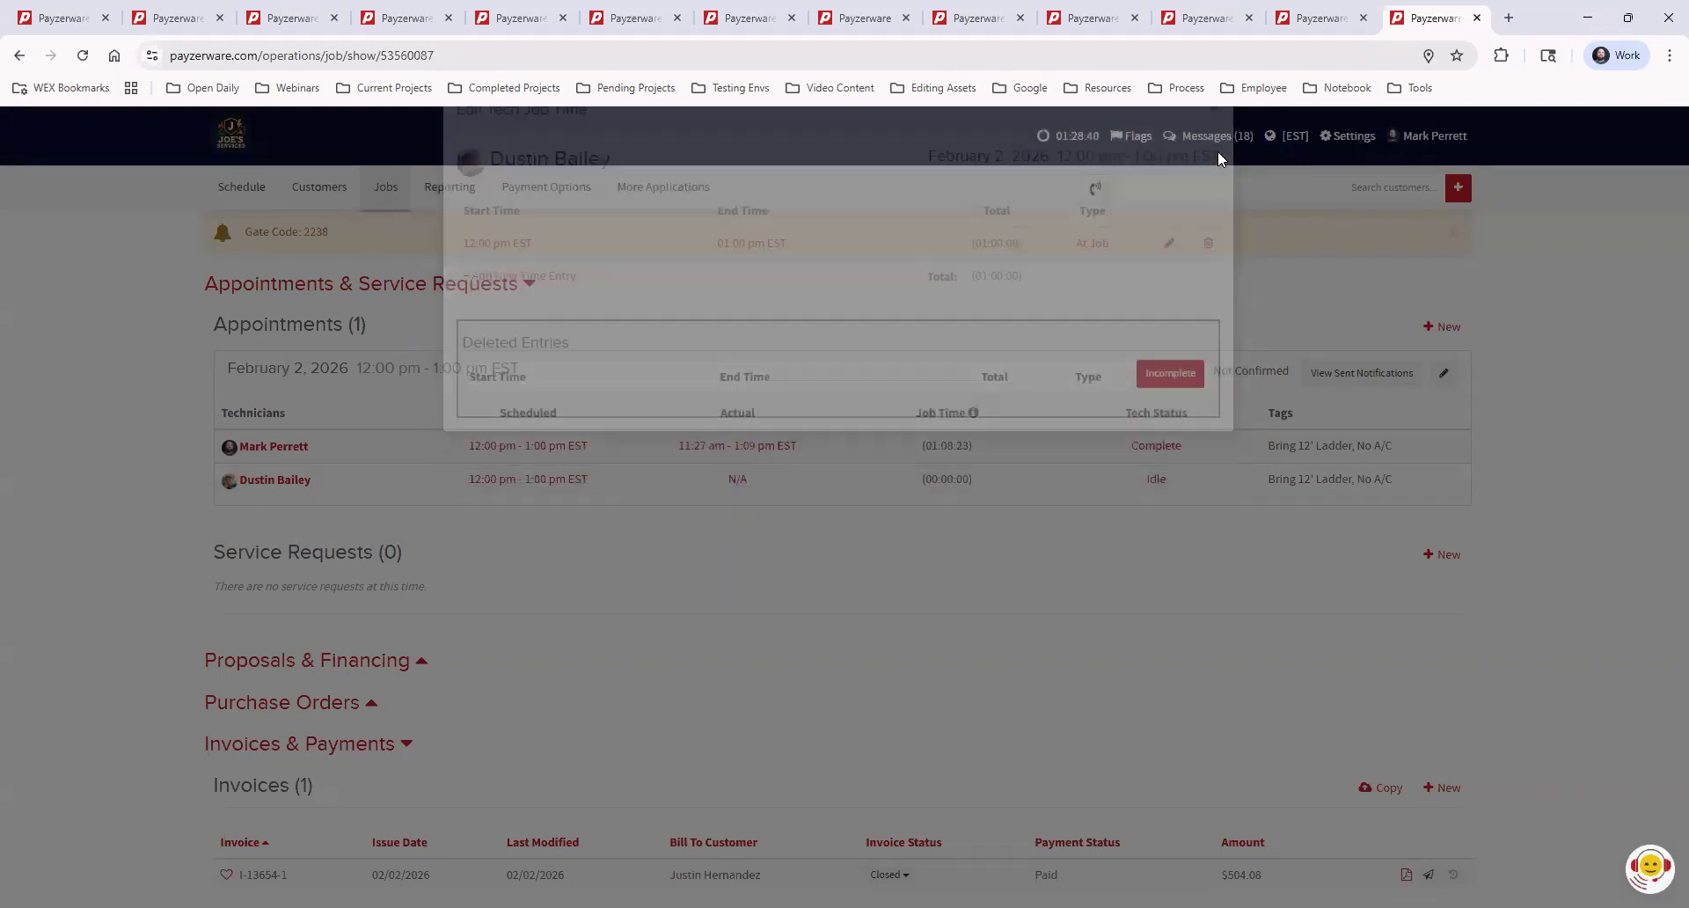